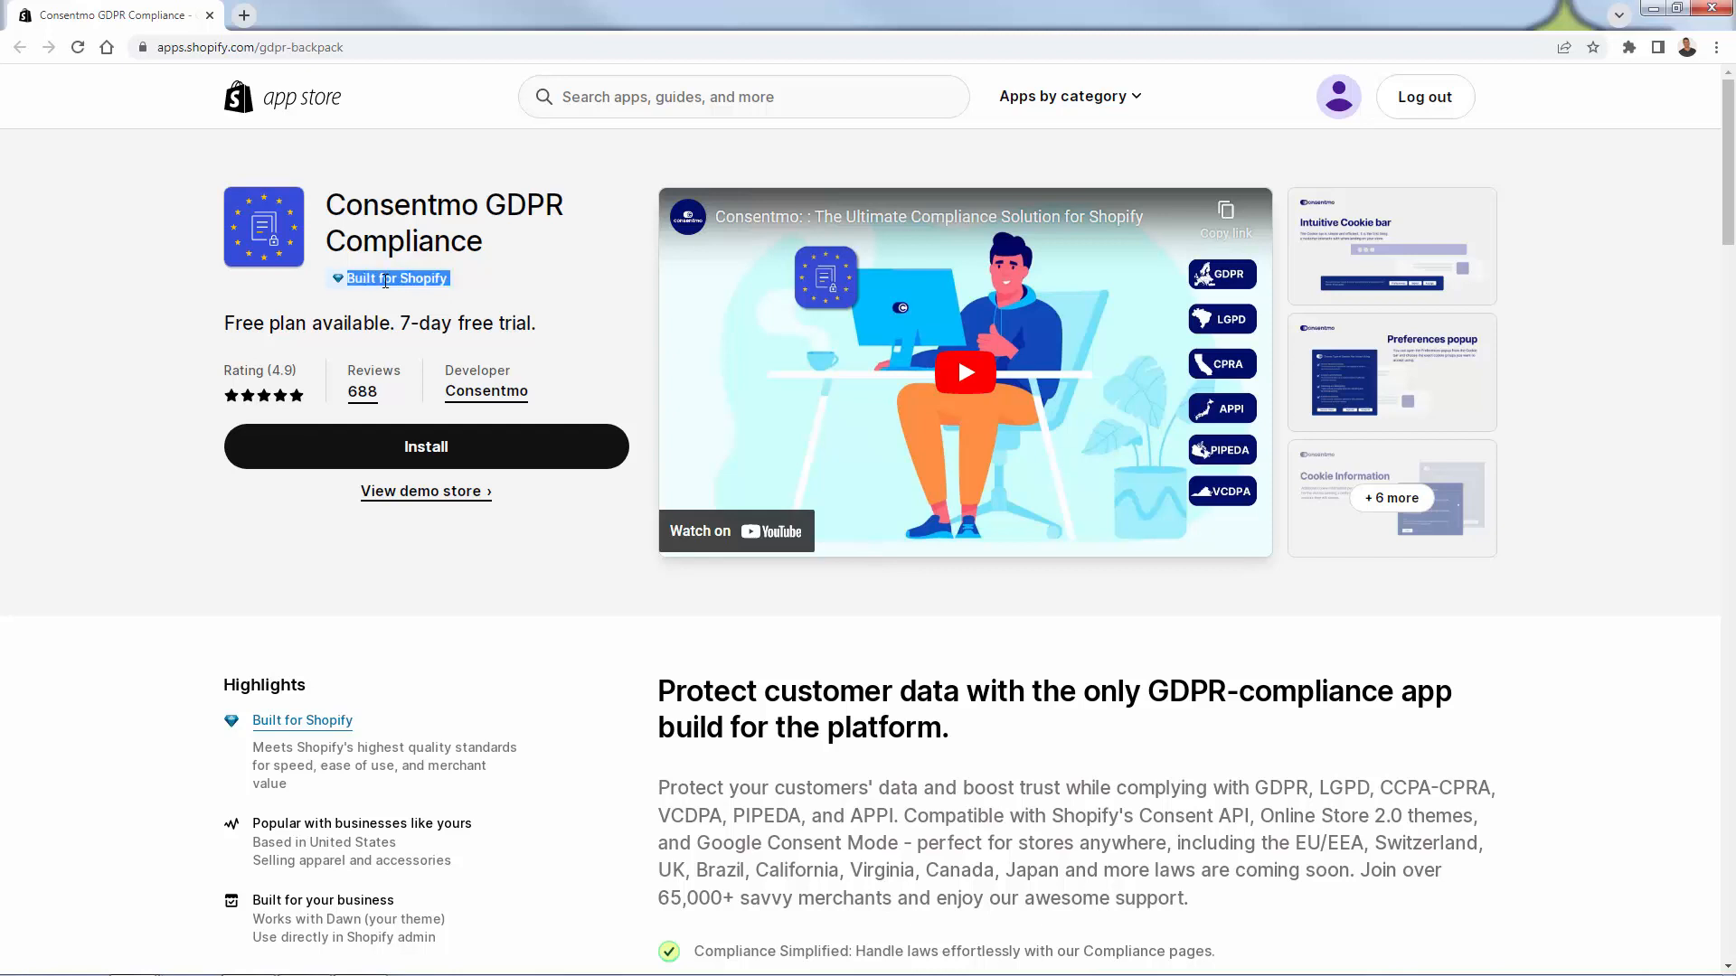
- Scroll the Consentmo listing and dock the consentmo.com tab beside it in this window
{"action": "left_click", "coordinate": [471, 277]}
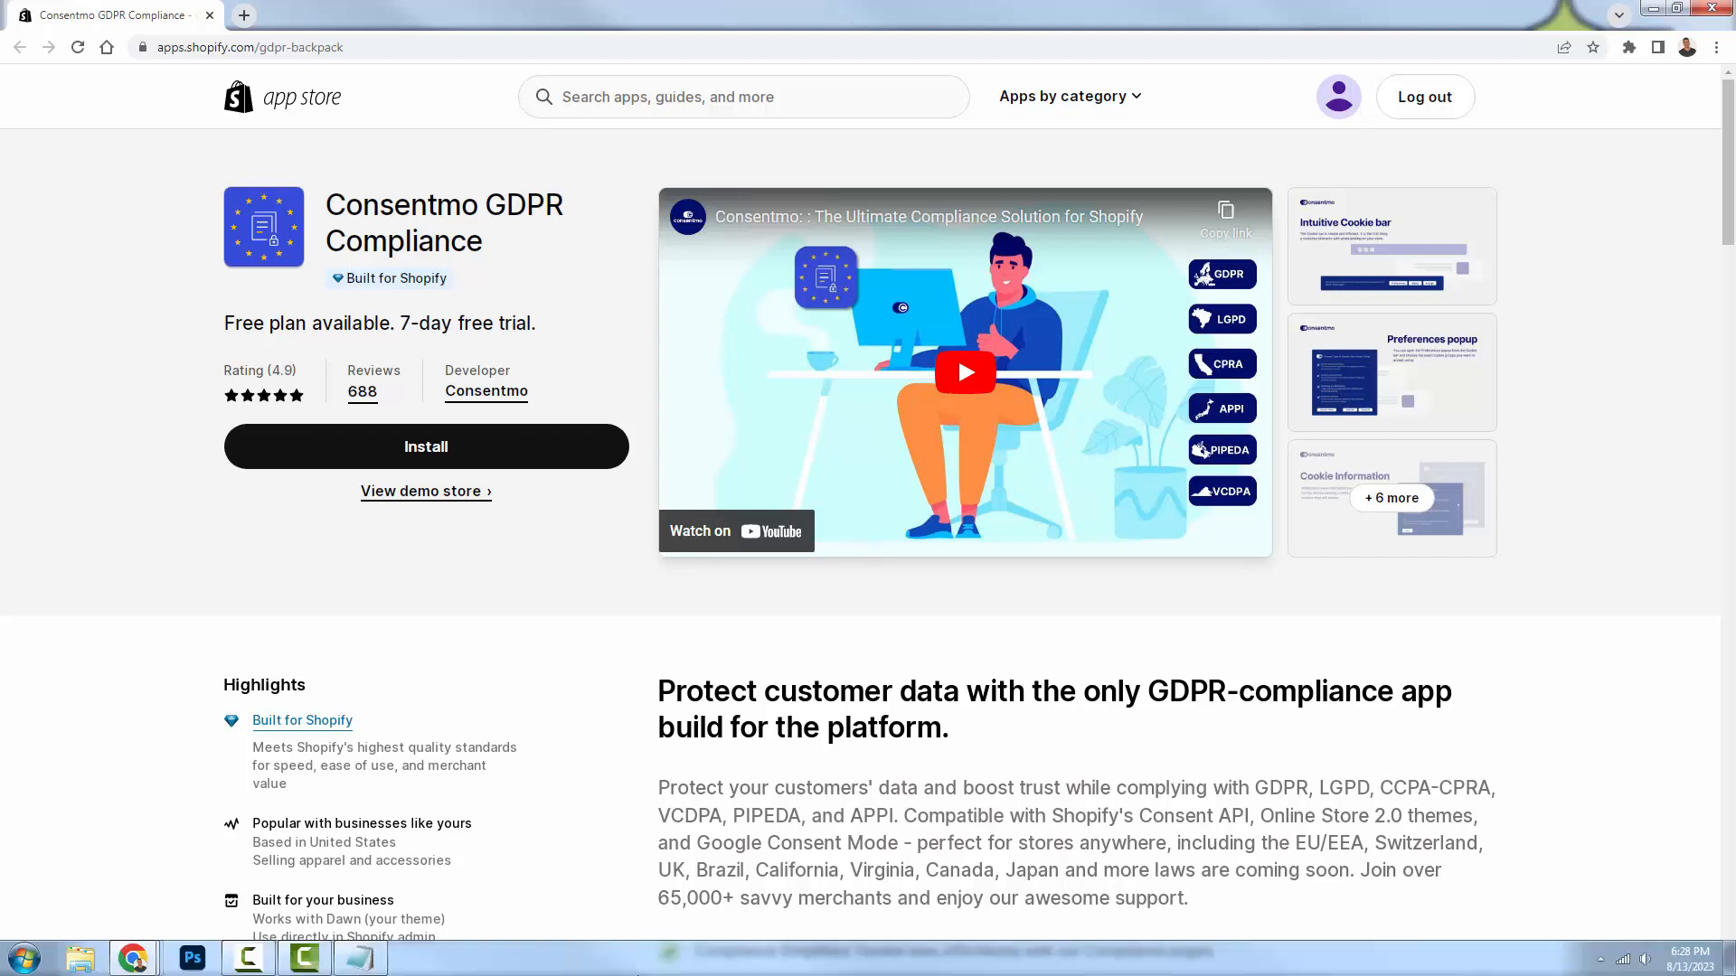
{"action": "scroll", "coordinate": [733, 714], "scroll_direction": "down", "scroll_amount": 1}
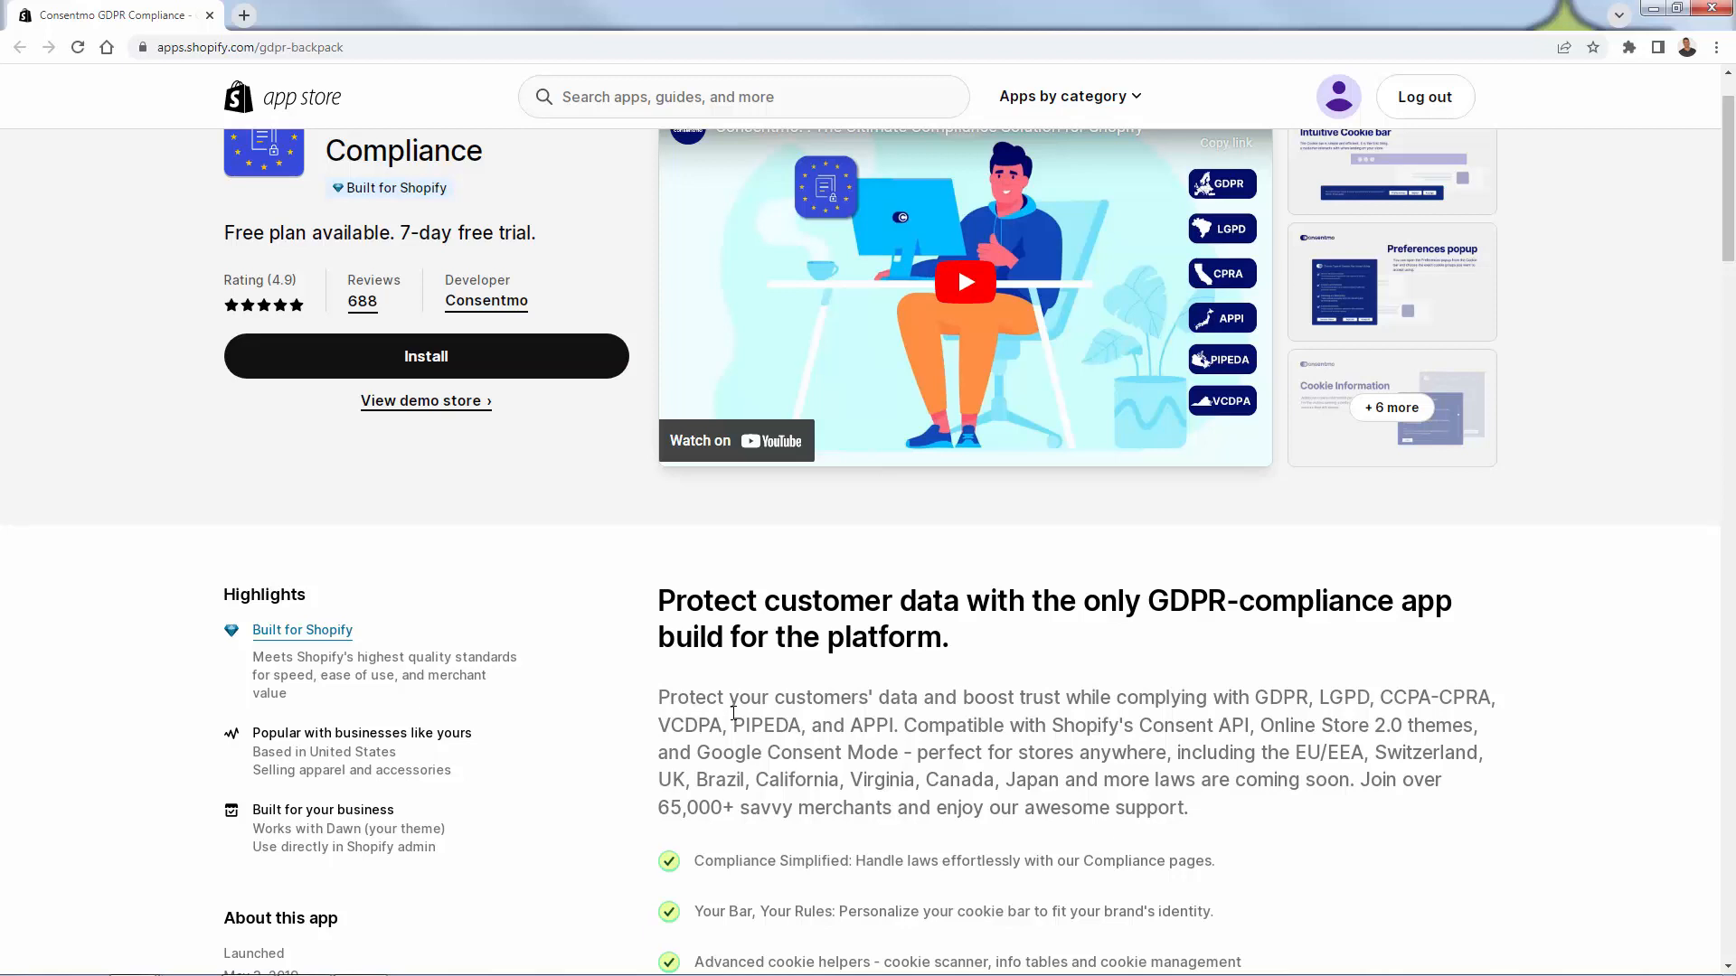
{"action": "scroll", "coordinate": [733, 714], "scroll_direction": "down", "scroll_amount": 1}
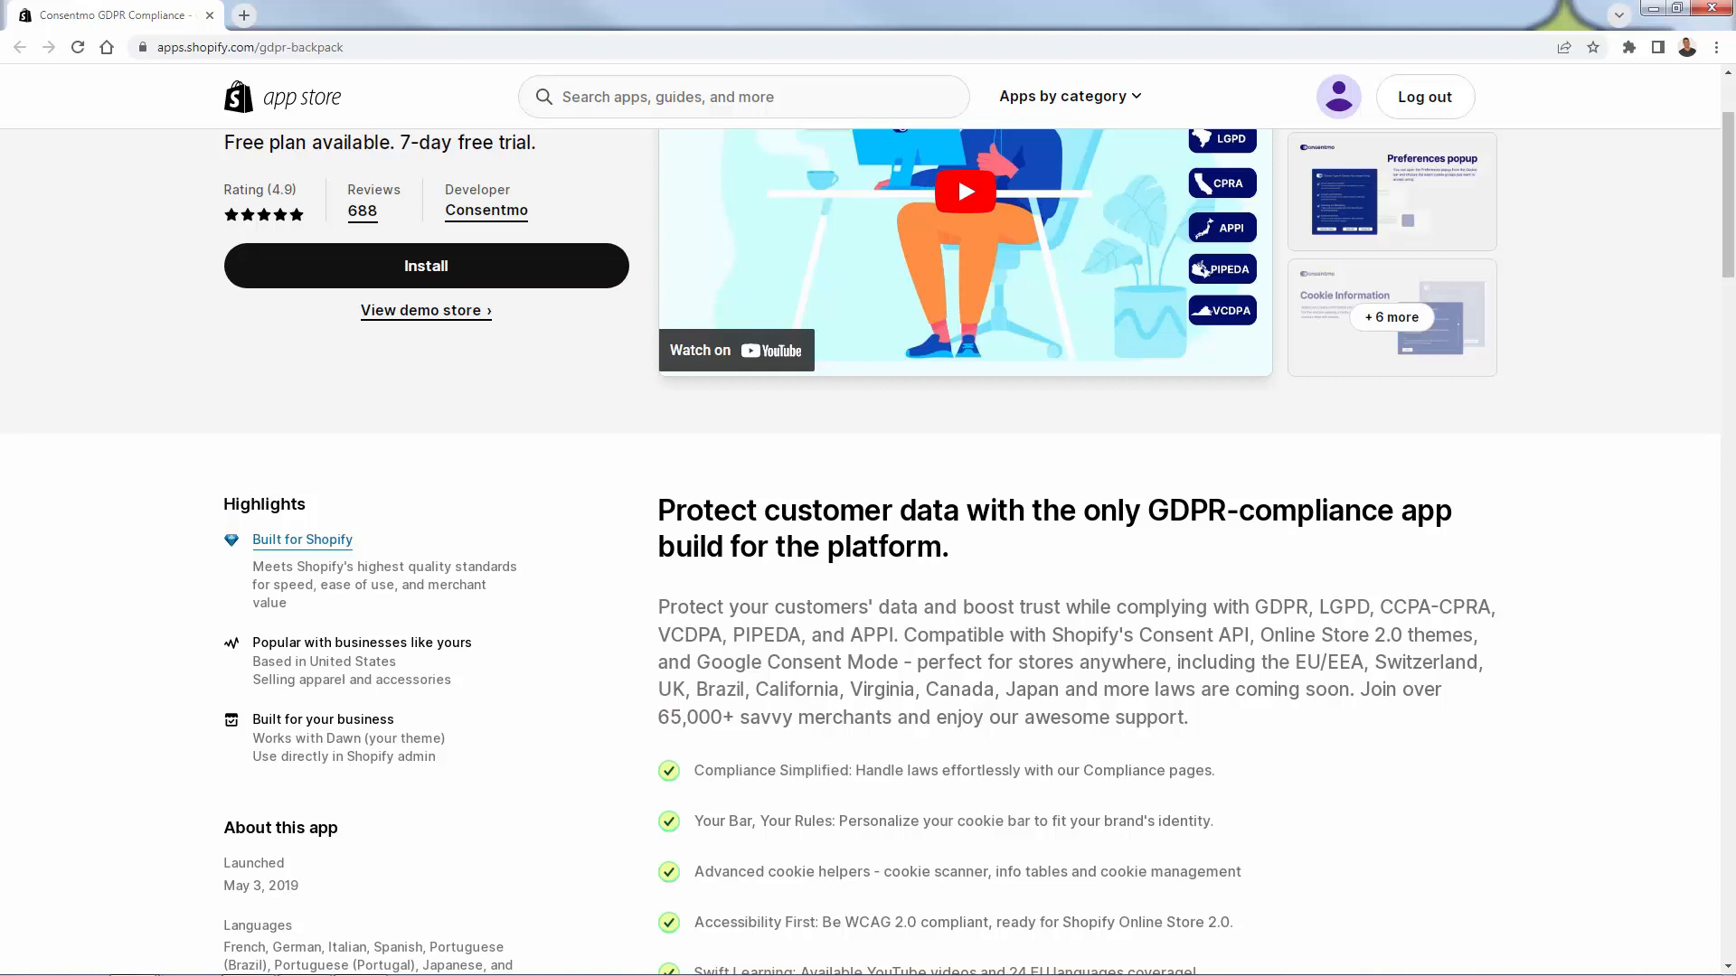
{"action": "left_click_drag", "start_coordinate": [0, 186], "coordinate": [636, 11]}
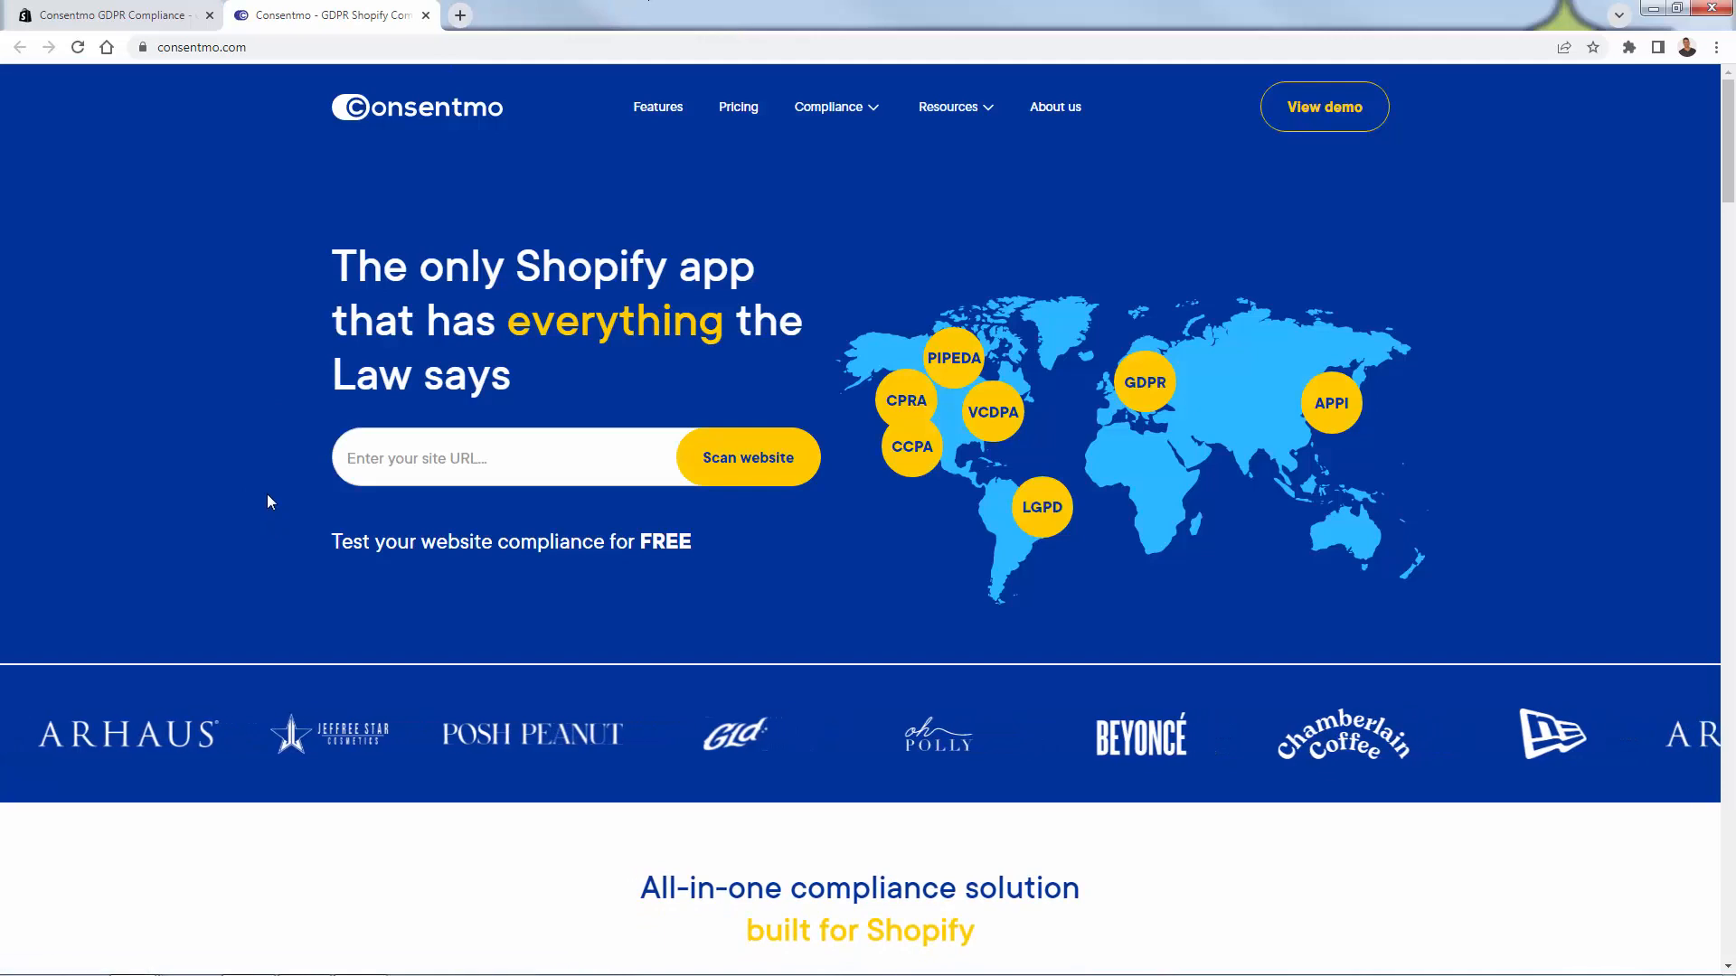
- Browse consentmo.com's features, stats and merchant reviews, then return to the App Store listing tab
{"action": "scroll", "coordinate": [323, 440], "scroll_direction": "down", "scroll_amount": 1}
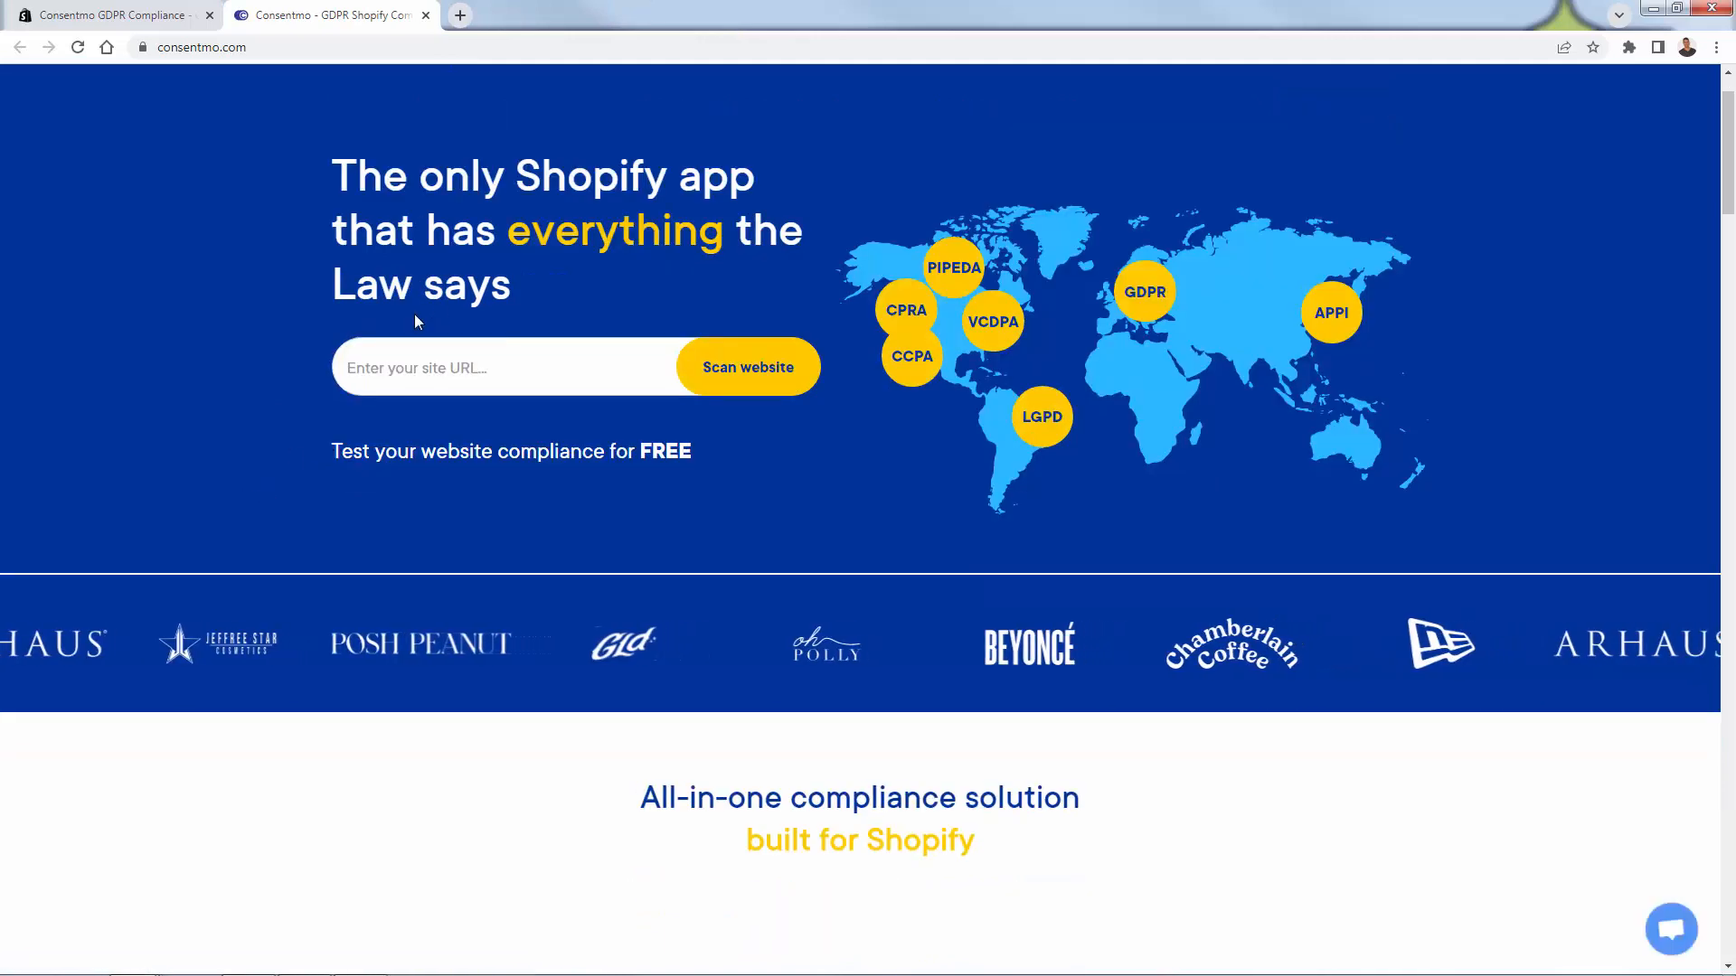
{"action": "scroll", "coordinate": [419, 370], "scroll_direction": "down", "scroll_amount": 6}
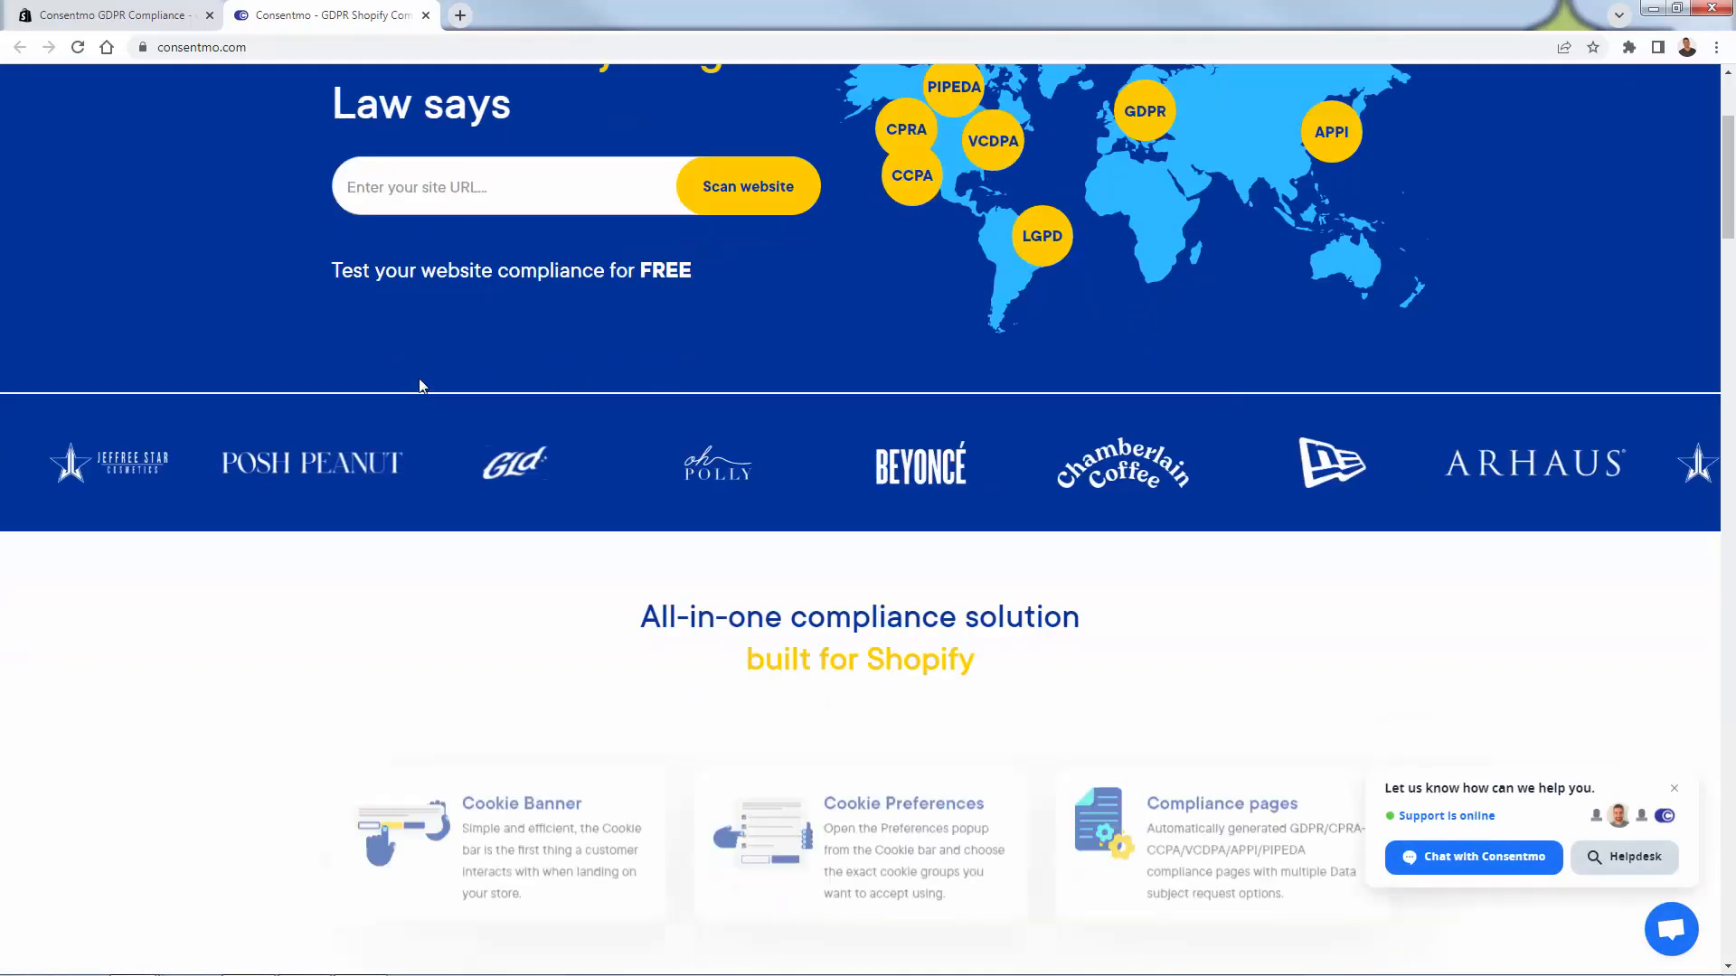
{"action": "scroll", "coordinate": [422, 371], "scroll_direction": "down", "scroll_amount": 1}
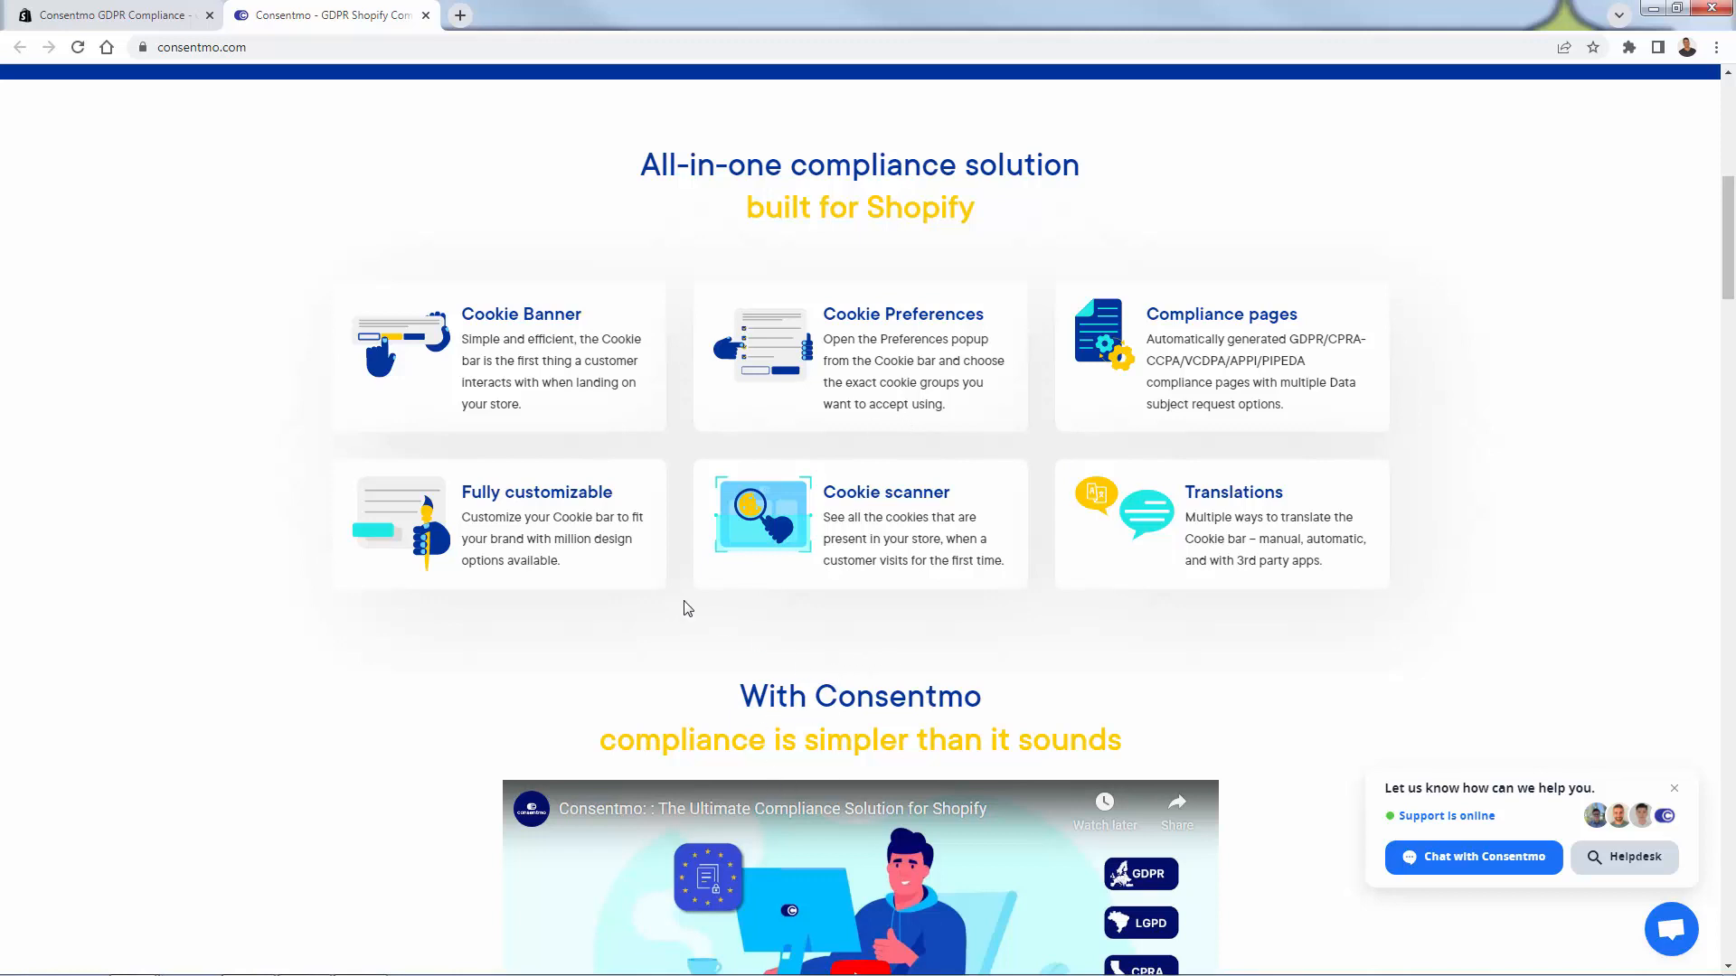
{"action": "scroll", "coordinate": [485, 541], "scroll_direction": "down", "scroll_amount": 5}
{"action": "scroll", "coordinate": [486, 540], "scroll_direction": "down", "scroll_amount": 13}
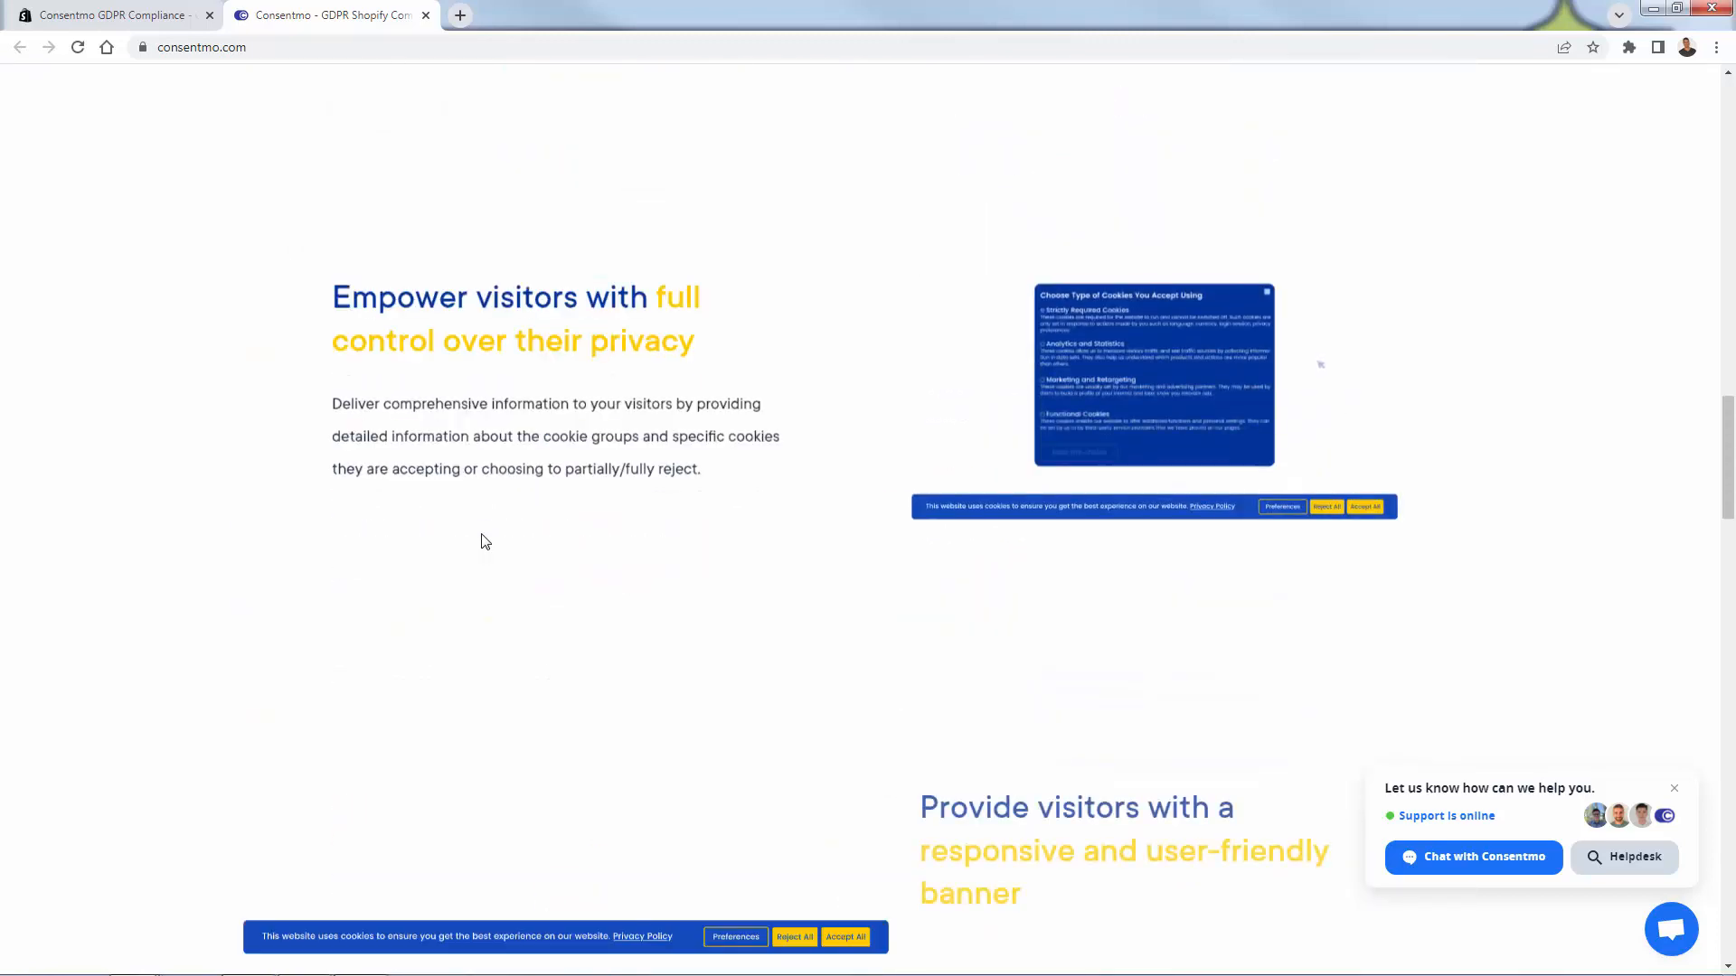
{"action": "scroll", "coordinate": [485, 541], "scroll_direction": "down", "scroll_amount": 5}
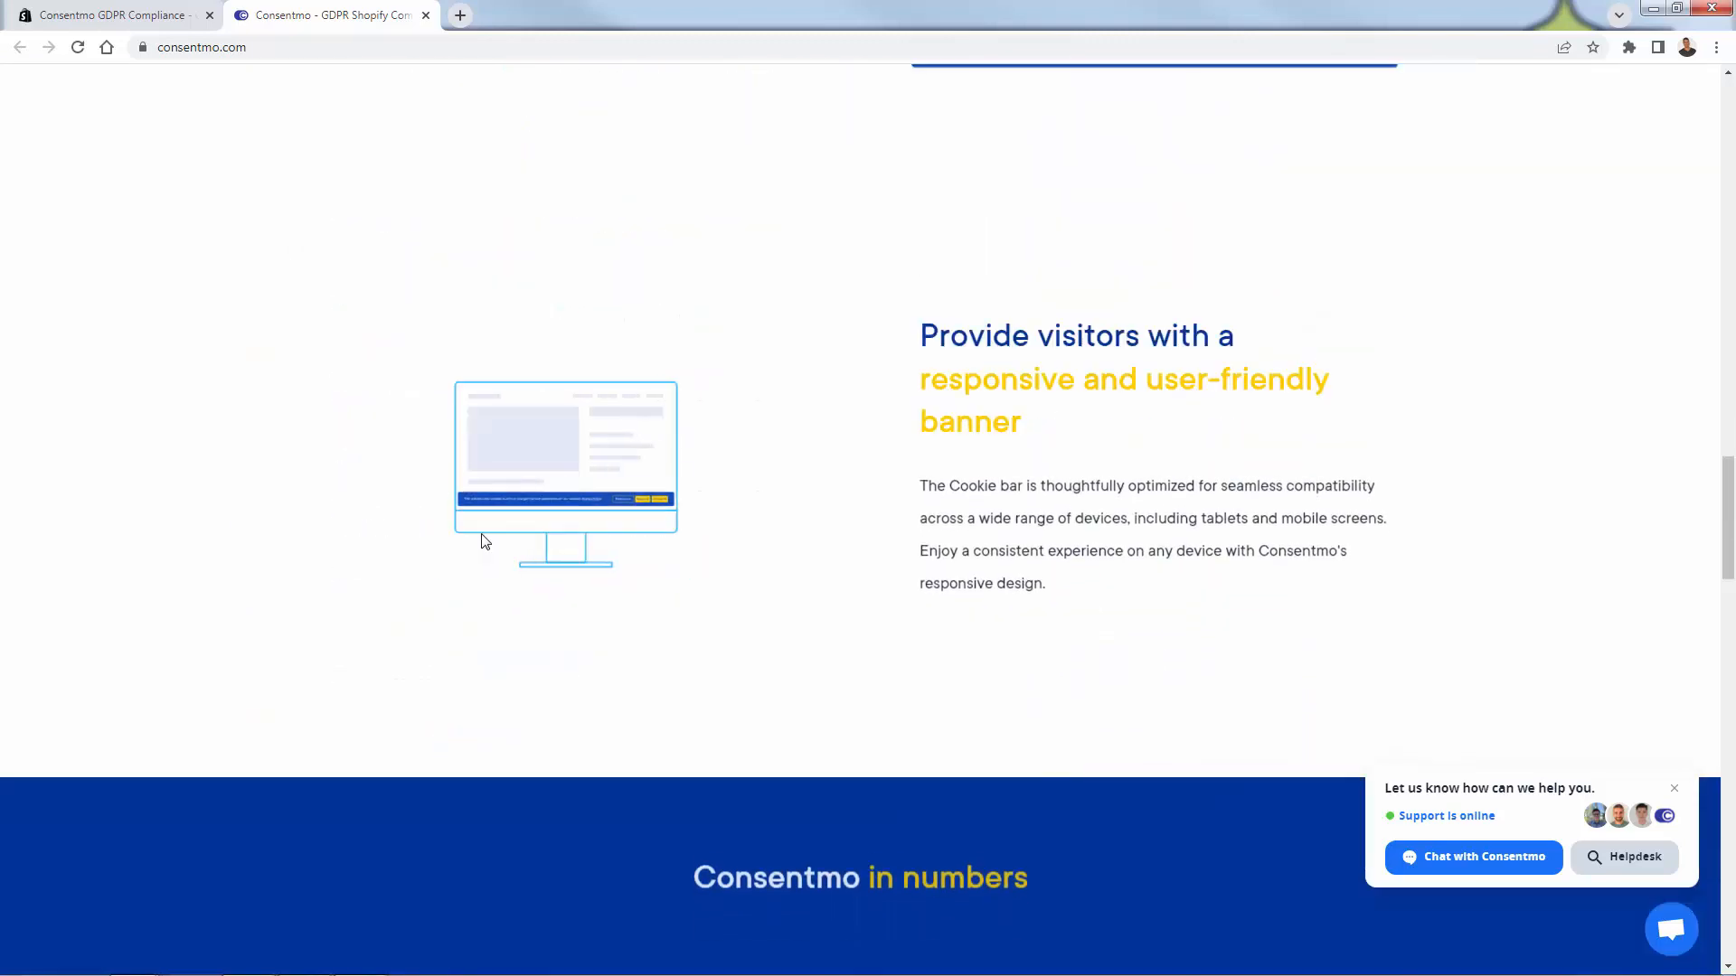
{"action": "scroll", "coordinate": [486, 541], "scroll_direction": "down", "scroll_amount": 5}
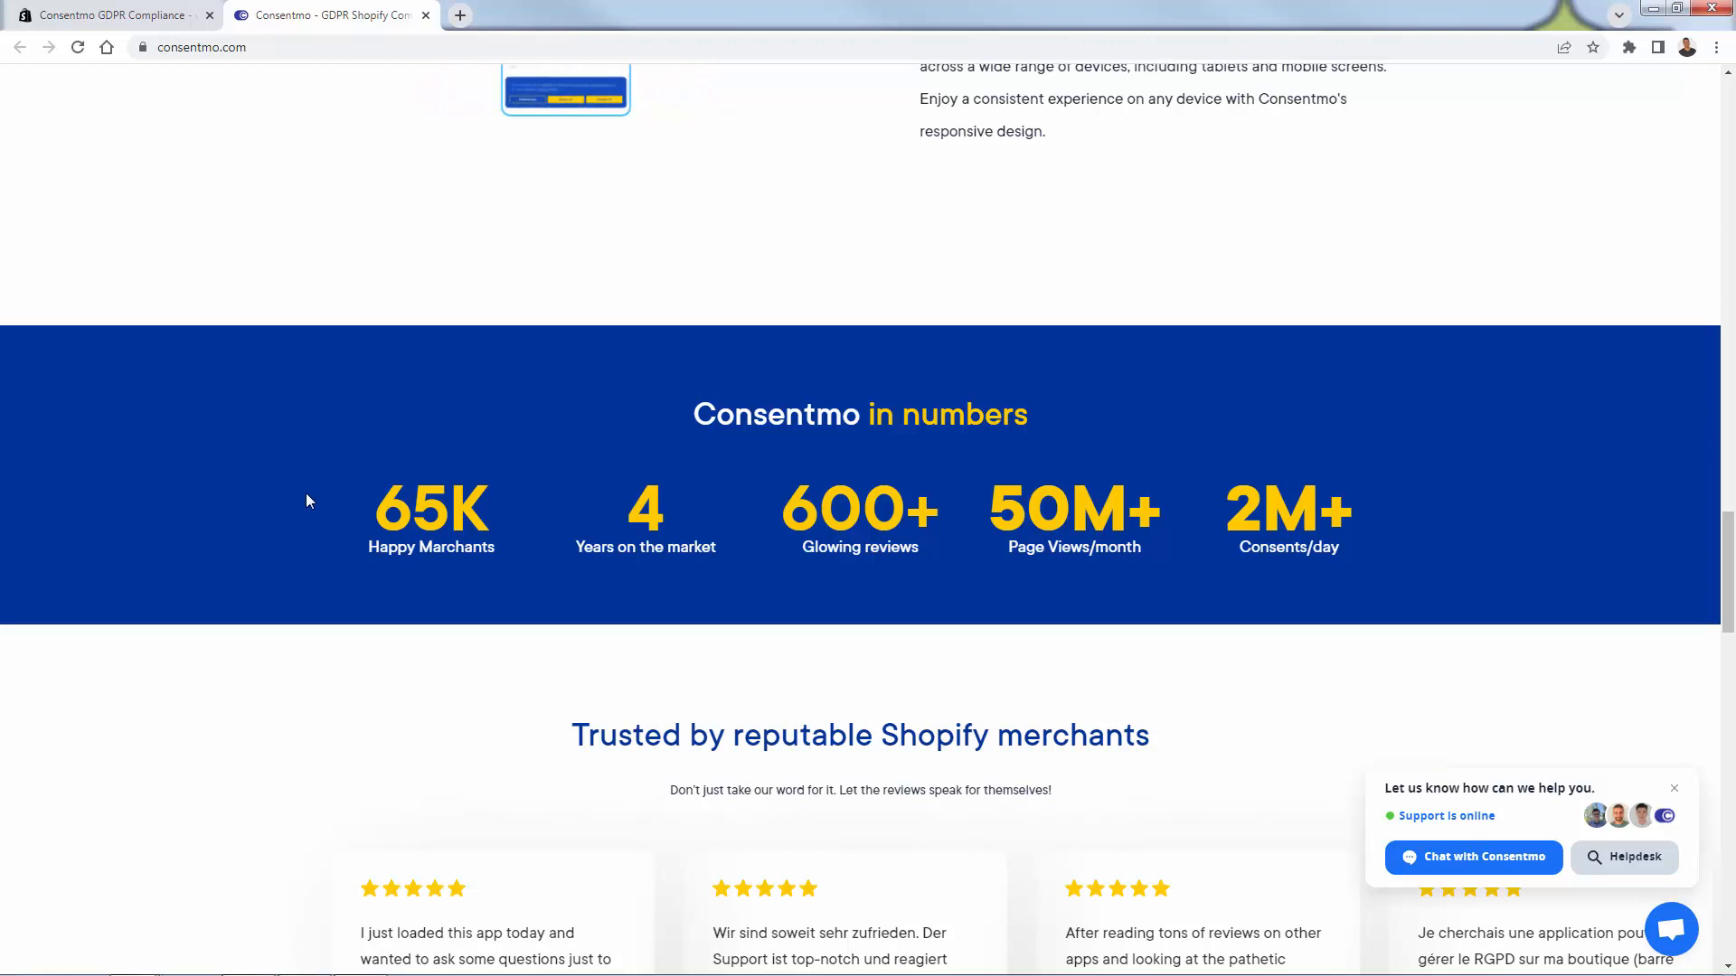
{"action": "scroll", "coordinate": [306, 494], "scroll_direction": "down", "scroll_amount": 3}
{"action": "scroll", "coordinate": [310, 500], "scroll_direction": "down", "scroll_amount": 2}
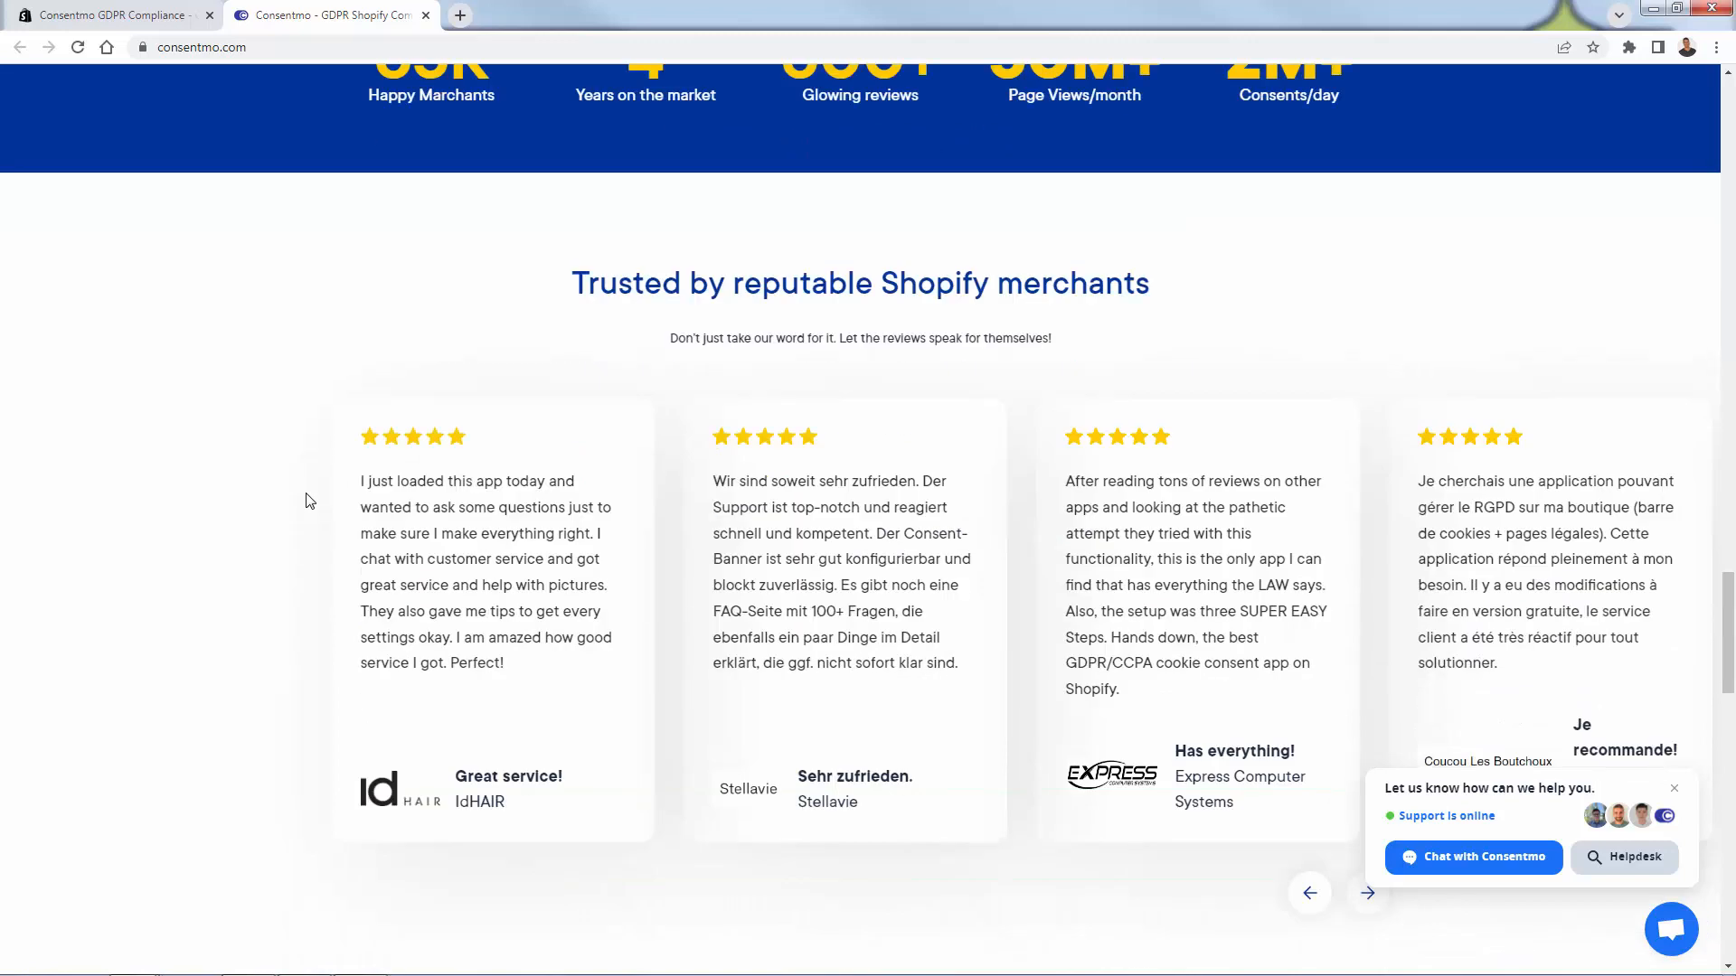
{"action": "scroll", "coordinate": [310, 500], "scroll_direction": "down", "scroll_amount": 1}
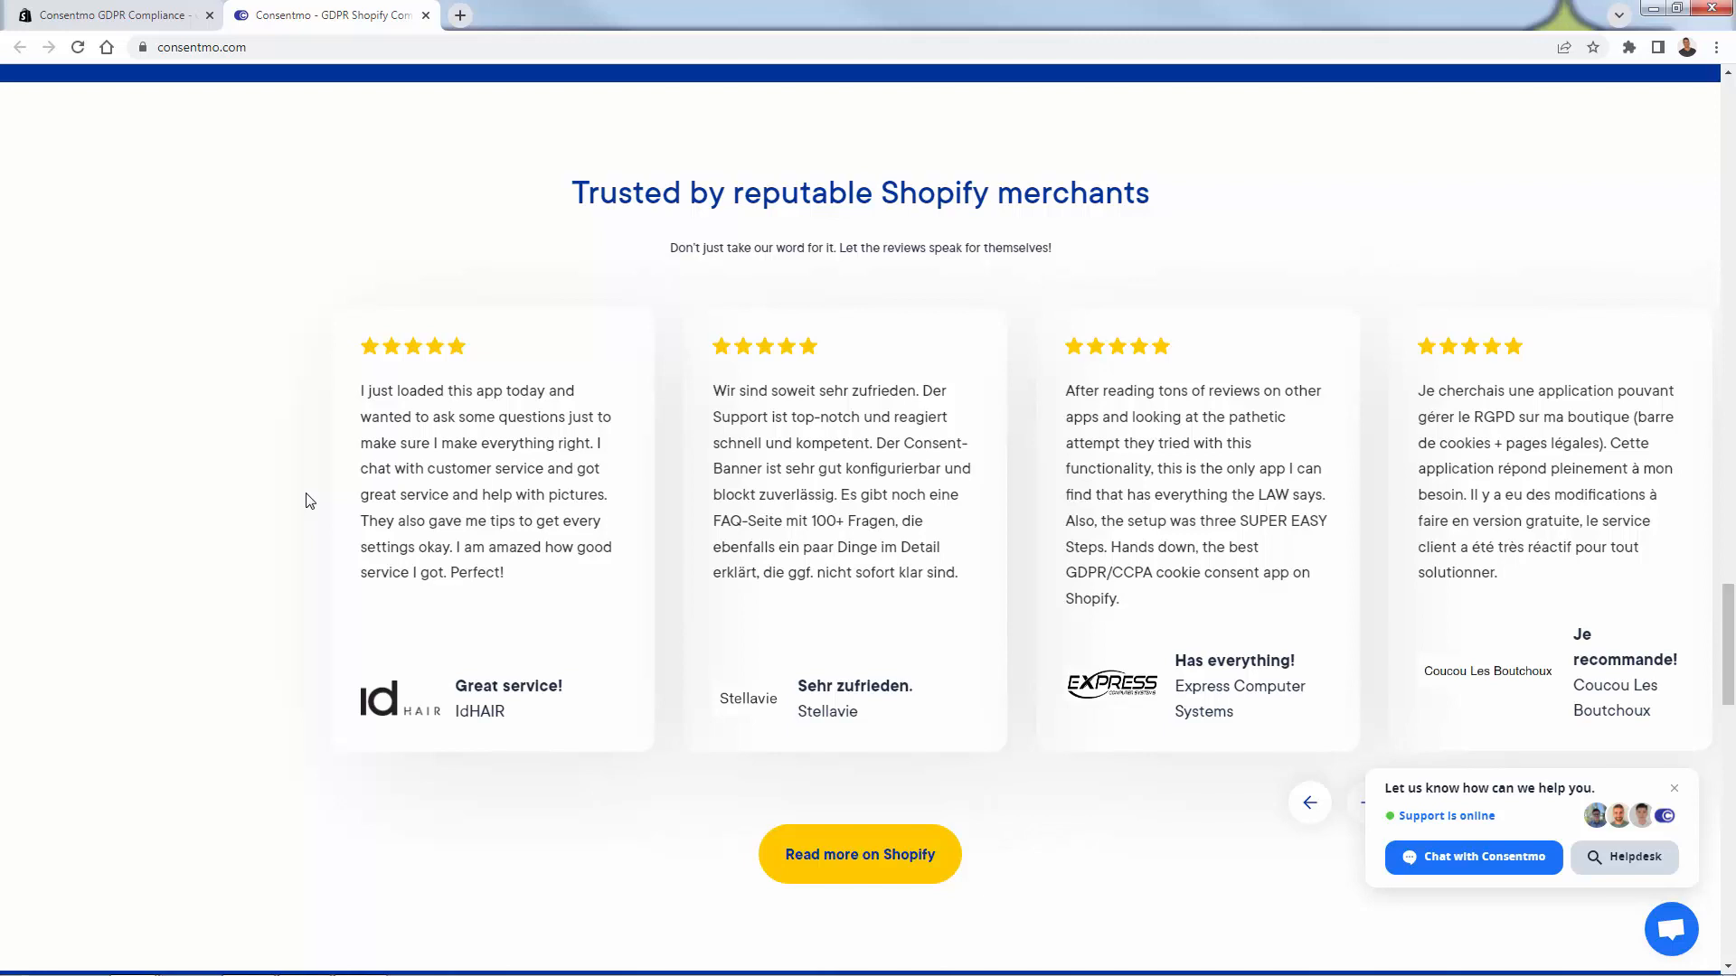
{"action": "left_click", "coordinate": [152, 16]}
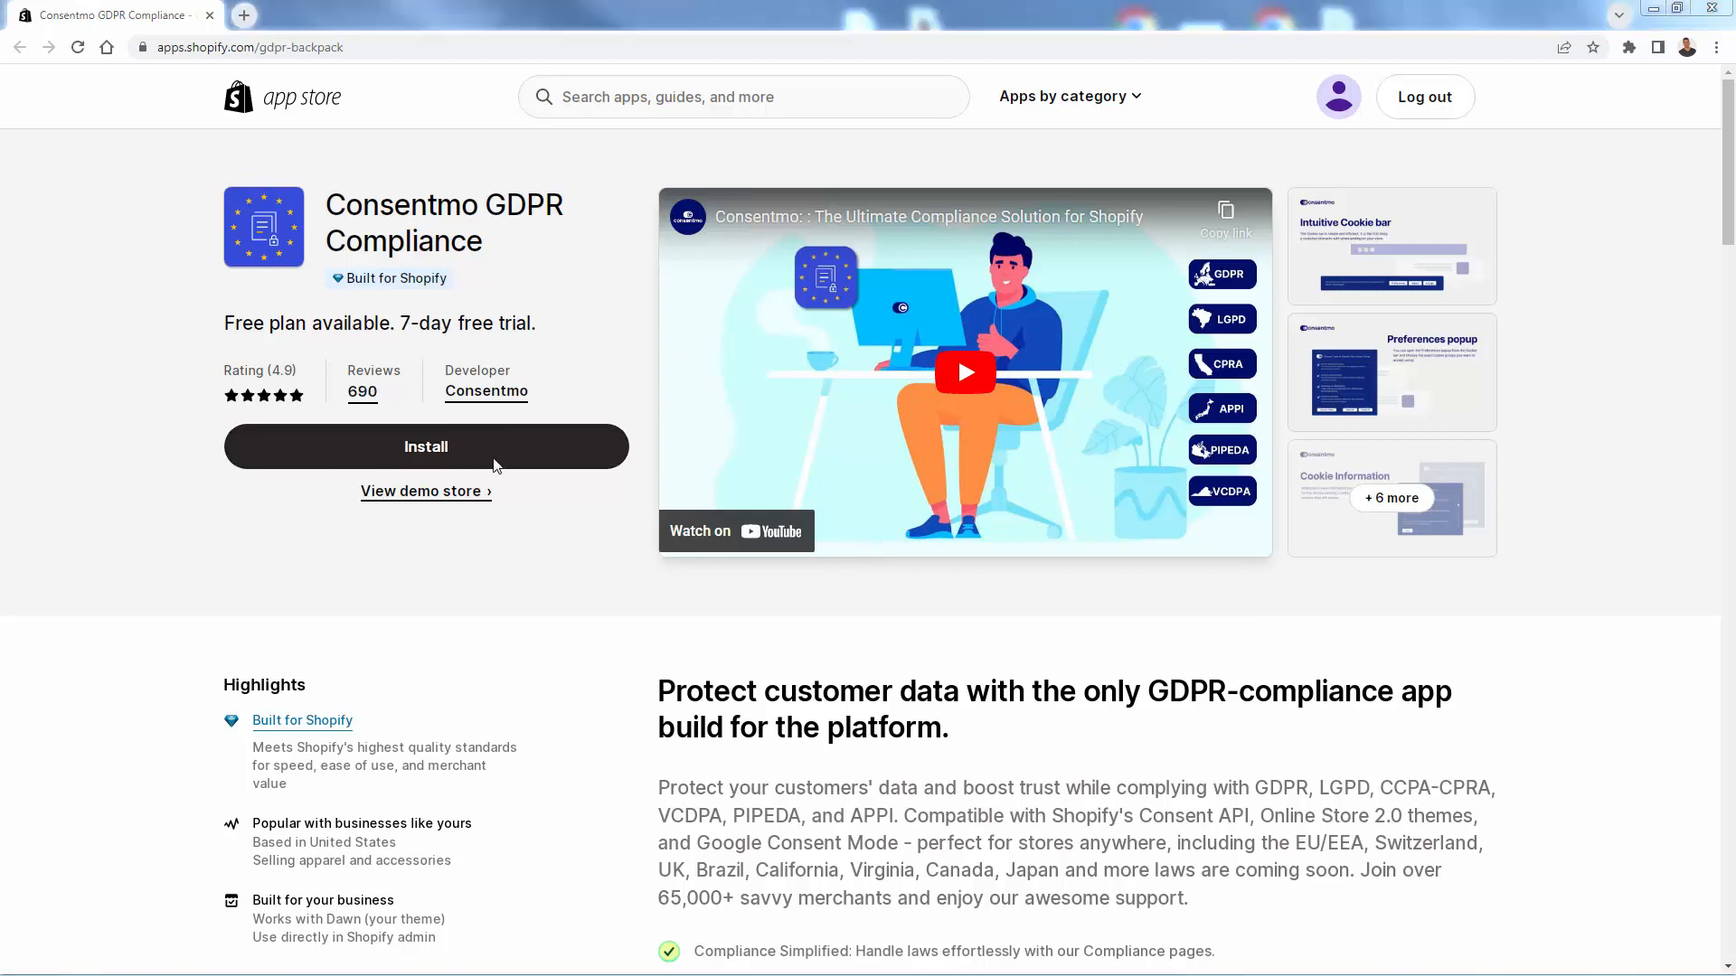
- Install Consentmo GDPR from the listing and approve it on the store's install page
{"action": "left_click", "coordinate": [495, 459]}
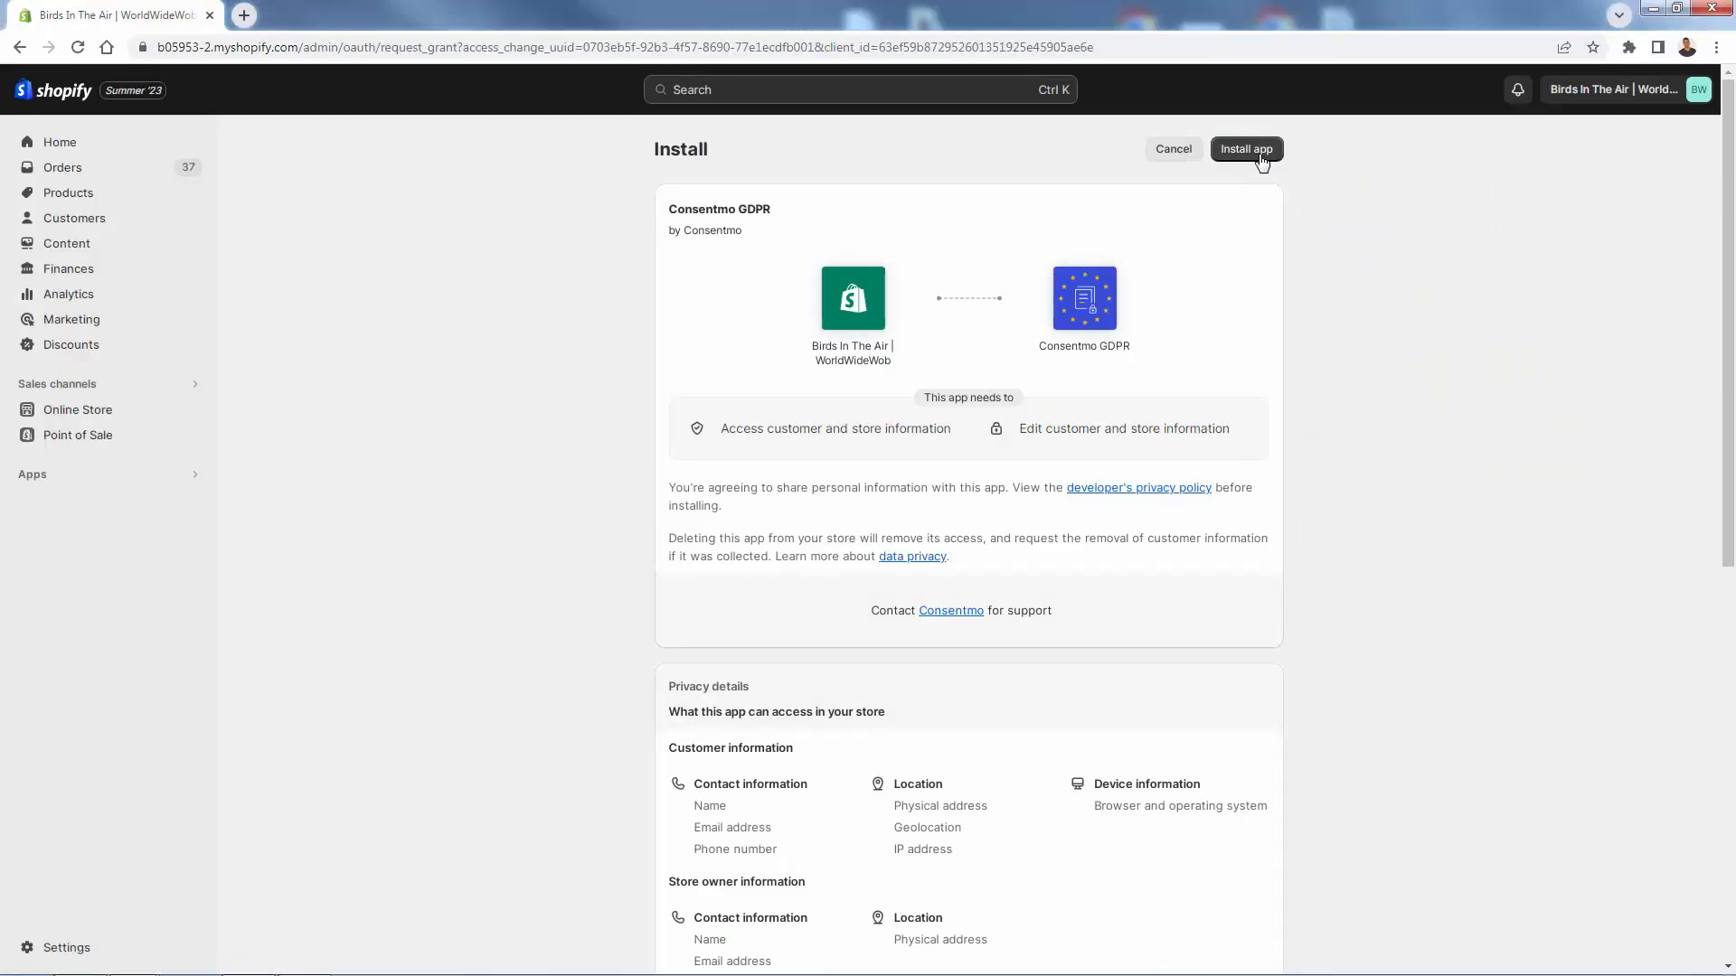
{"action": "left_click", "coordinate": [1249, 149]}
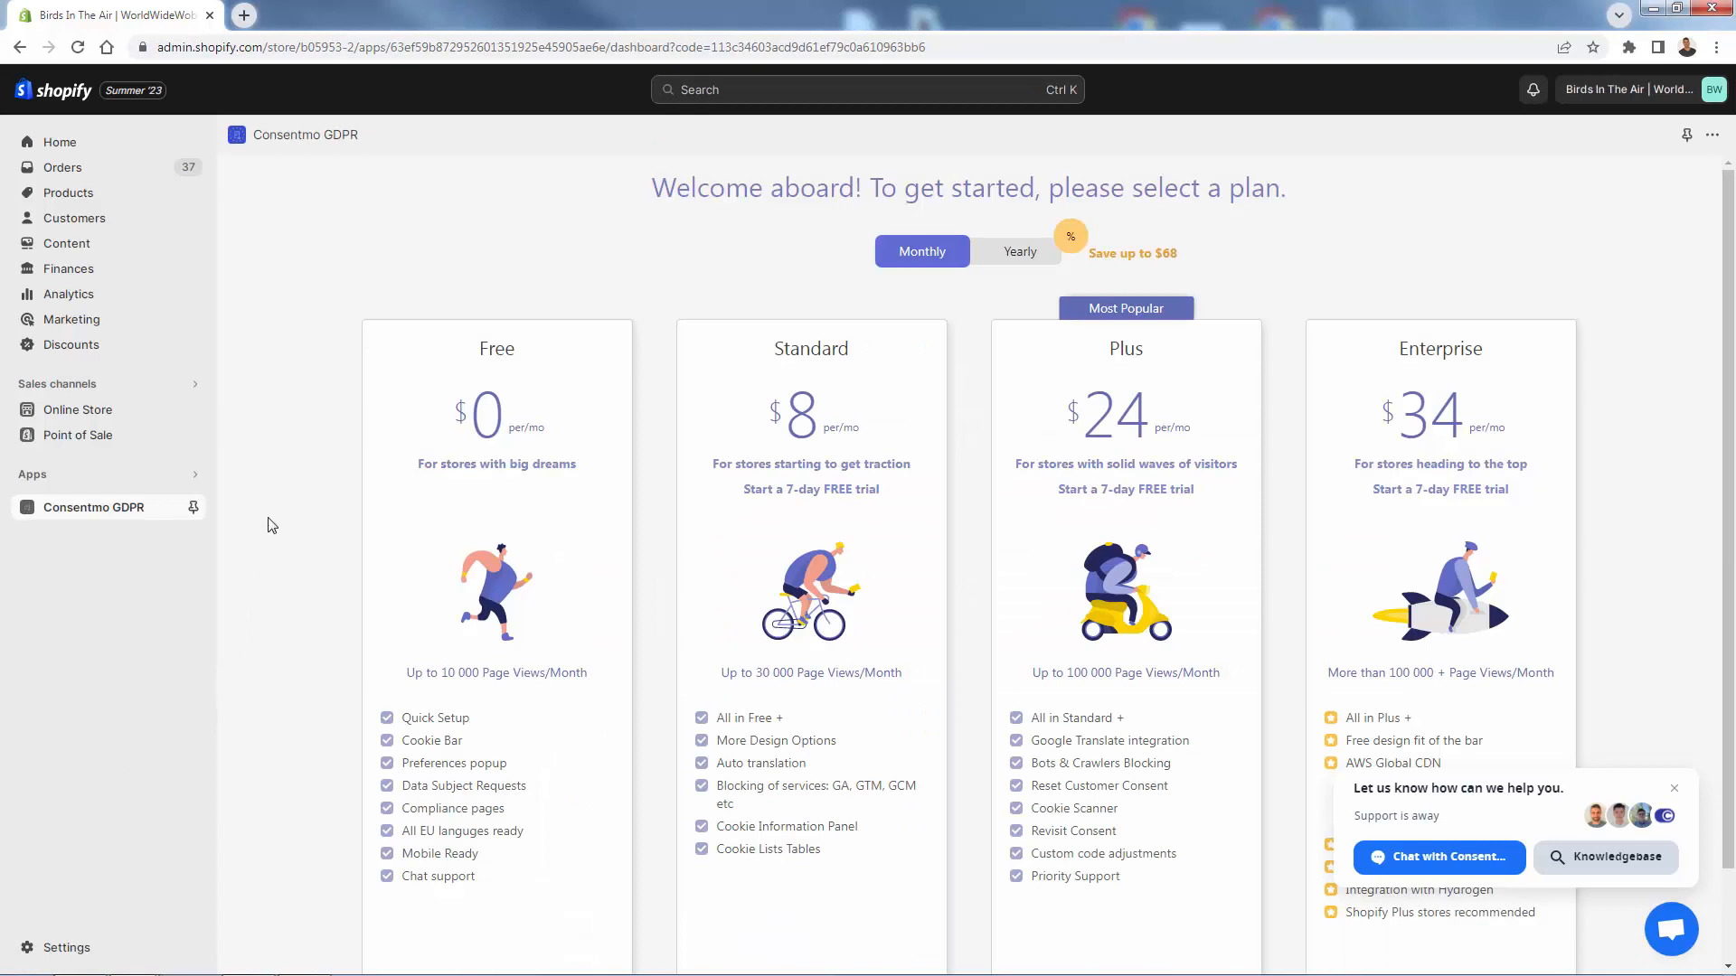
- Compare yearly and monthly plan prices, dismiss the support chat, and choose the Plus plan
{"action": "scroll", "coordinate": [275, 512], "scroll_direction": "down", "scroll_amount": 1}
{"action": "scroll", "coordinate": [275, 512], "scroll_direction": "up", "scroll_amount": 1}
{"action": "left_click", "coordinate": [1021, 257]}
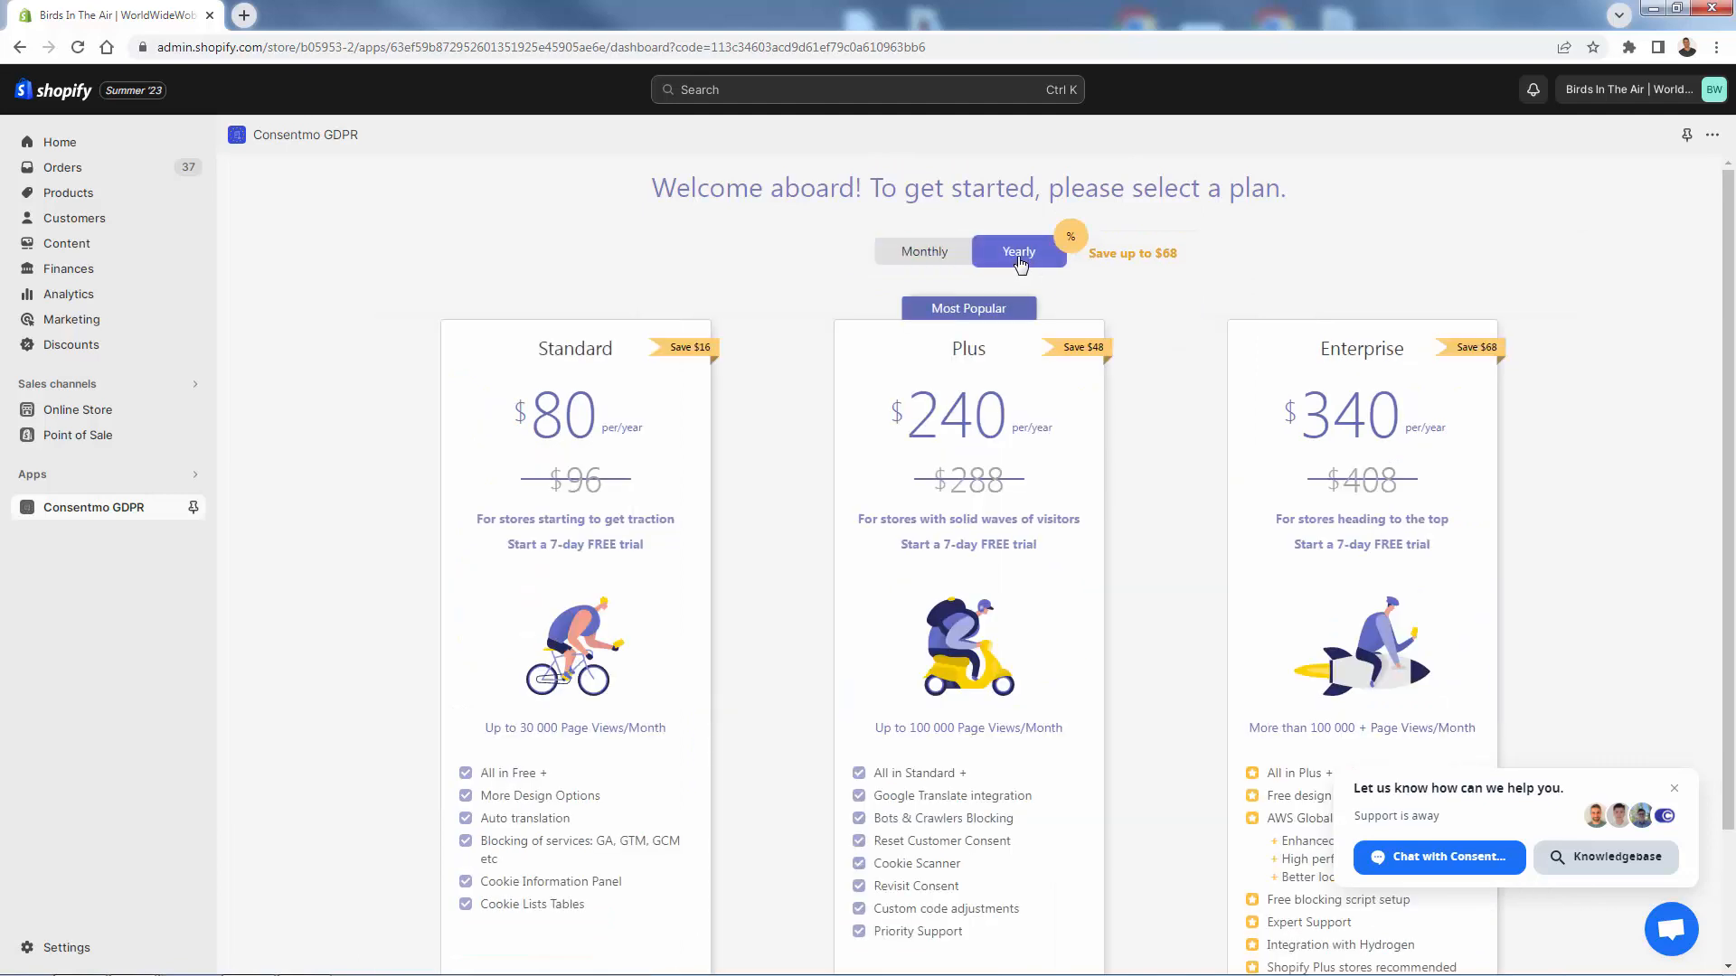
{"action": "left_click", "coordinate": [943, 265]}
{"action": "scroll", "coordinate": [520, 411], "scroll_direction": "down", "scroll_amount": 1}
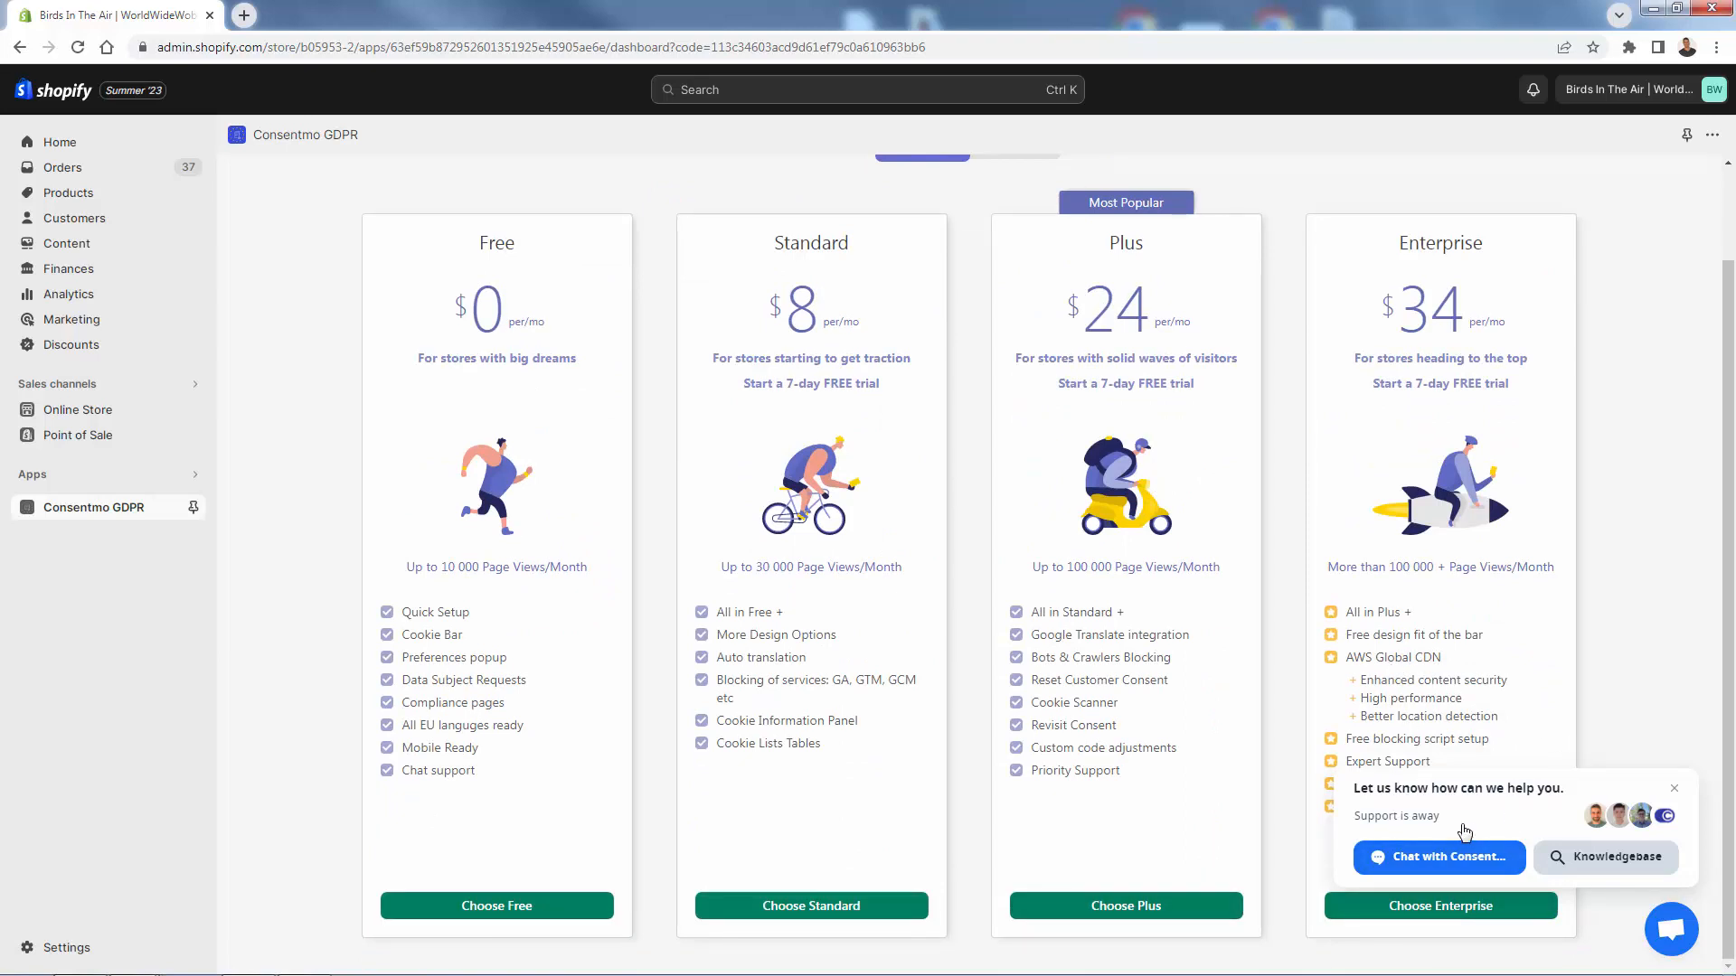
{"action": "left_click", "coordinate": [1675, 790]}
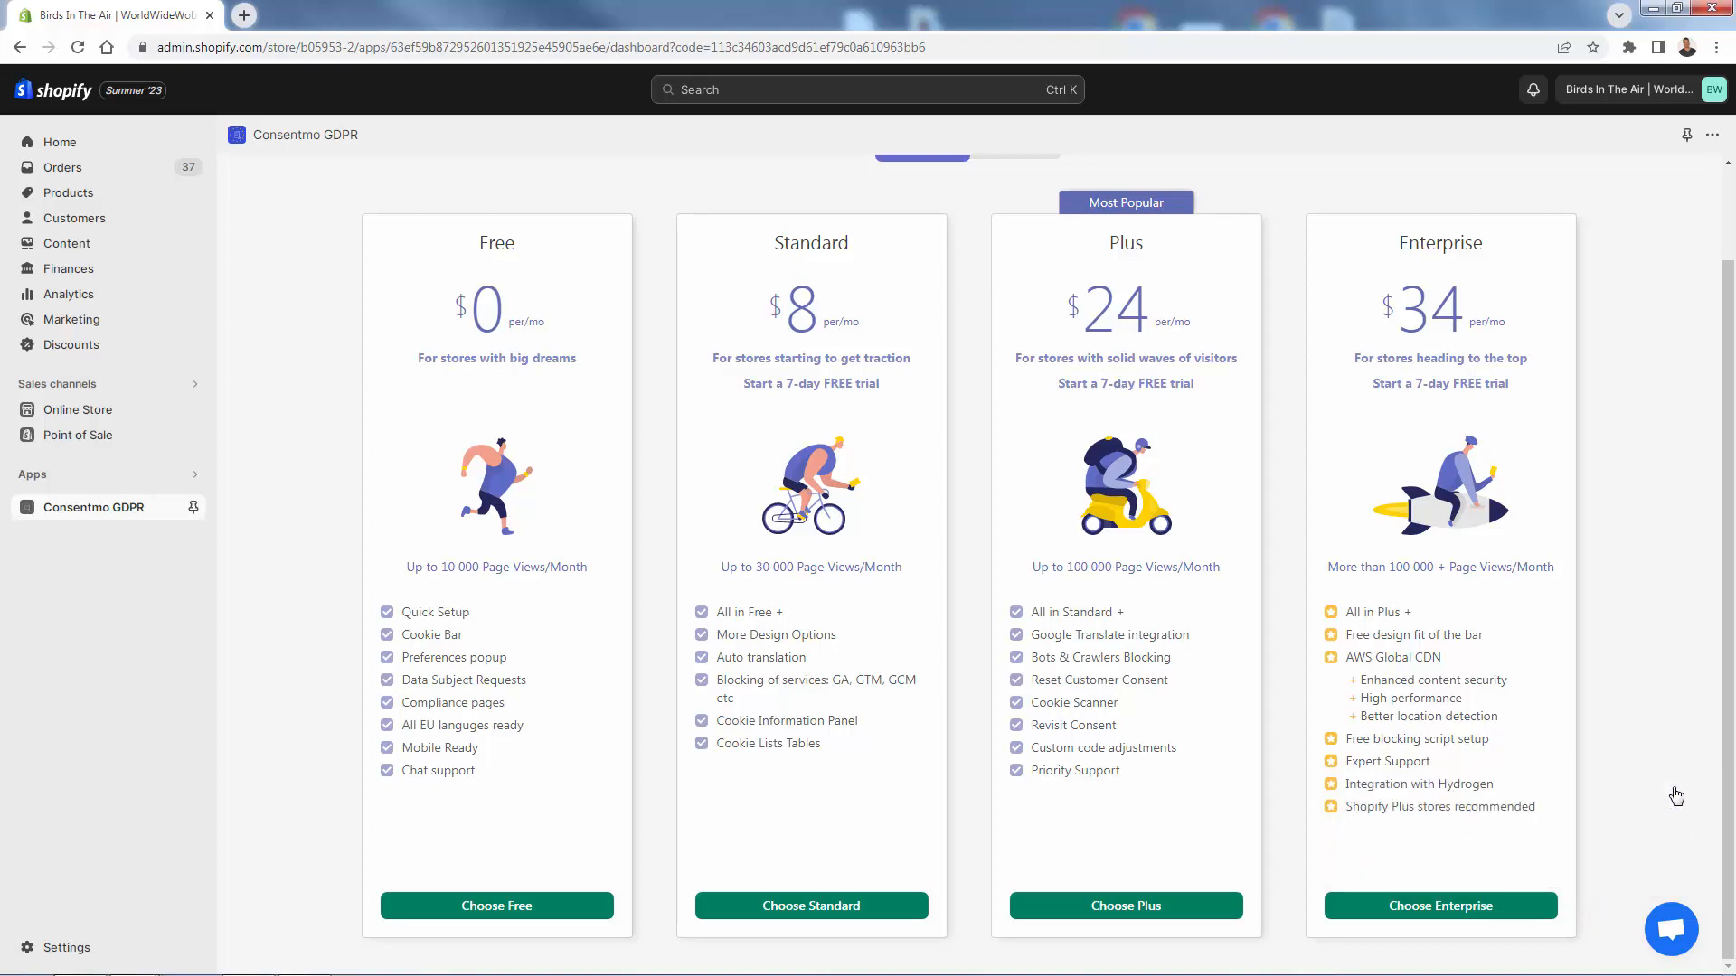
{"action": "left_click", "coordinate": [1089, 907]}
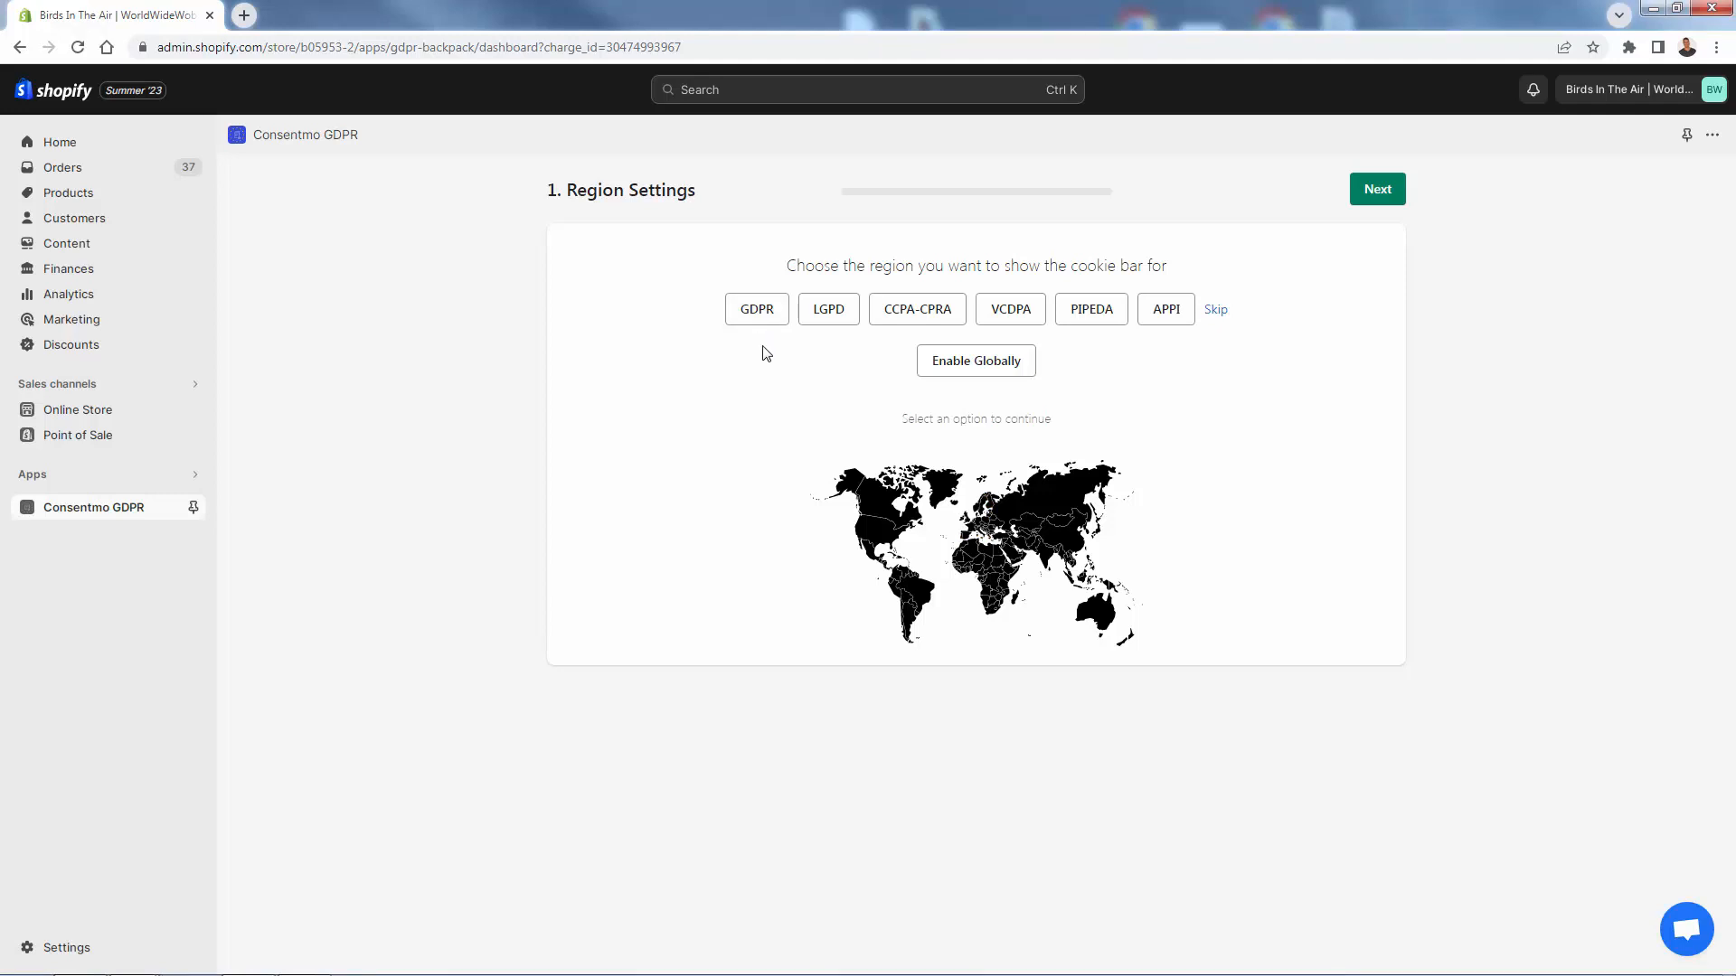
- Show the cookie bar for GDPR and CCPA-CPRA regions, then enable it globally for all countries
{"action": "left_click", "coordinate": [758, 319]}
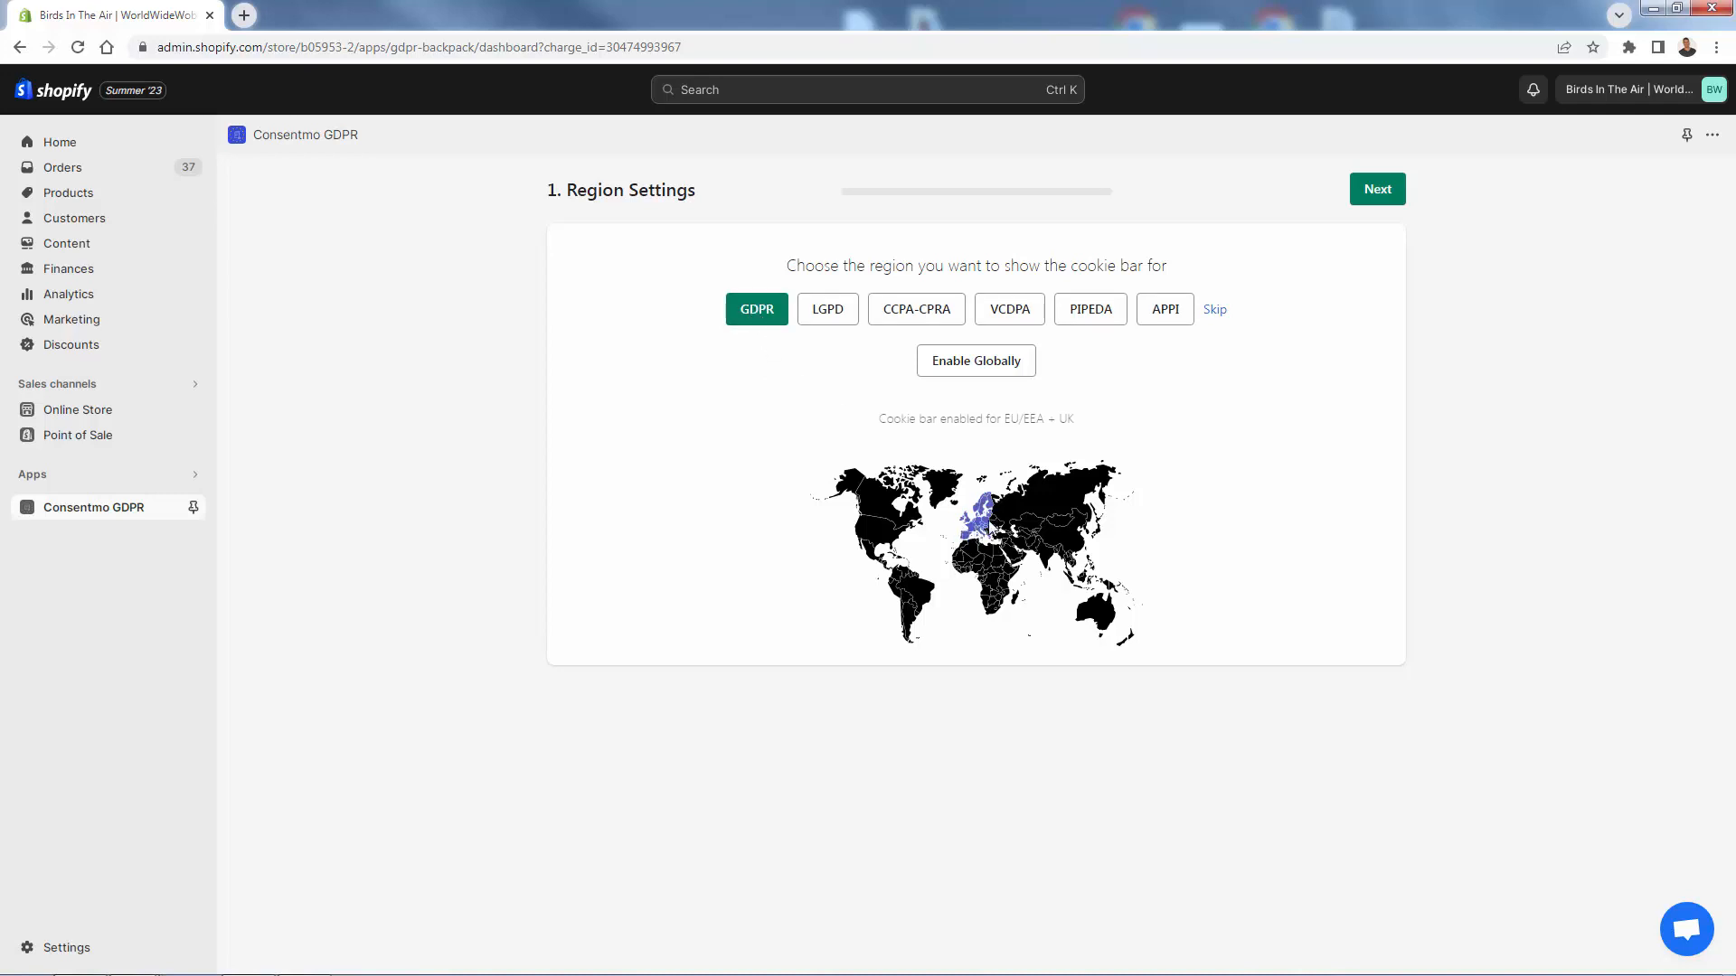
{"action": "left_click", "coordinate": [928, 316]}
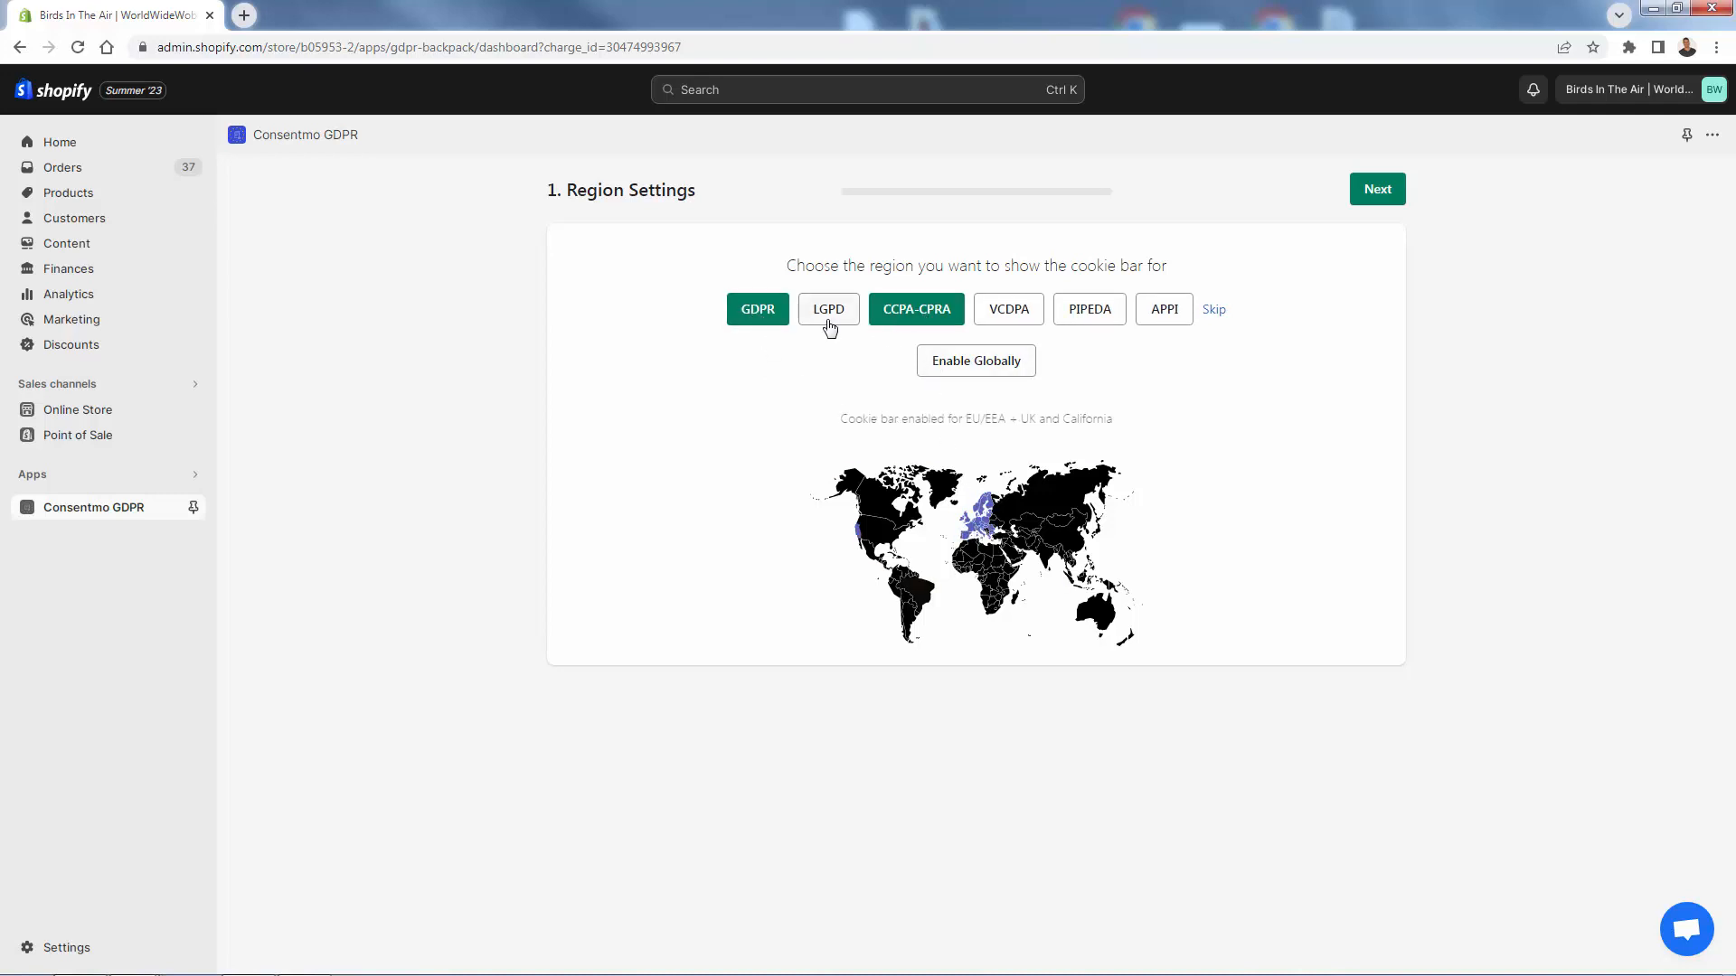
{"action": "left_click", "coordinate": [966, 371]}
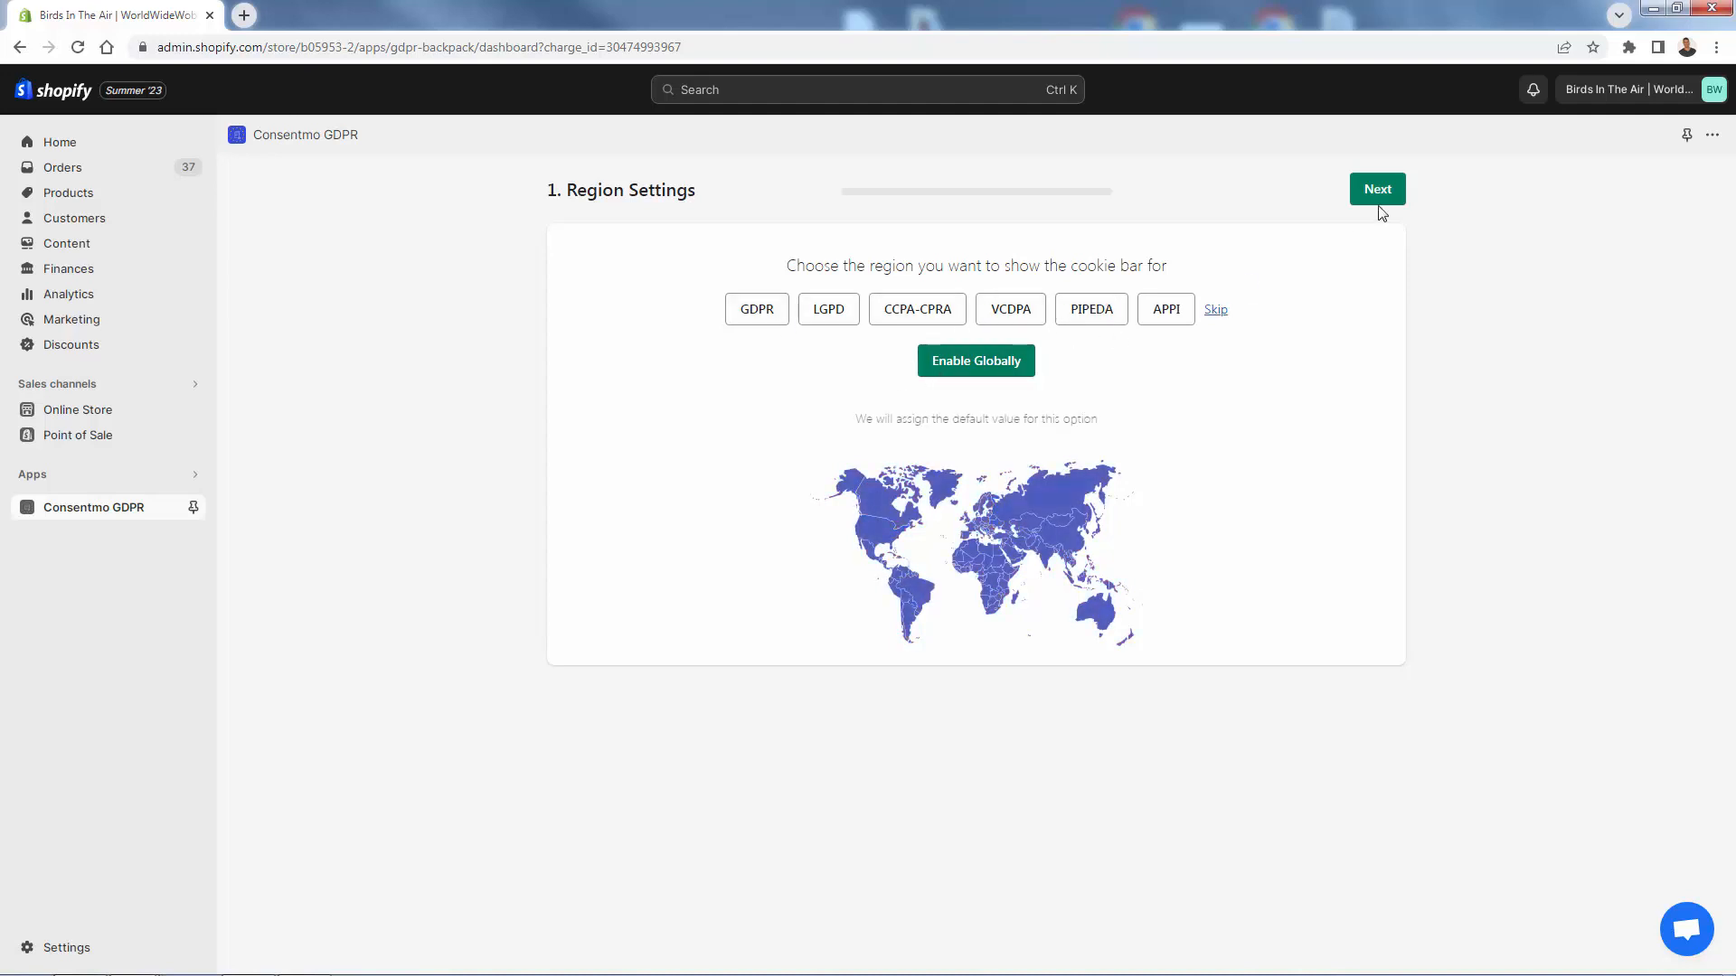
{"action": "left_click", "coordinate": [1404, 191]}
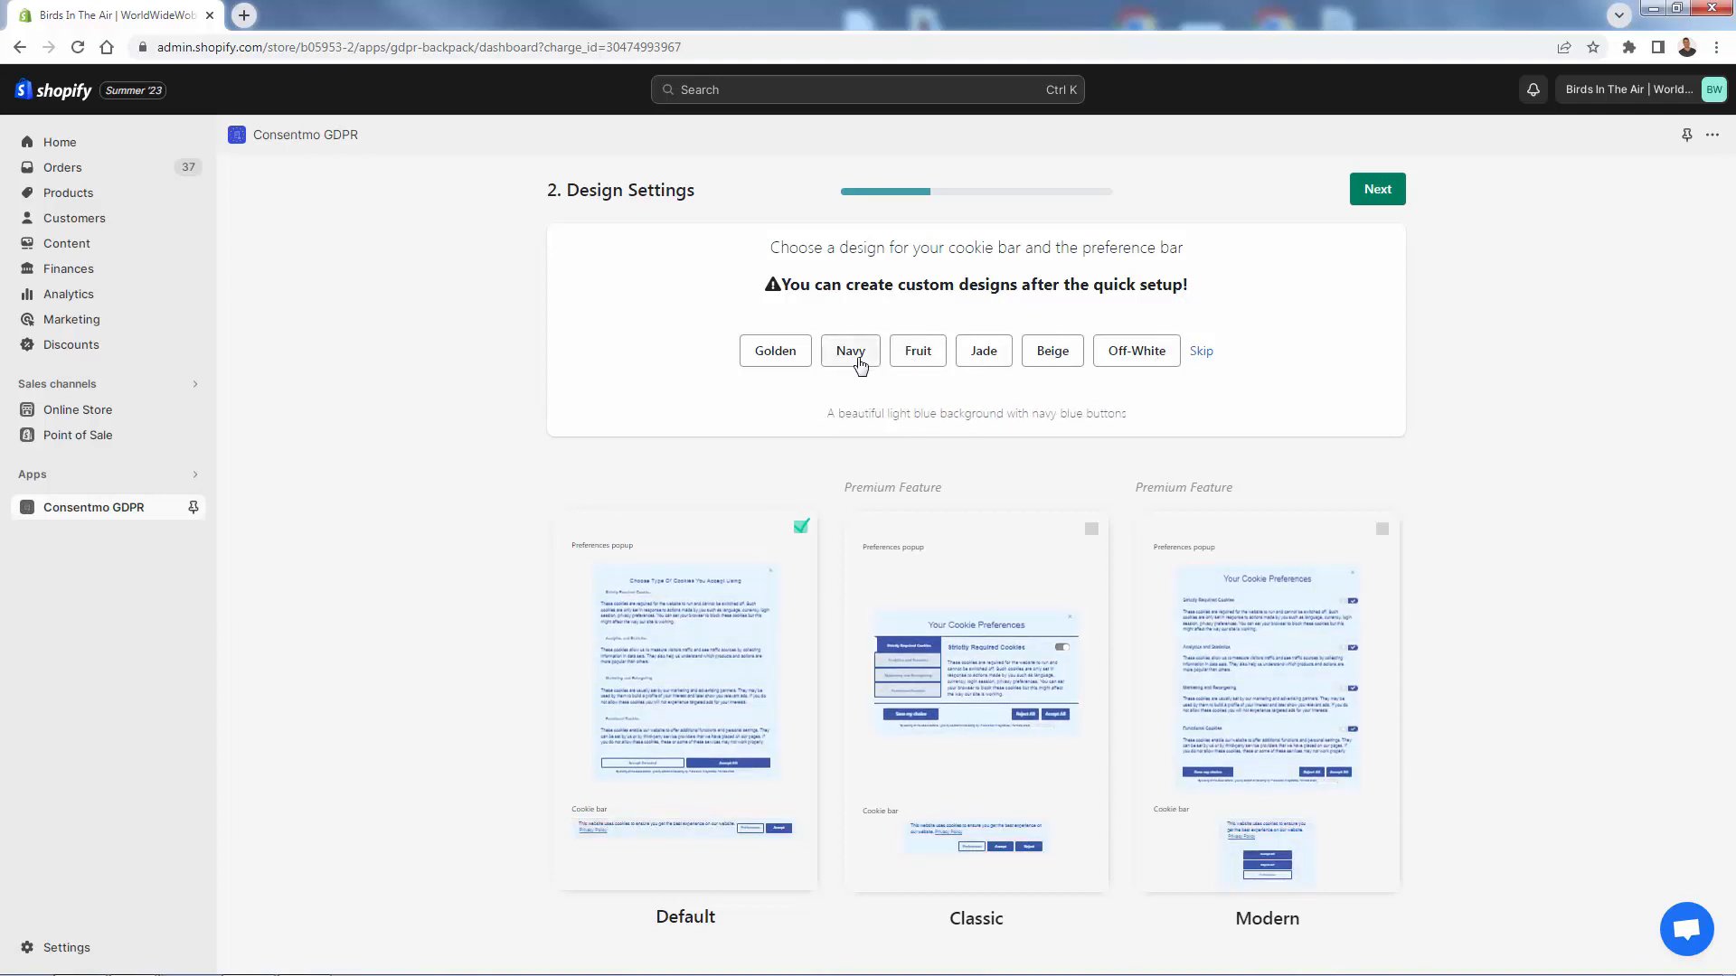
- Apply the Navy colour scheme and settle on the Default layout after trying Modern
{"action": "left_click", "coordinate": [854, 358]}
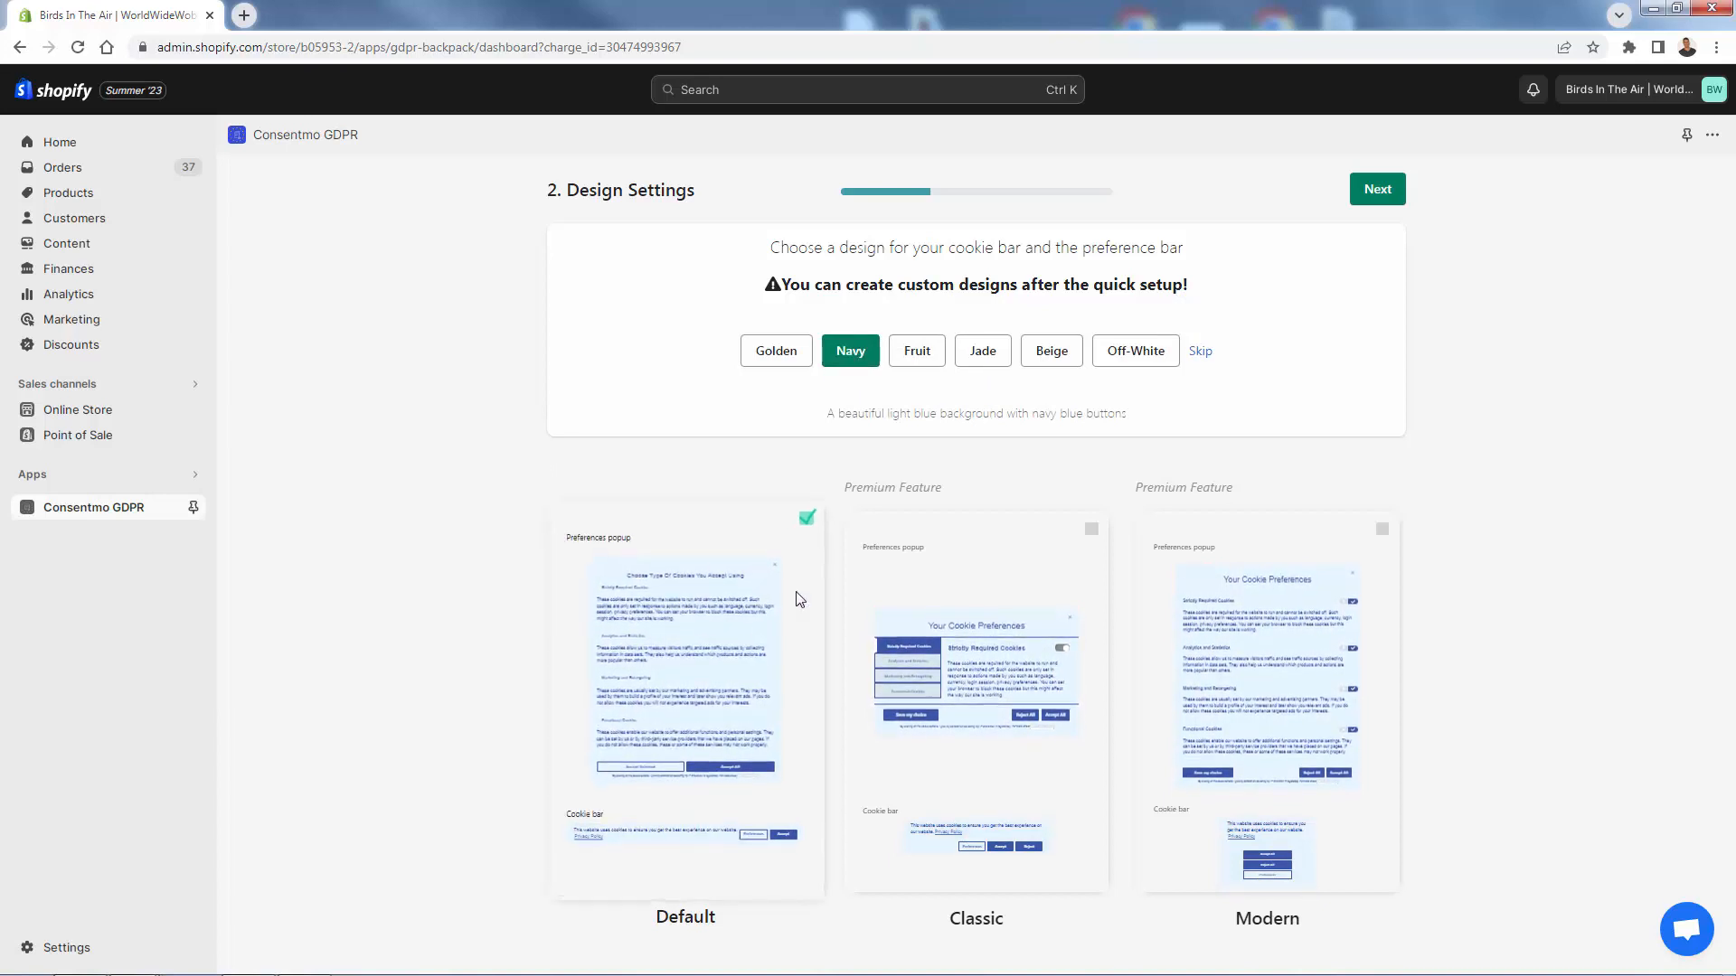
{"action": "left_click", "coordinate": [1249, 608]}
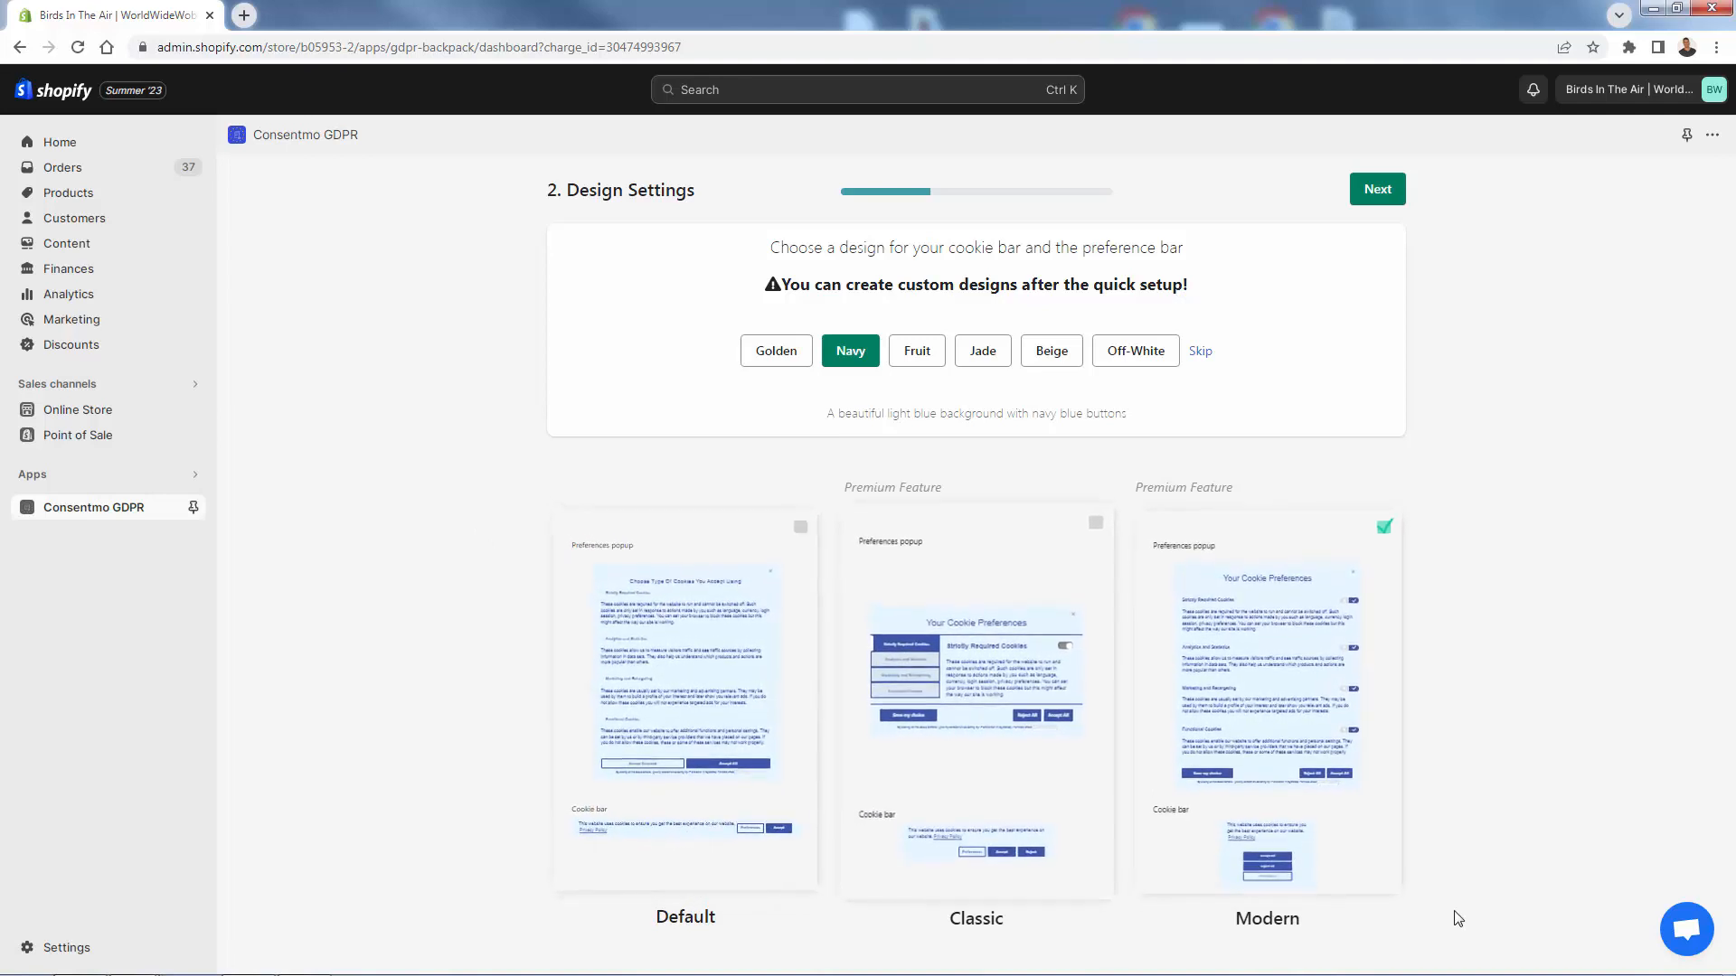
{"action": "left_click", "coordinate": [651, 879]}
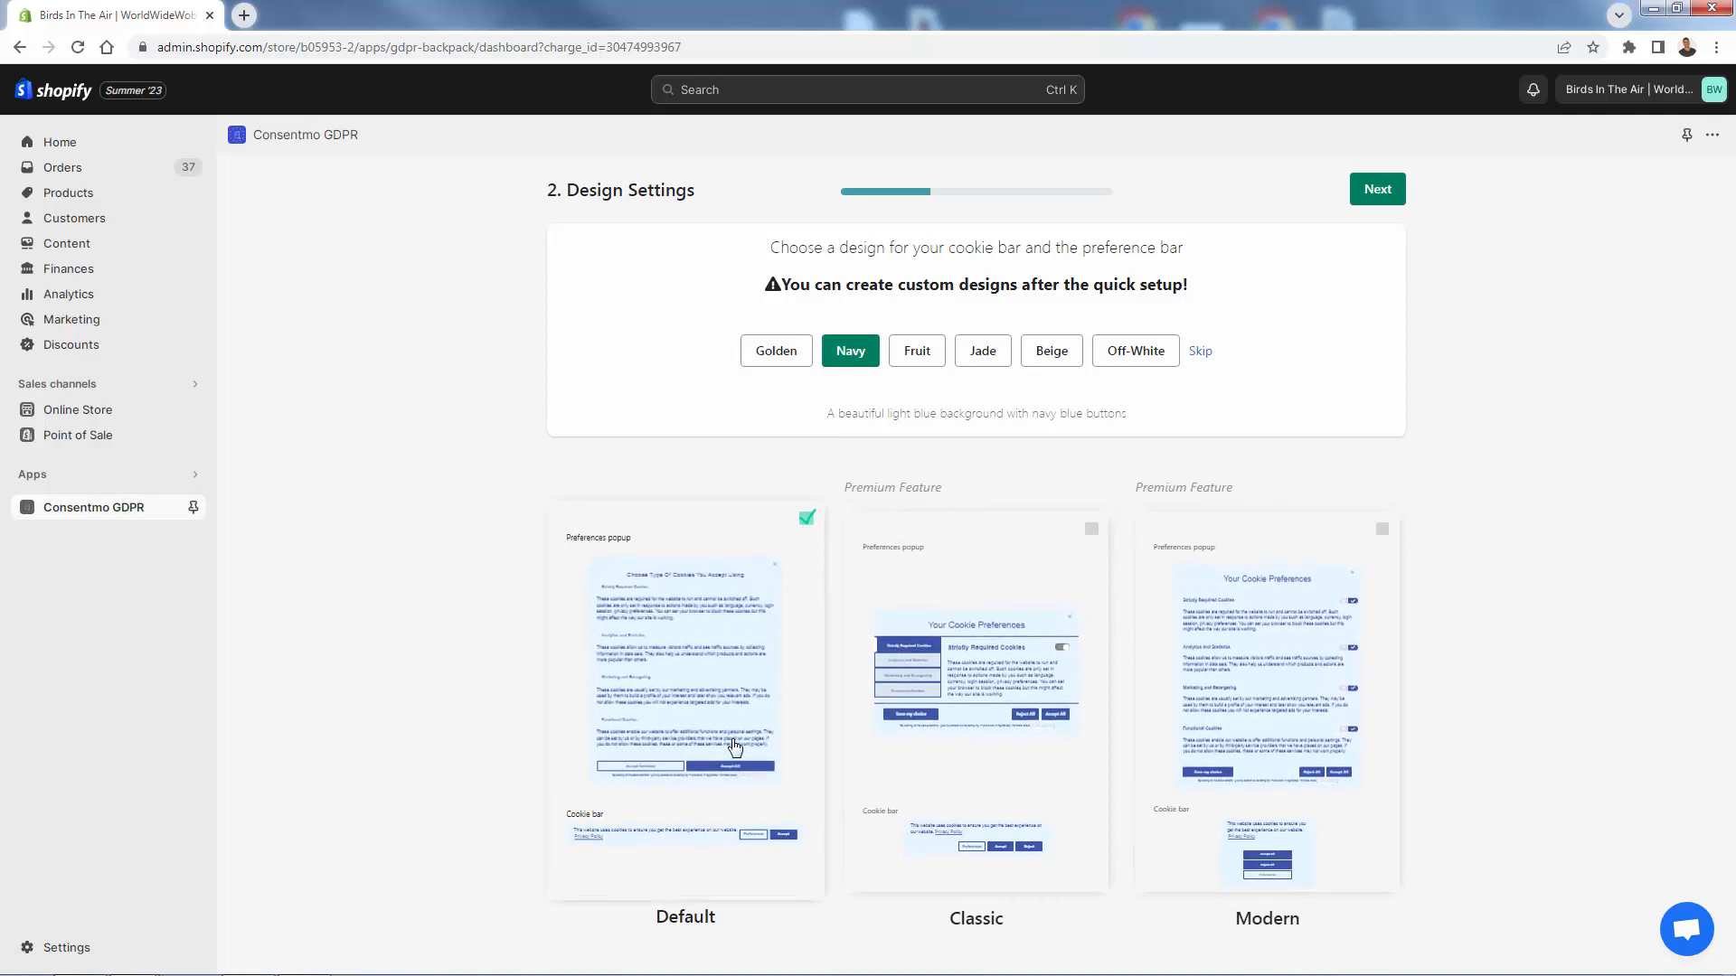
{"action": "left_click", "coordinate": [1378, 189]}
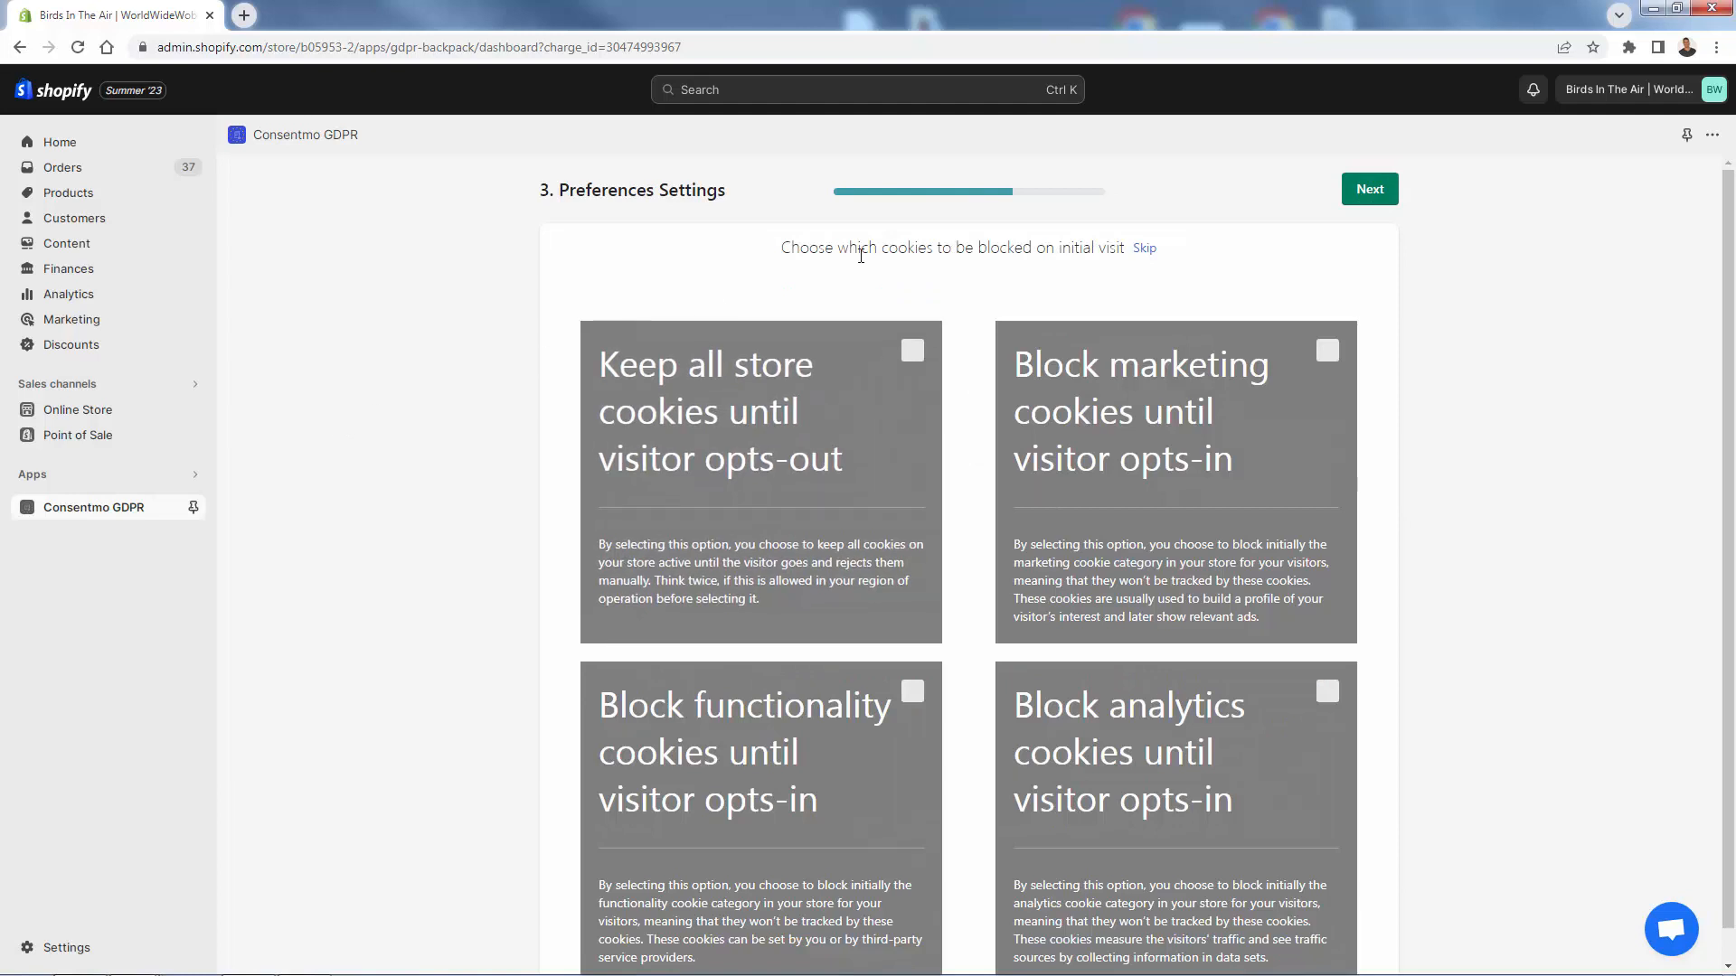
- Choose 'Keep all store cookies until visitor opts-out' and advance to the Summary
{"action": "scroll", "coordinate": [831, 303], "scroll_direction": "down", "scroll_amount": 1}
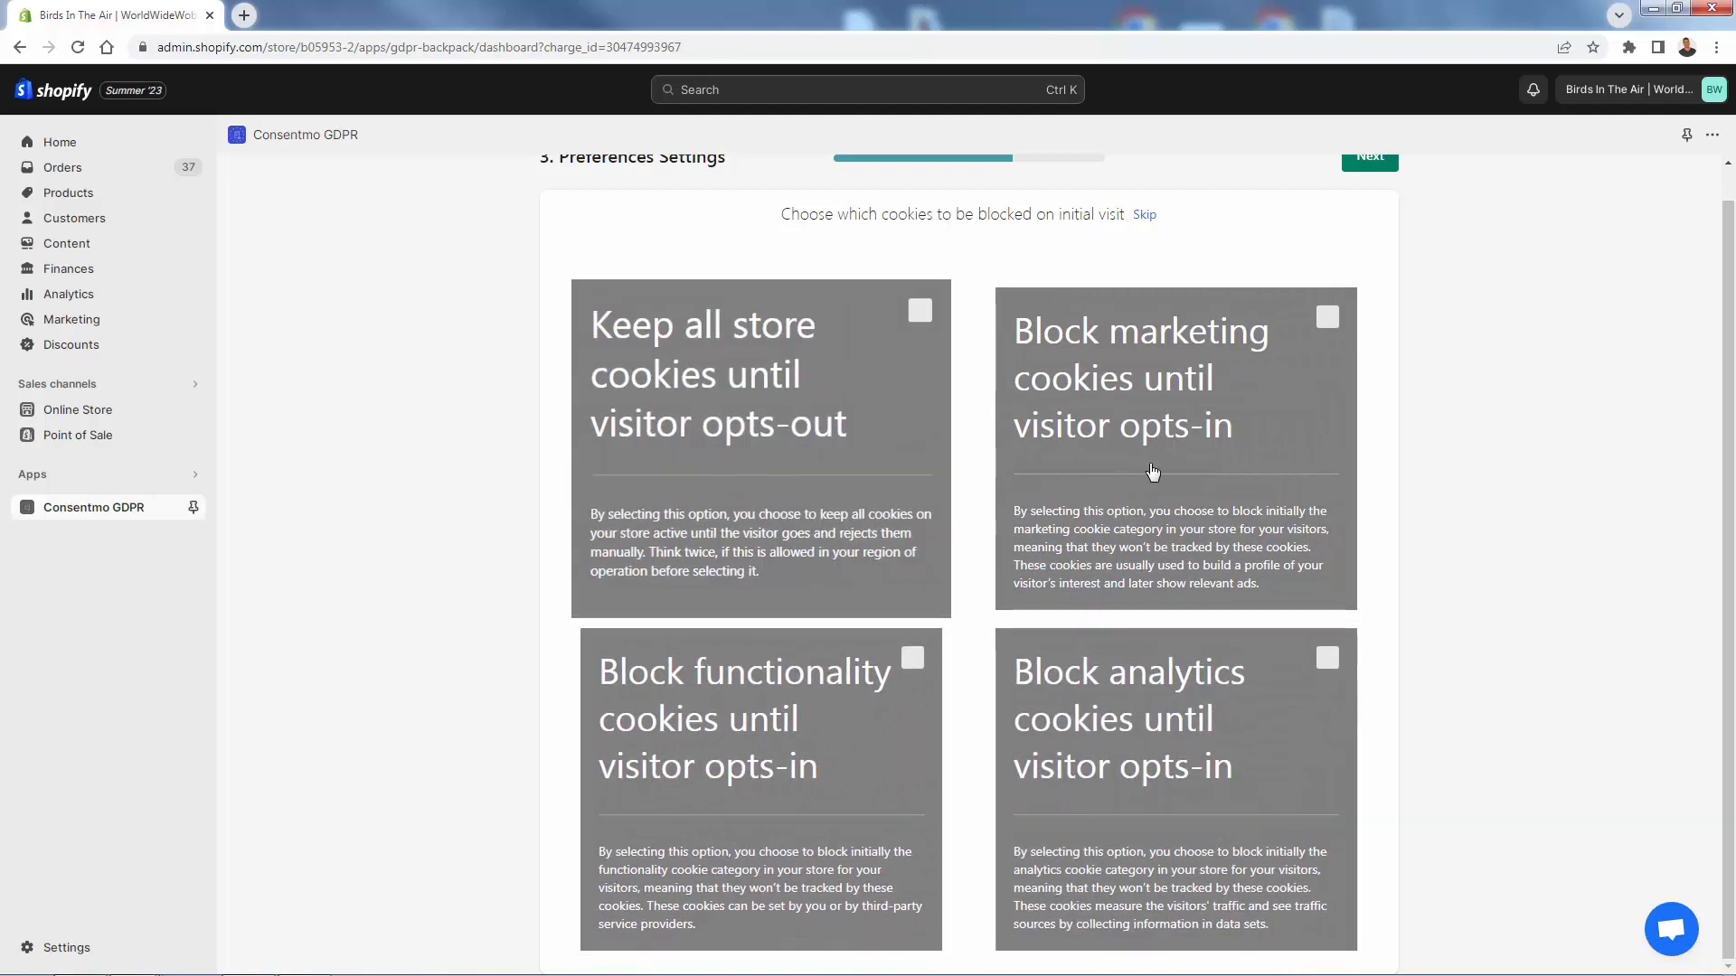
{"action": "left_click", "coordinate": [1168, 450]}
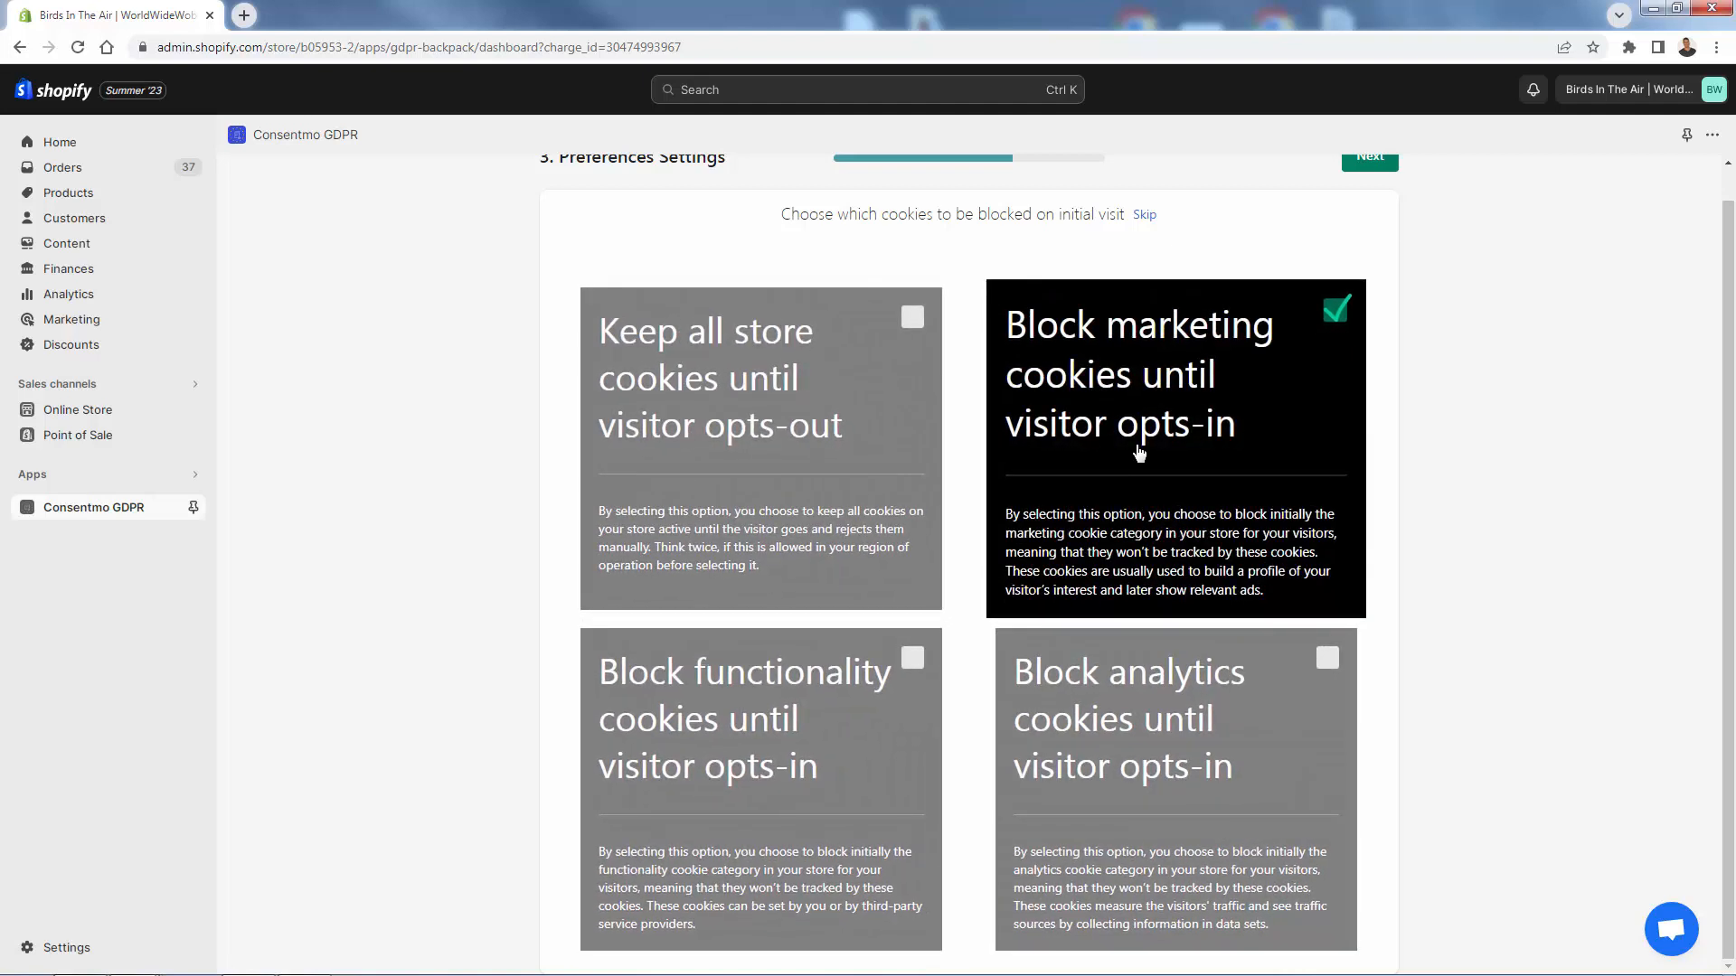
{"action": "left_click", "coordinate": [913, 317]}
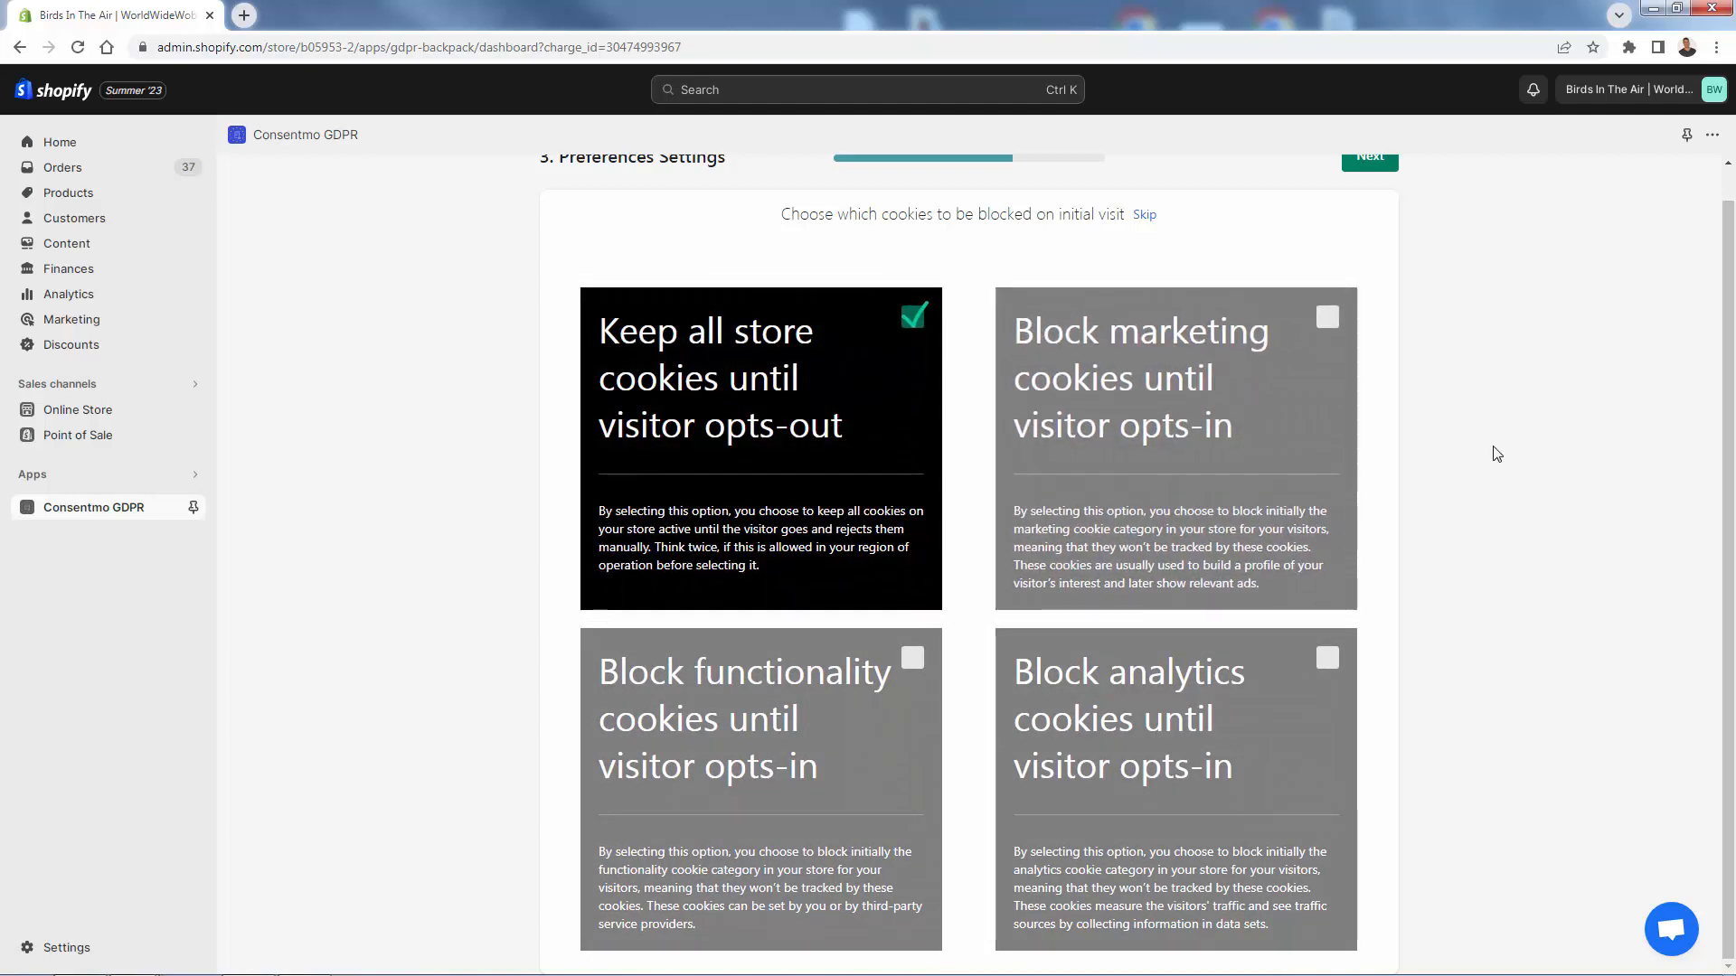
{"action": "scroll", "coordinate": [1497, 454], "scroll_direction": "up", "scroll_amount": 1}
{"action": "left_click", "coordinate": [1385, 190]}
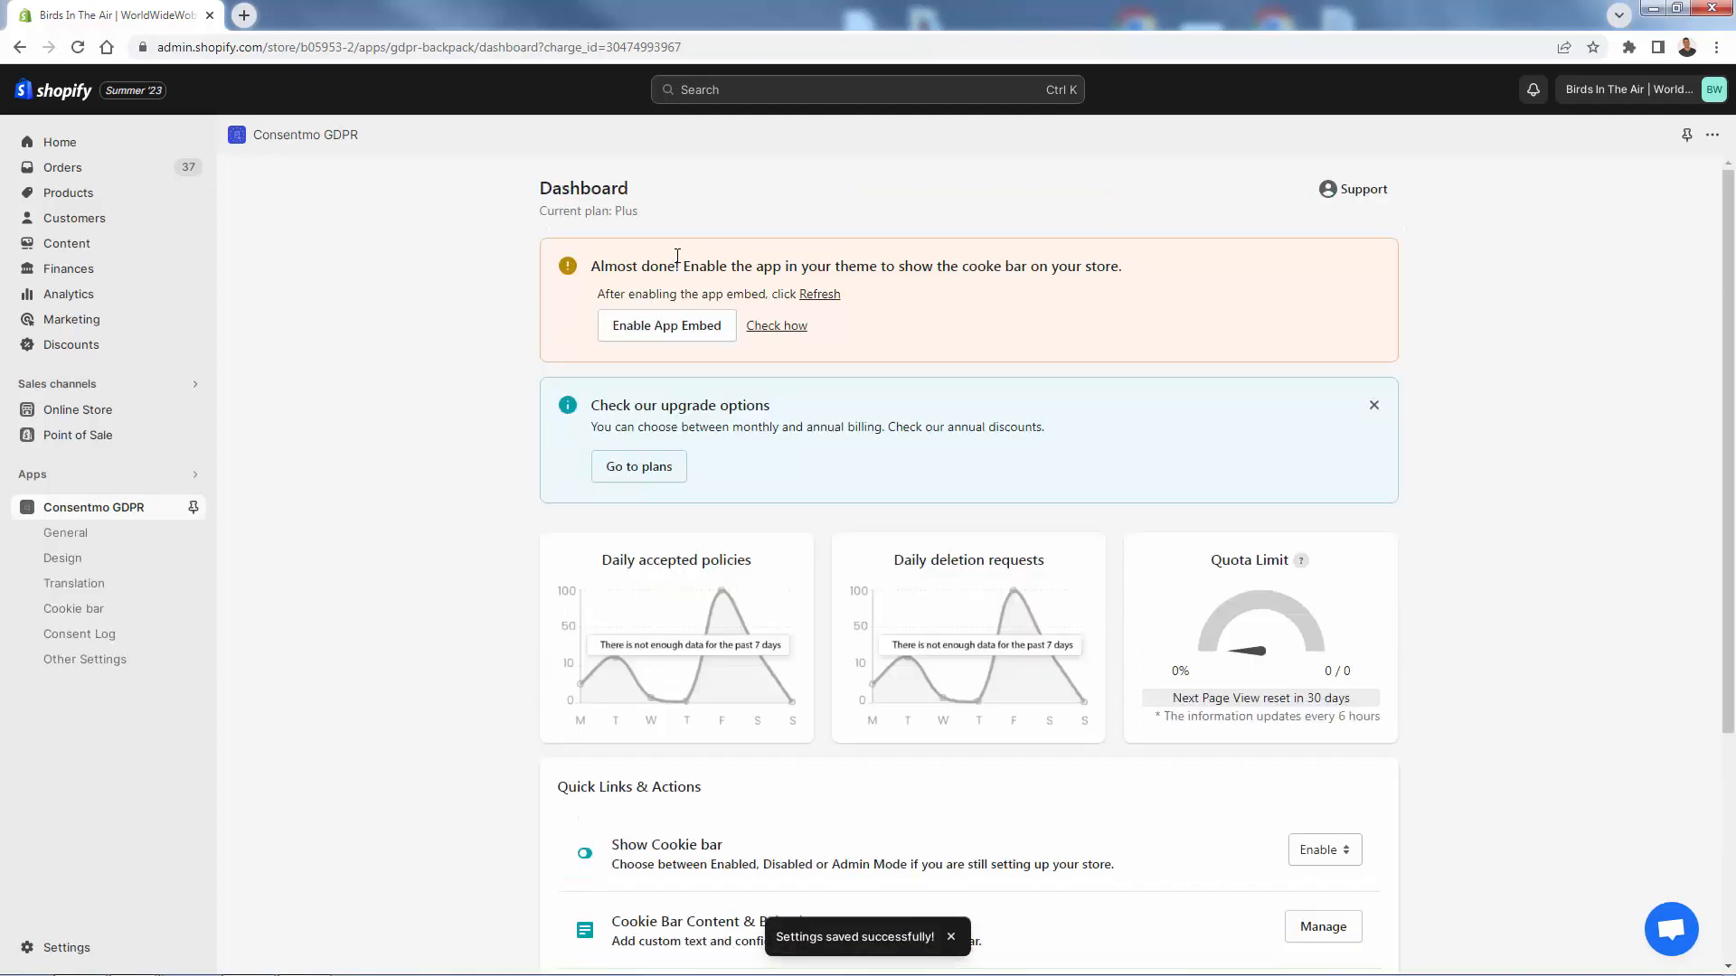
- Enable the Consentmo app embed in the theme editor, save the theme, and return to the app
{"action": "left_click", "coordinate": [636, 334]}
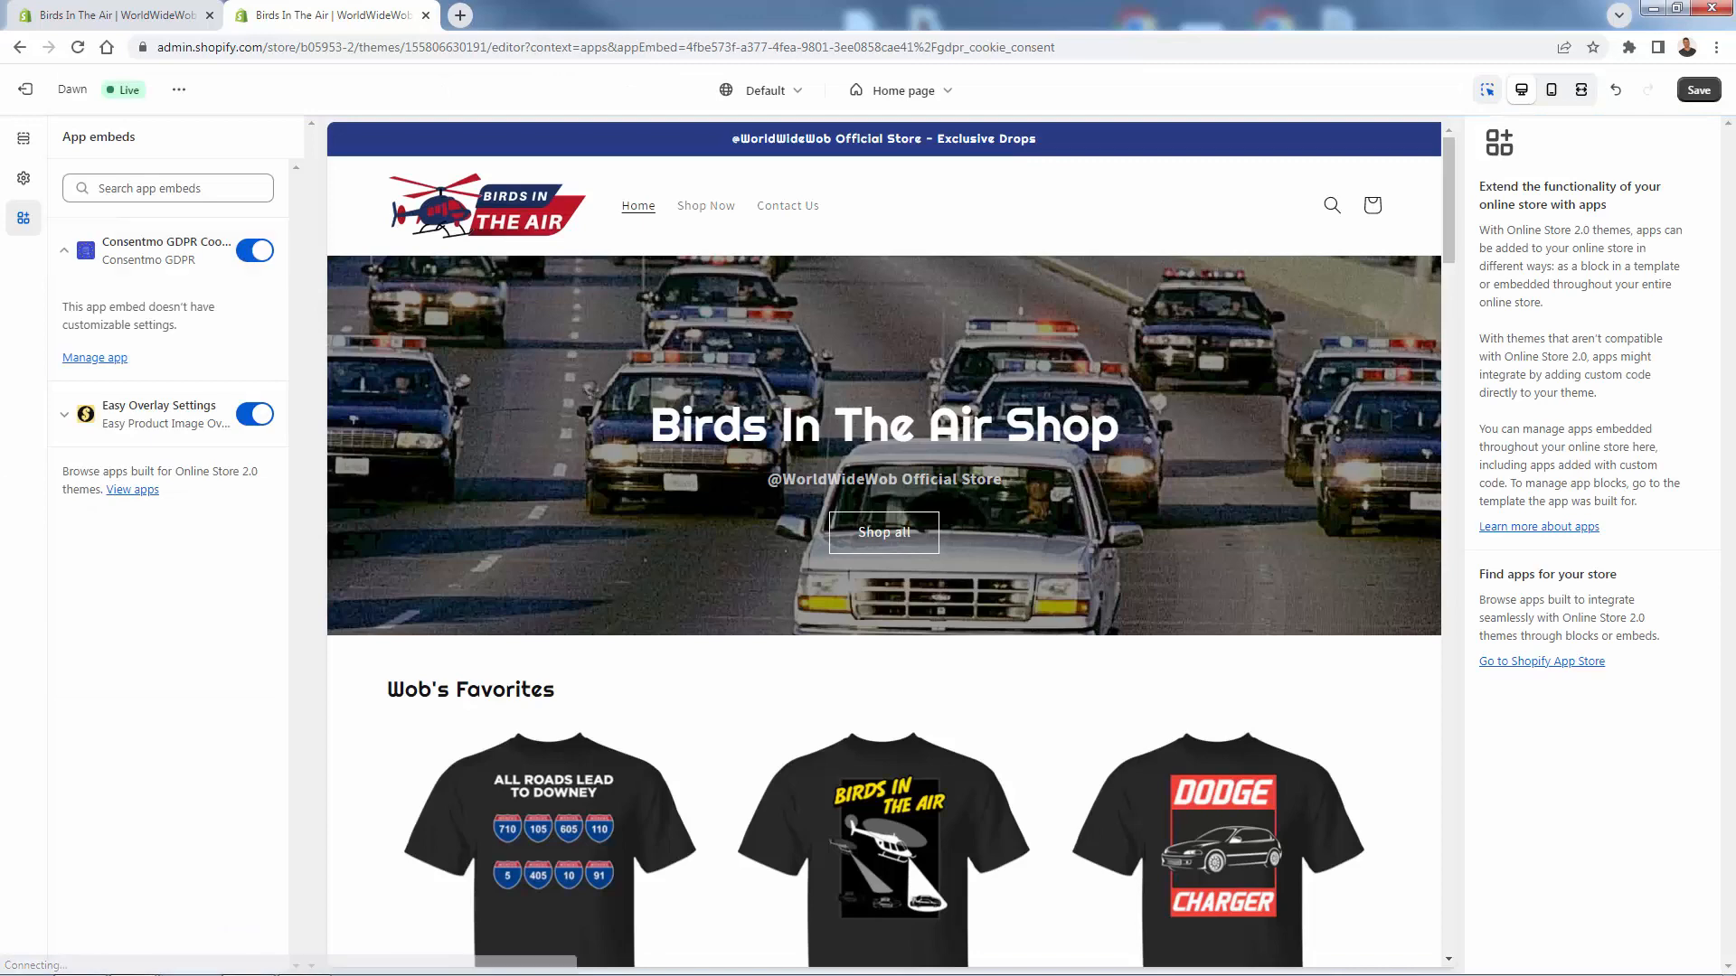
{"action": "left_click", "coordinate": [1697, 90]}
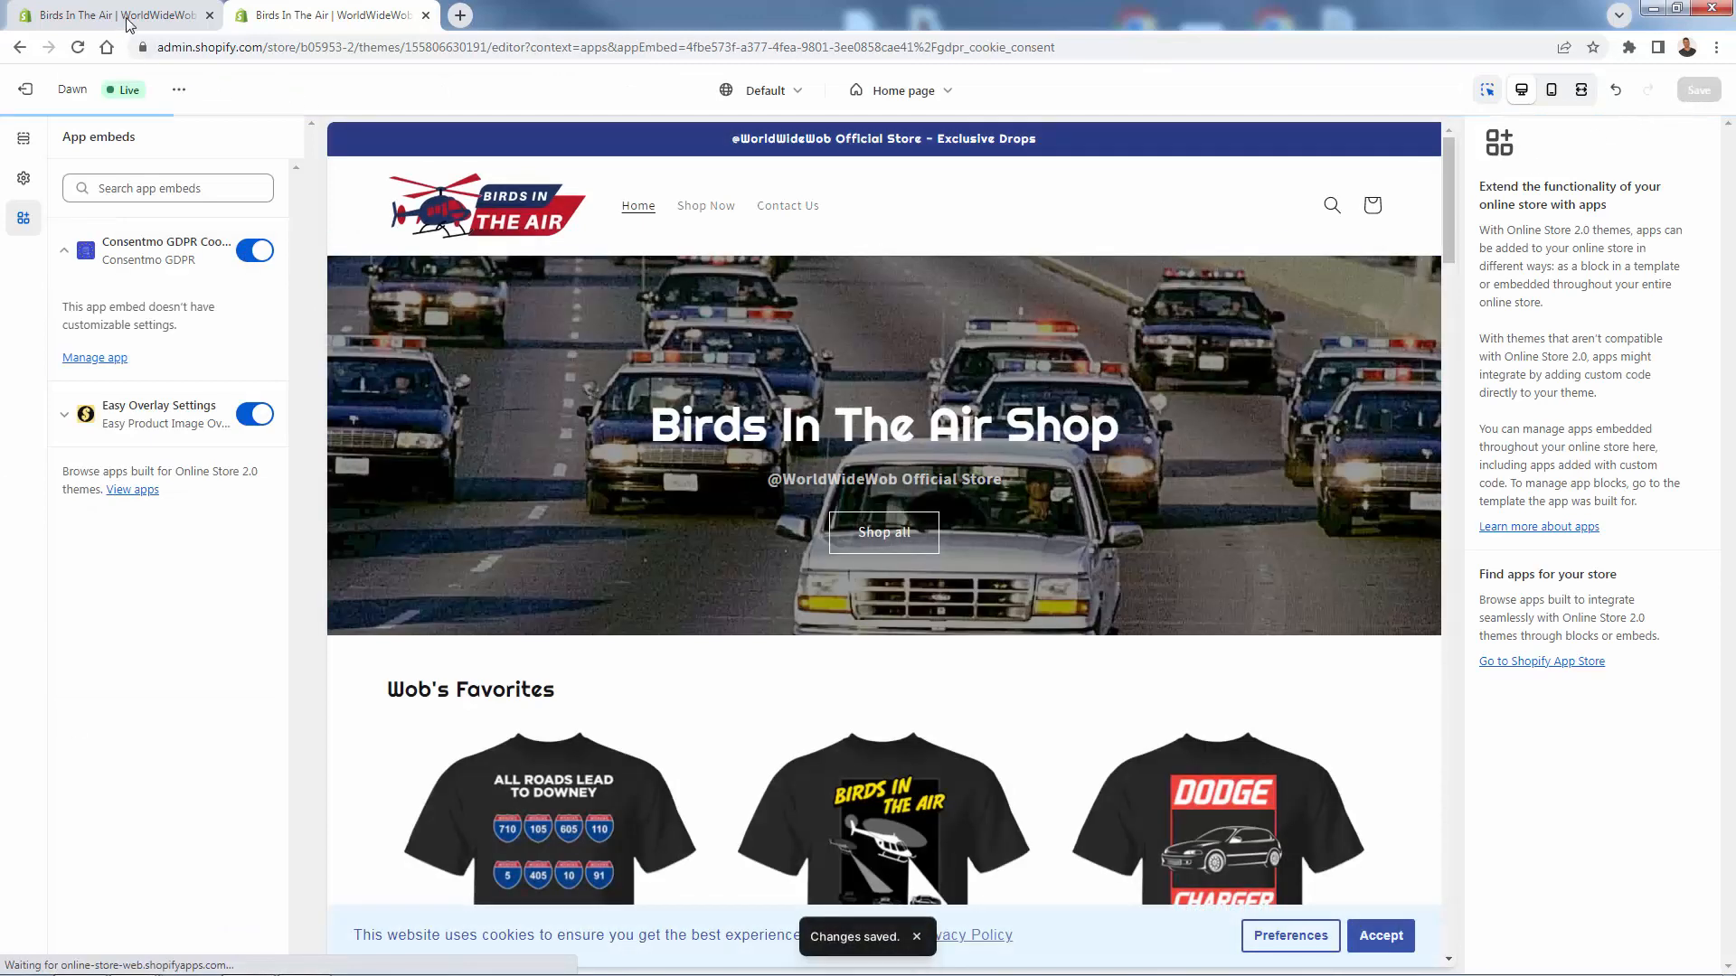
{"action": "left_click", "coordinate": [126, 16]}
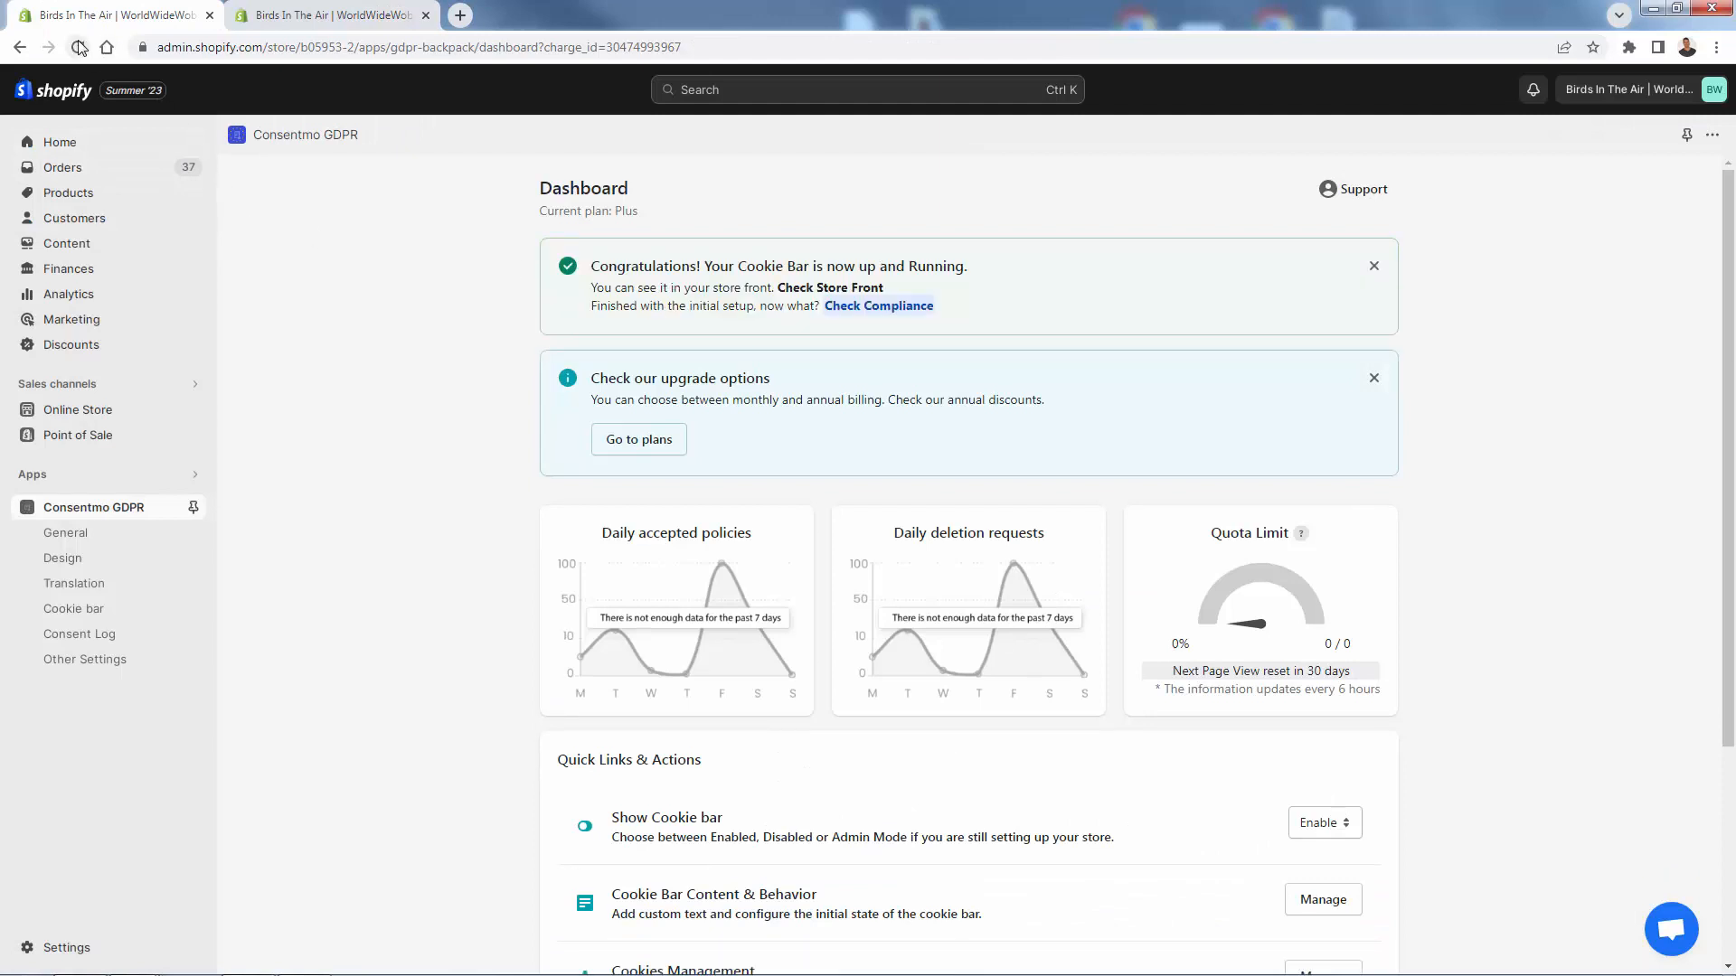
- Preview the cookie bar on the storefront, view its Preferences dialog, then return to the app
{"action": "left_click", "coordinate": [792, 289]}
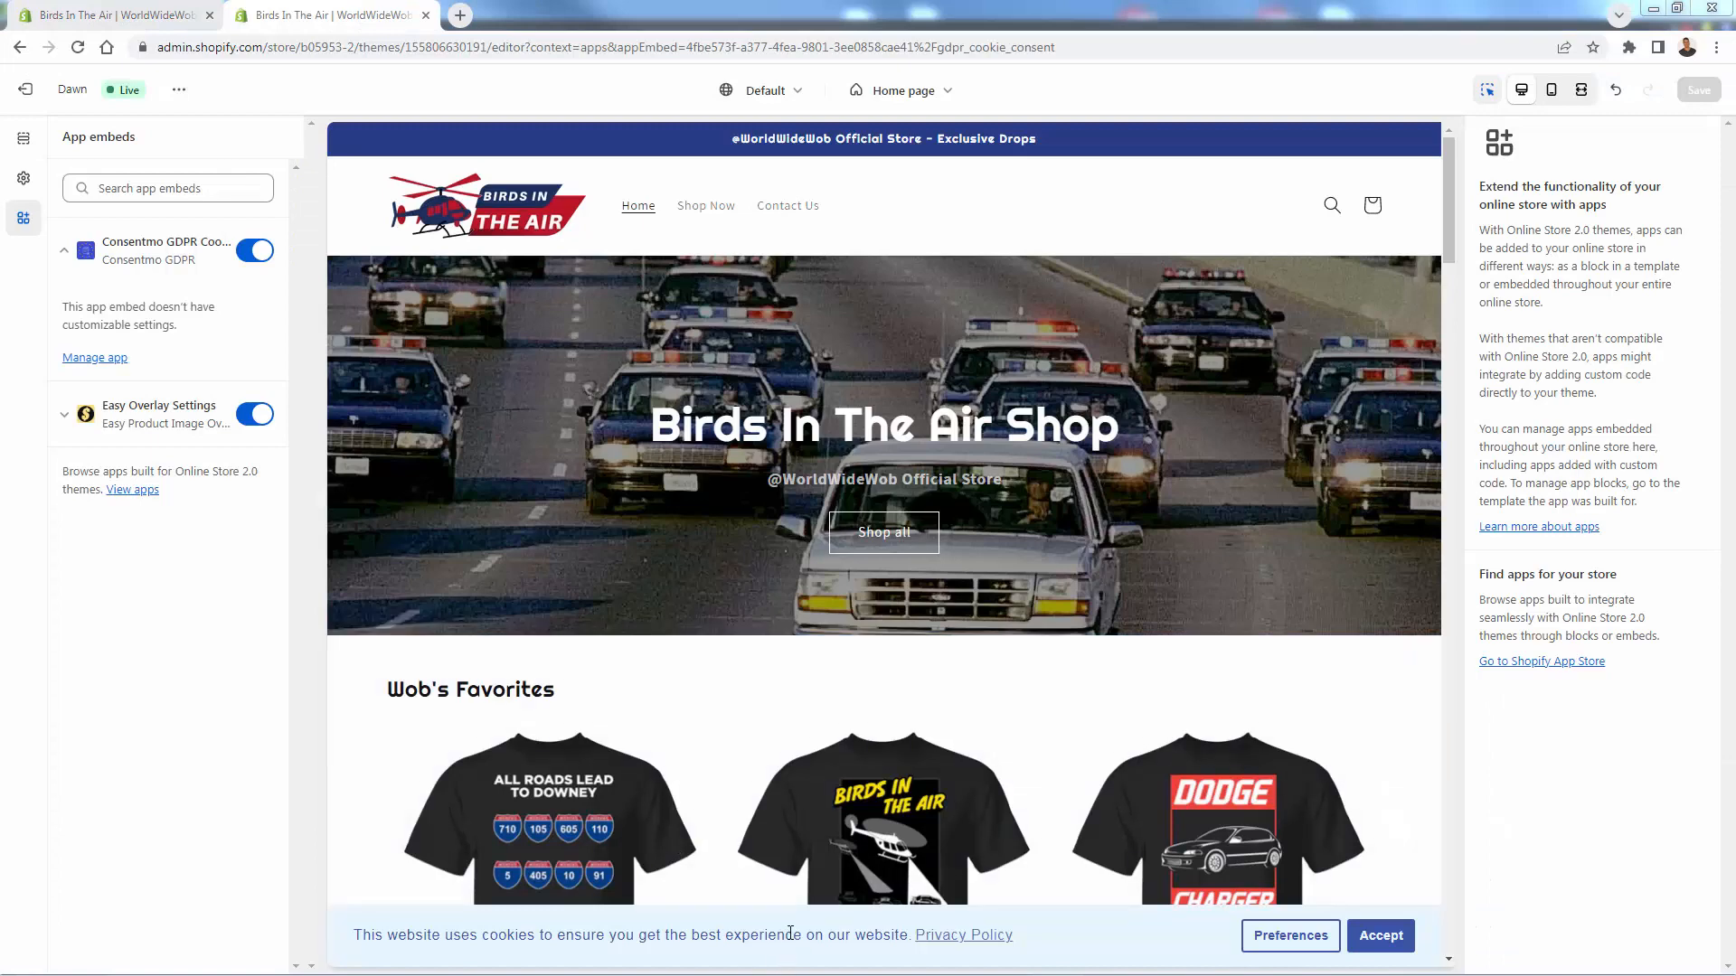
{"action": "left_click", "coordinate": [1290, 935]}
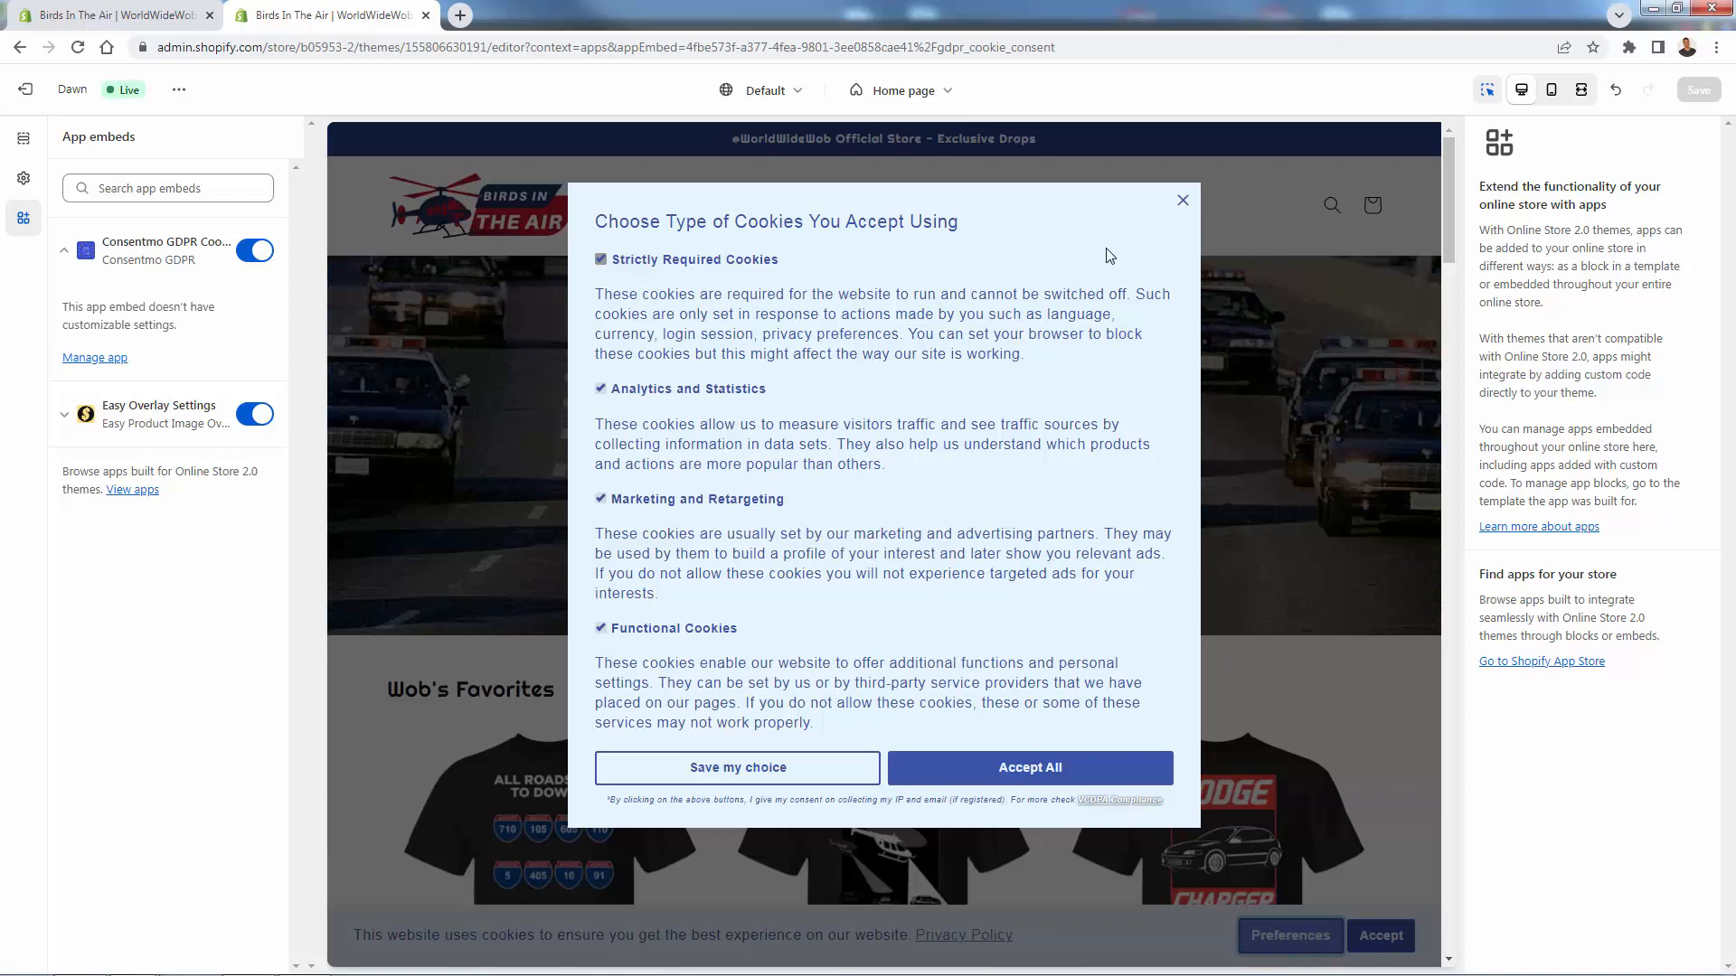
{"action": "left_click", "coordinate": [1182, 200]}
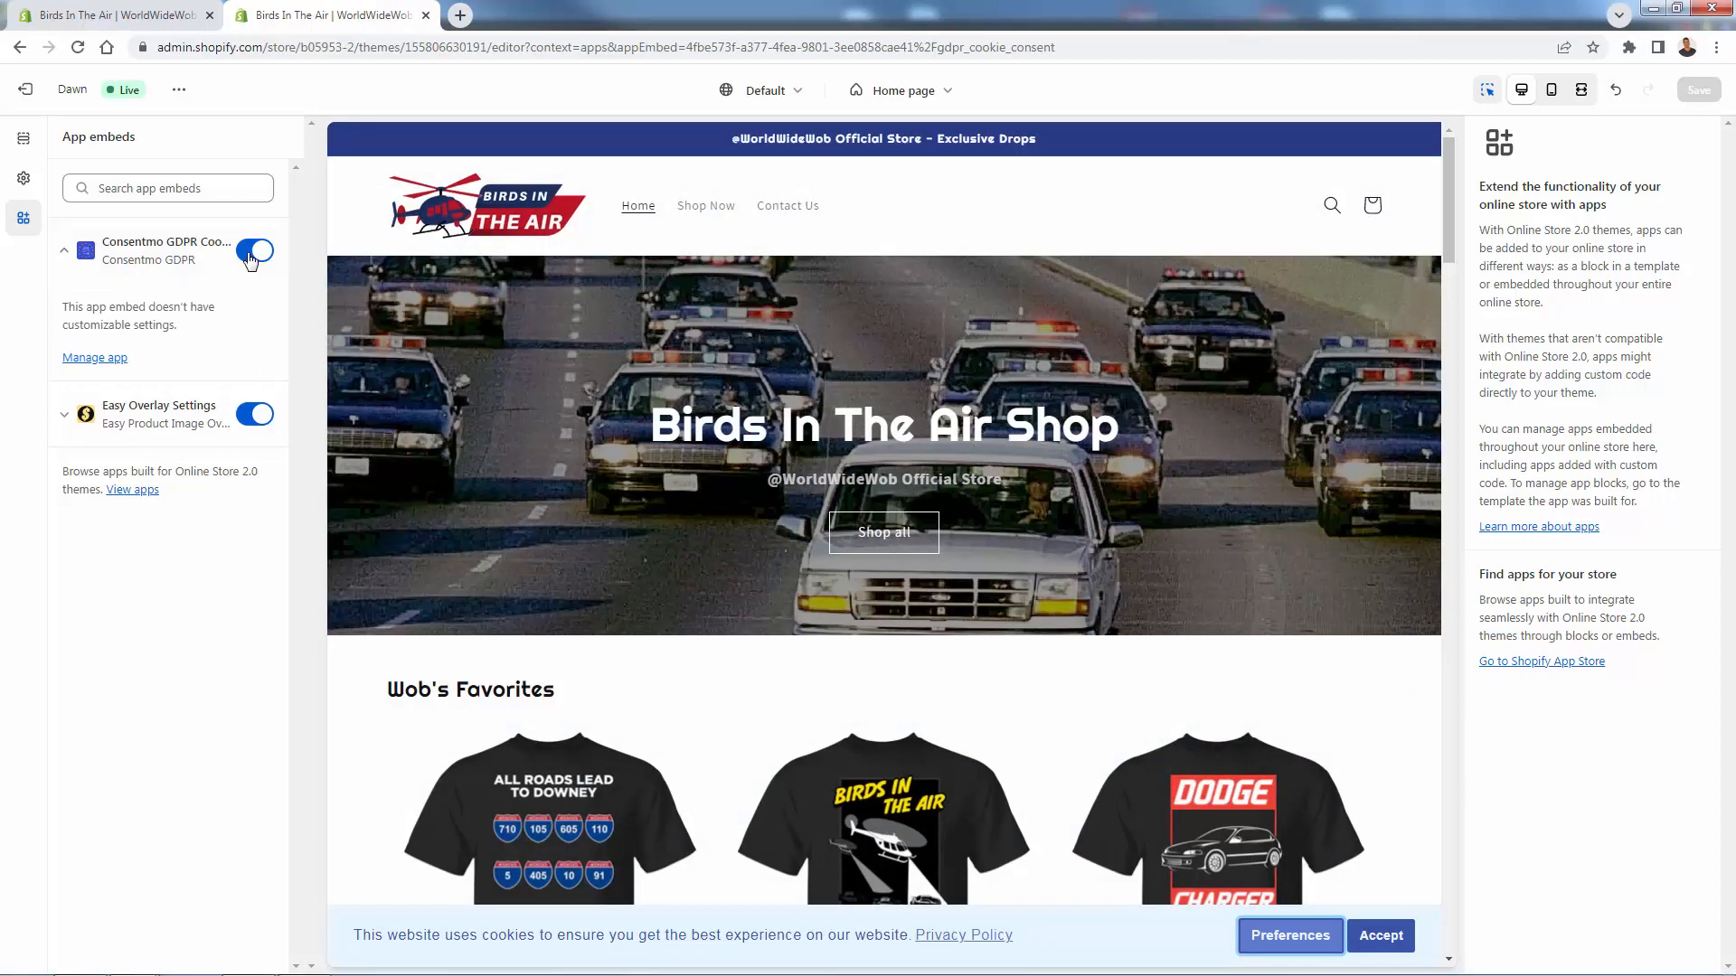
{"action": "left_click", "coordinate": [131, 15]}
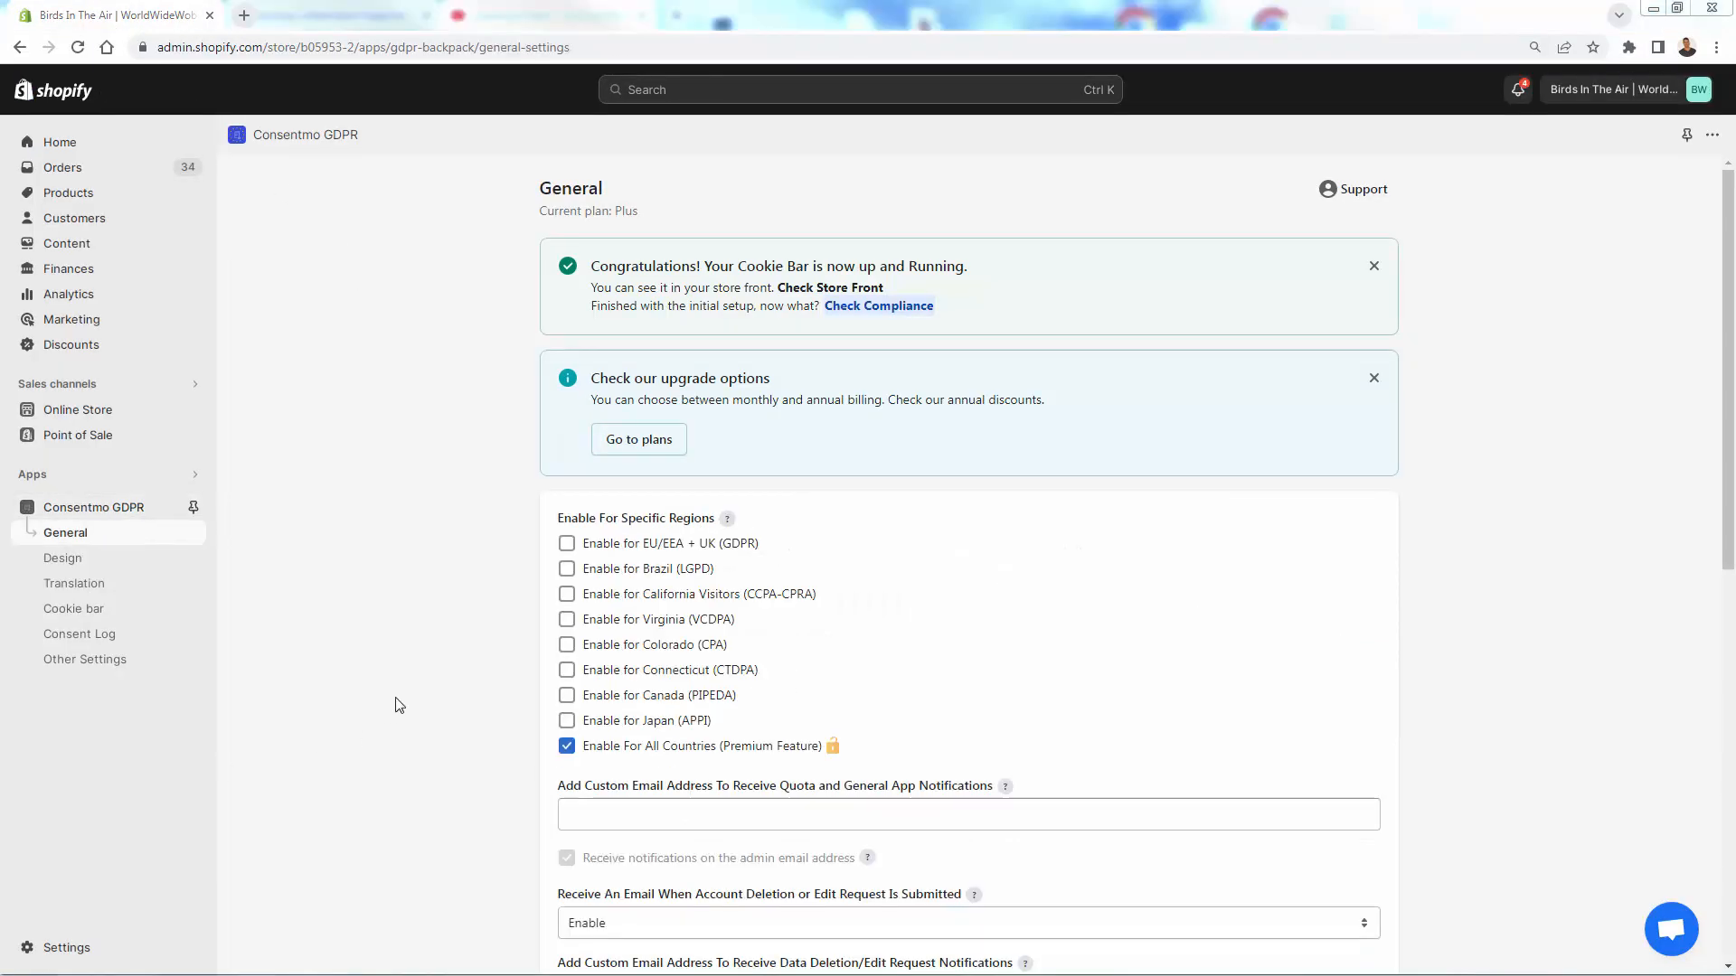
- Select text on the General settings page
{"action": "triple_click", "coordinate": [654, 514]}
{"action": "left_click", "coordinate": [644, 518]}
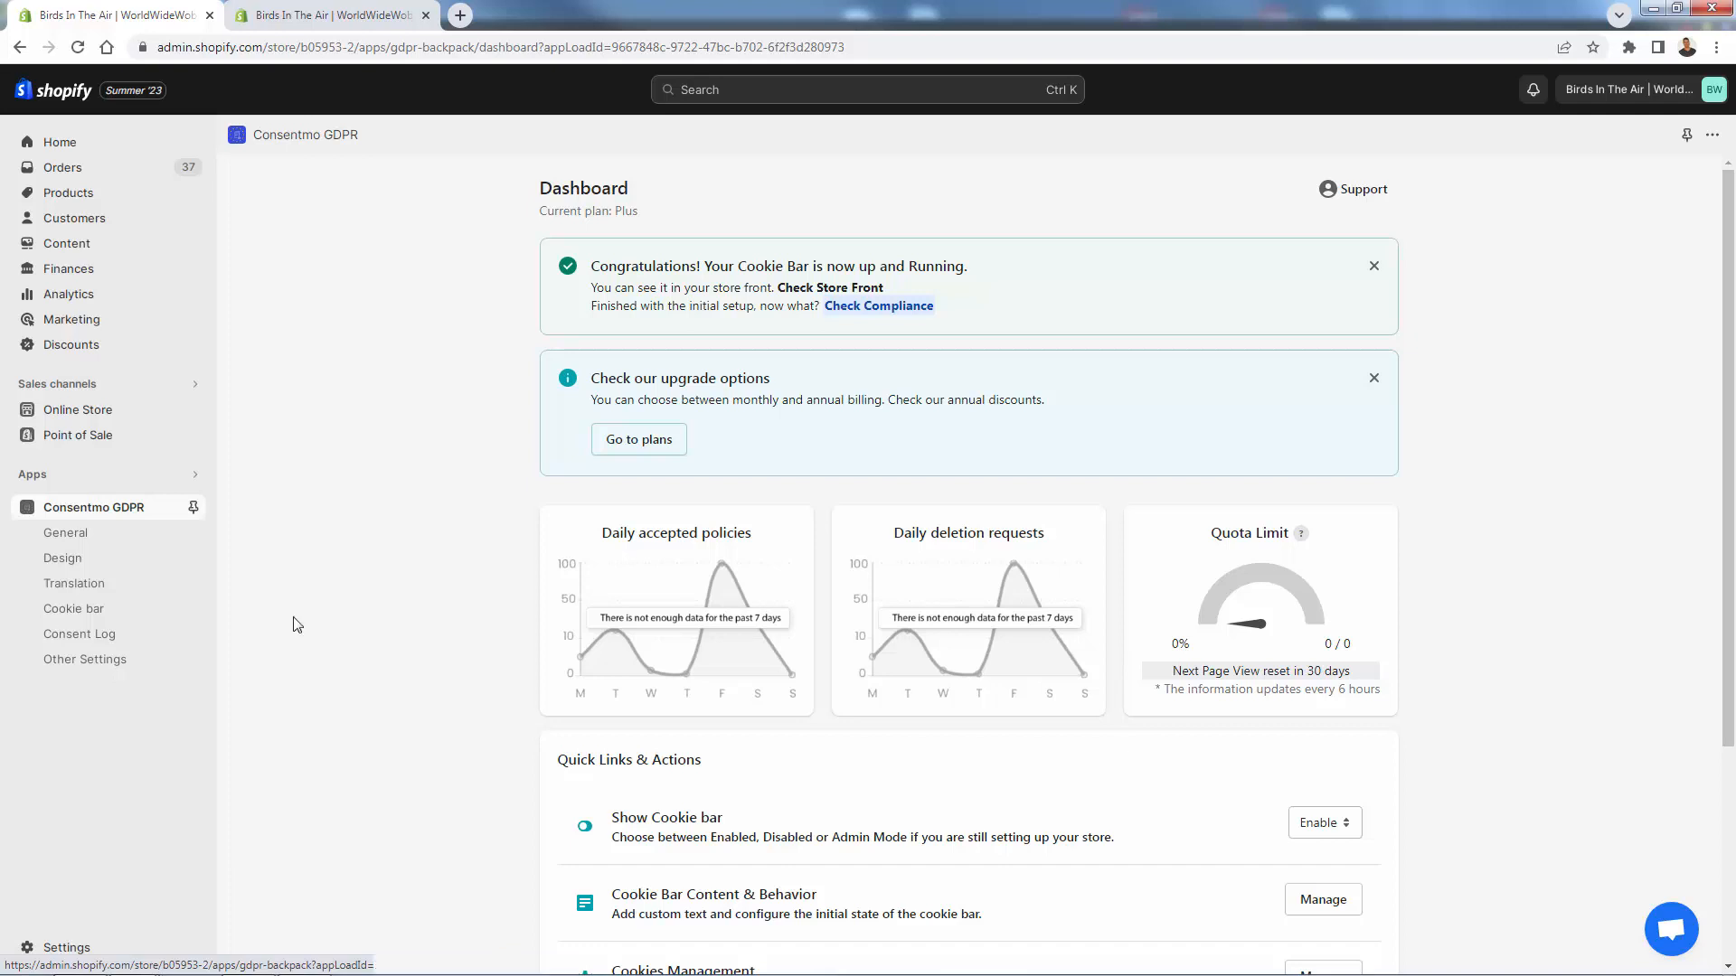
- Scroll through the Dashboard's Quick Links & Actions section
{"action": "scroll", "coordinate": [473, 689], "scroll_direction": "down", "scroll_amount": 1}
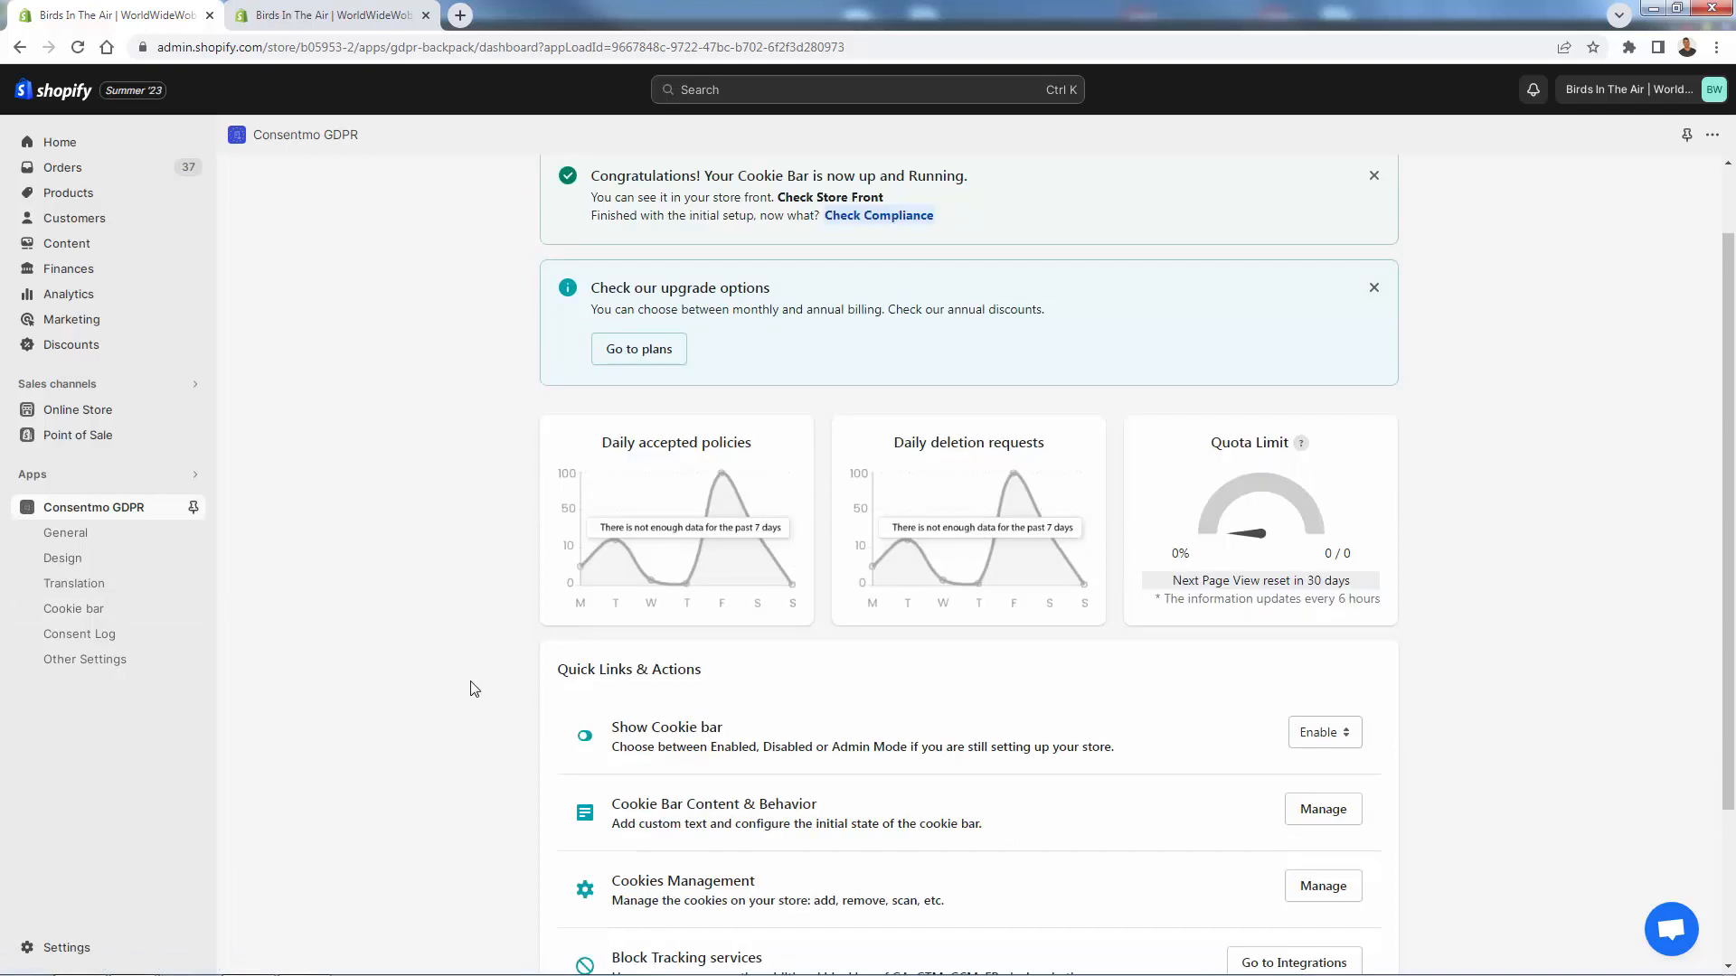
{"action": "scroll", "coordinate": [474, 689], "scroll_direction": "down", "scroll_amount": 2}
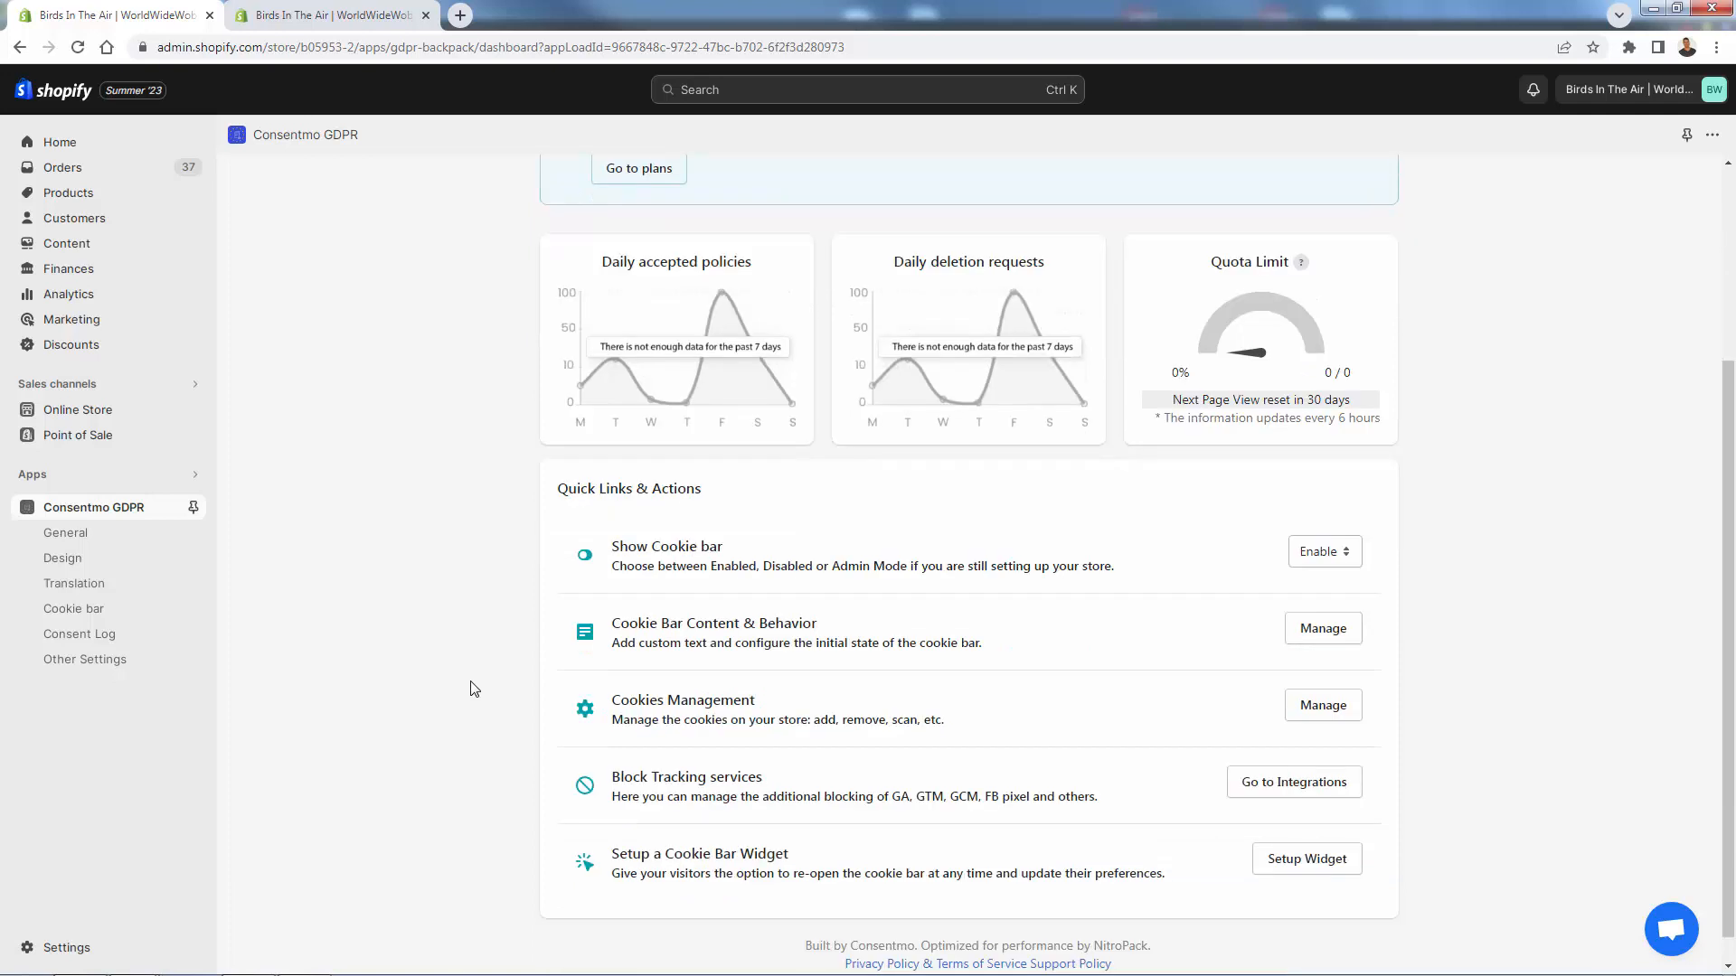
{"action": "scroll", "coordinate": [512, 664], "scroll_direction": "up", "scroll_amount": 3}
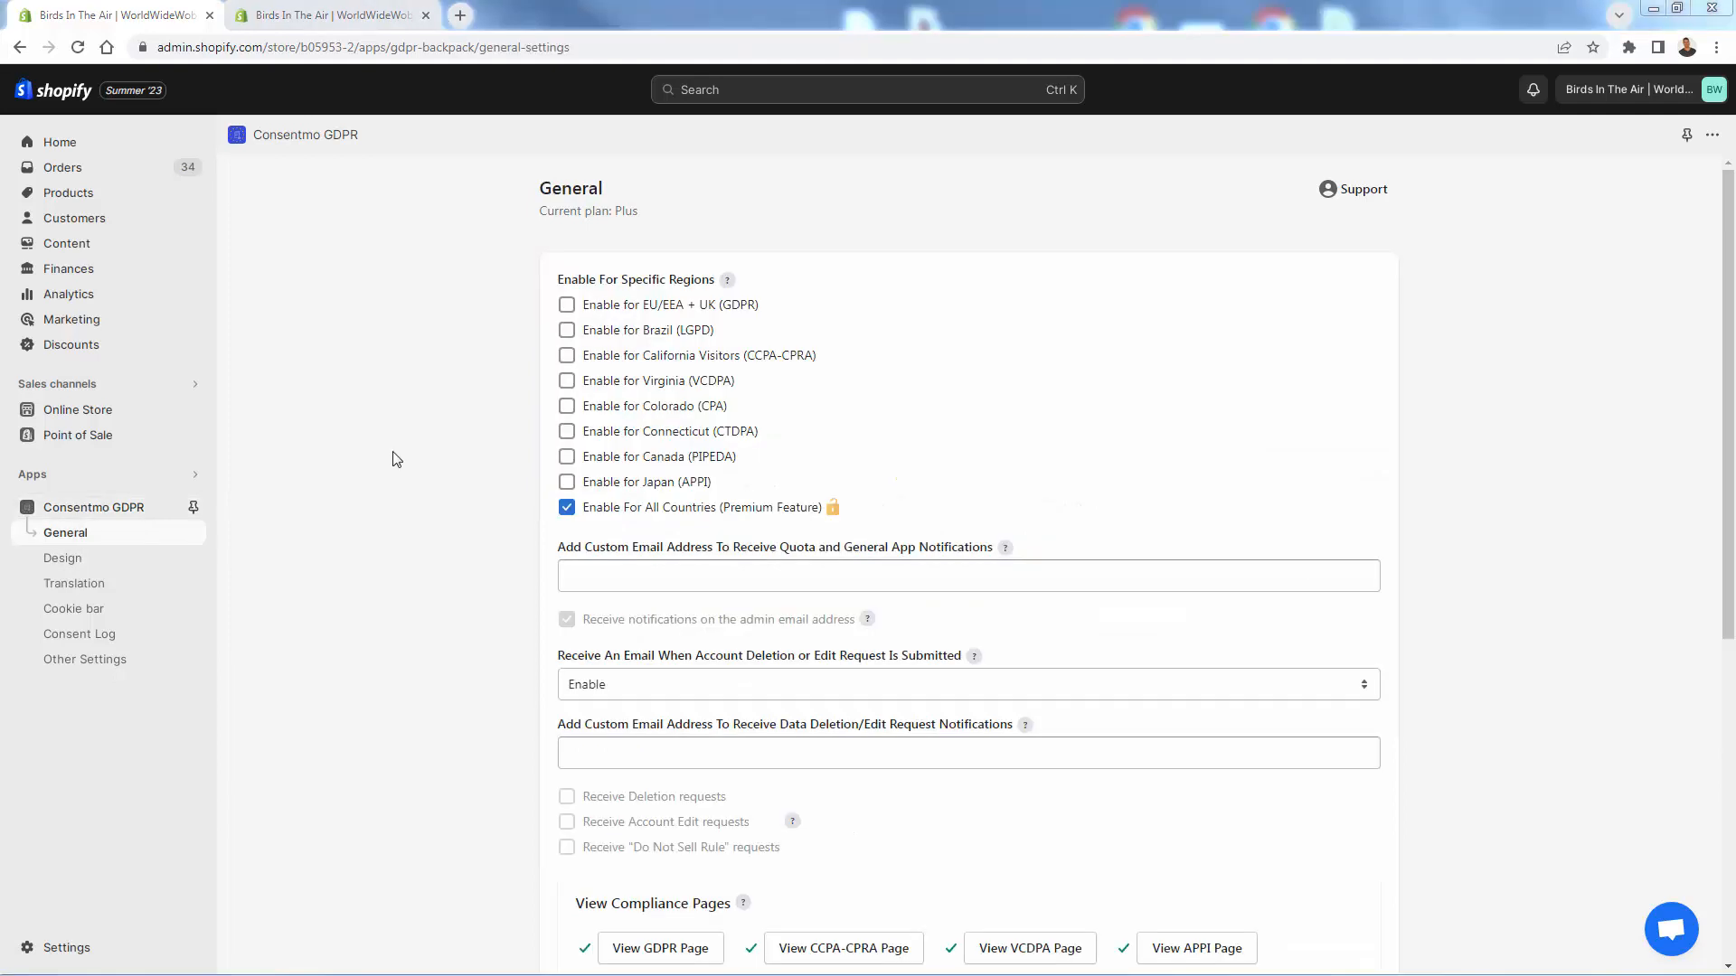
- Open the store's Consentmo-generated GDPR Compliance page from View Compliance Pages
{"action": "scroll", "coordinate": [393, 460], "scroll_direction": "down", "scroll_amount": 1}
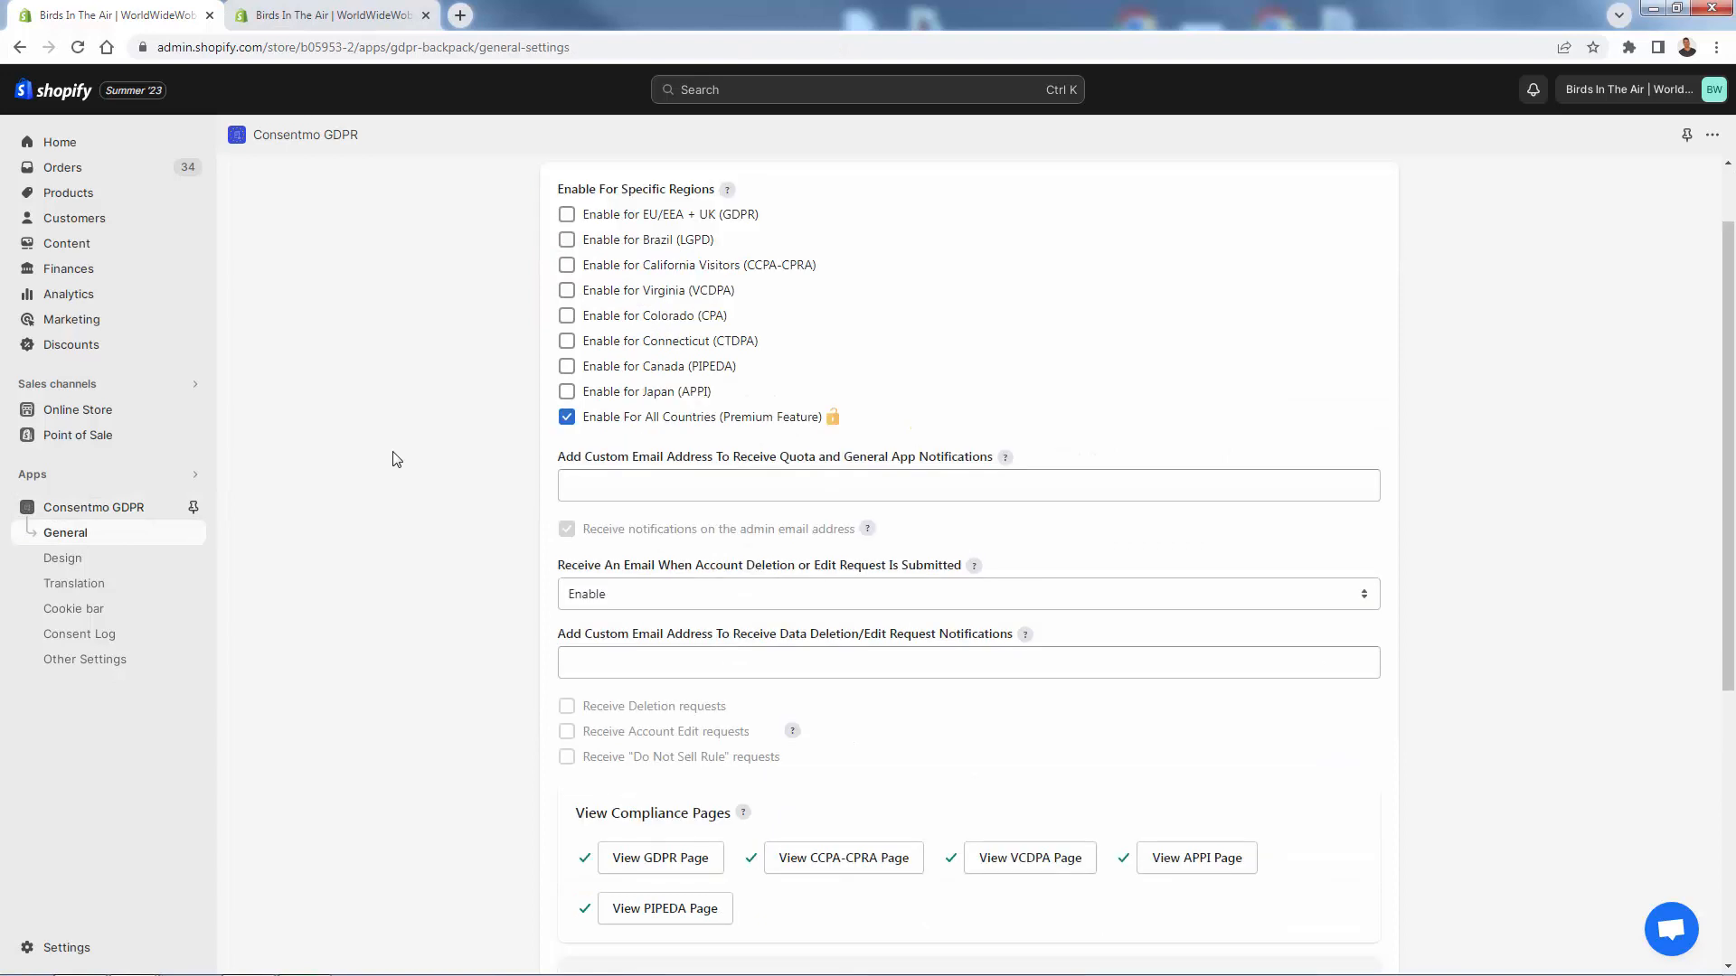
{"action": "scroll", "coordinate": [392, 459], "scroll_direction": "down", "scroll_amount": 2}
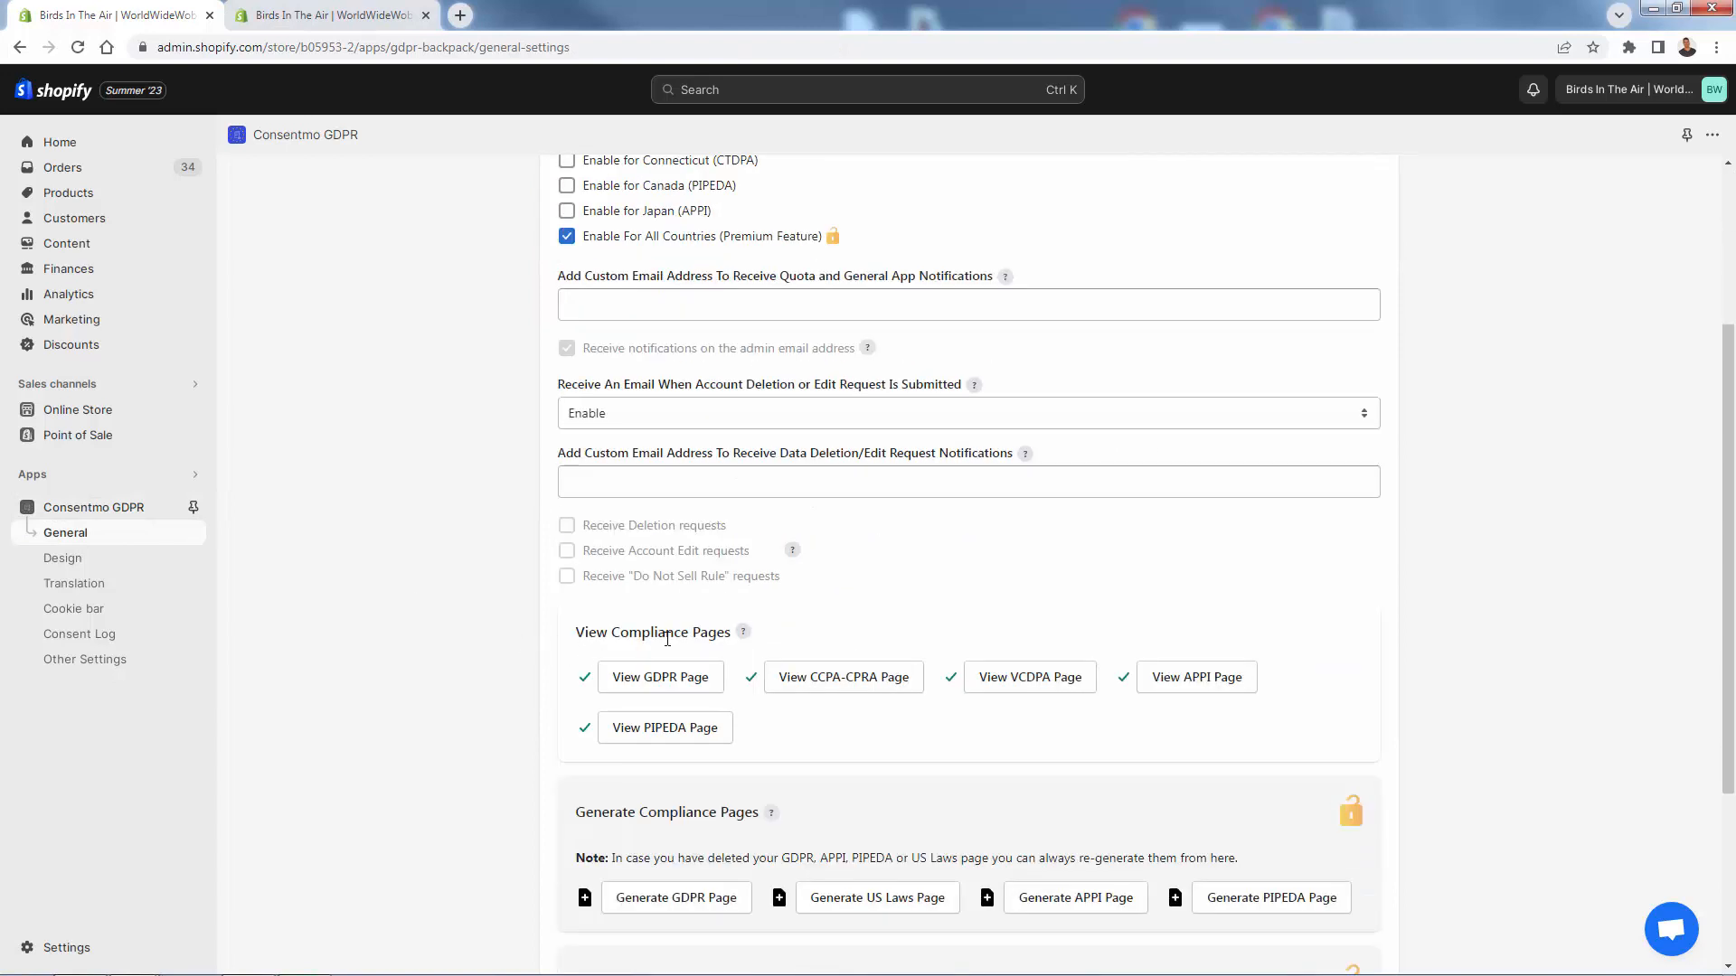
{"action": "scroll", "coordinate": [663, 633], "scroll_direction": "up", "scroll_amount": 2}
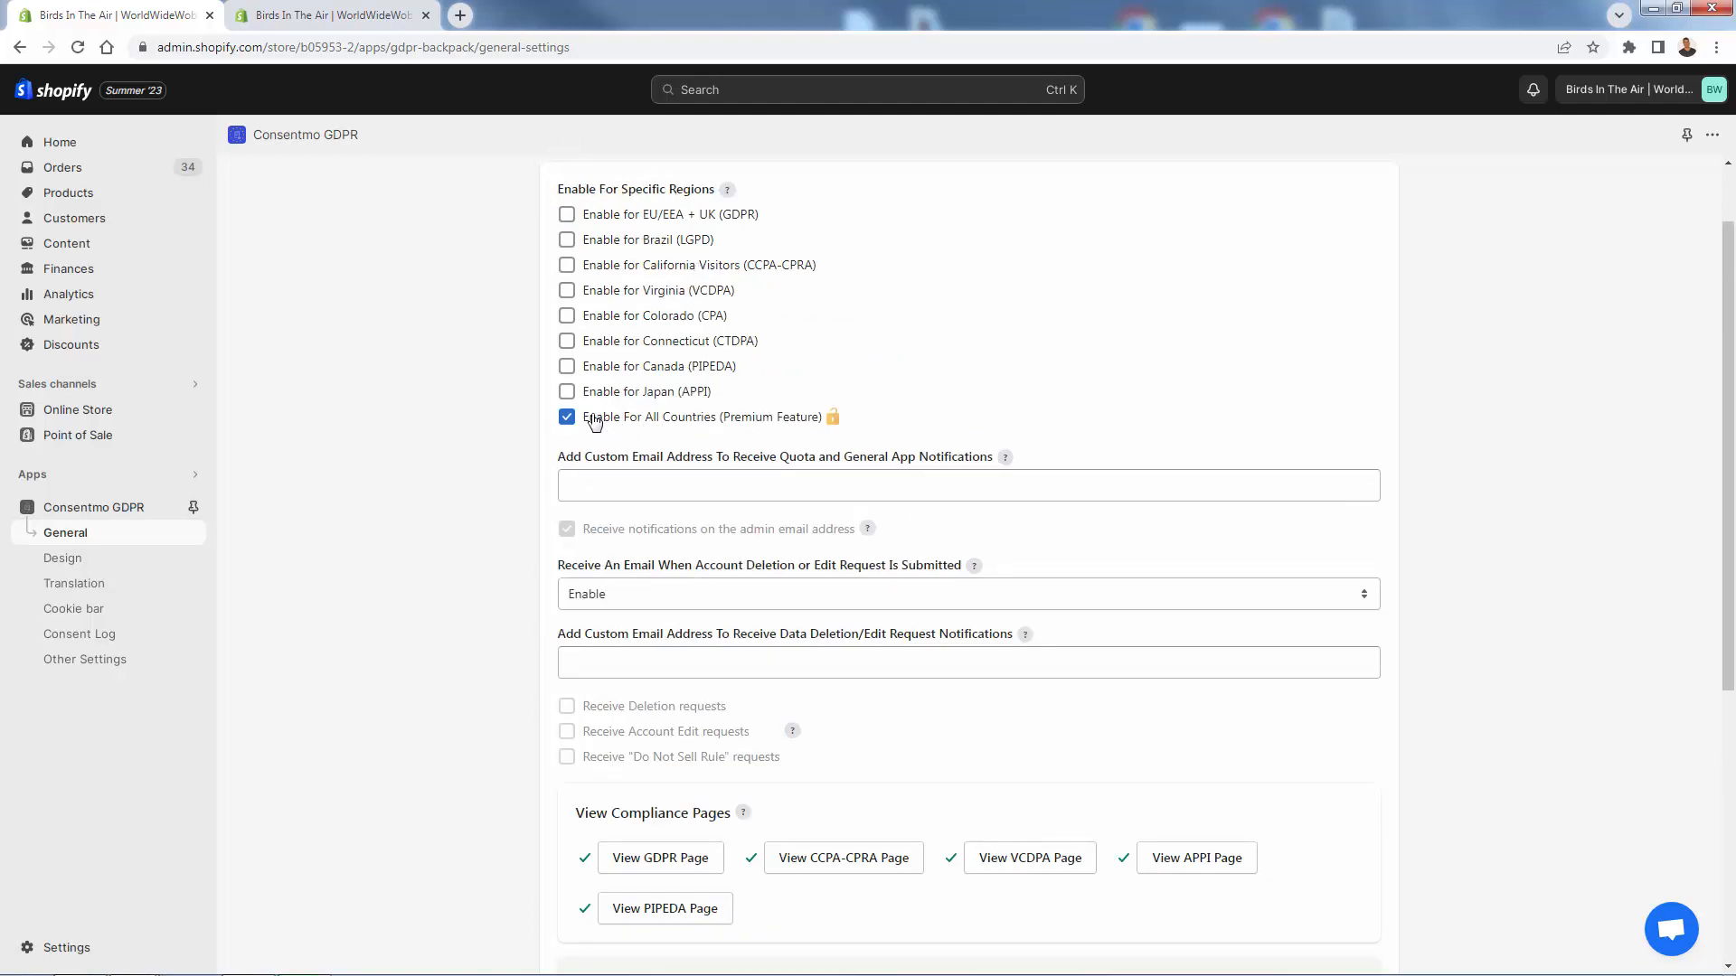
{"action": "scroll", "coordinate": [594, 422], "scroll_direction": "down", "scroll_amount": 2}
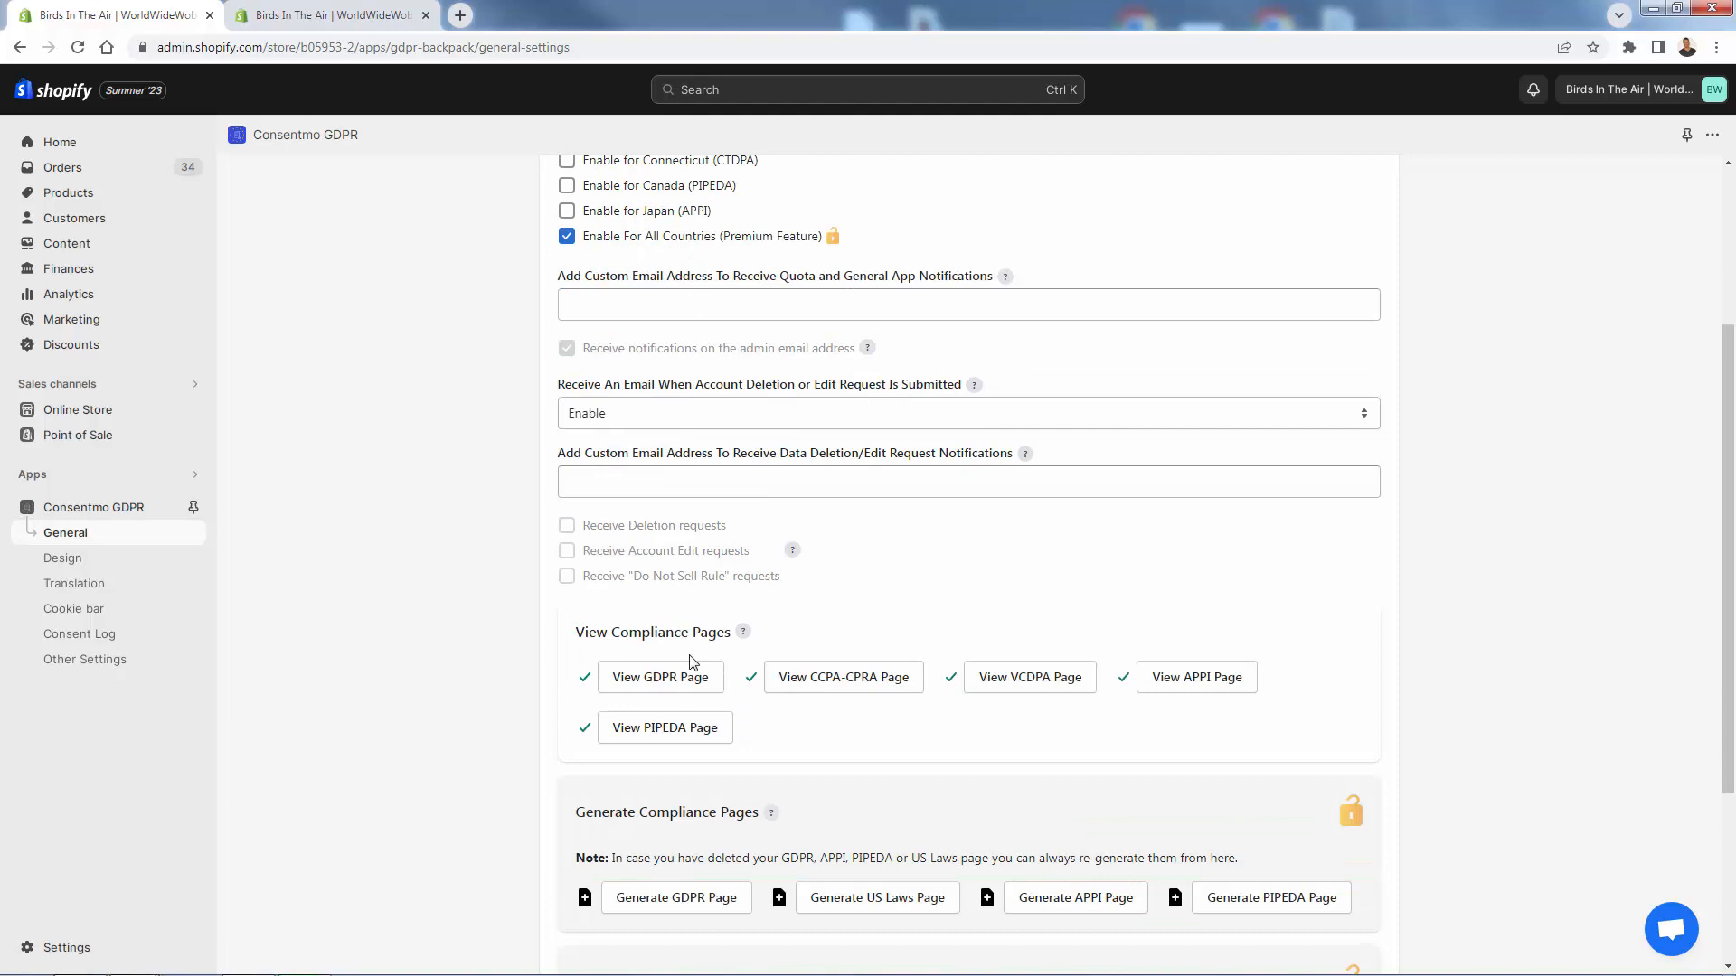
{"action": "scroll", "coordinate": [534, 657], "scroll_direction": "up", "scroll_amount": 2}
{"action": "scroll", "coordinate": [556, 362], "scroll_direction": "down", "scroll_amount": 2}
{"action": "scroll", "coordinate": [627, 687], "scroll_direction": "down", "scroll_amount": 2}
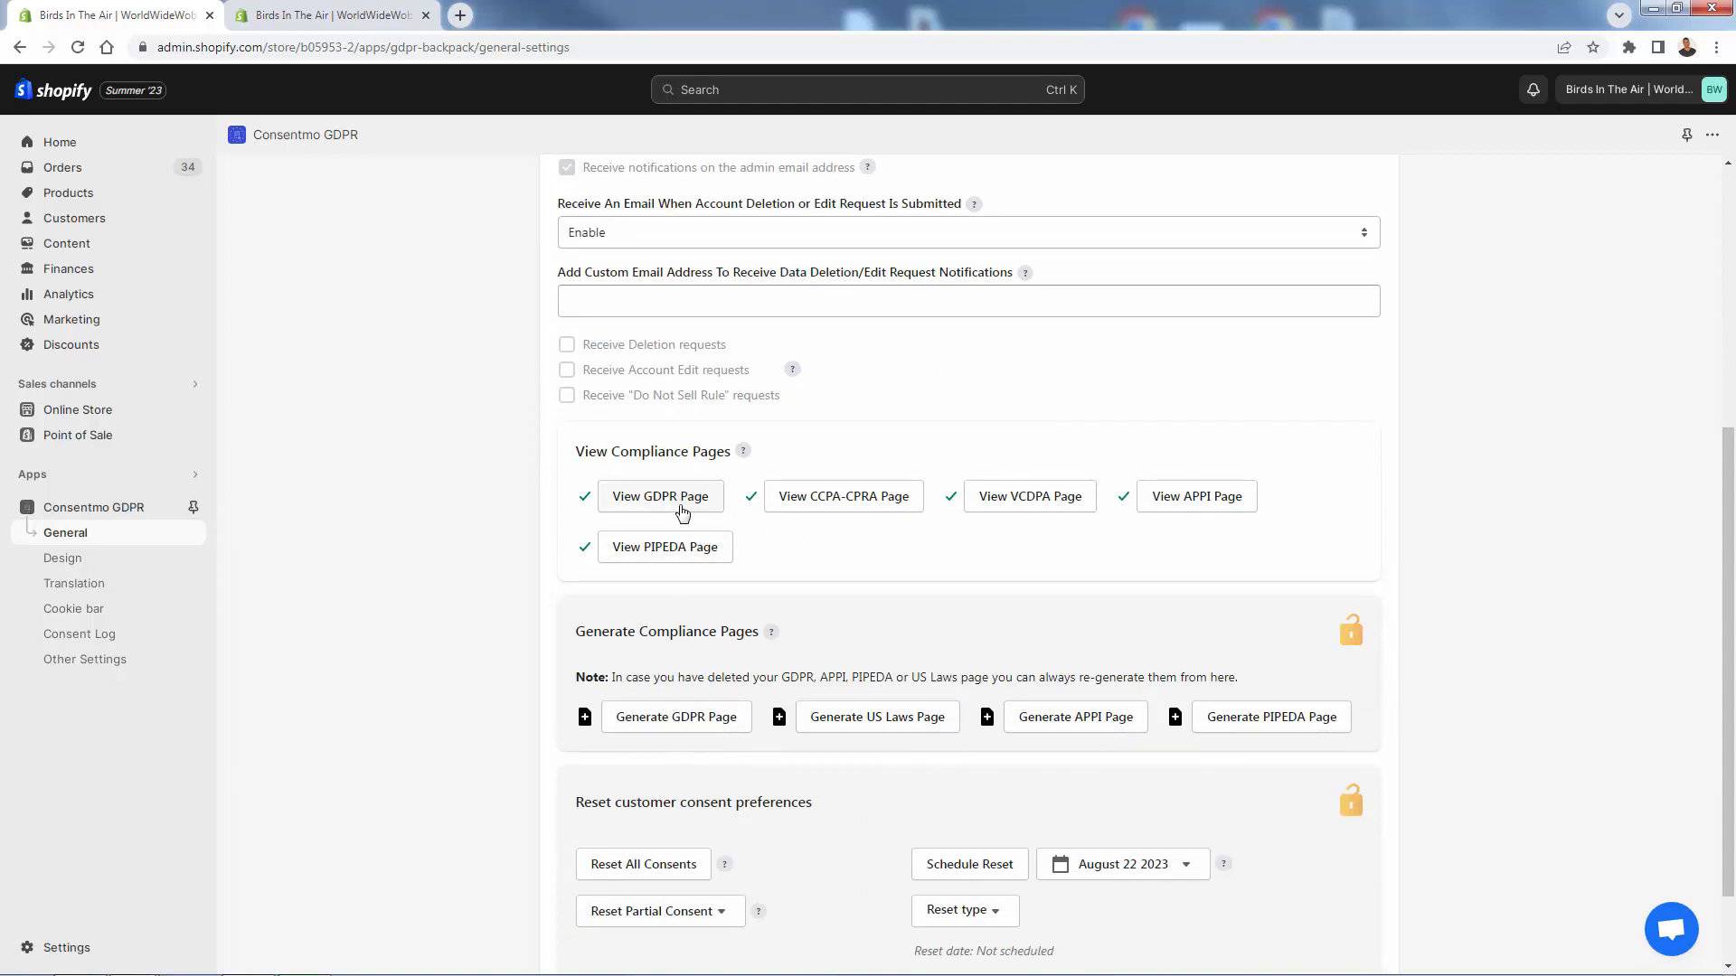
{"action": "left_click", "coordinate": [661, 506]}
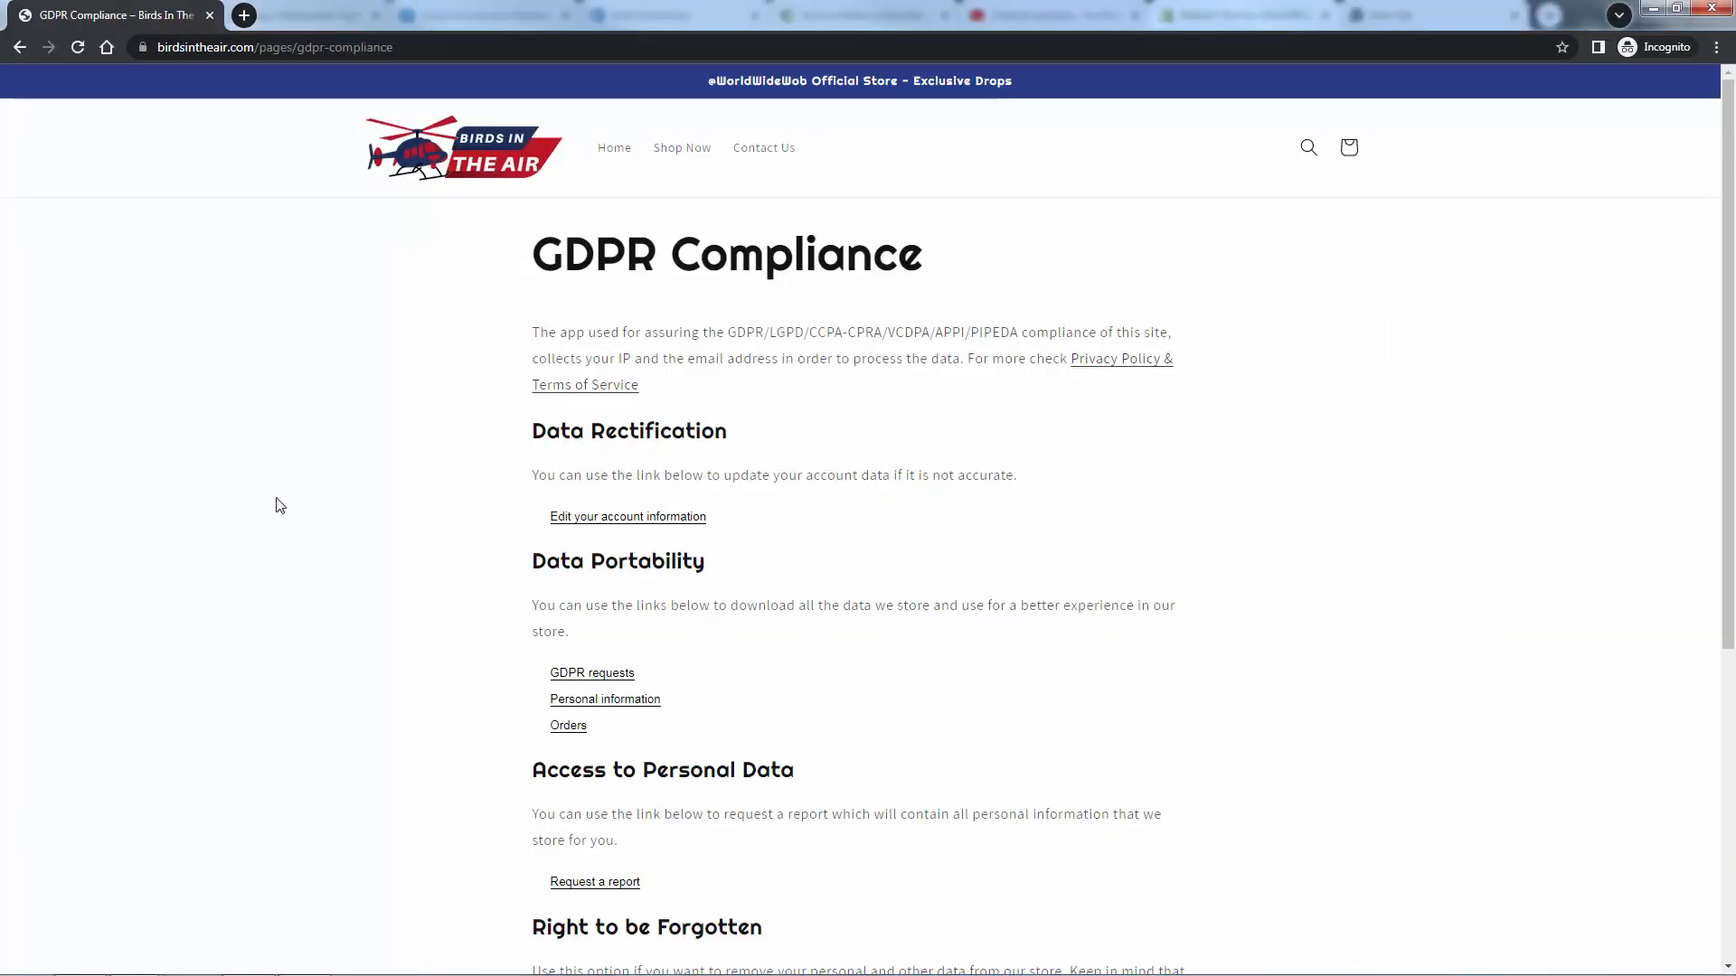
- Submit a GDPR data request on the storefront using the customer's e-mail address
{"action": "scroll", "coordinate": [275, 500], "scroll_direction": "down", "scroll_amount": 1}
{"action": "scroll", "coordinate": [256, 508], "scroll_direction": "up", "scroll_amount": 1}
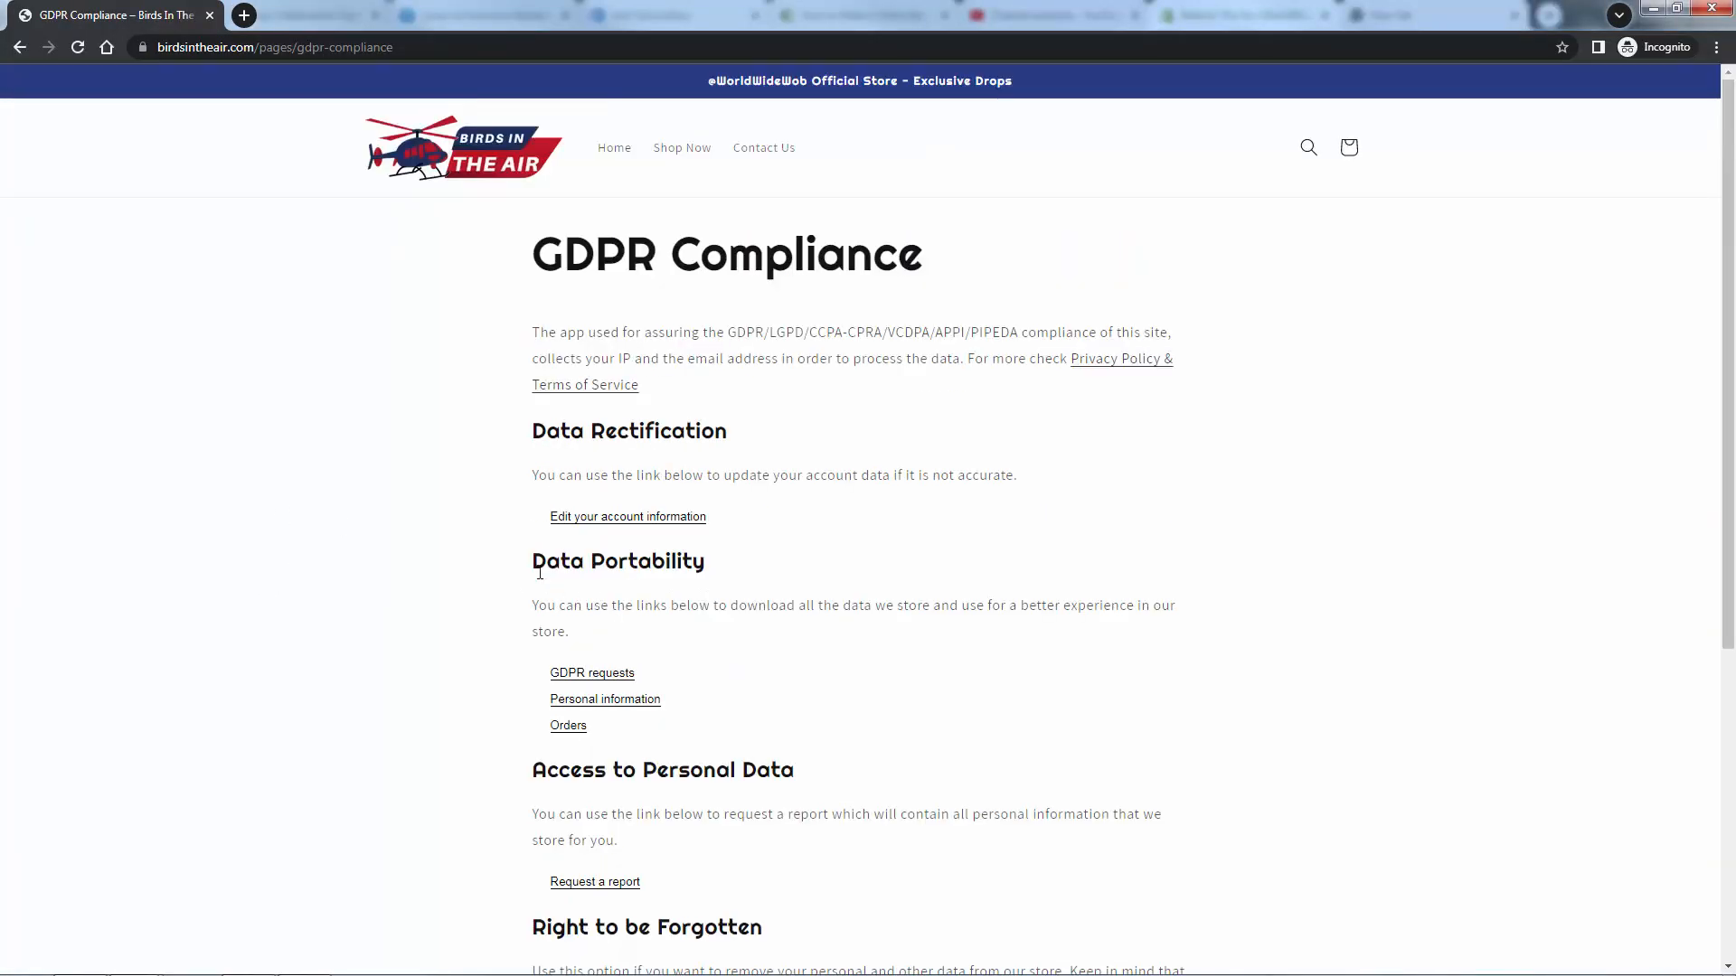
{"action": "scroll", "coordinate": [610, 651], "scroll_direction": "down", "scroll_amount": 1}
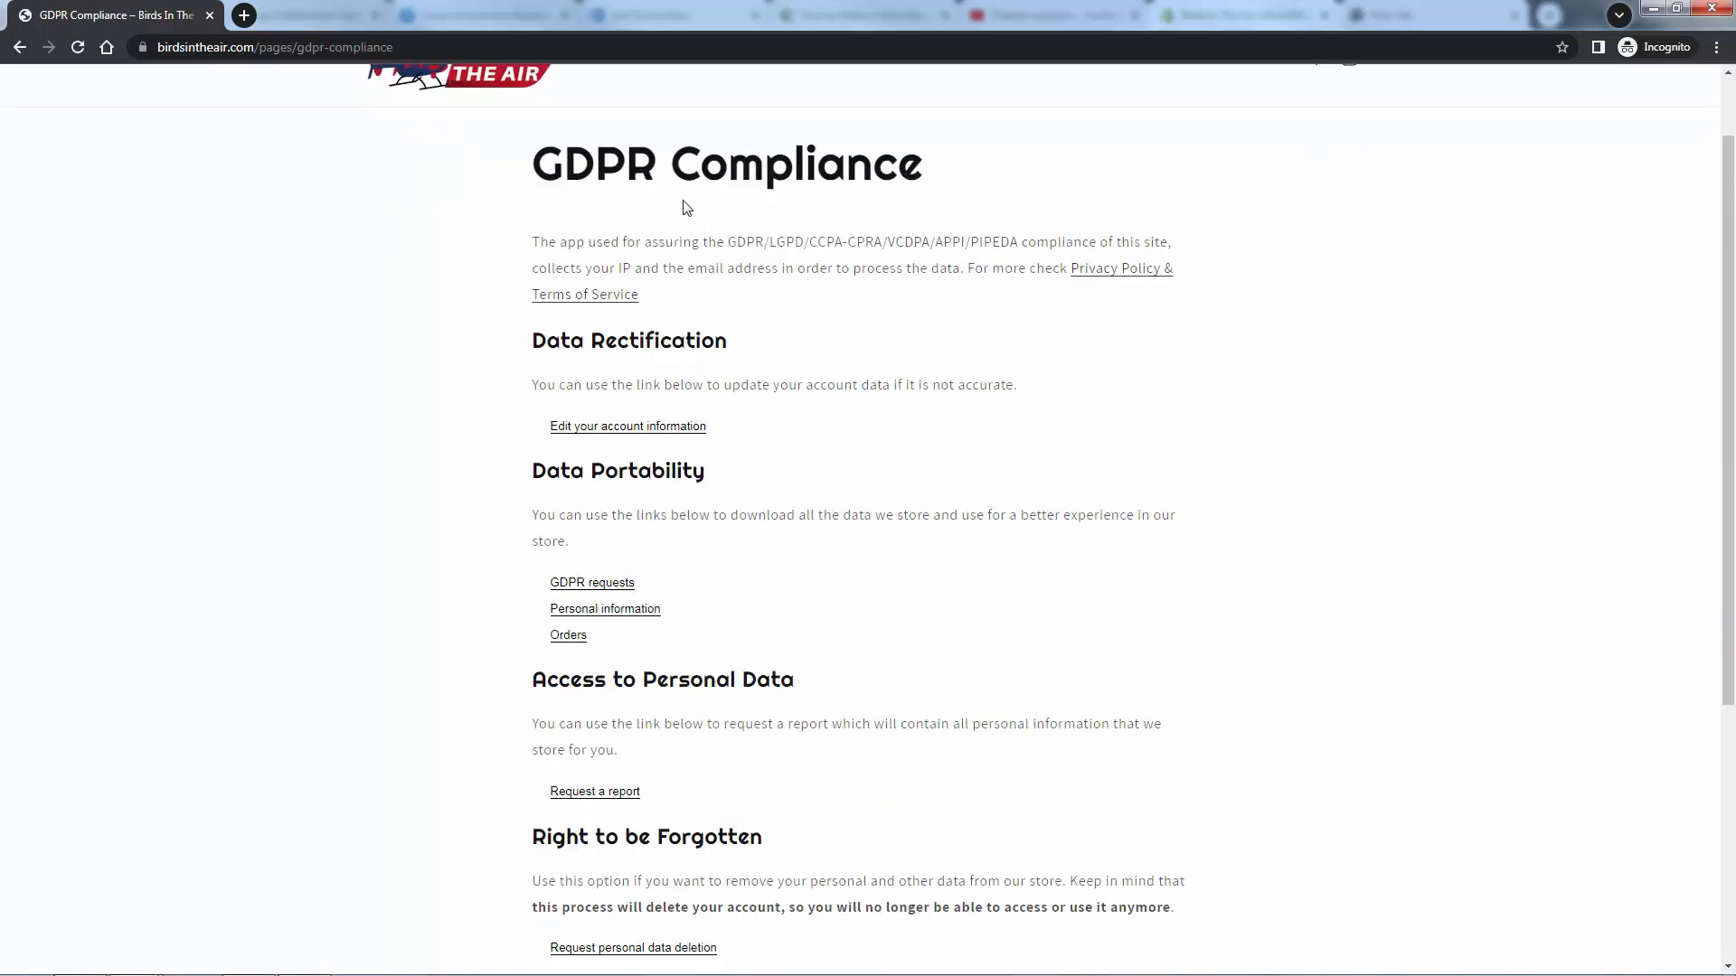
{"action": "left_click", "coordinate": [615, 584]}
{"action": "left_click", "coordinate": [825, 661]}
{"action": "type", "text": "ce"}
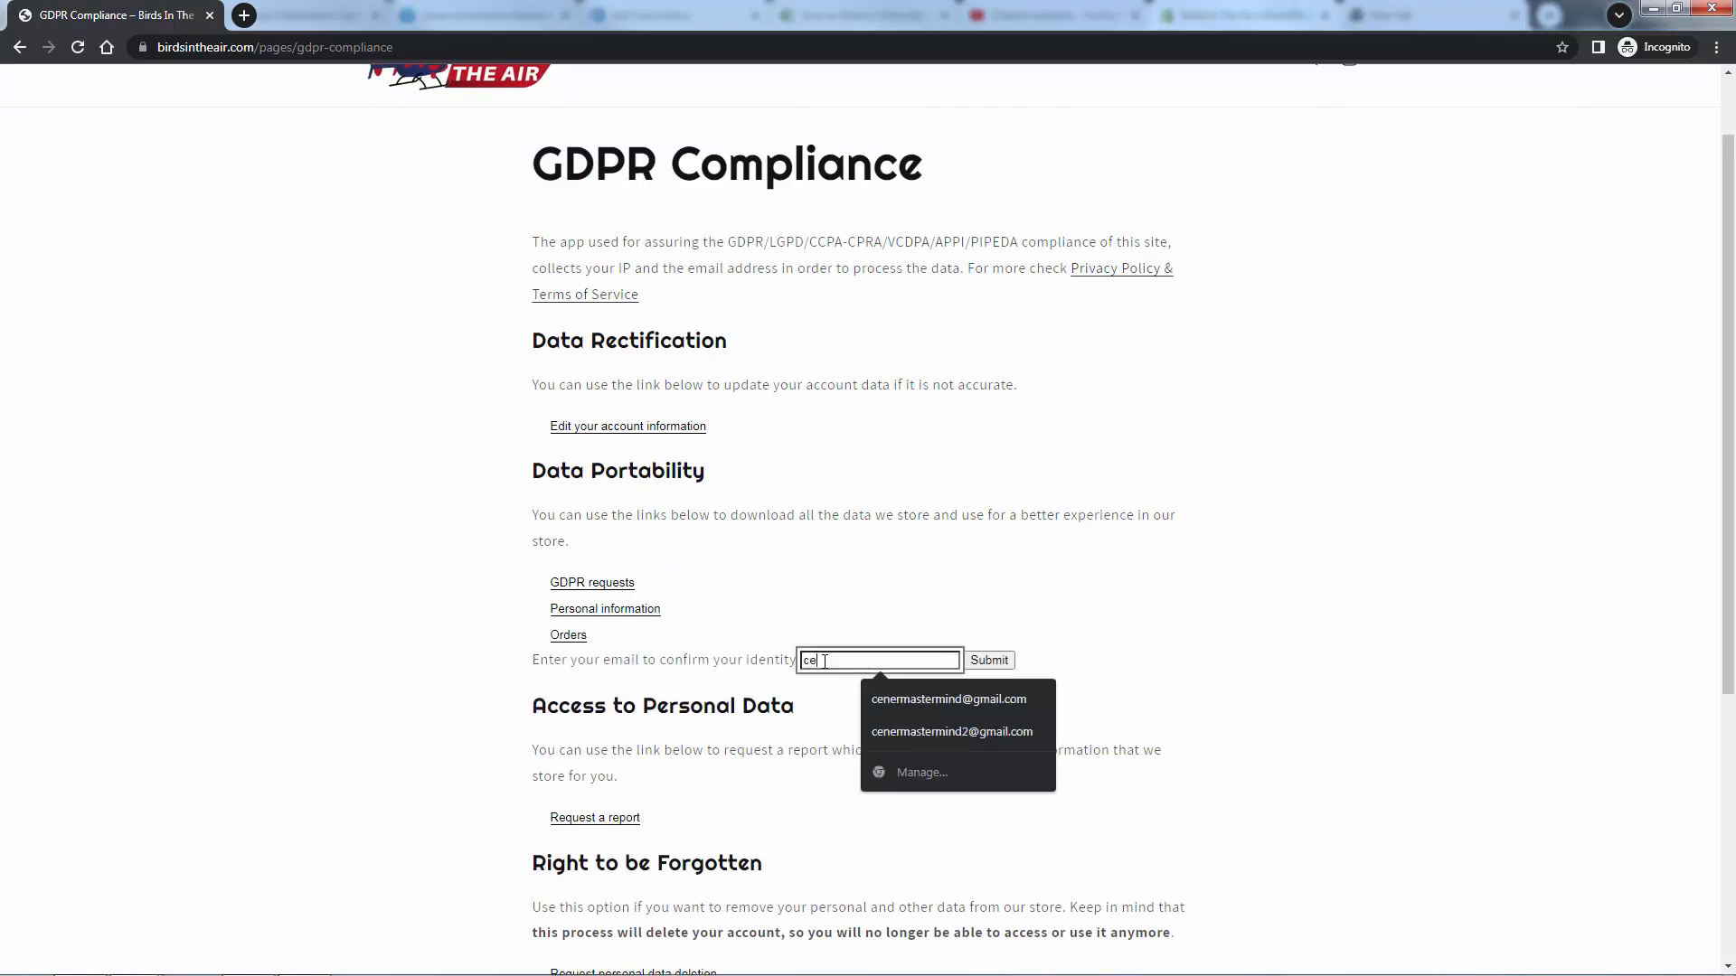
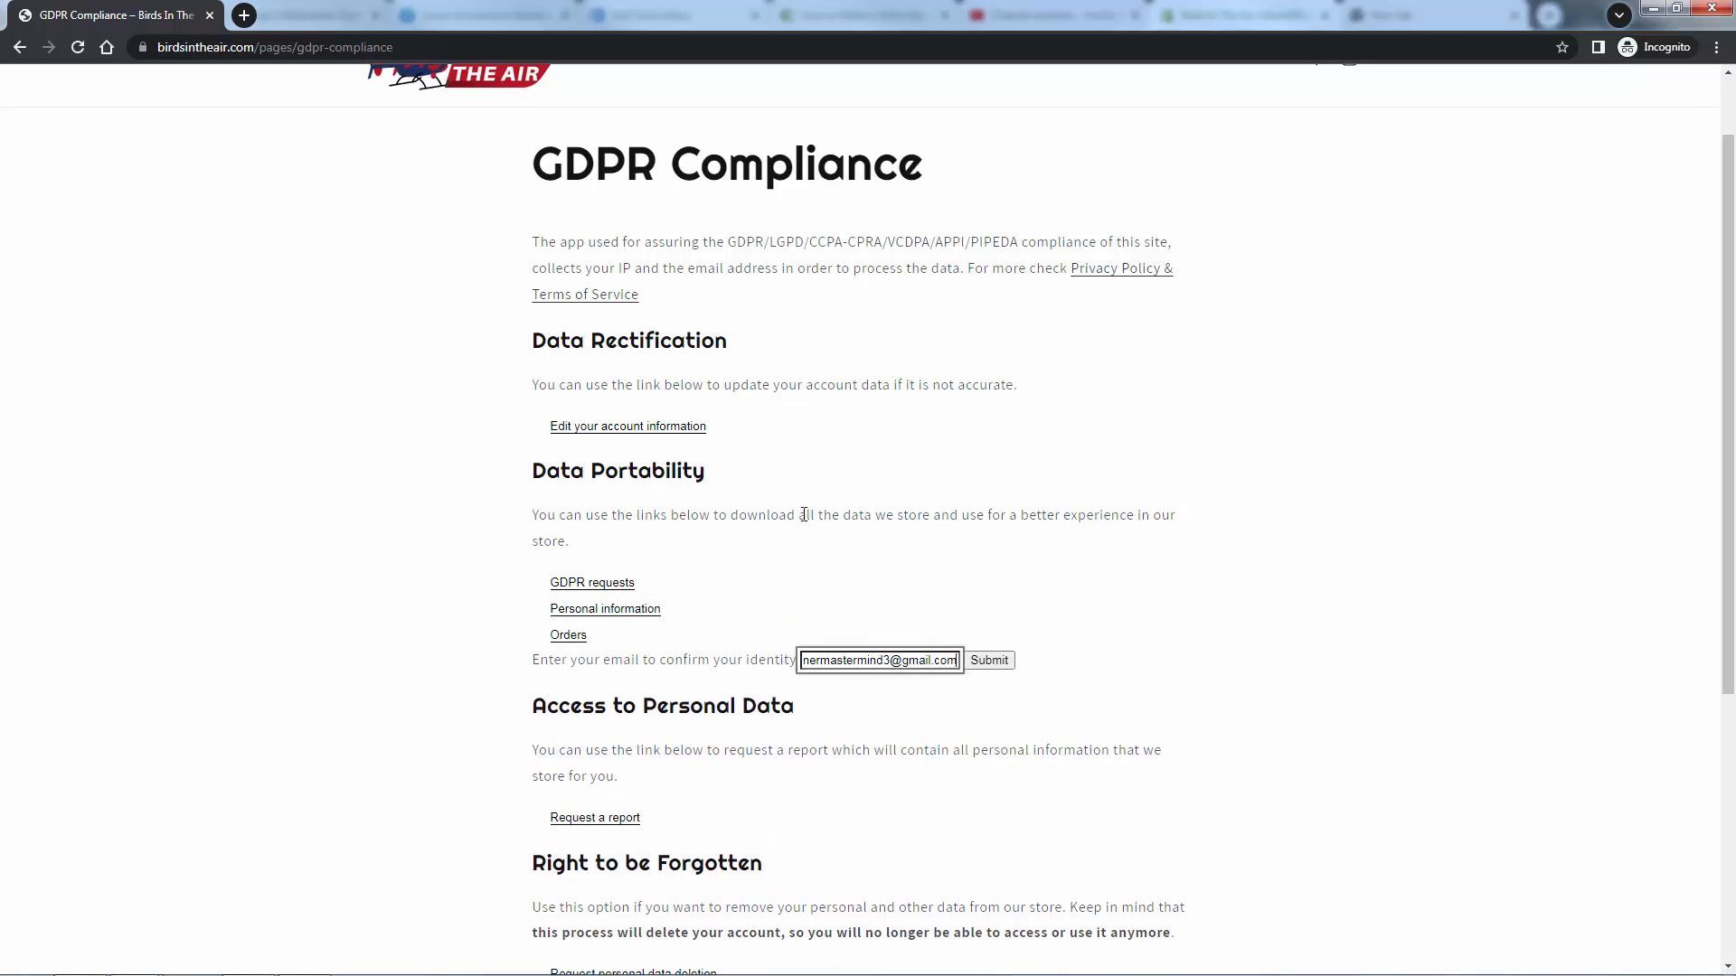
{"action": "left_click", "coordinate": [990, 661]}
- Consent to processing the request, dismiss the confirmation, and return to the Consentmo dashboard
{"action": "left_click", "coordinate": [557, 469]}
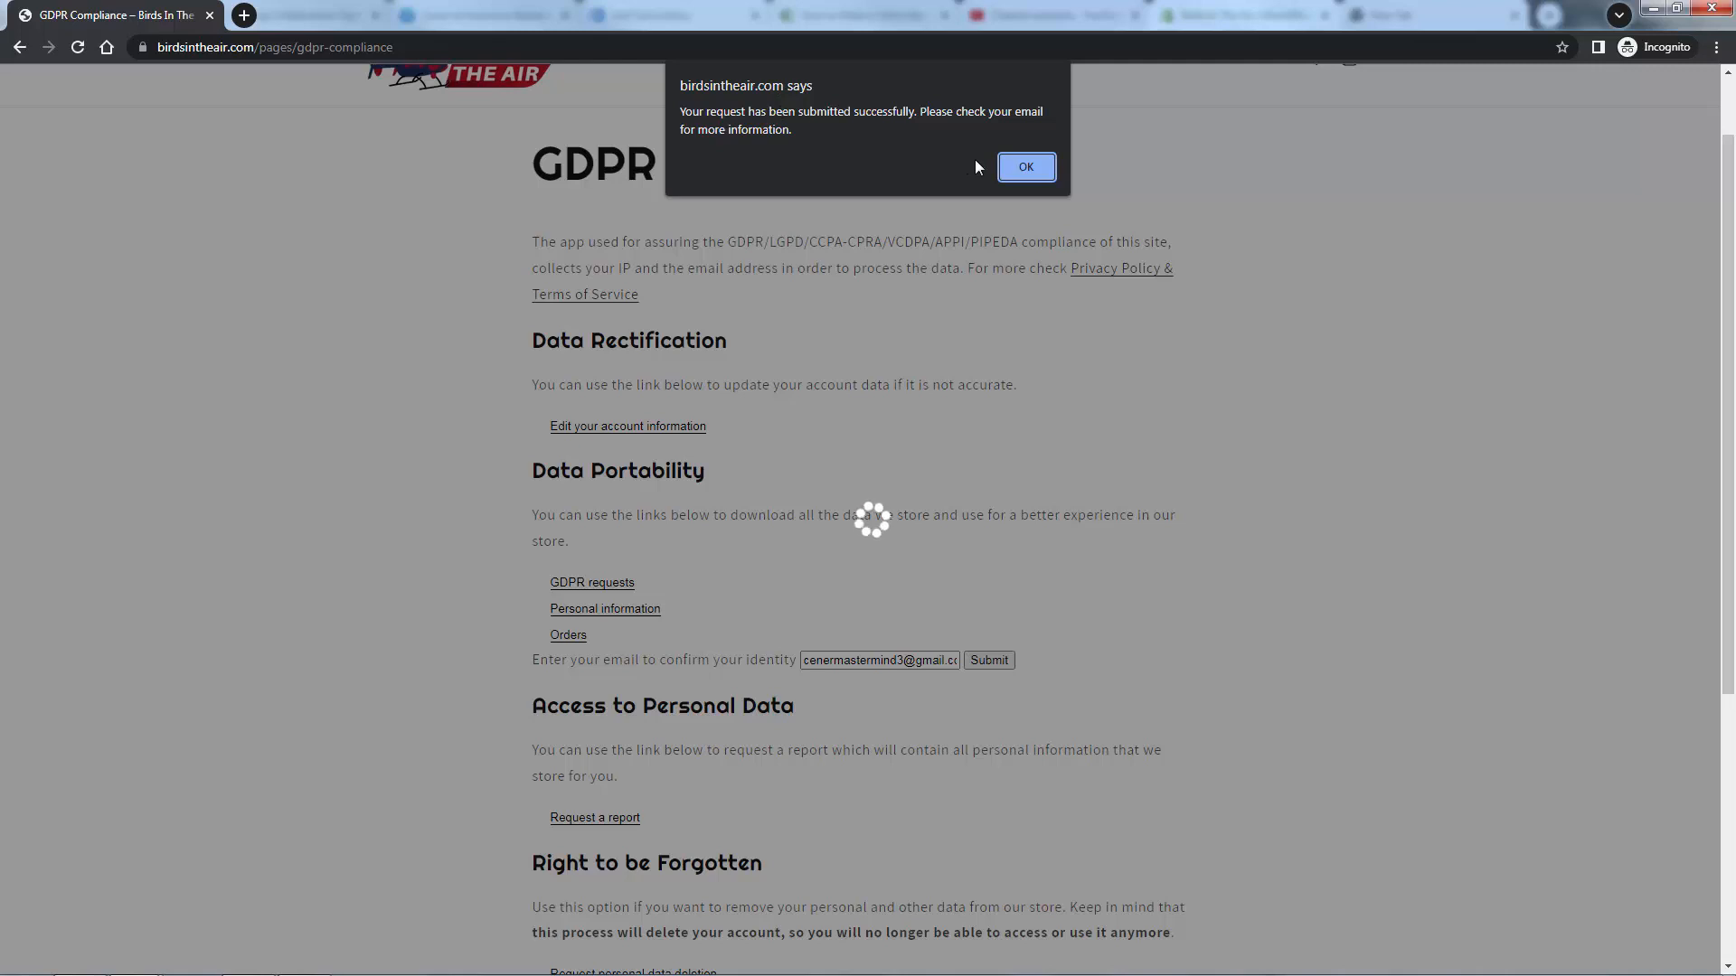
{"action": "left_click", "coordinate": [1023, 166]}
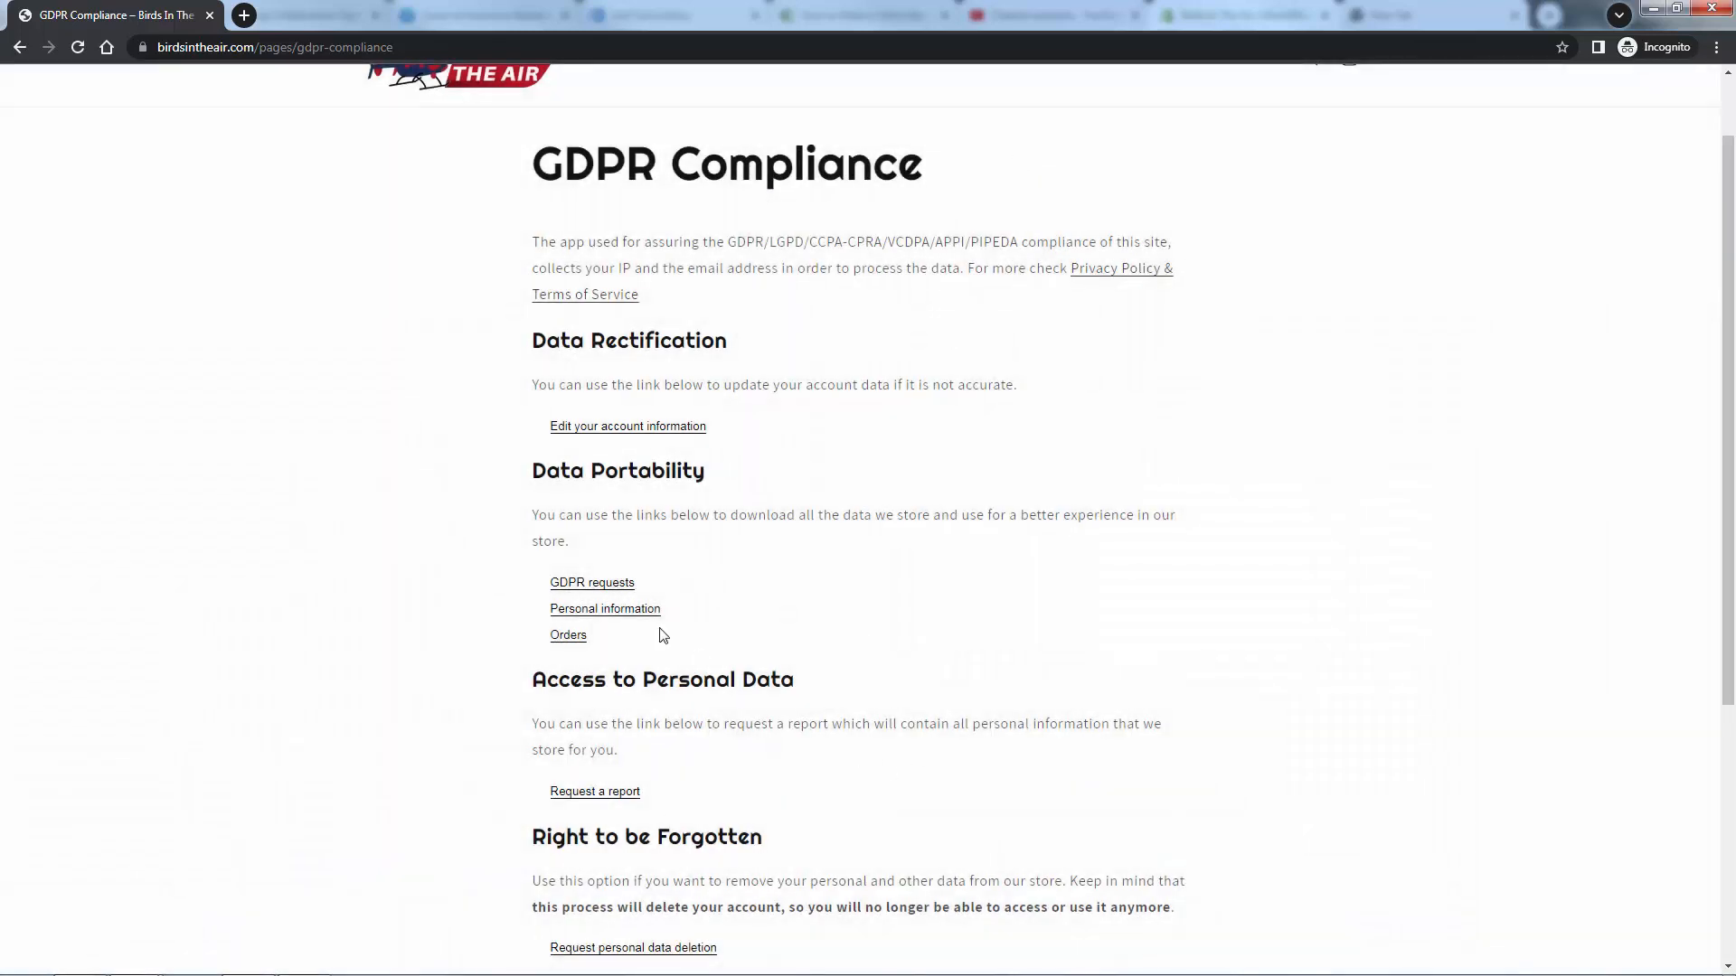
{"action": "left_click_drag", "start_coordinate": [699, 515], "coordinate": [752, 520]}
{"action": "left_click", "coordinate": [833, 524]}
{"action": "left_click", "coordinate": [749, 602]}
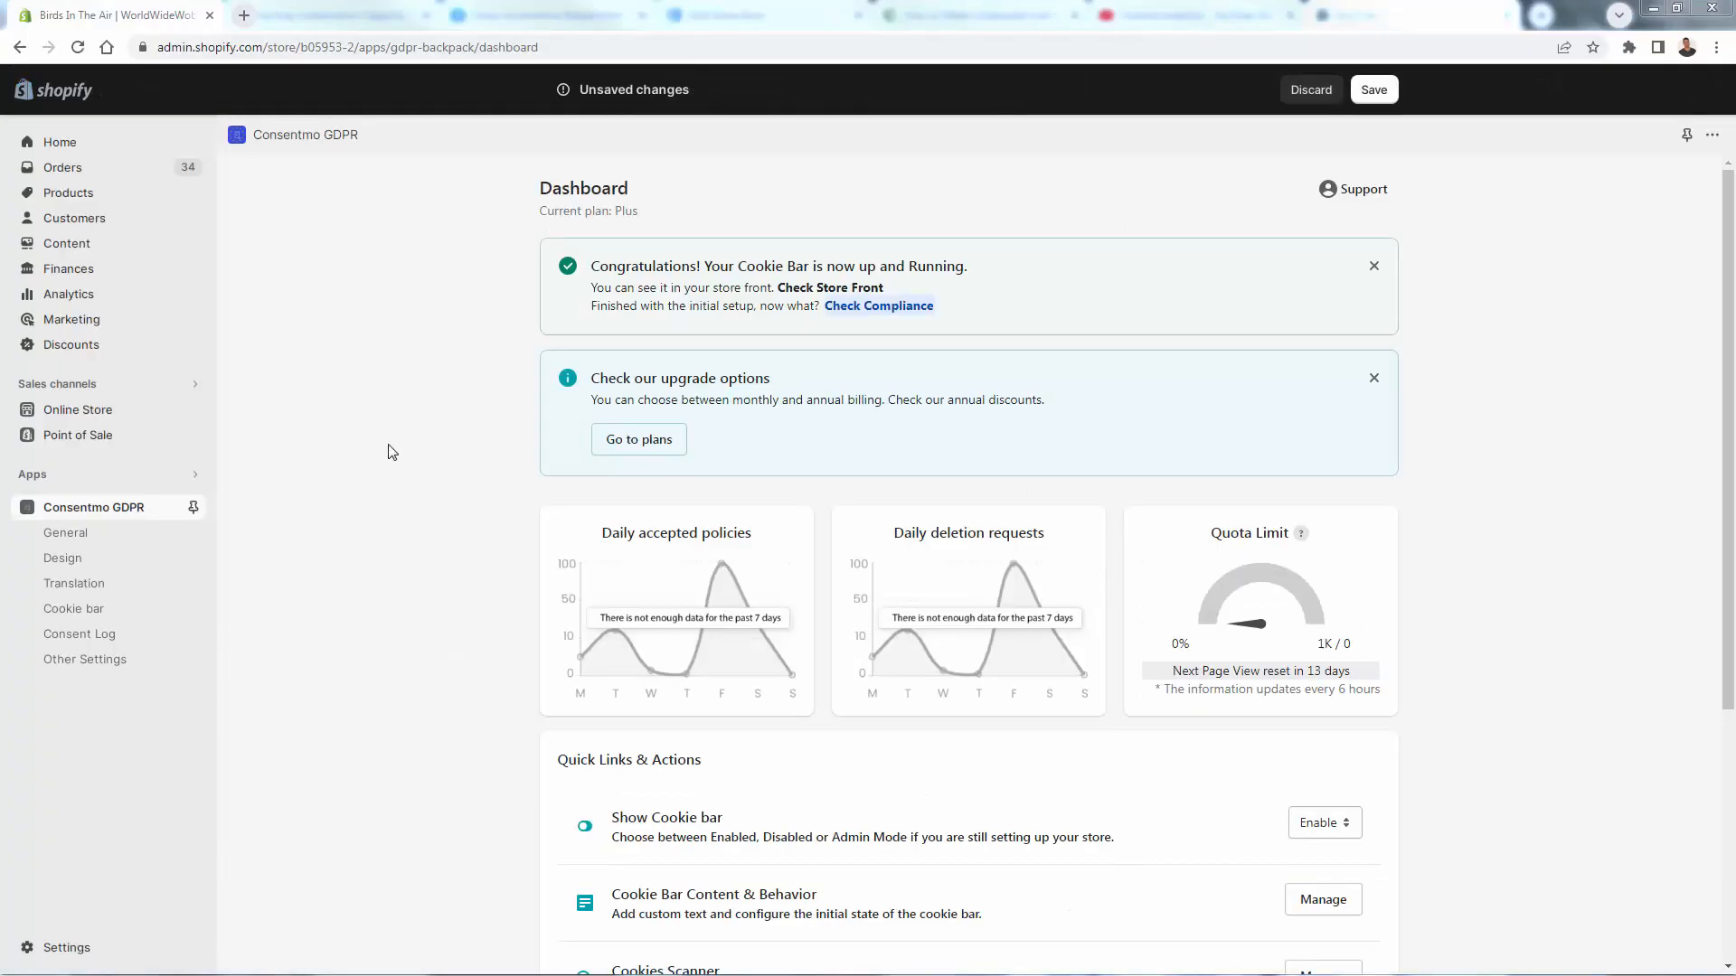
- Open the Consent Log without saving and view the new Data Subject Requests record
{"action": "left_click", "coordinate": [118, 638]}
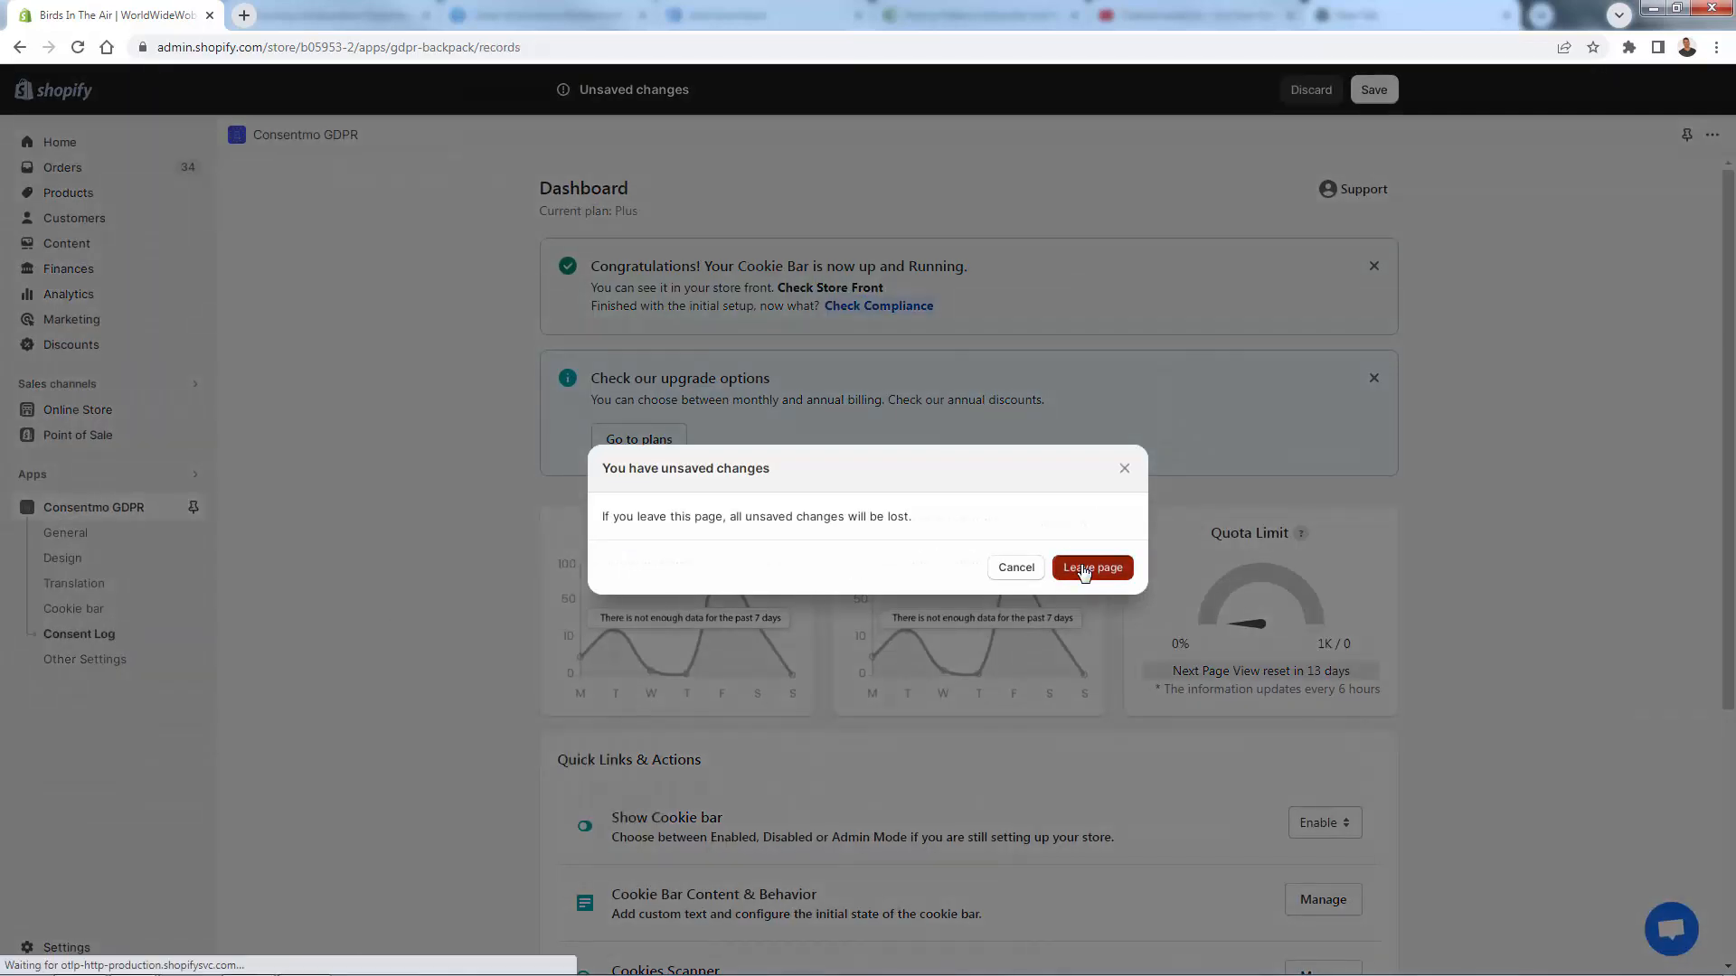
{"action": "left_click", "coordinate": [1085, 570]}
{"action": "scroll", "coordinate": [677, 392], "scroll_direction": "down", "scroll_amount": 1}
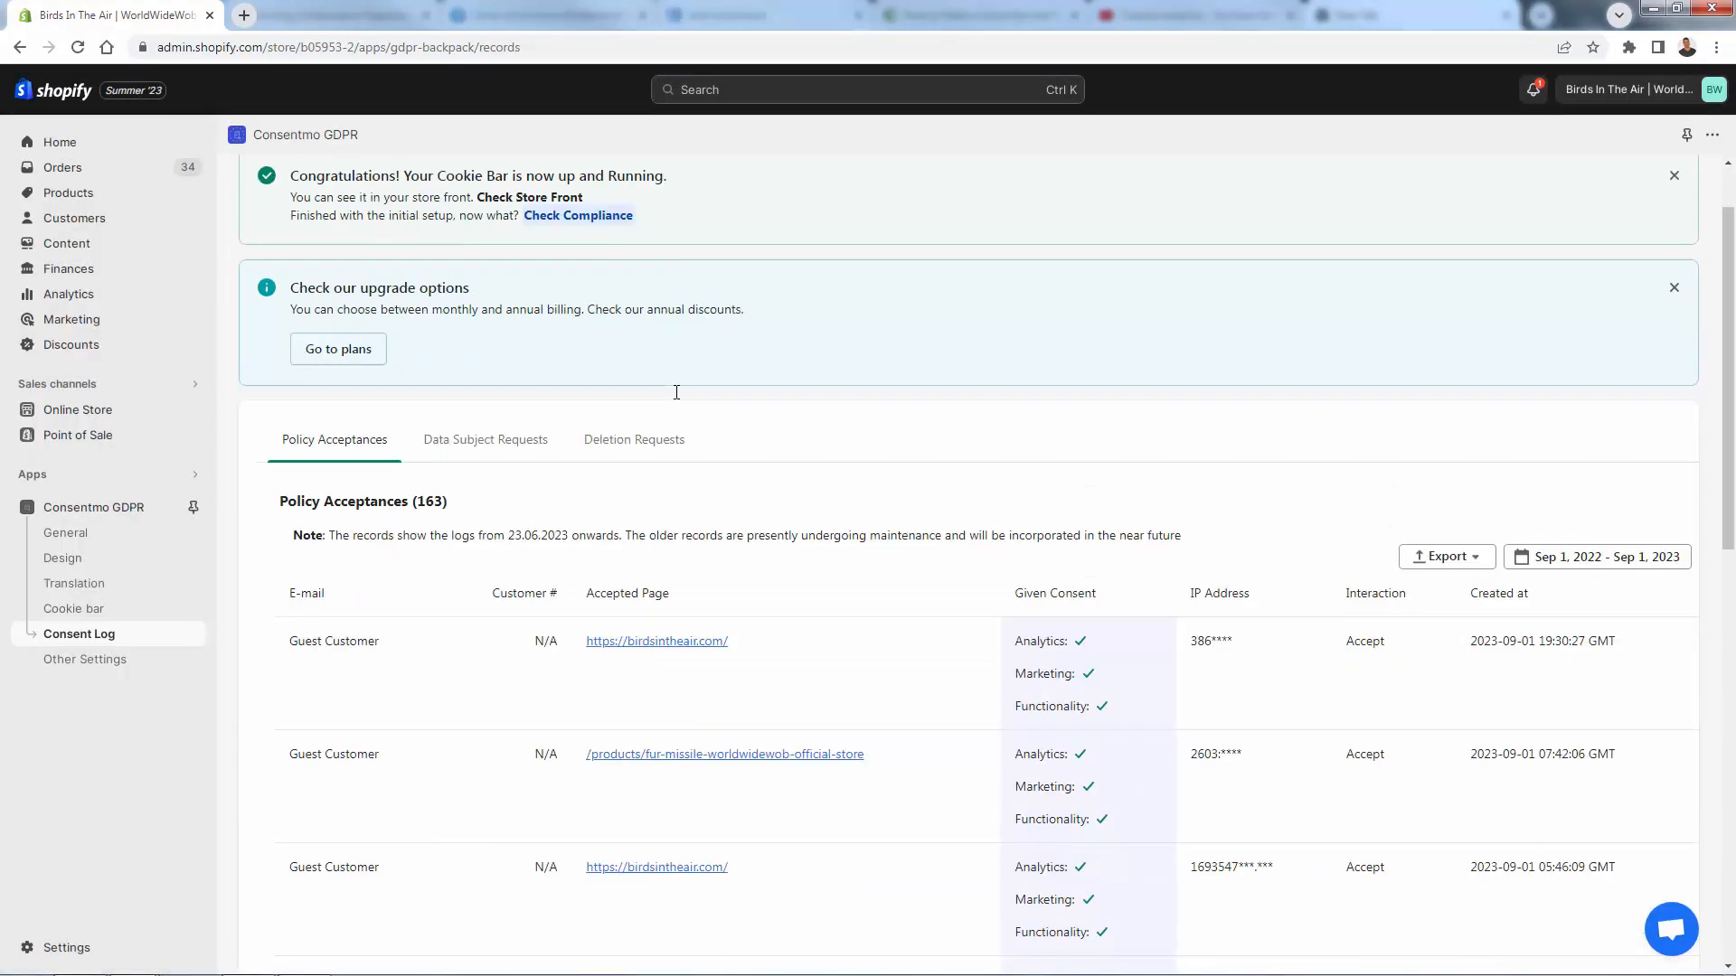
{"action": "scroll", "coordinate": [677, 392], "scroll_direction": "down", "scroll_amount": 1}
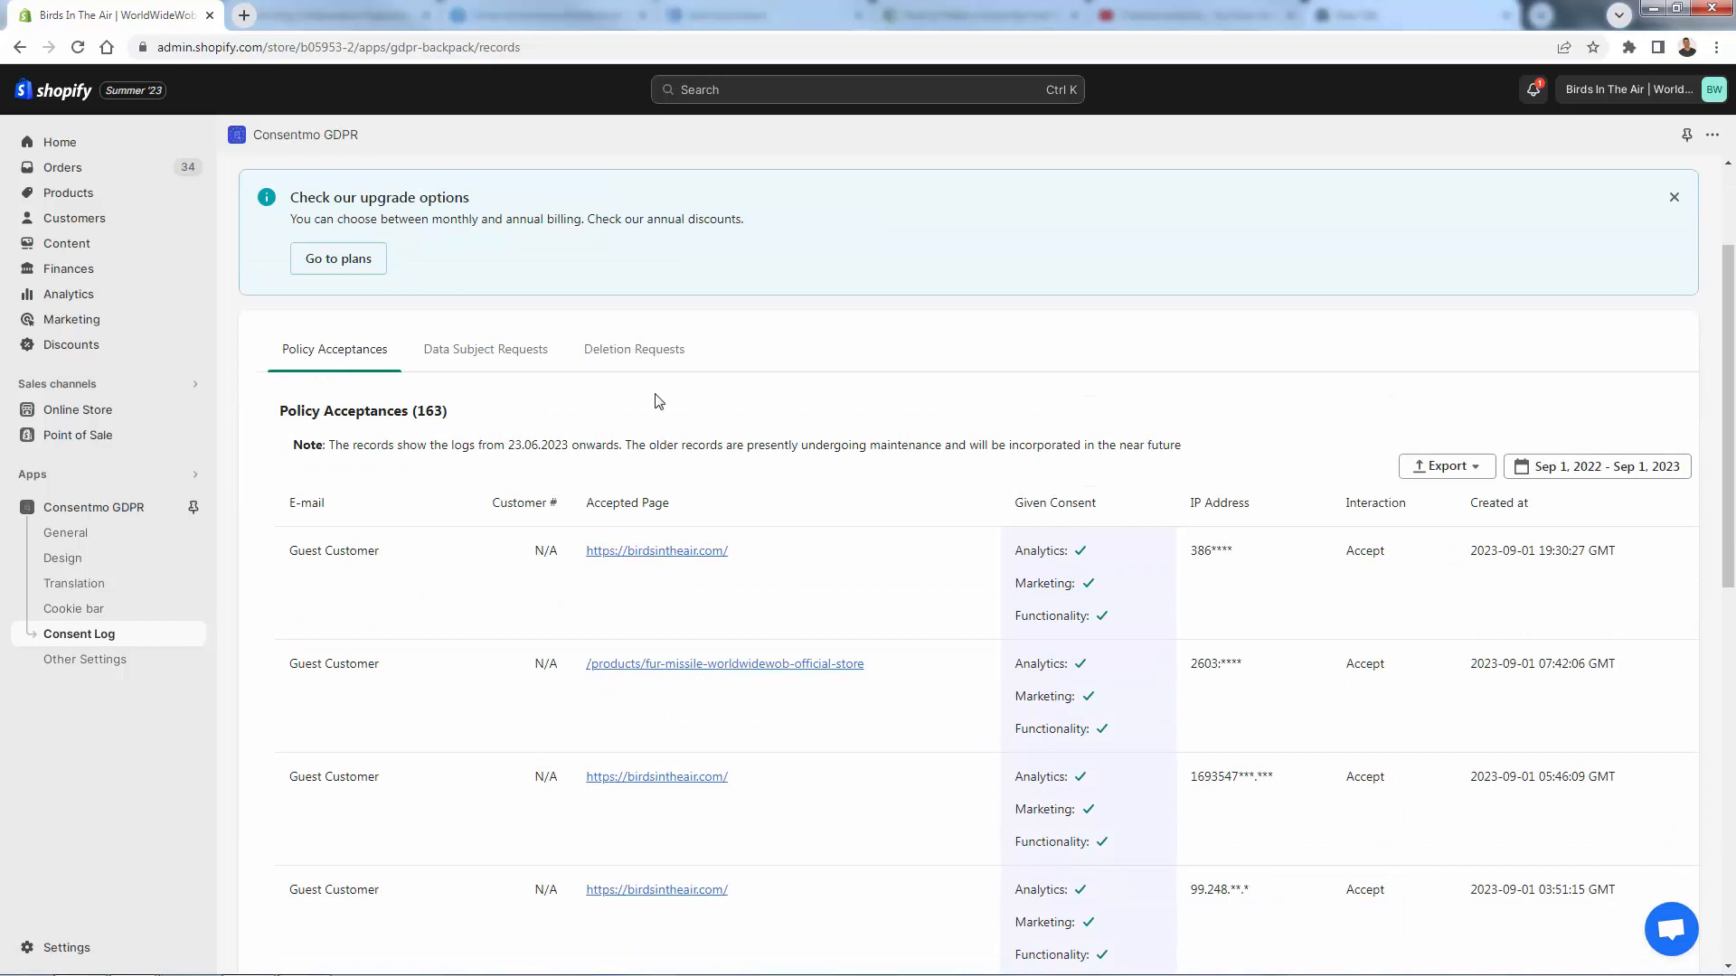
{"action": "left_click", "coordinate": [493, 348]}
{"action": "triple_click", "coordinate": [422, 733]}
{"action": "left_click", "coordinate": [477, 735]}
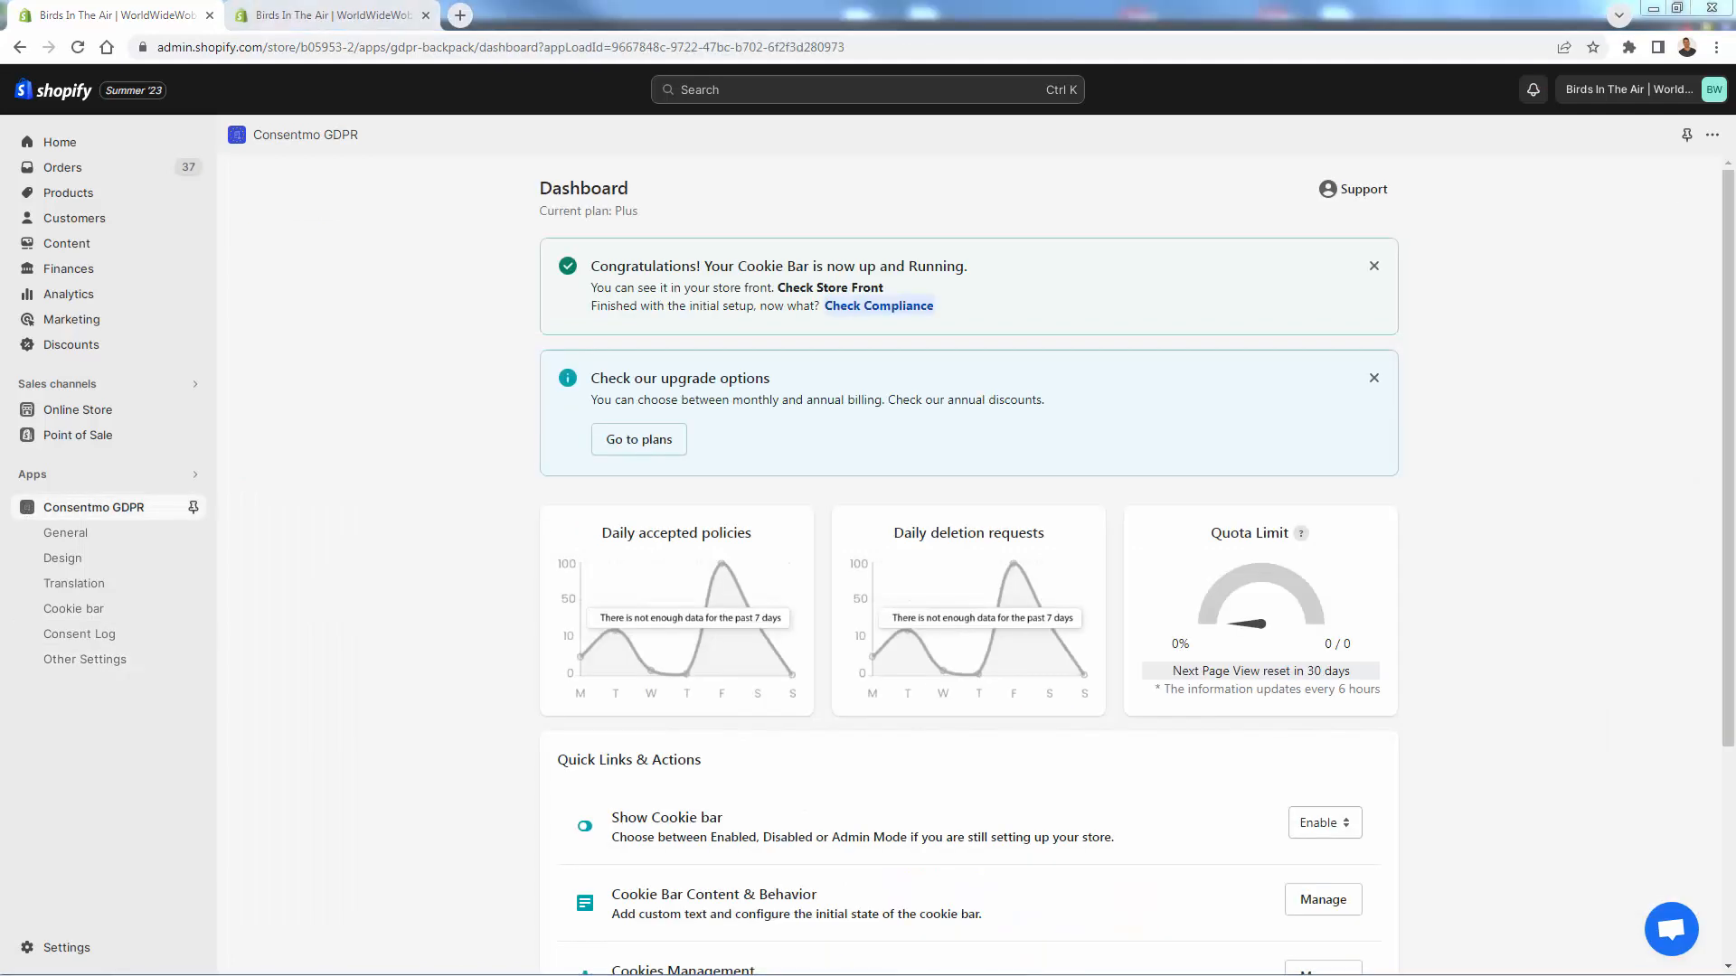
- Look through the cookie bar Design settings
{"action": "left_click", "coordinate": [72, 559]}
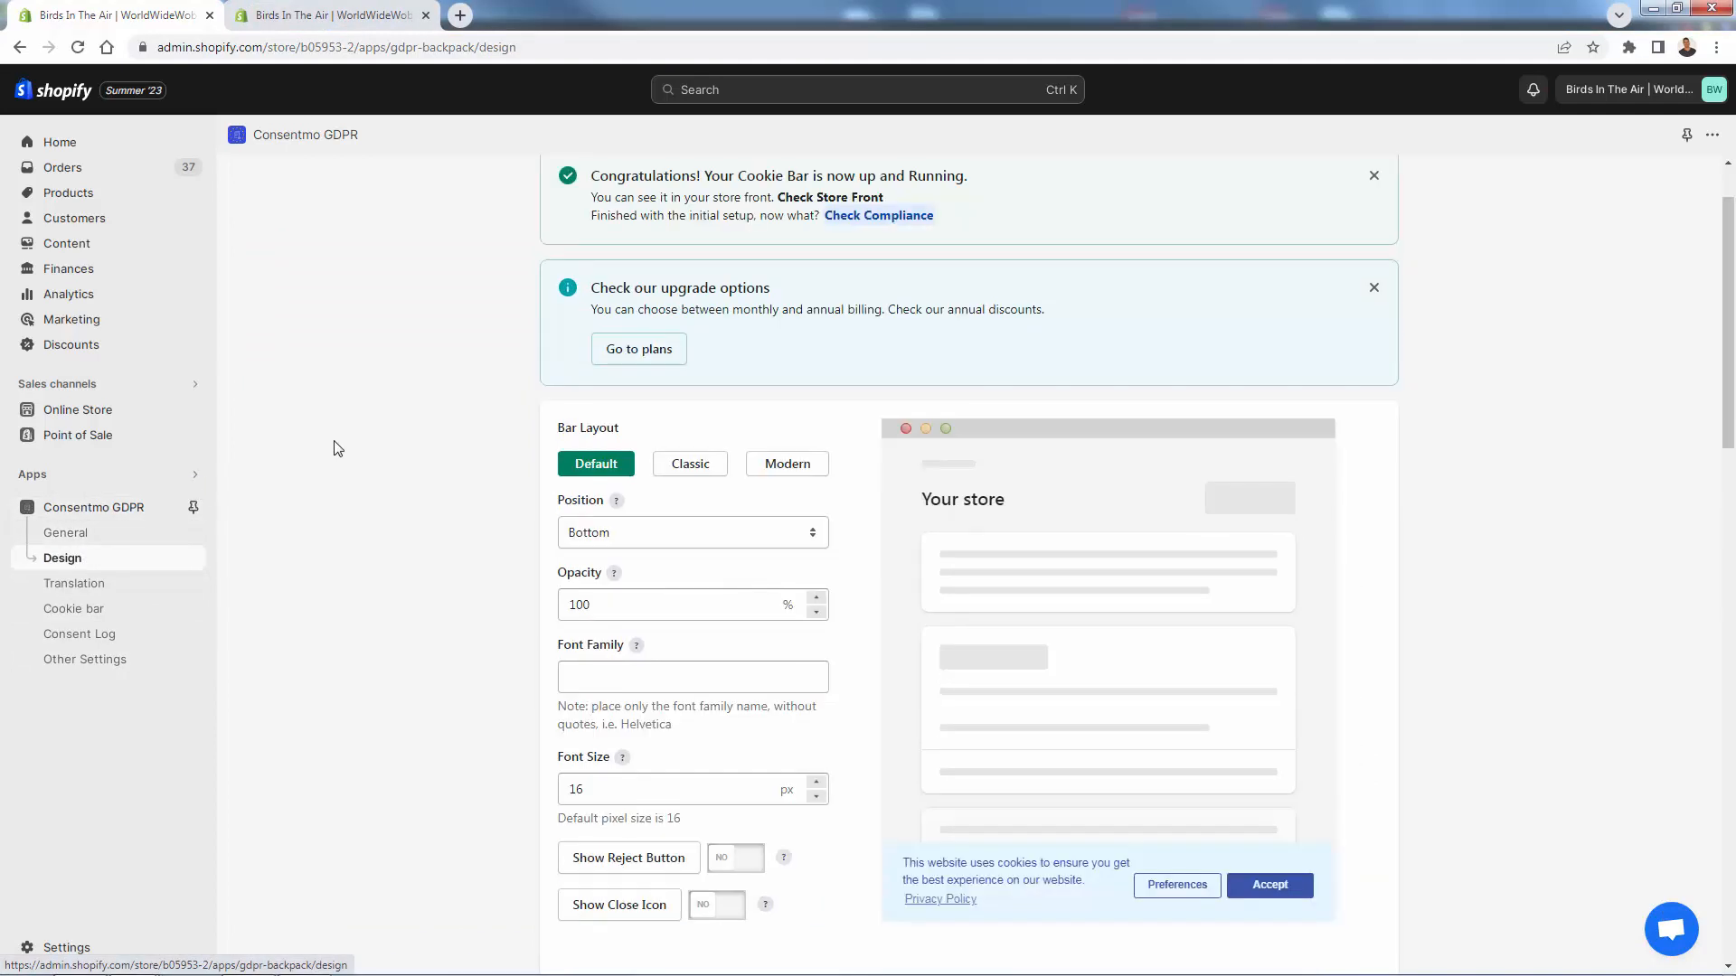
{"action": "scroll", "coordinate": [337, 448], "scroll_direction": "down", "scroll_amount": 1}
{"action": "scroll", "coordinate": [336, 449], "scroll_direction": "down", "scroll_amount": 2}
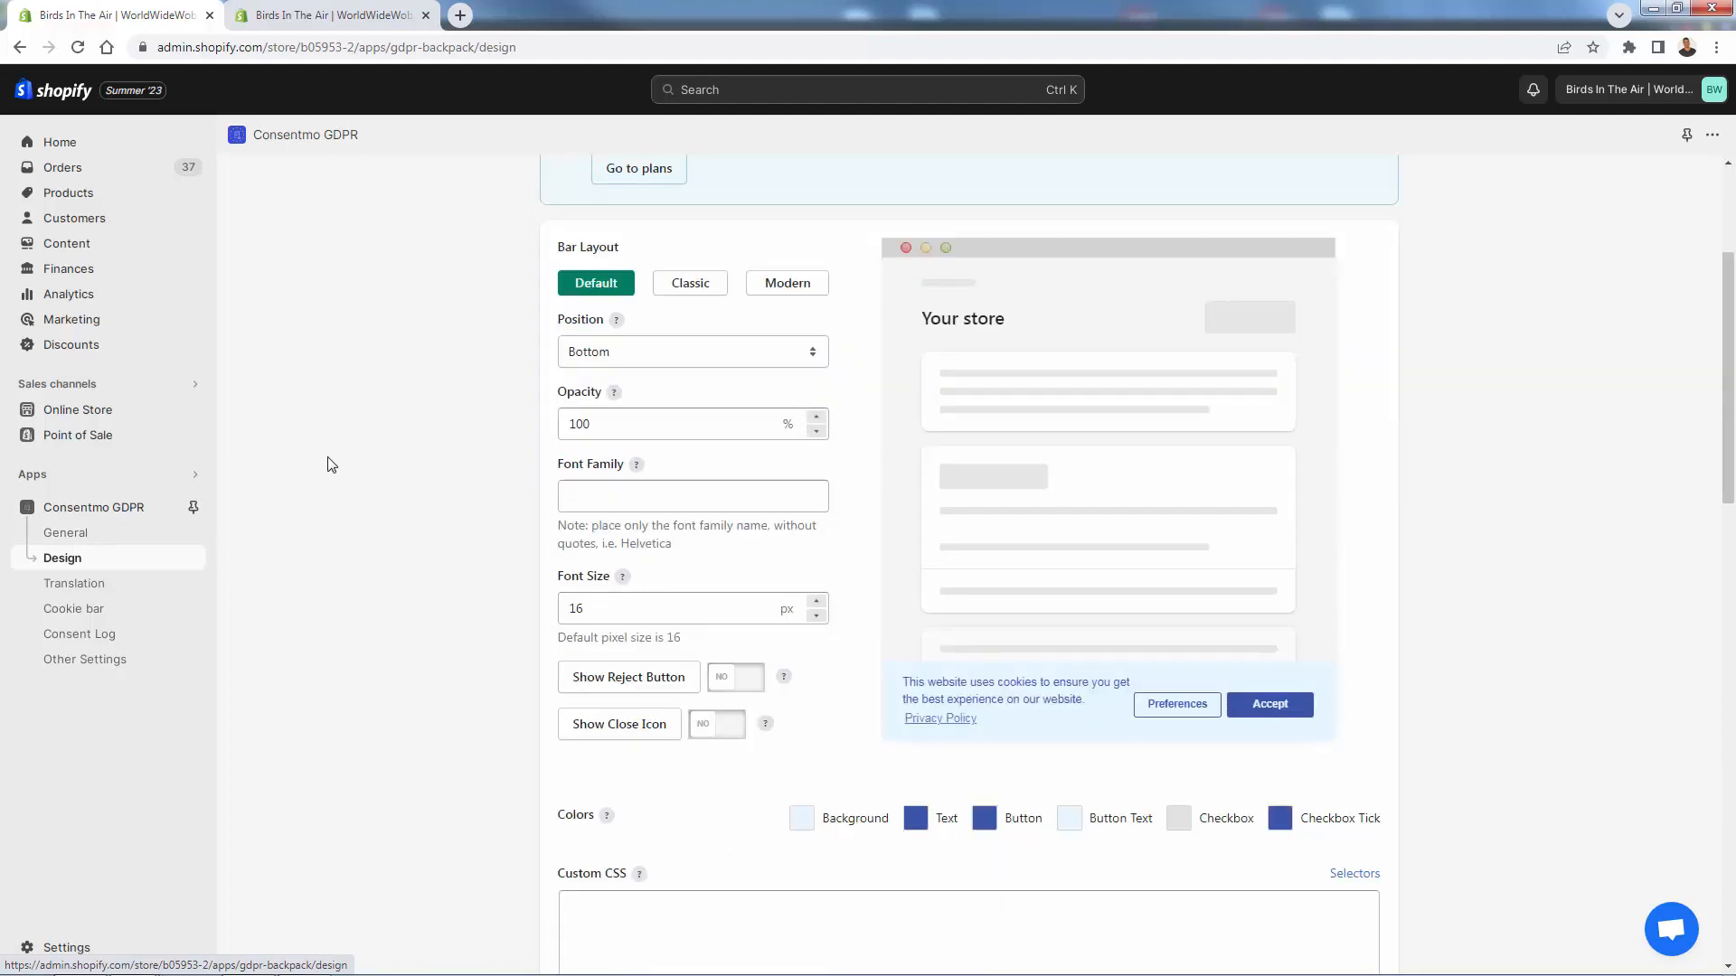
{"action": "scroll", "coordinate": [332, 464], "scroll_direction": "down", "scroll_amount": 1}
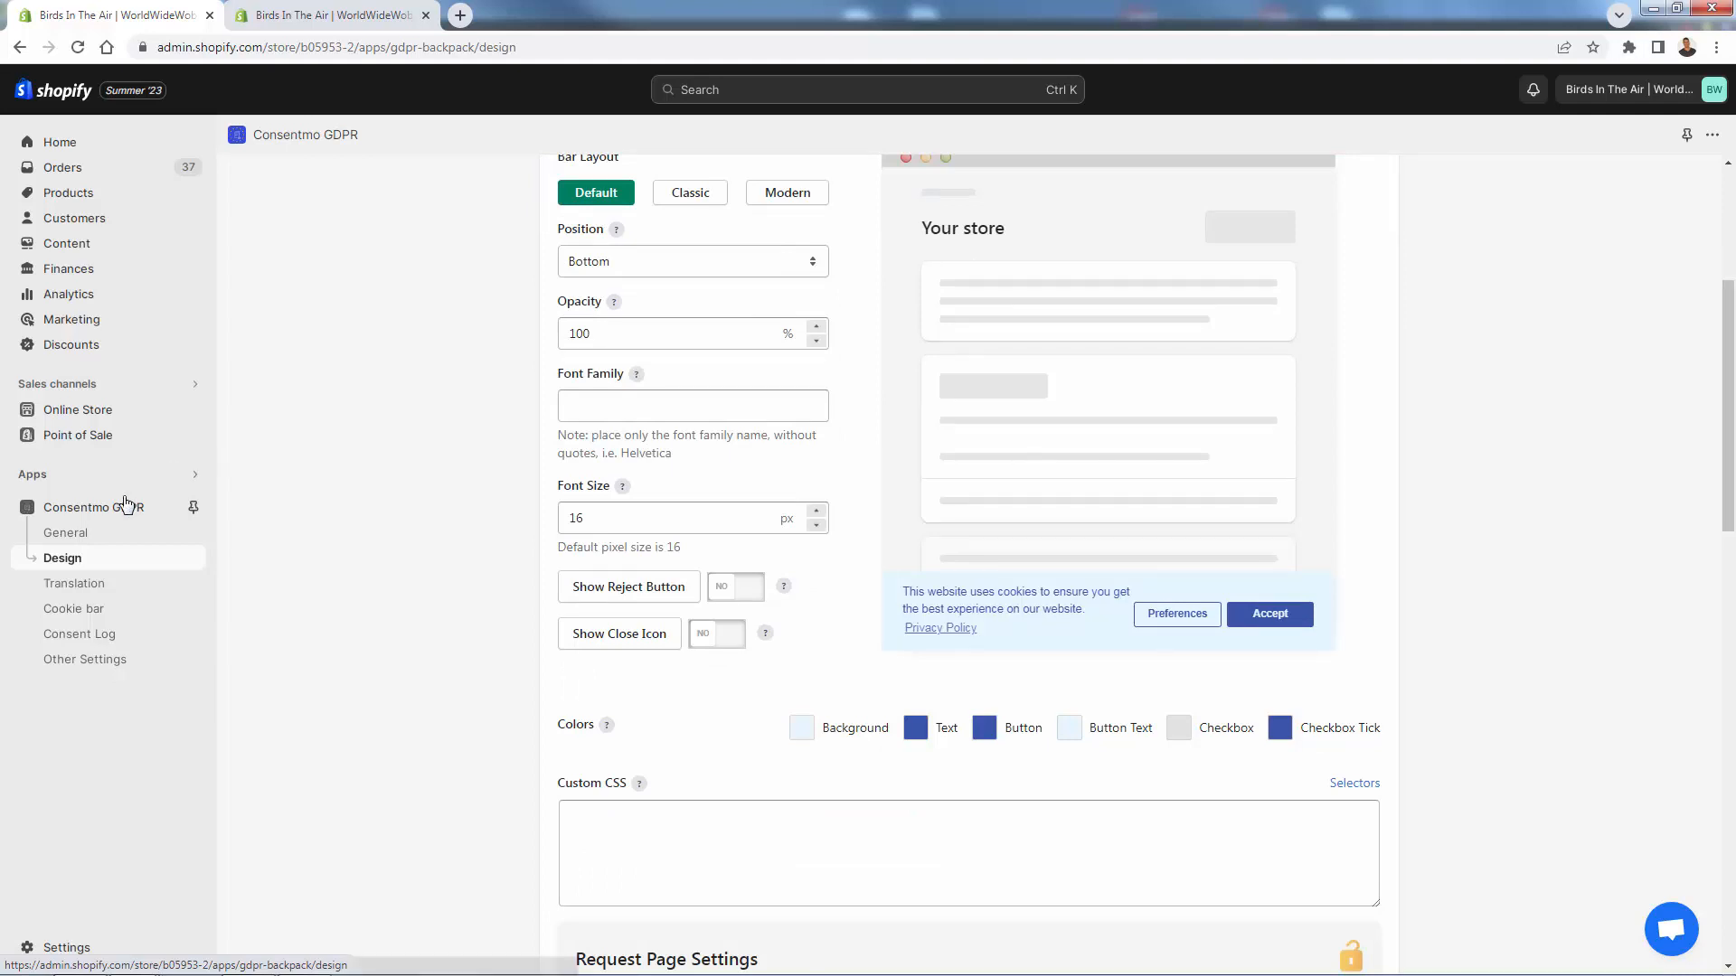
- Open the Online Store themes page in a new browser tab
{"action": "right_click", "coordinate": [91, 413]}
{"action": "left_click", "coordinate": [113, 425]}
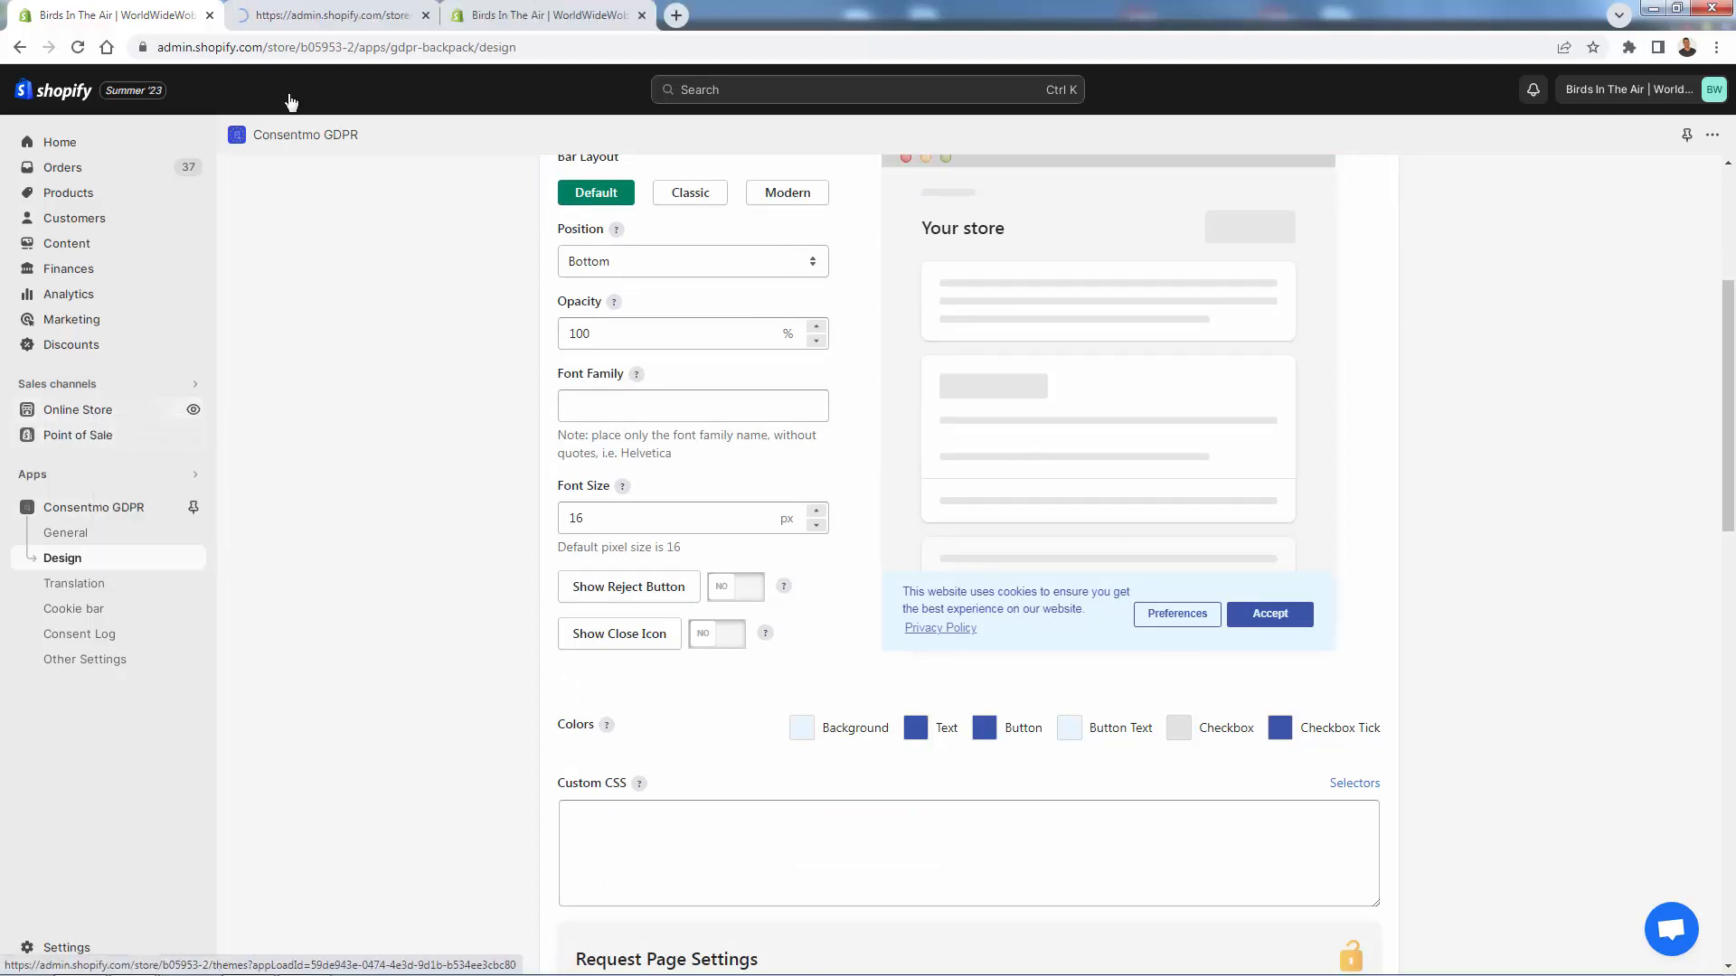
{"action": "left_click", "coordinate": [283, 14]}
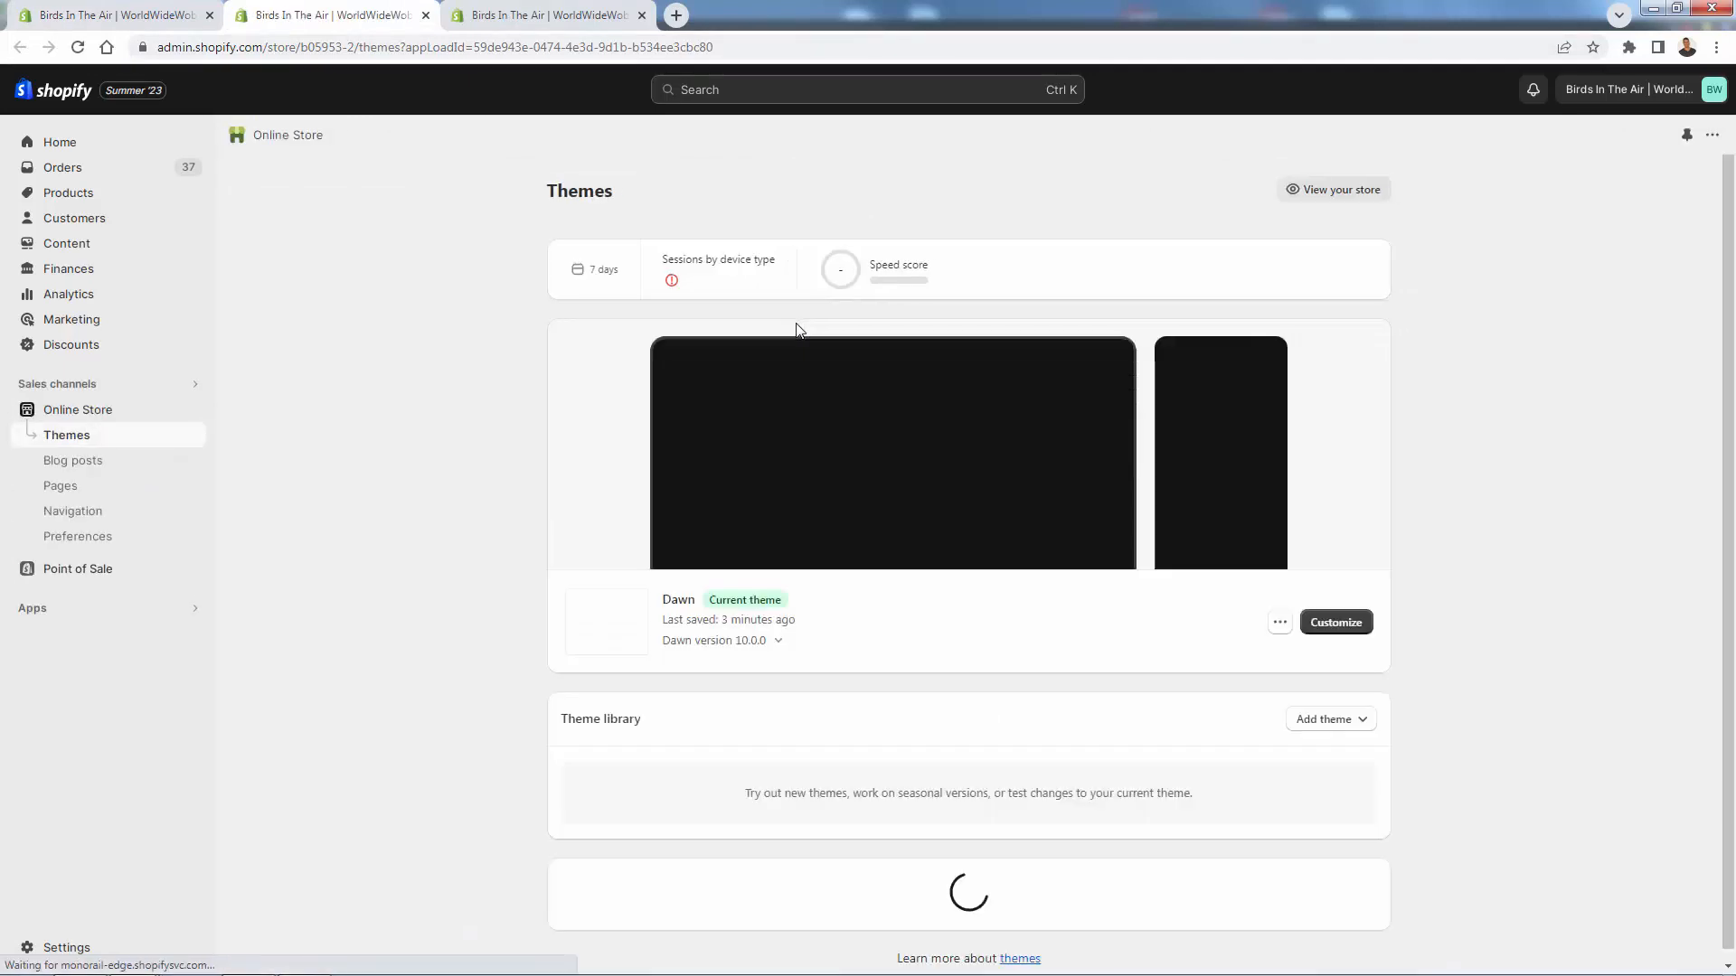
- Customize the Dawn theme and preview the cookie Preferences dialog, then return to Consentmo
{"action": "left_click", "coordinate": [1322, 625]}
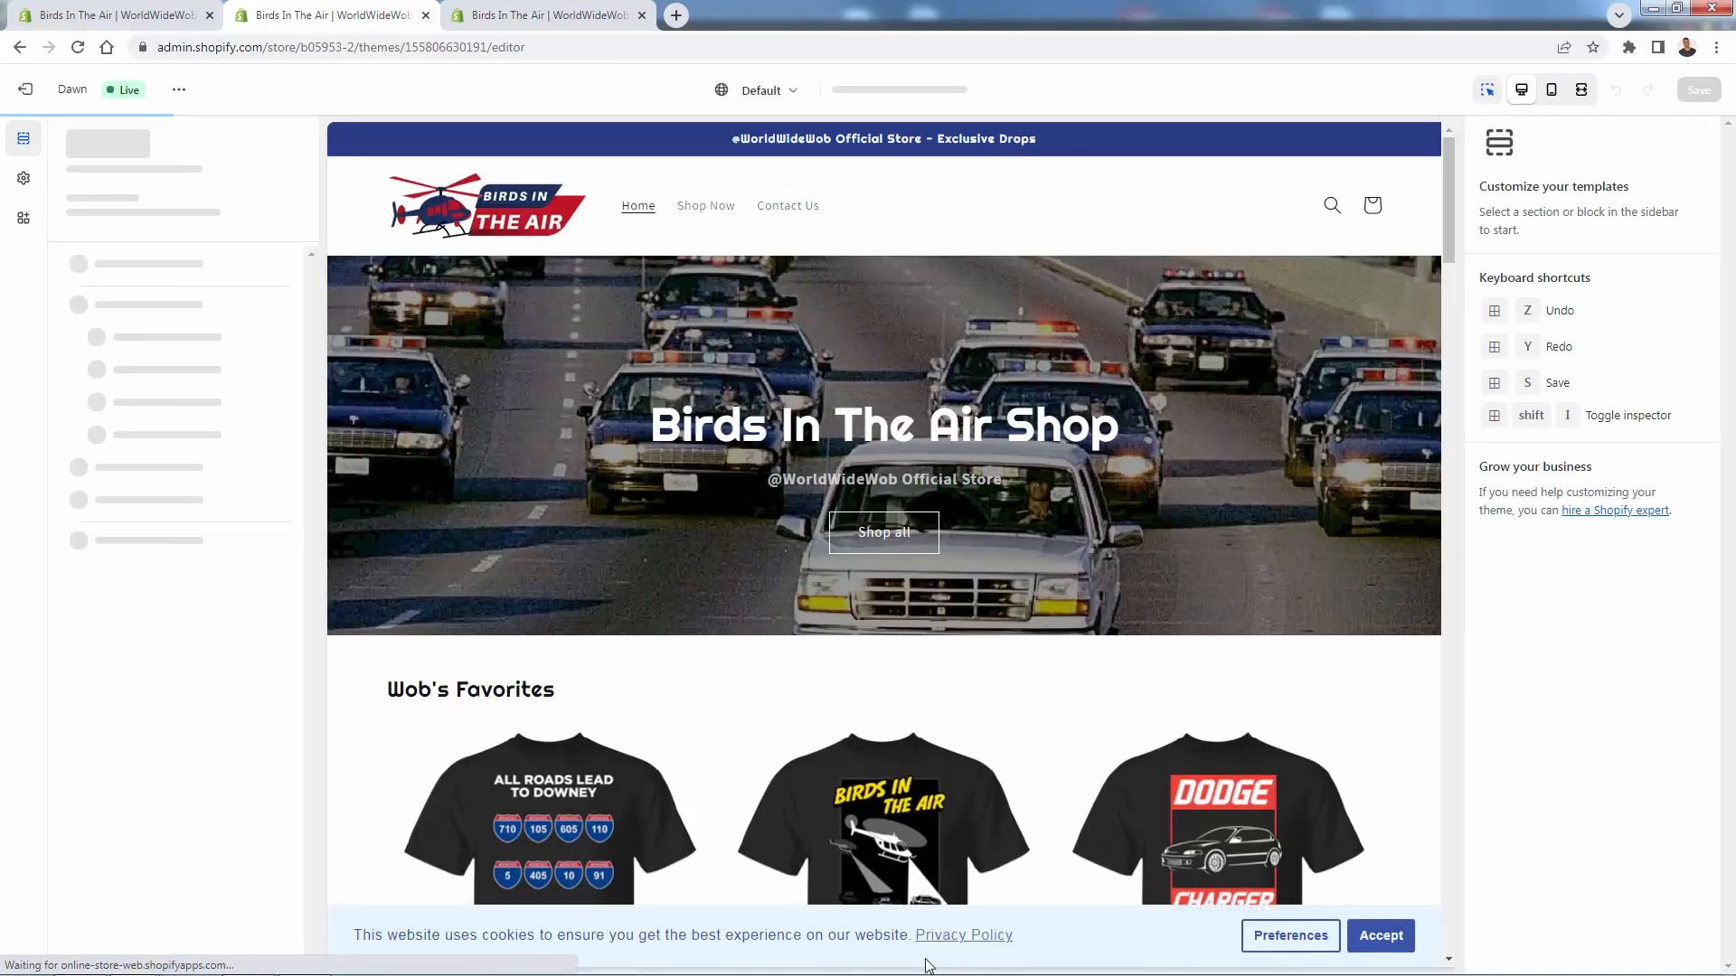
{"action": "left_click", "coordinate": [1290, 936]}
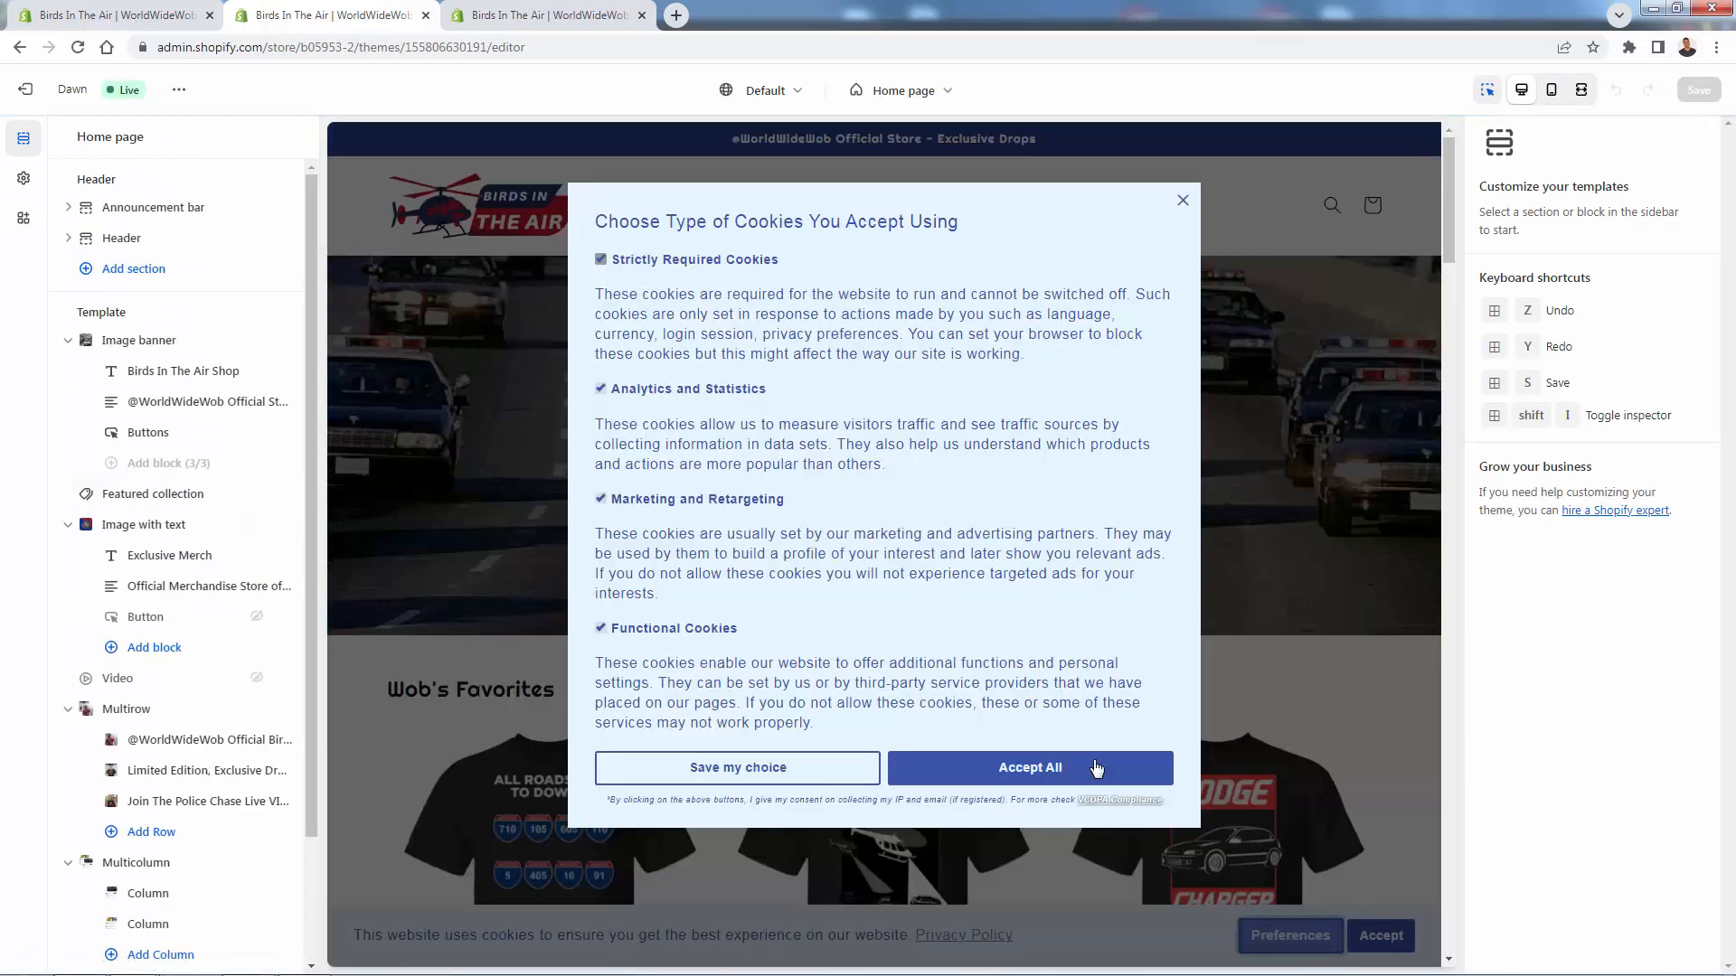
{"action": "left_click", "coordinate": [1182, 201]}
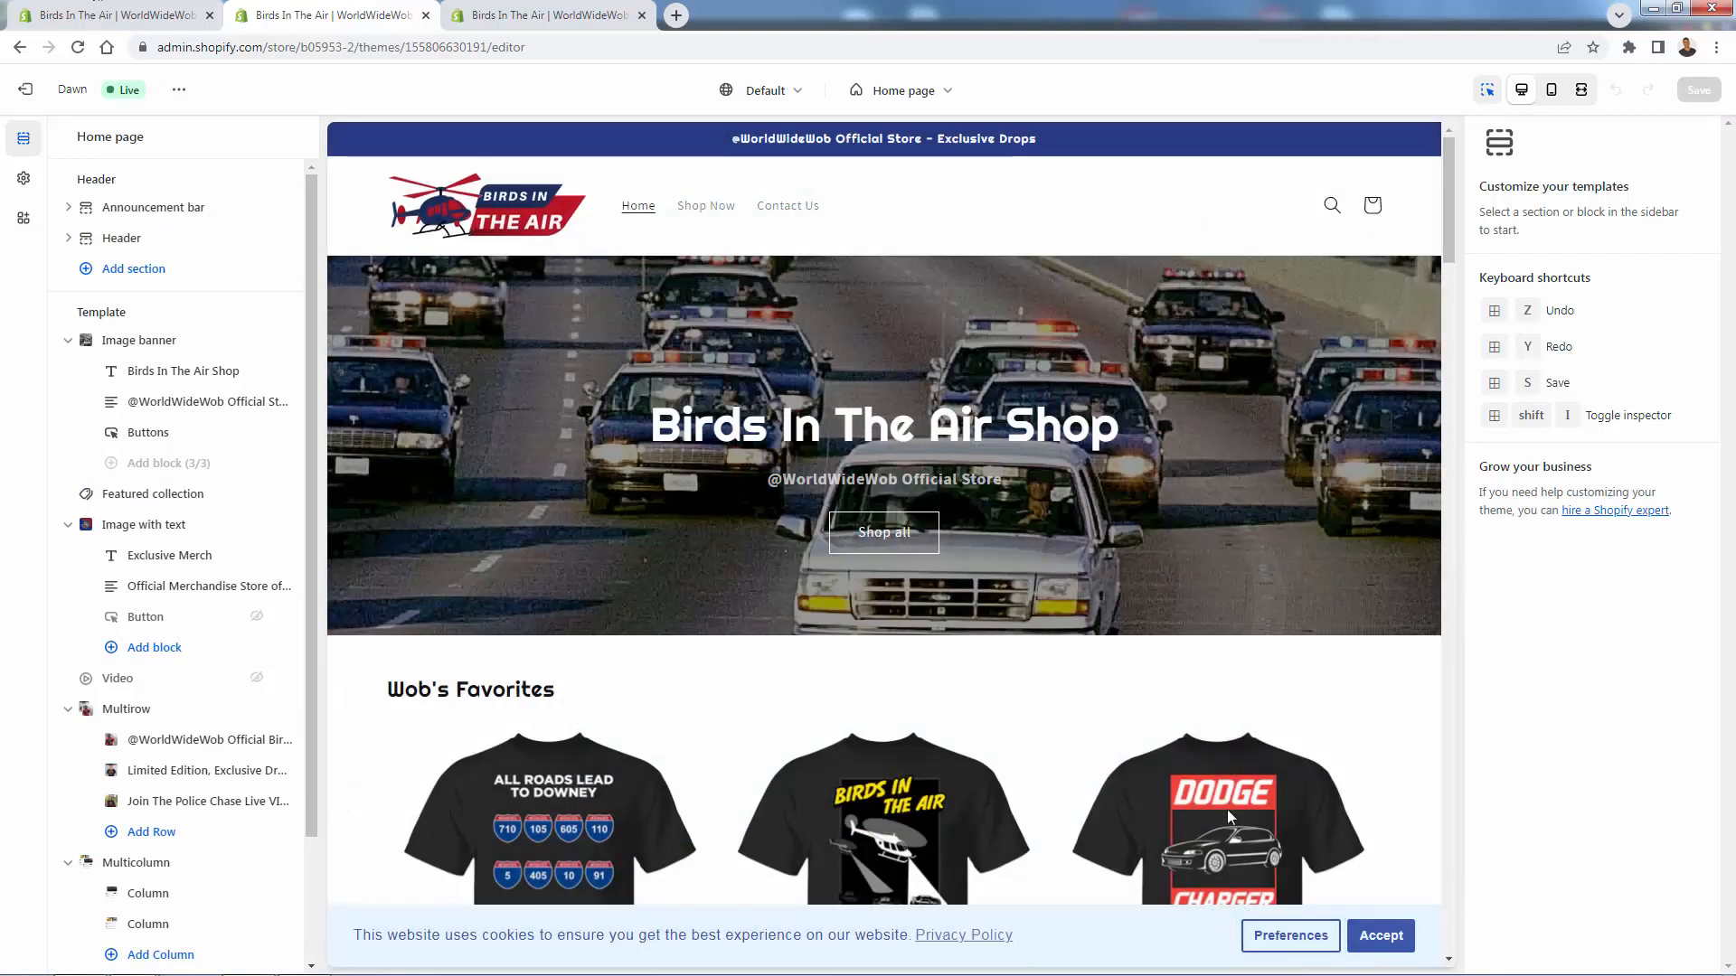
{"action": "left_click", "coordinate": [129, 20]}
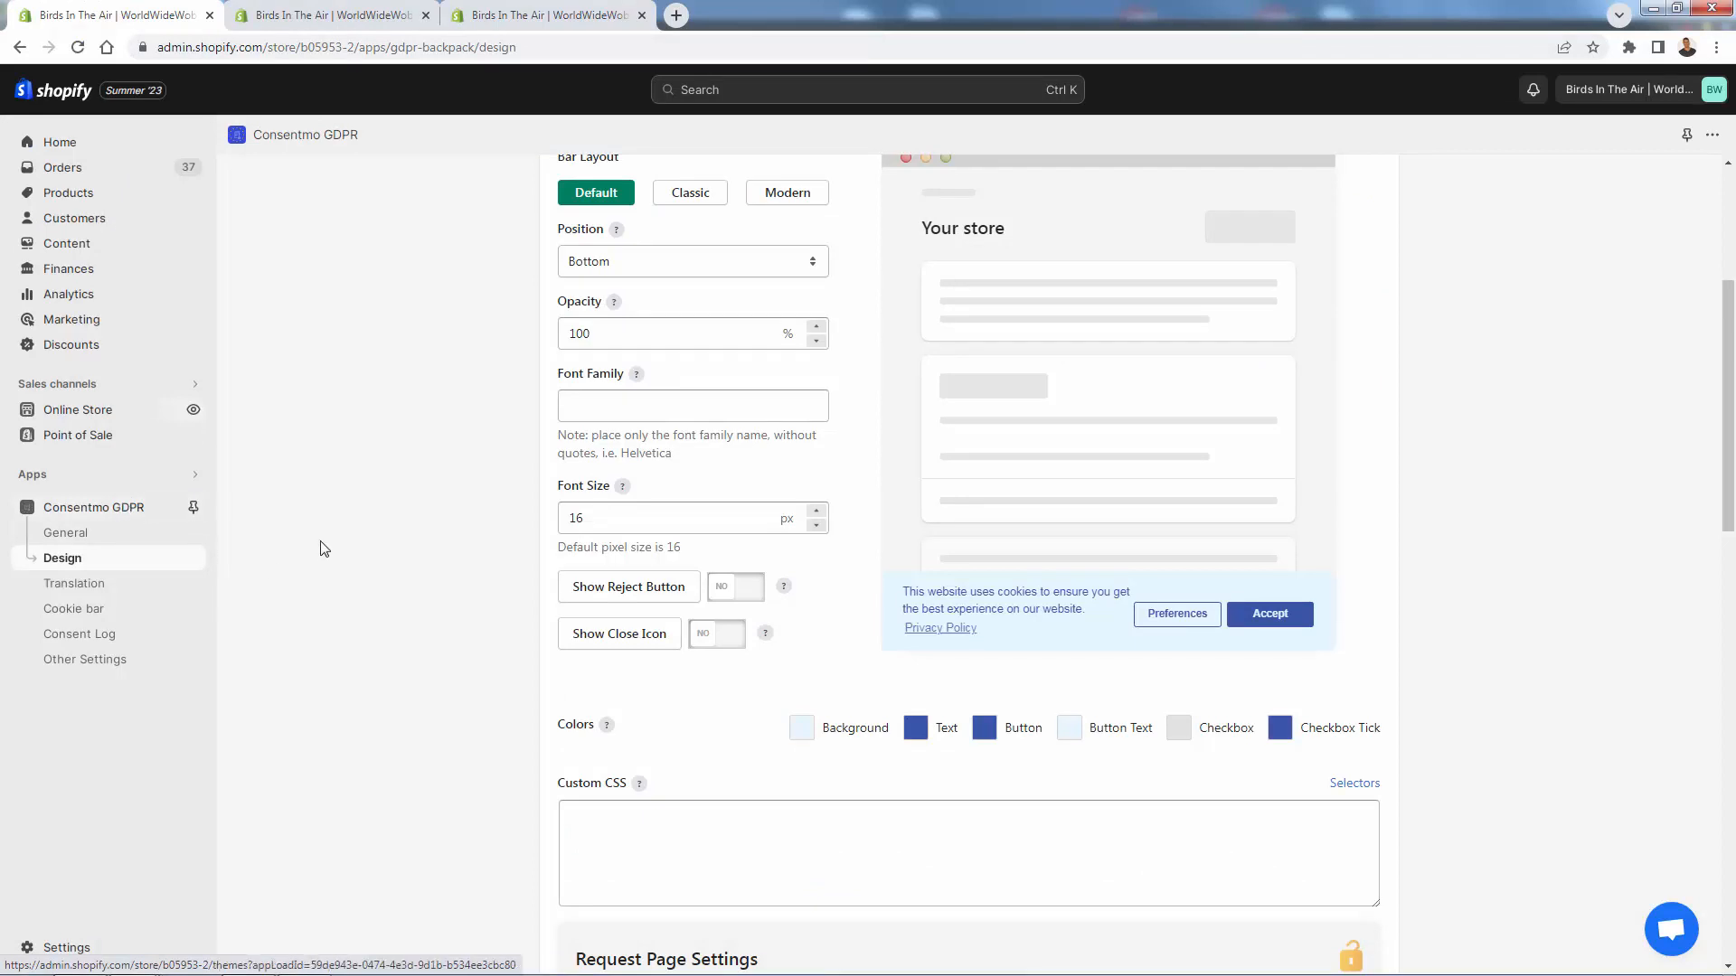
- Switch the cookie bar layout to Modern and step the opacity down to 94%
{"action": "scroll", "coordinate": [1016, 454], "scroll_direction": "up", "scroll_amount": 1}
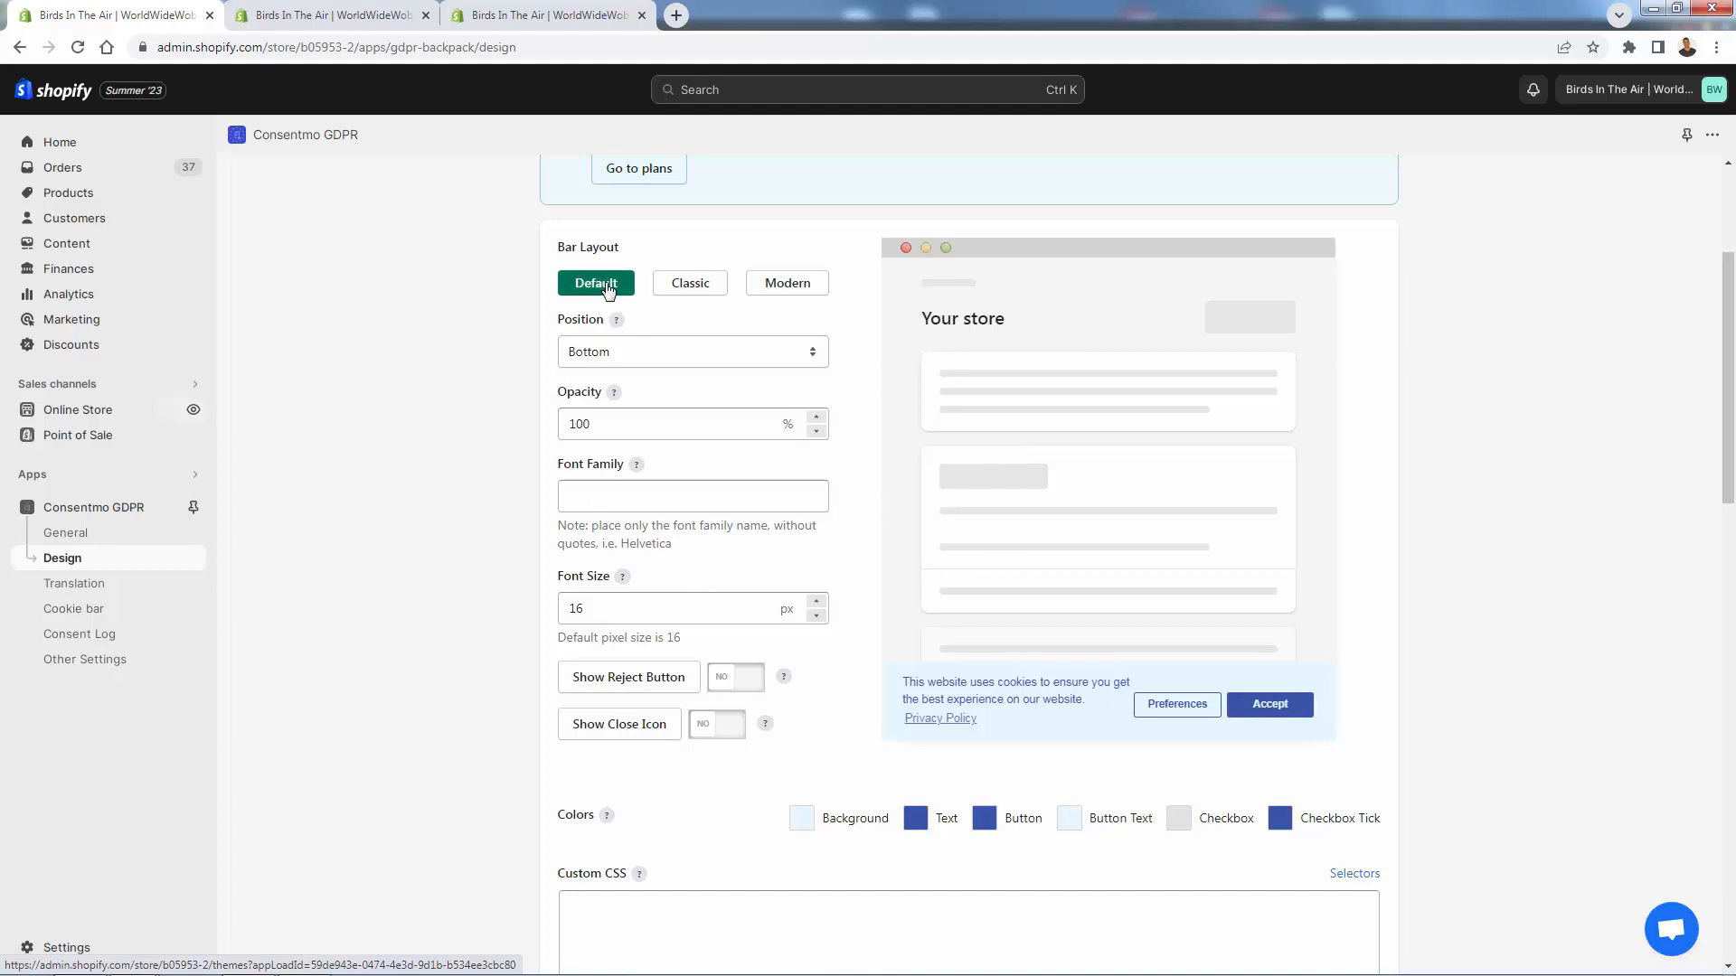
{"action": "left_click", "coordinate": [698, 290]}
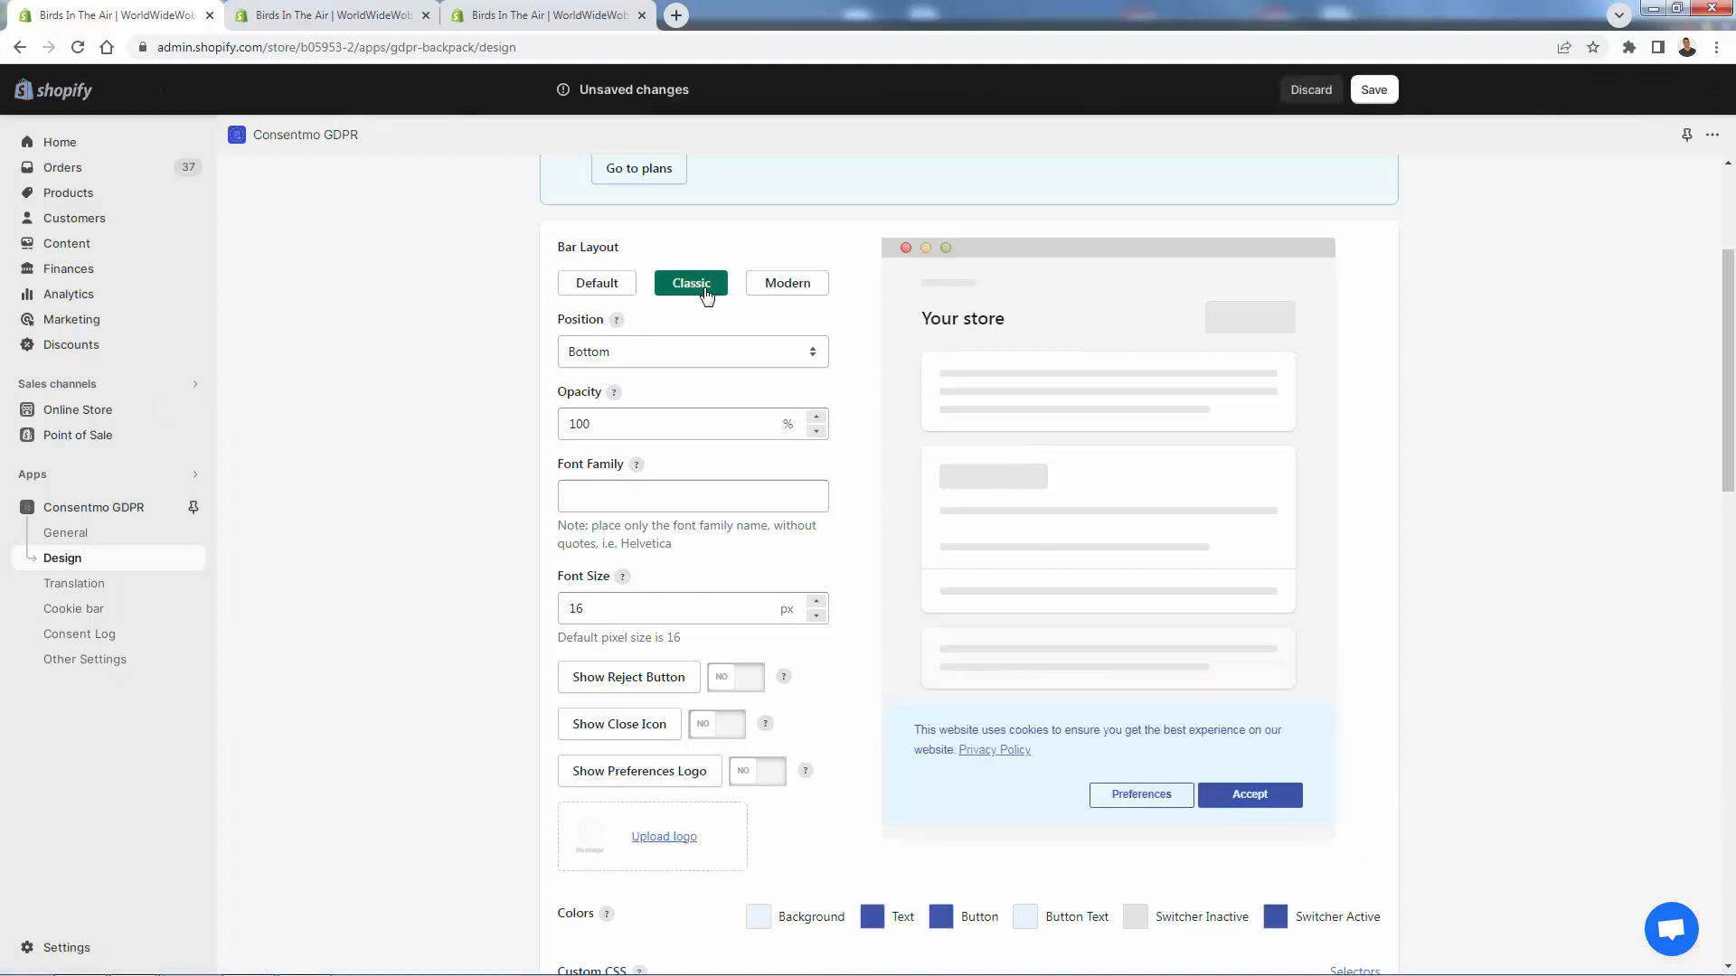
{"action": "left_click", "coordinate": [792, 296]}
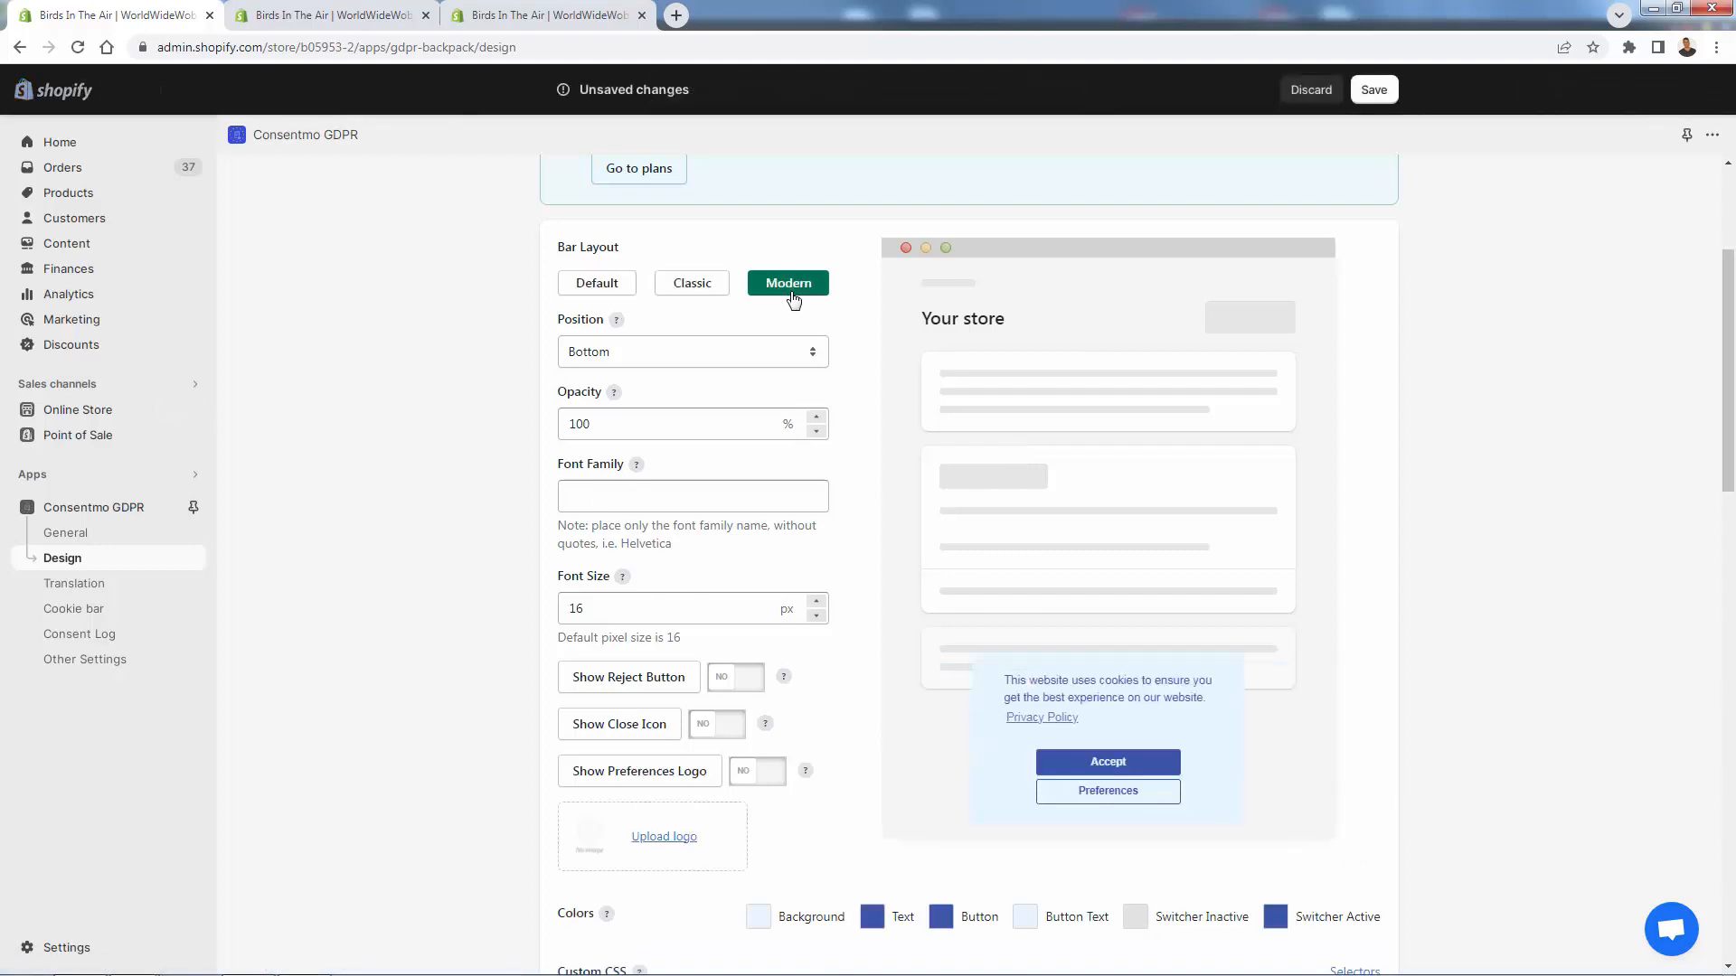
{"action": "left_click", "coordinate": [817, 432]}
{"action": "left_click", "coordinate": [816, 432]}
{"action": "left_click", "coordinate": [817, 433]}
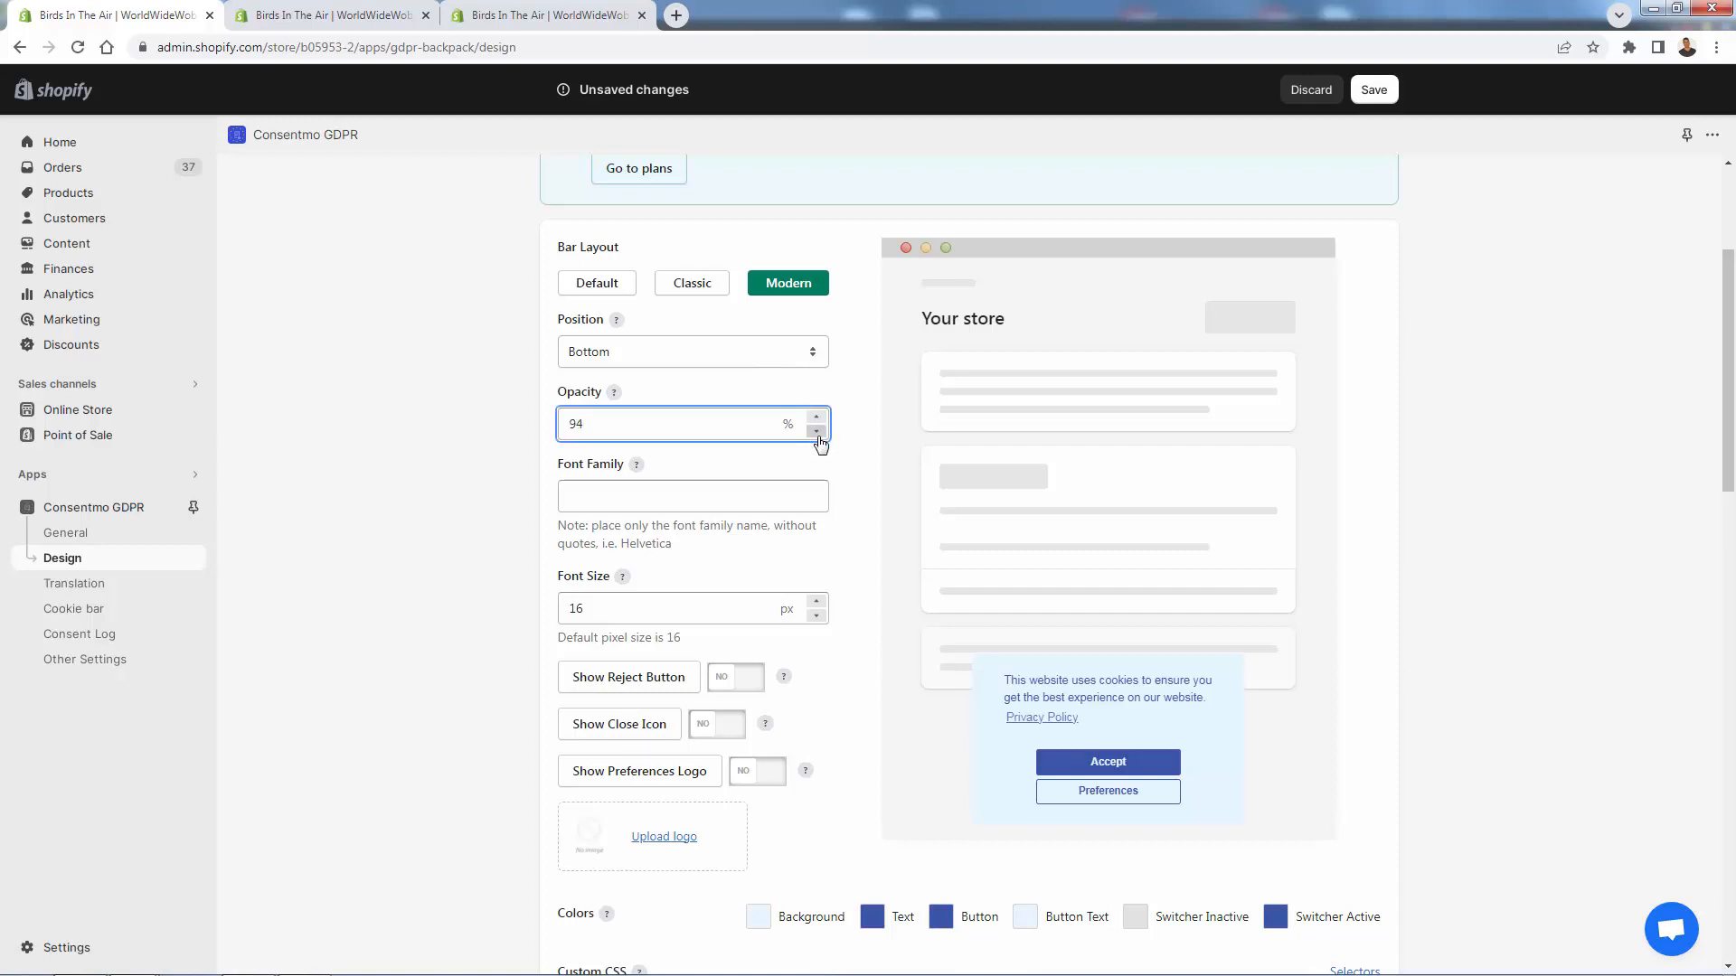
- Set the cookie bar opacity to 50 and the font size to 16 after trying 24 and 10
{"action": "key", "text": "ctrl+a"}
{"action": "type", "text": "50"}
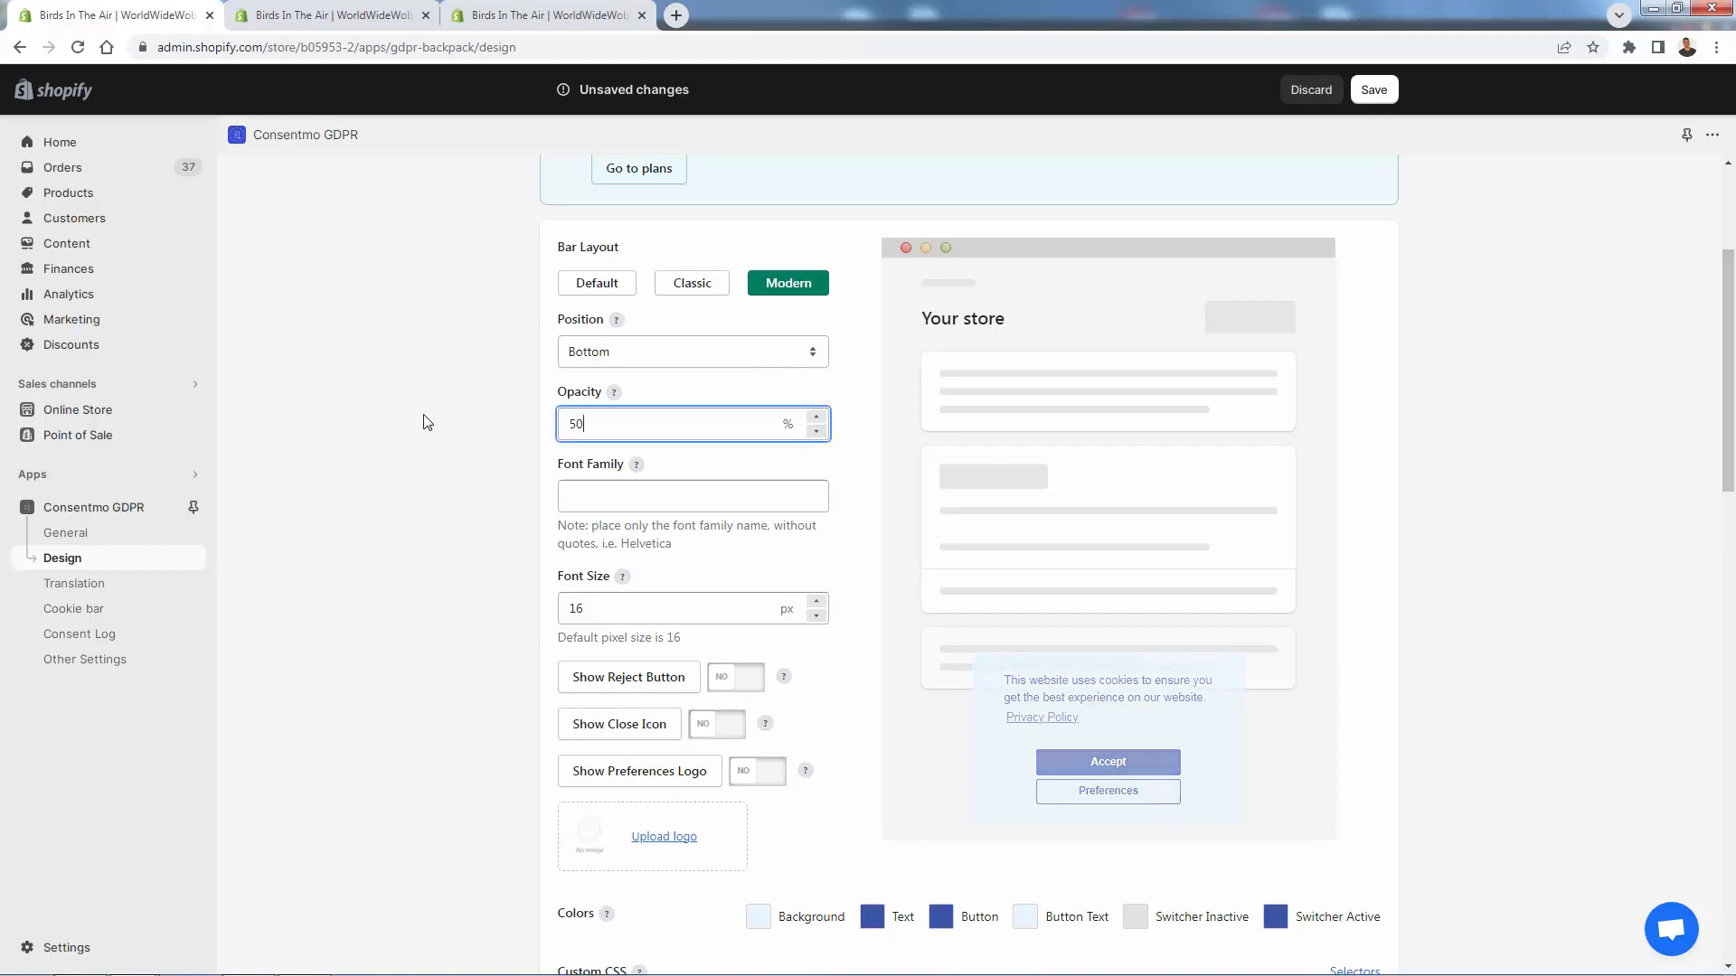
{"action": "key", "text": "Tab"}
{"action": "left_click", "coordinate": [428, 422]}
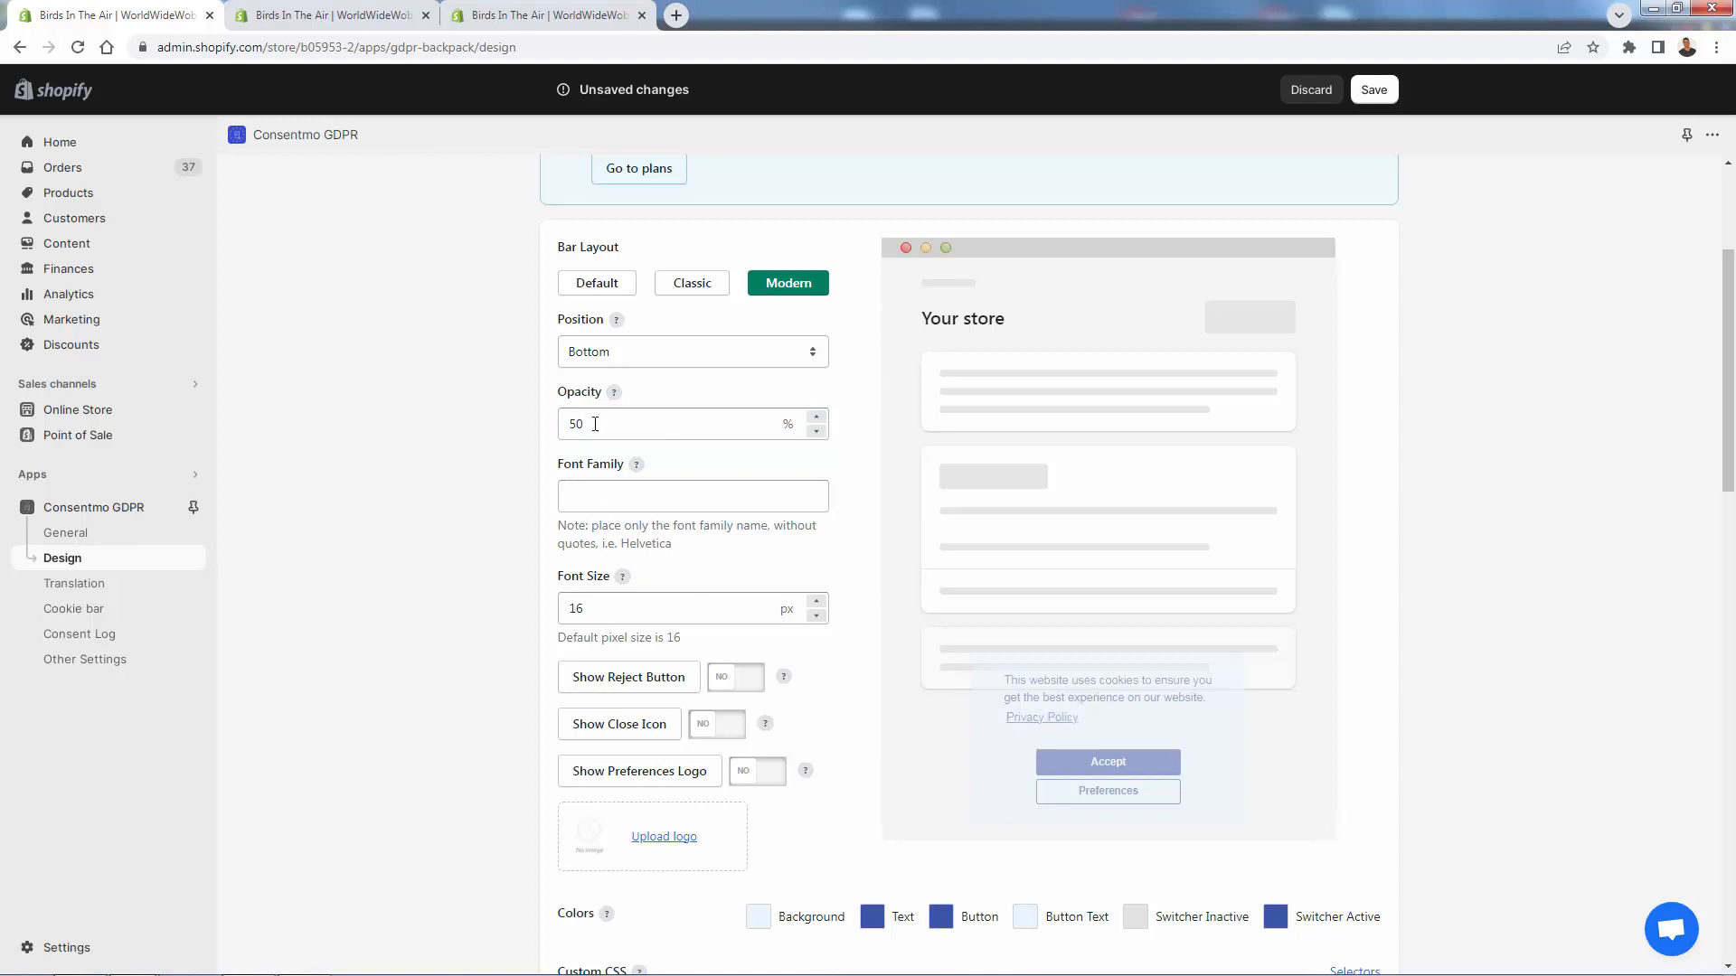
{"action": "key", "text": "ctrl+a"}
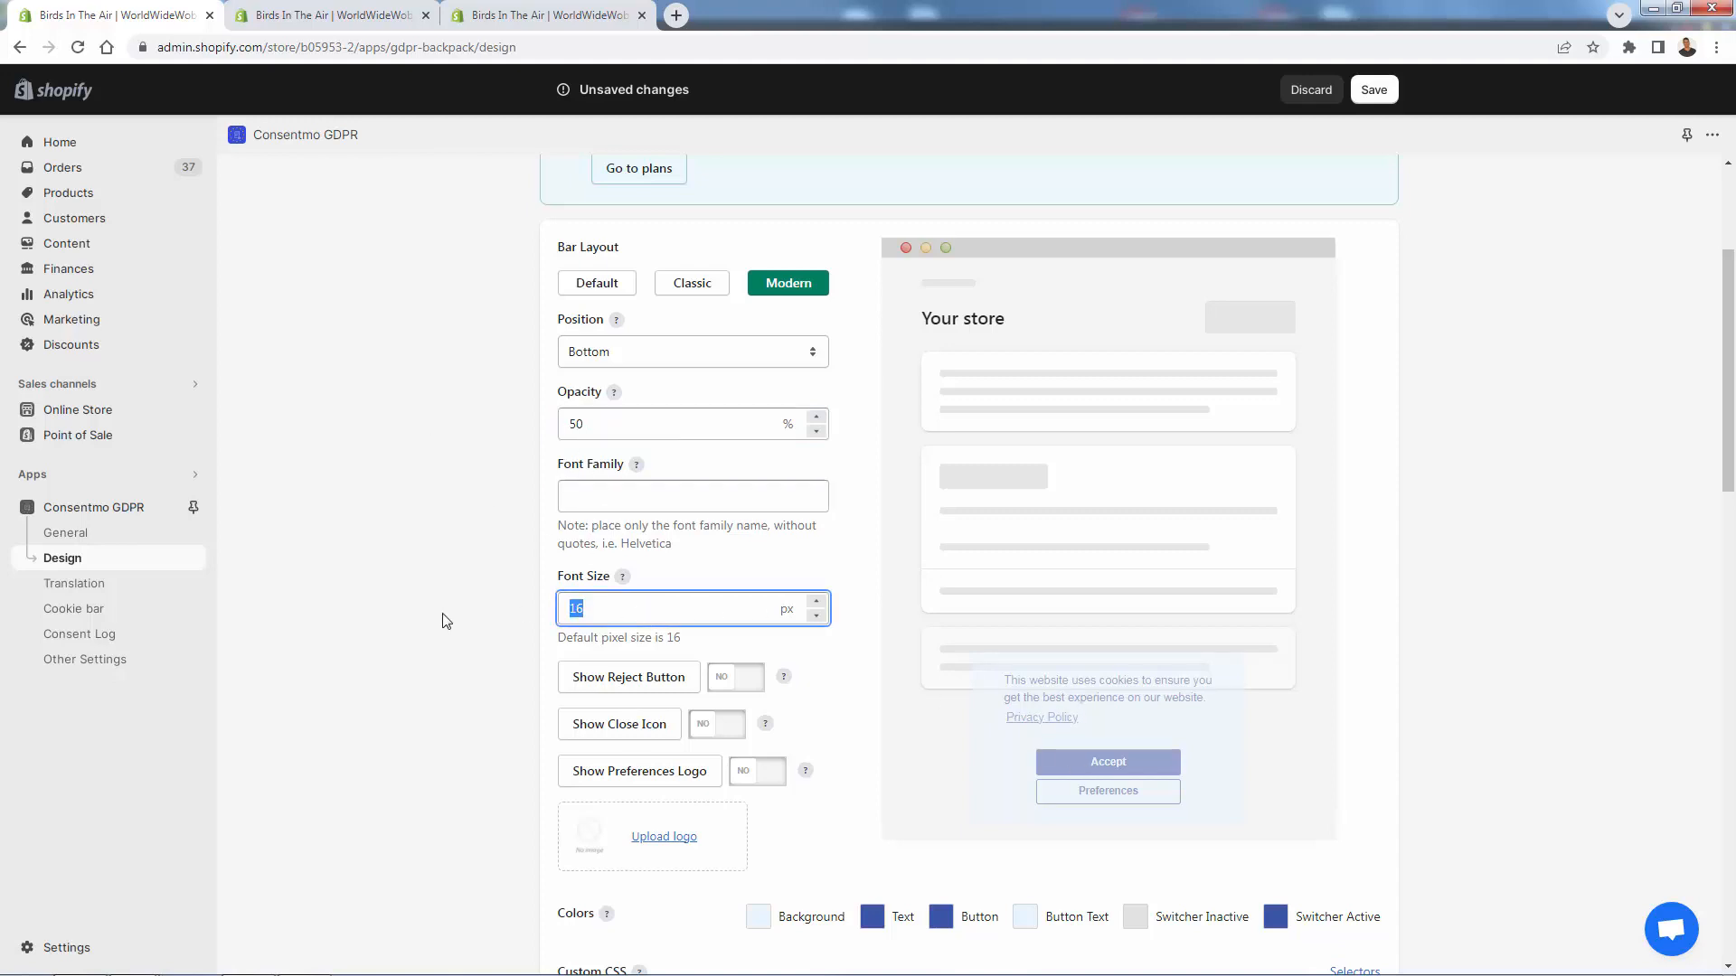
{"action": "type", "text": "24"}
{"action": "key", "text": "Return"}
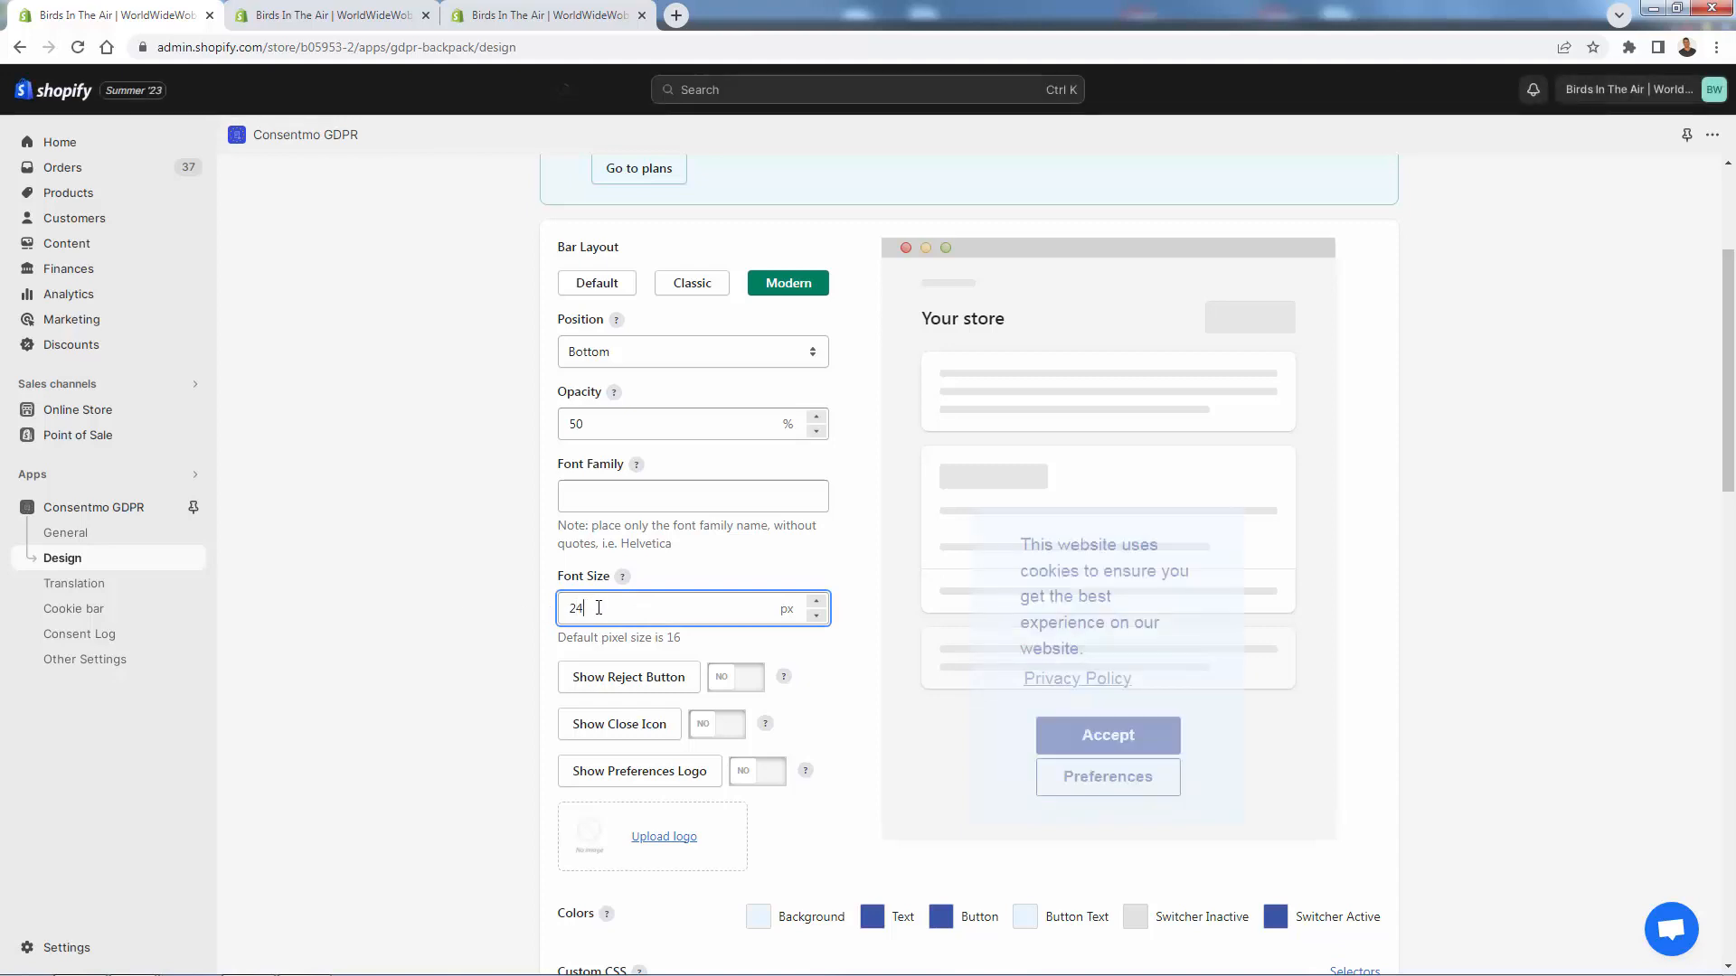
{"action": "key", "text": "ctrl+a"}
{"action": "type", "text": "10"}
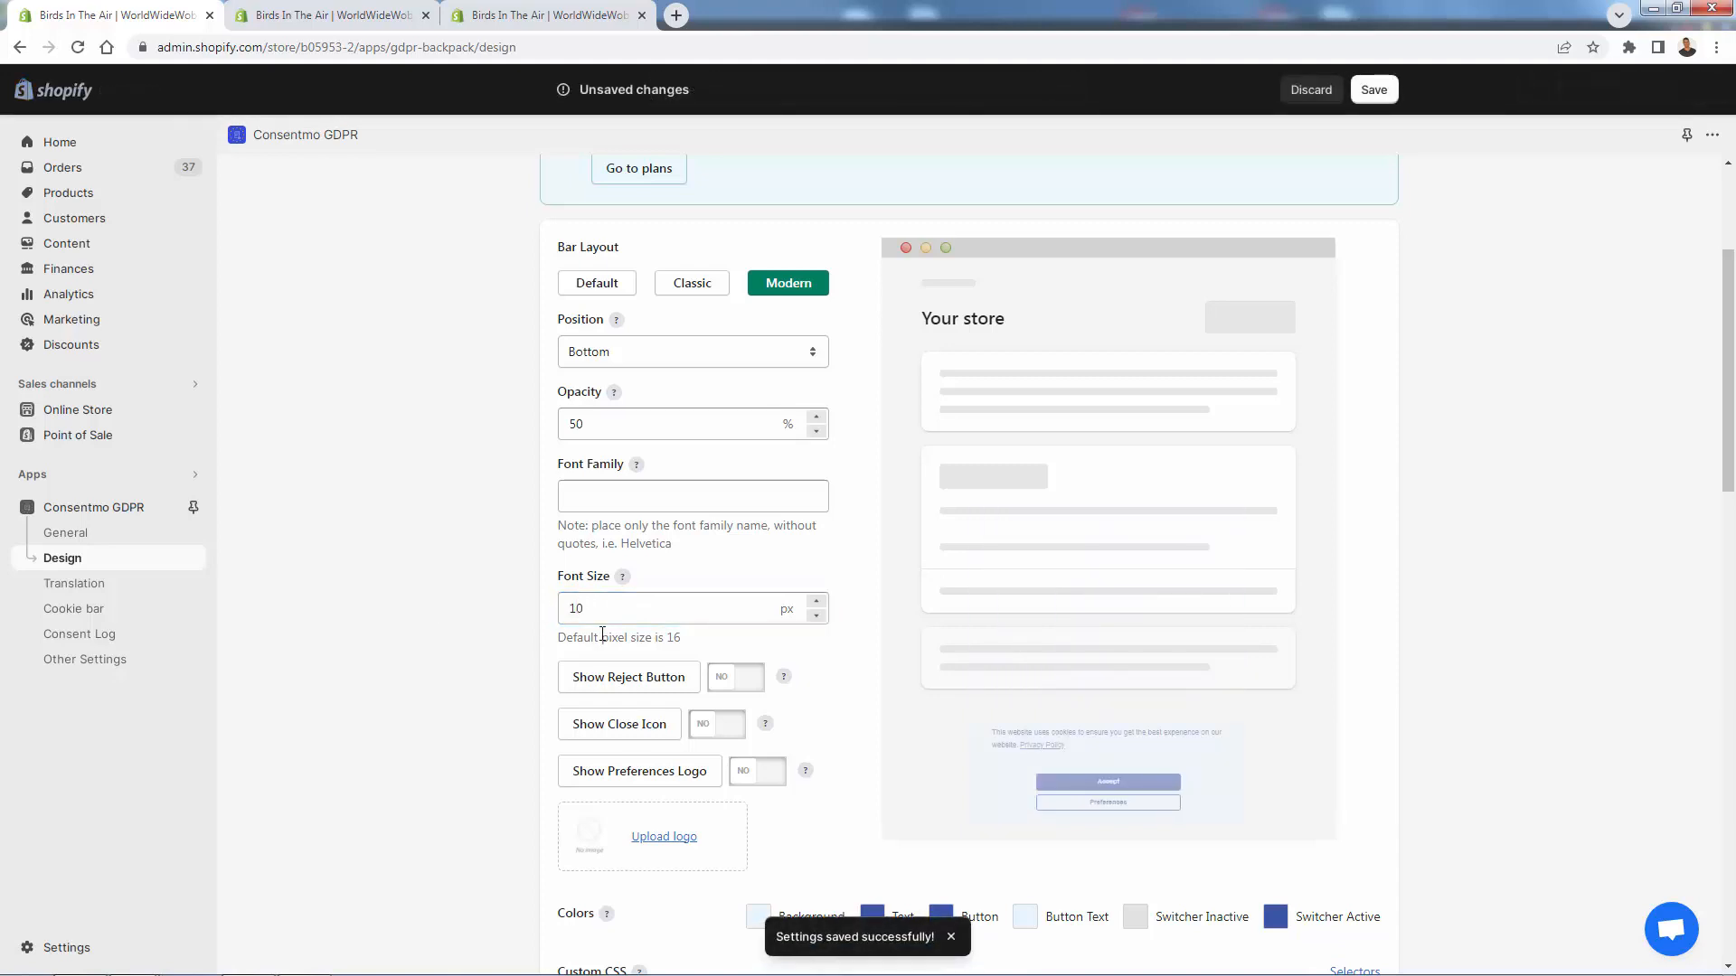
{"action": "key", "text": "ctrl+a"}
{"action": "type", "text": "16"}
{"action": "left_click", "coordinate": [504, 617]}
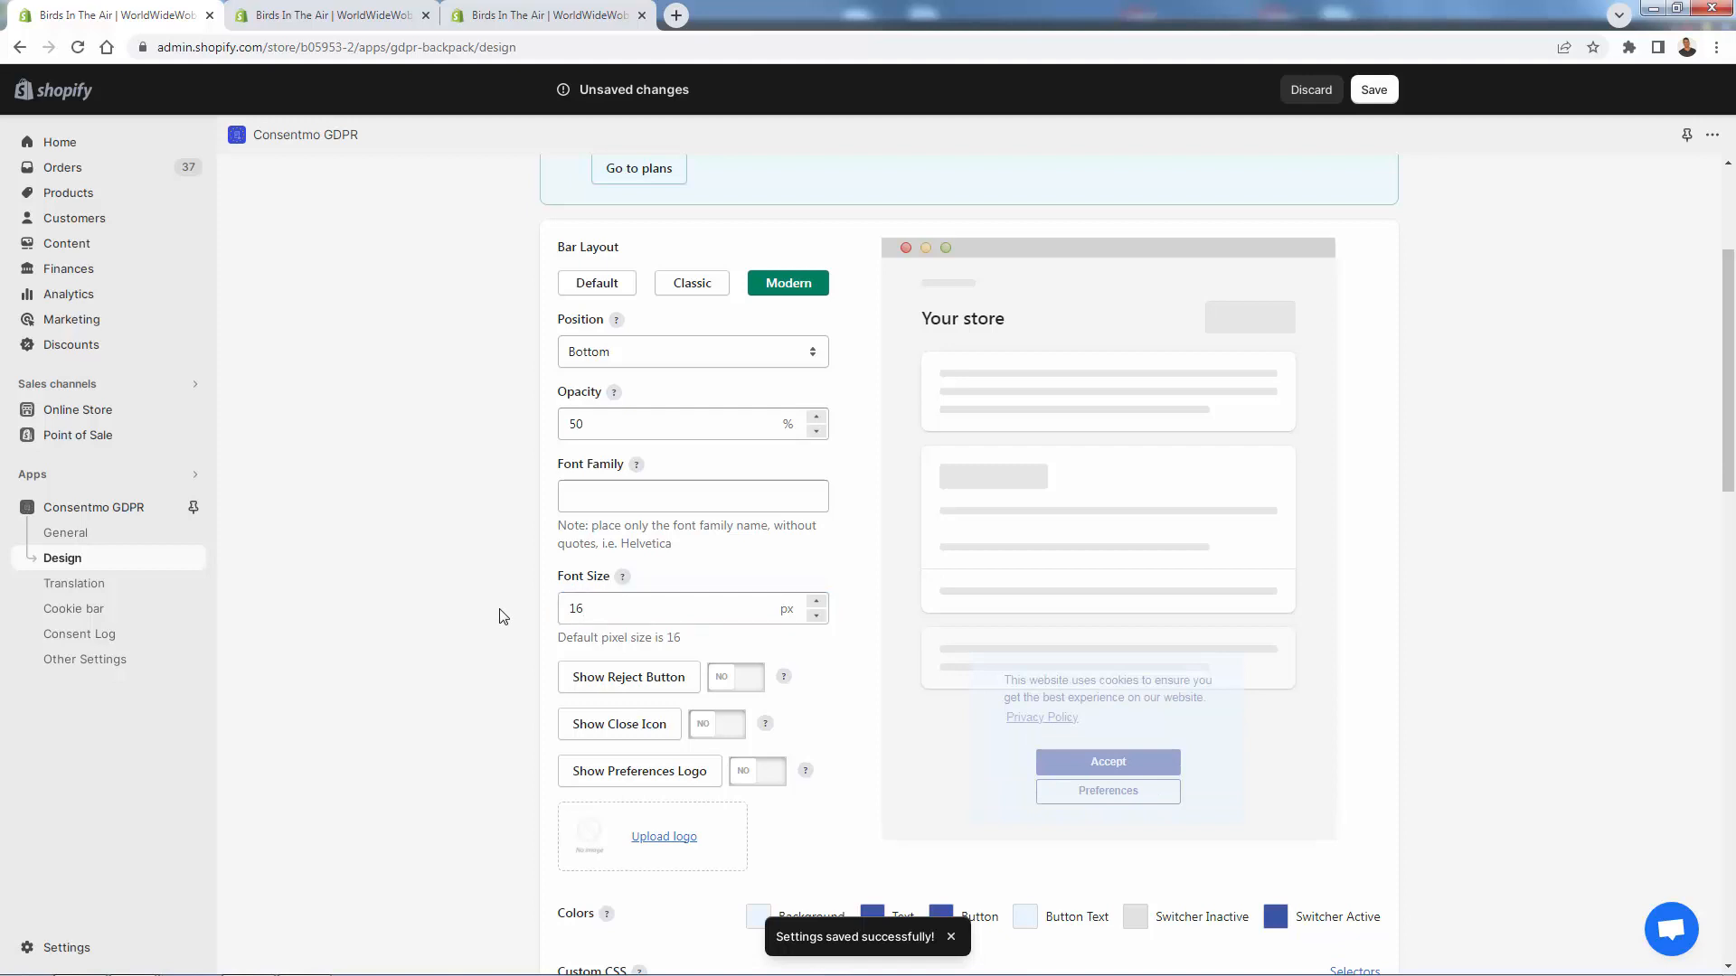
- Leave Reject Button and Close Icon off and switch Show Preferences Logo to YES
{"action": "left_click", "coordinate": [721, 687]}
{"action": "left_click", "coordinate": [723, 678]}
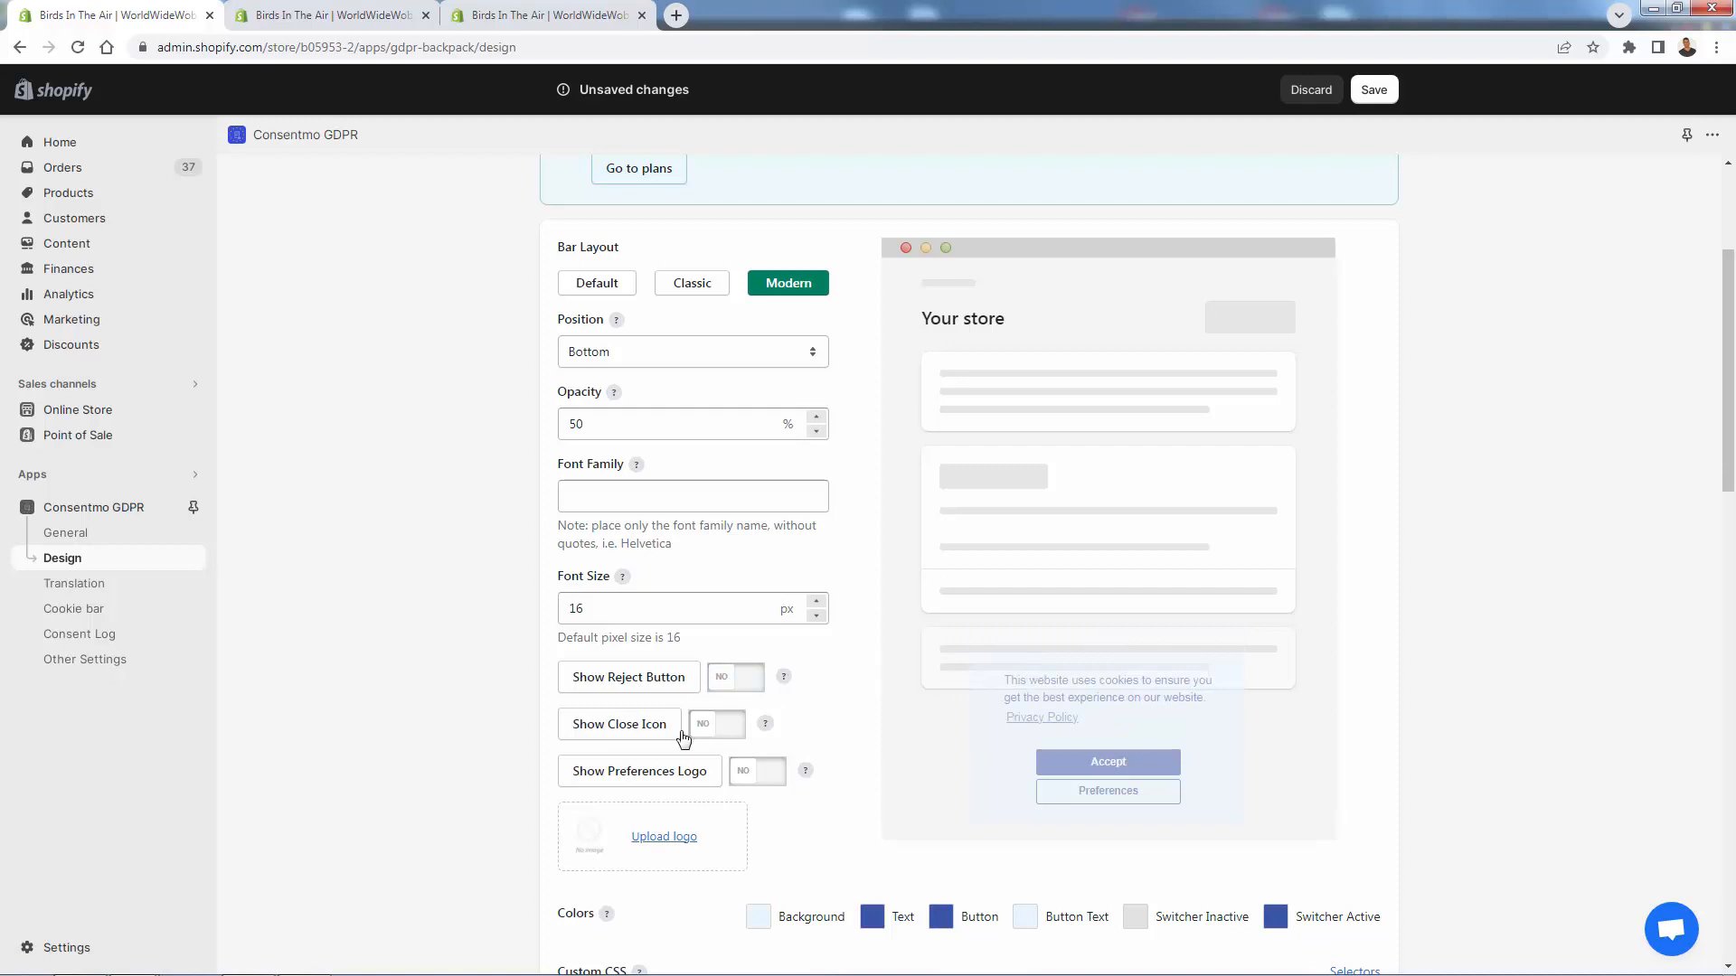
{"action": "left_click", "coordinate": [713, 735]}
{"action": "left_click", "coordinate": [713, 735]}
{"action": "left_click", "coordinate": [735, 729]}
{"action": "left_click", "coordinate": [759, 783]}
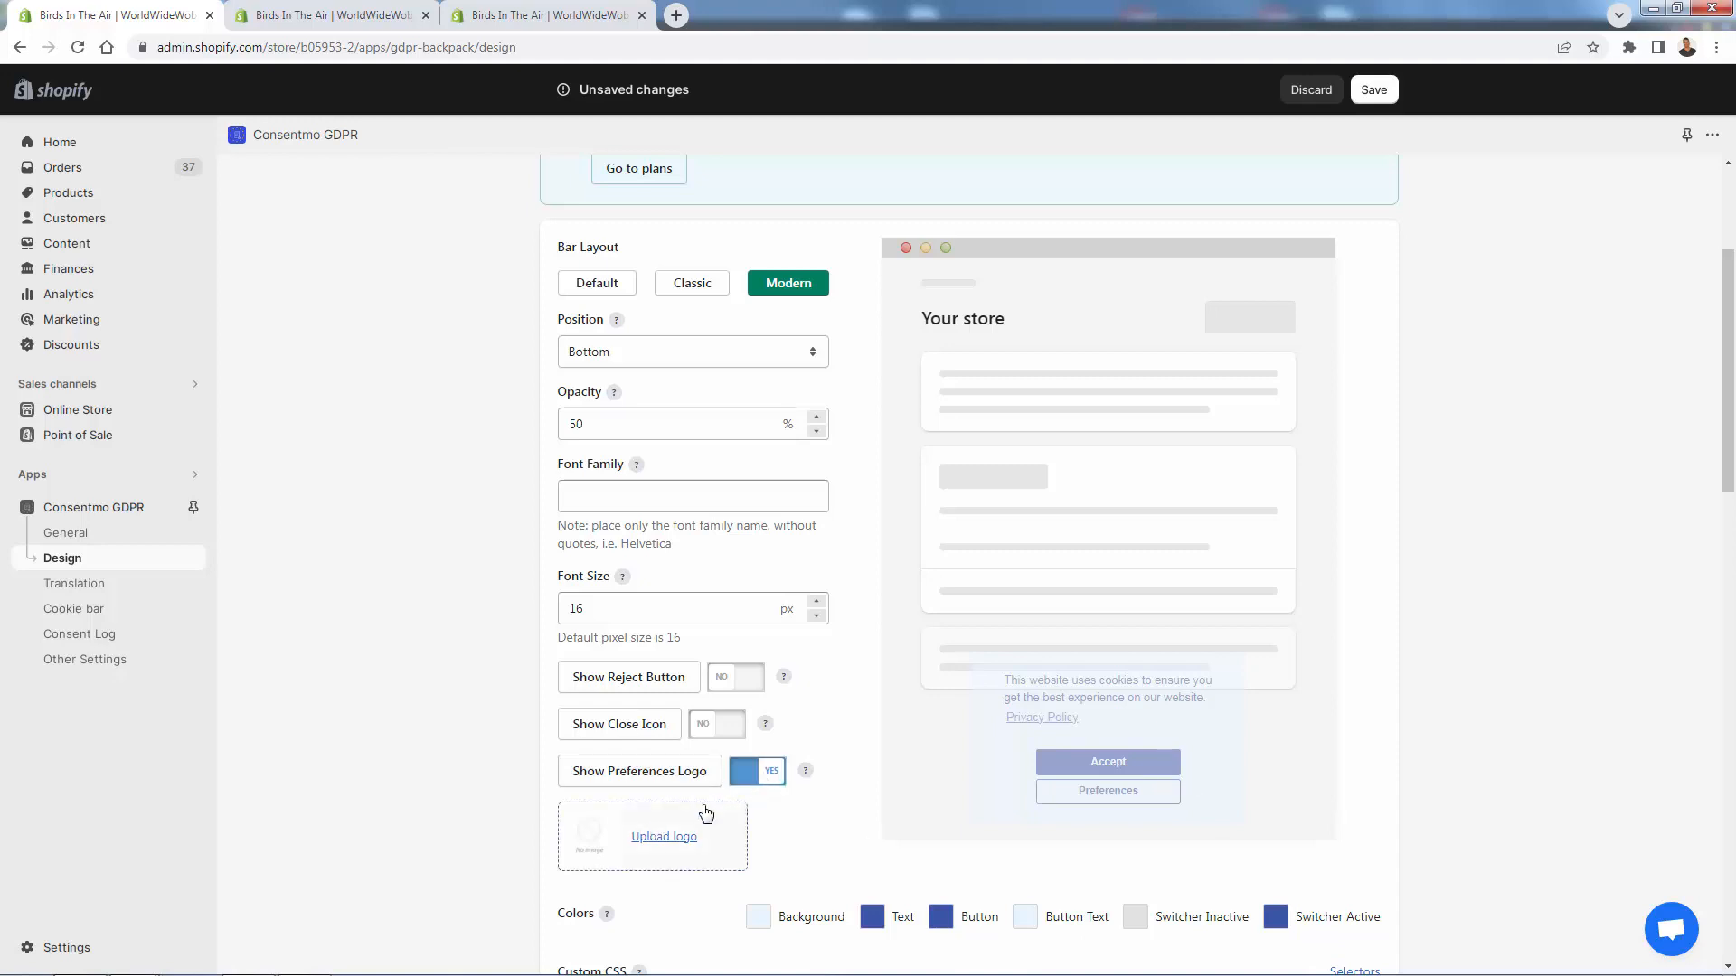
- Turn the preferences logo off again and review the remaining design settings
{"action": "left_click", "coordinate": [764, 771]}
{"action": "scroll", "coordinate": [479, 787], "scroll_direction": "down", "scroll_amount": 2}
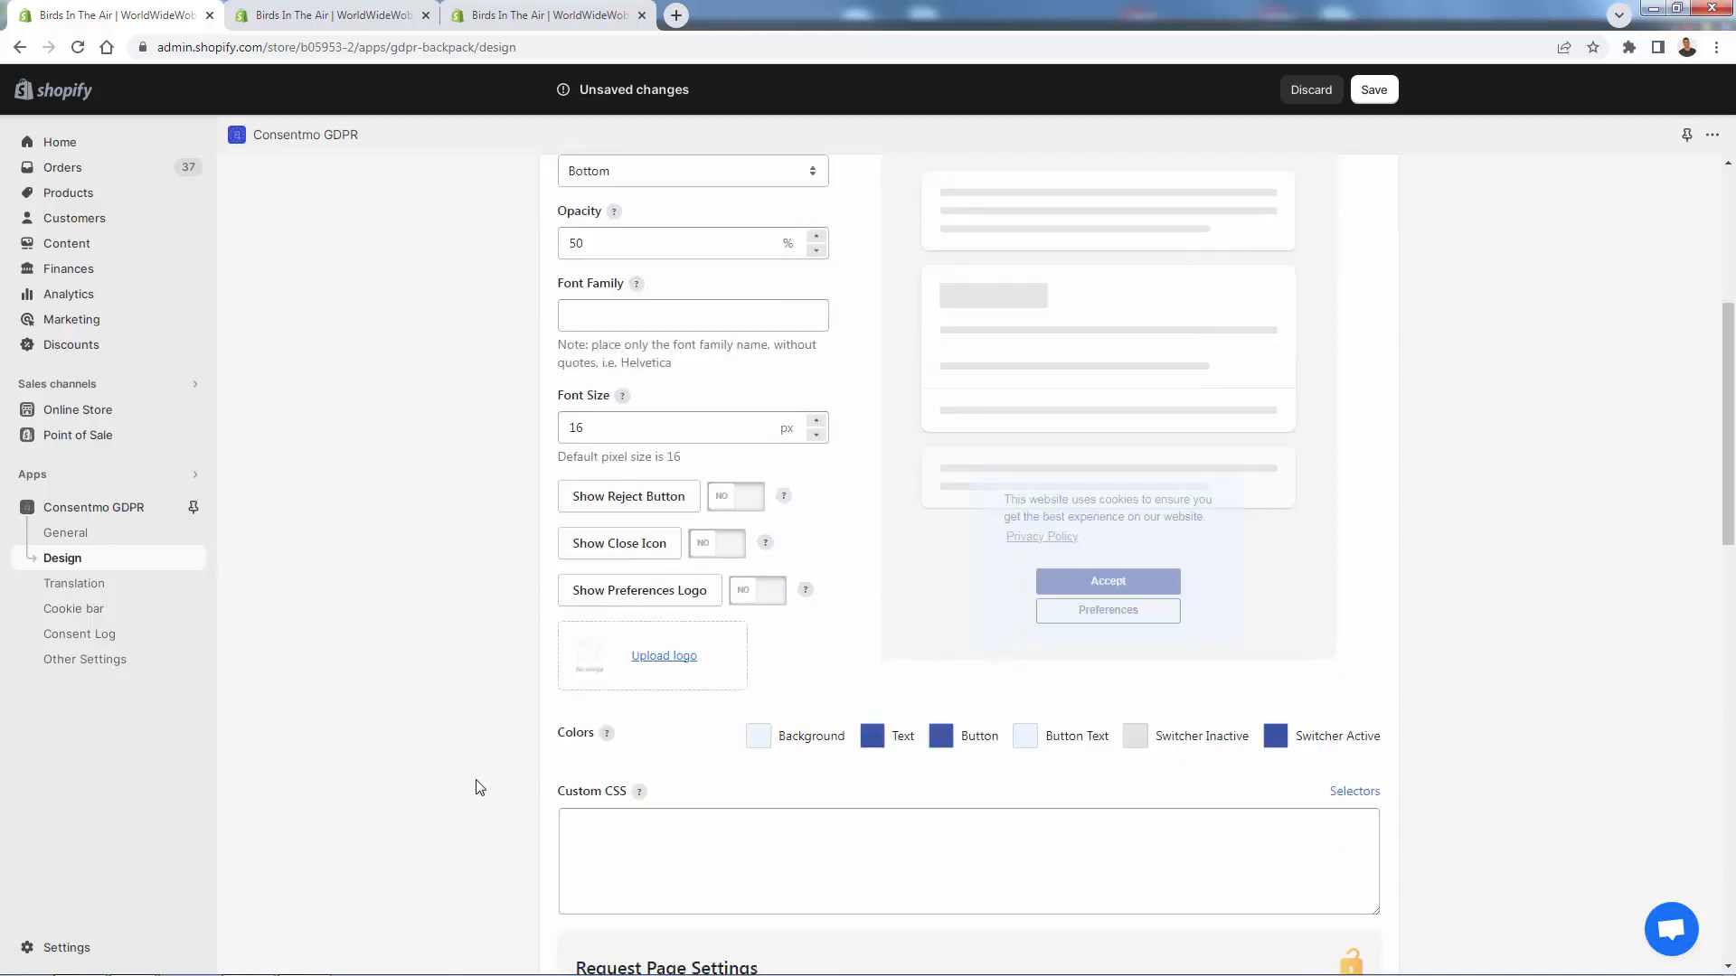
{"action": "scroll", "coordinate": [477, 788], "scroll_direction": "down", "scroll_amount": 4}
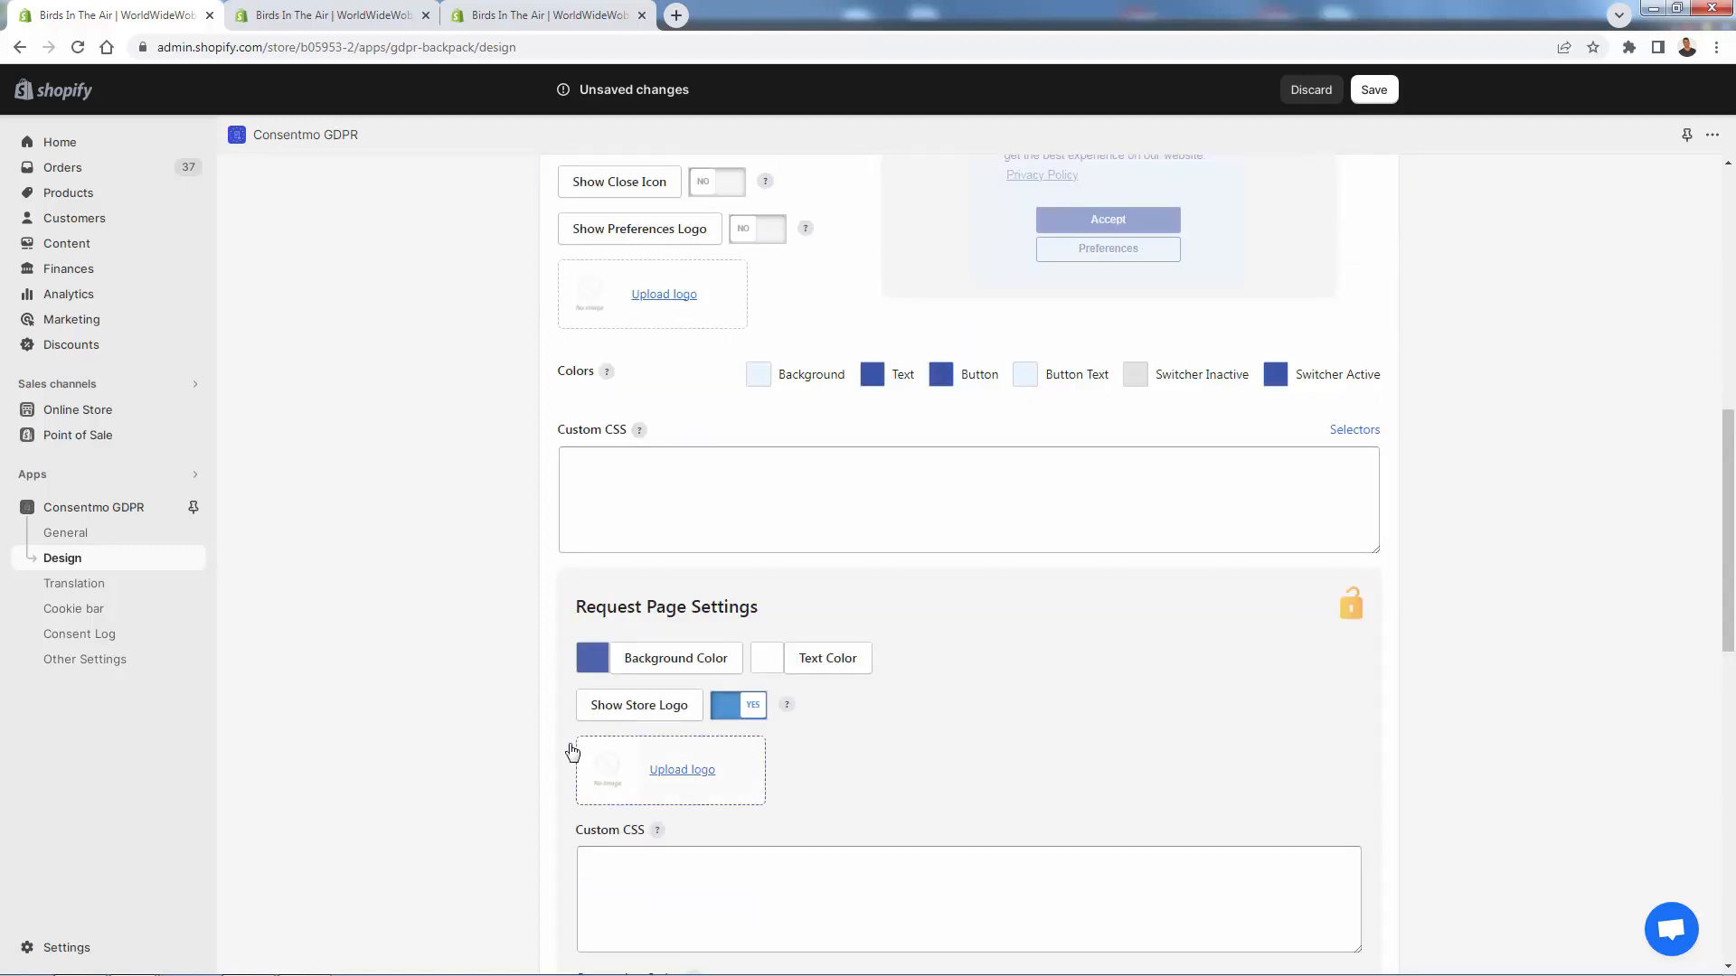
{"action": "scroll", "coordinate": [572, 751], "scroll_direction": "down", "scroll_amount": 1}
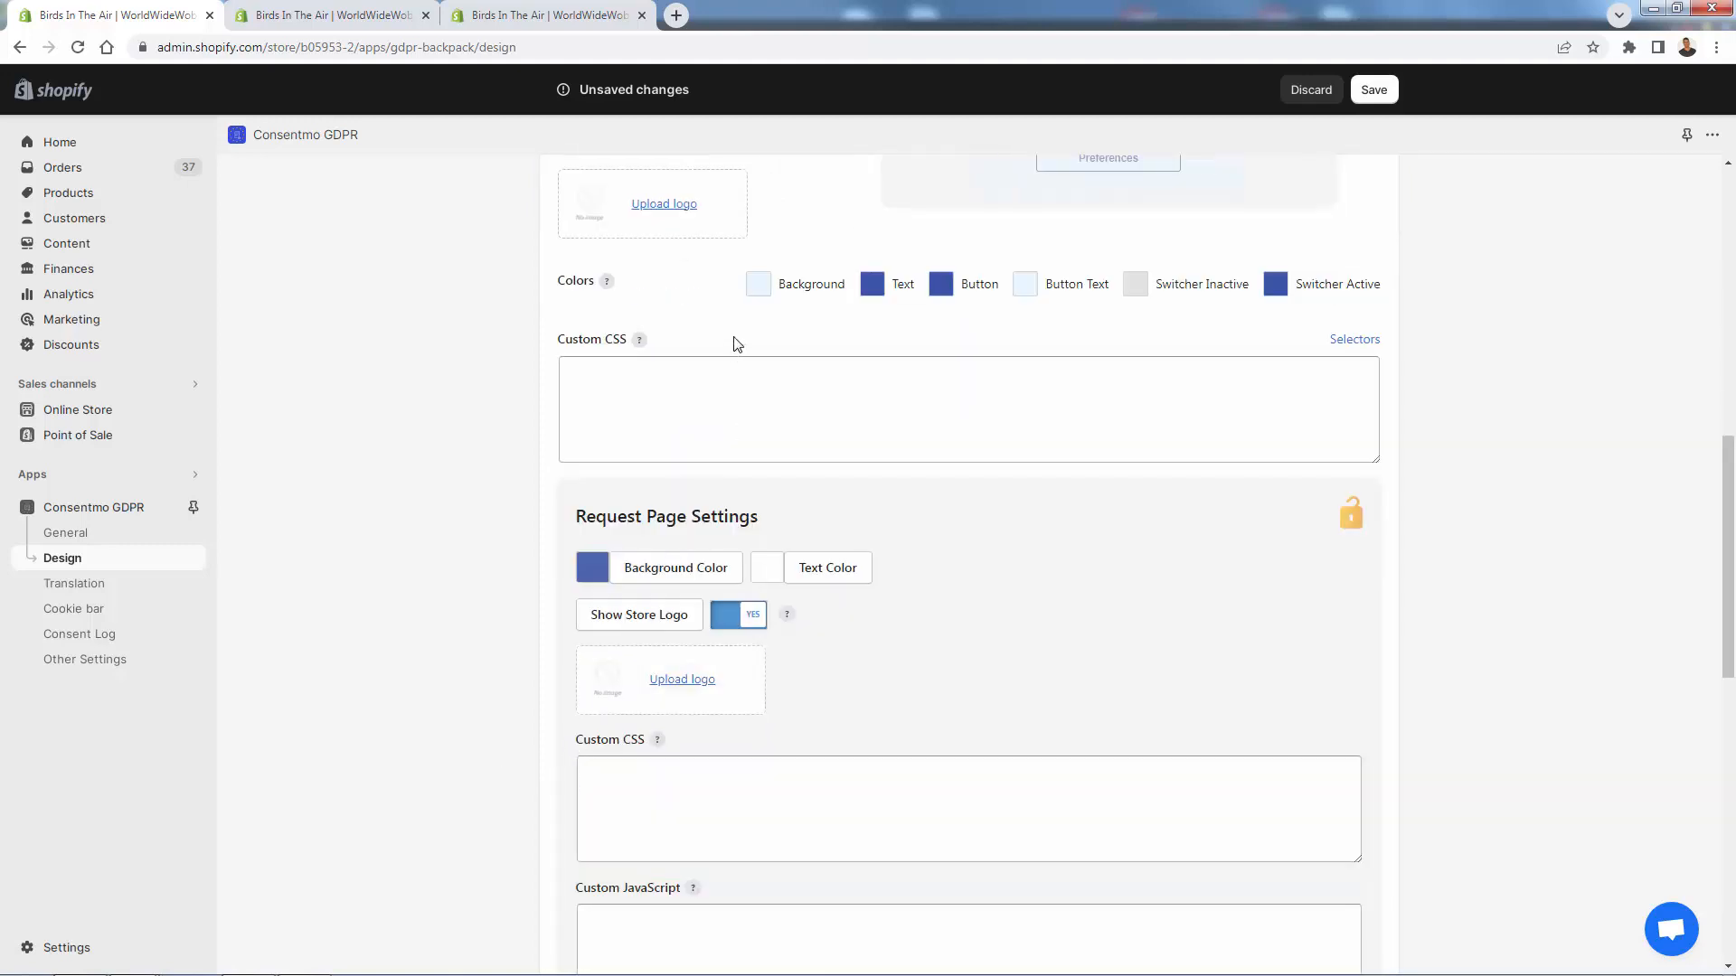
{"action": "scroll", "coordinate": [732, 344], "scroll_direction": "down", "scroll_amount": 3}
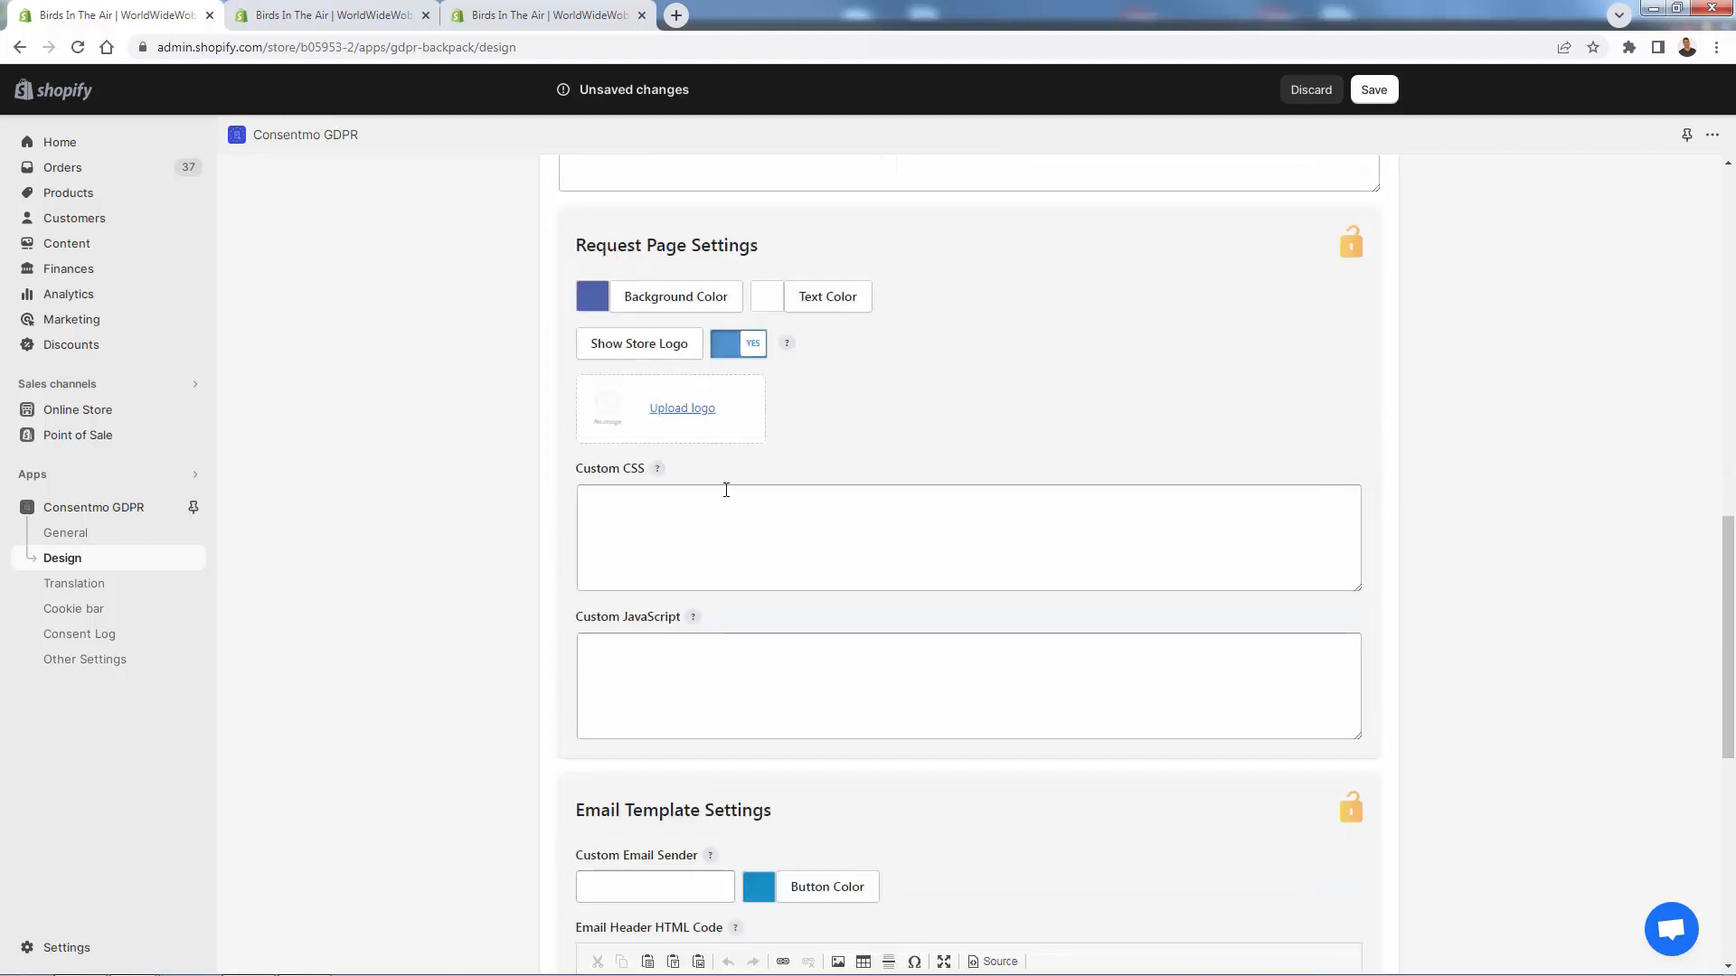
{"action": "scroll", "coordinate": [728, 450], "scroll_direction": "down", "scroll_amount": 1}
{"action": "scroll", "coordinate": [728, 450], "scroll_direction": "down", "scroll_amount": 5}
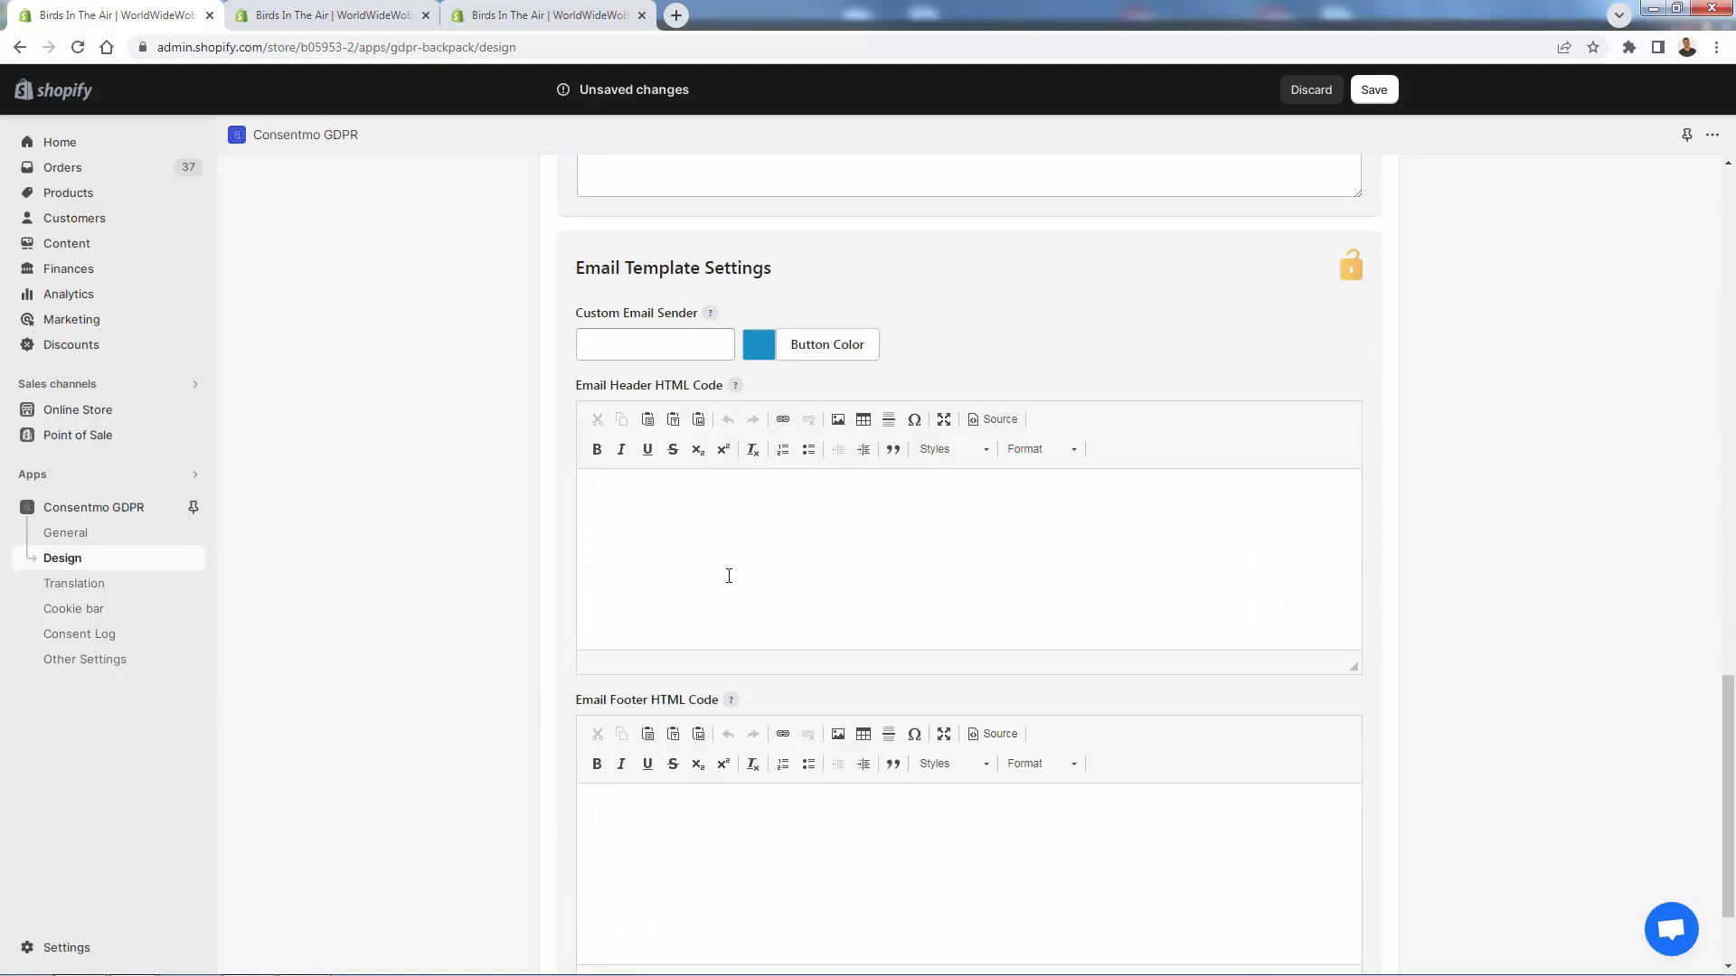
{"action": "scroll", "coordinate": [779, 778], "scroll_direction": "down", "scroll_amount": 2}
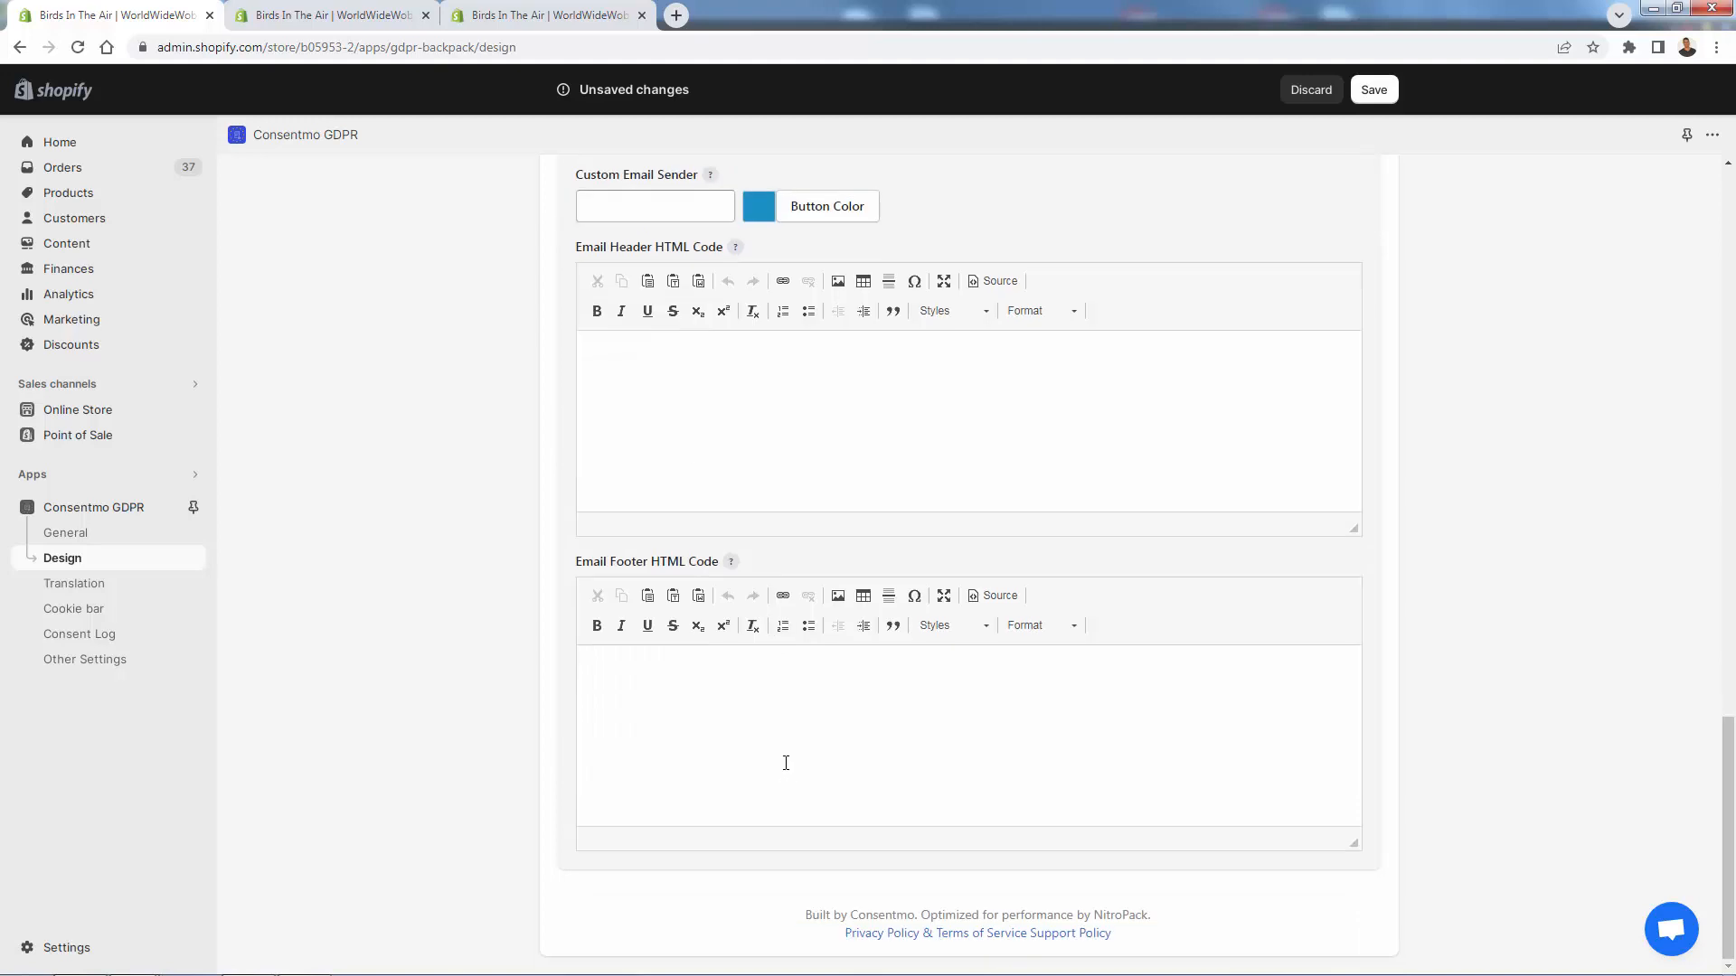
{"action": "scroll", "coordinate": [760, 702], "scroll_direction": "up", "scroll_amount": 13}
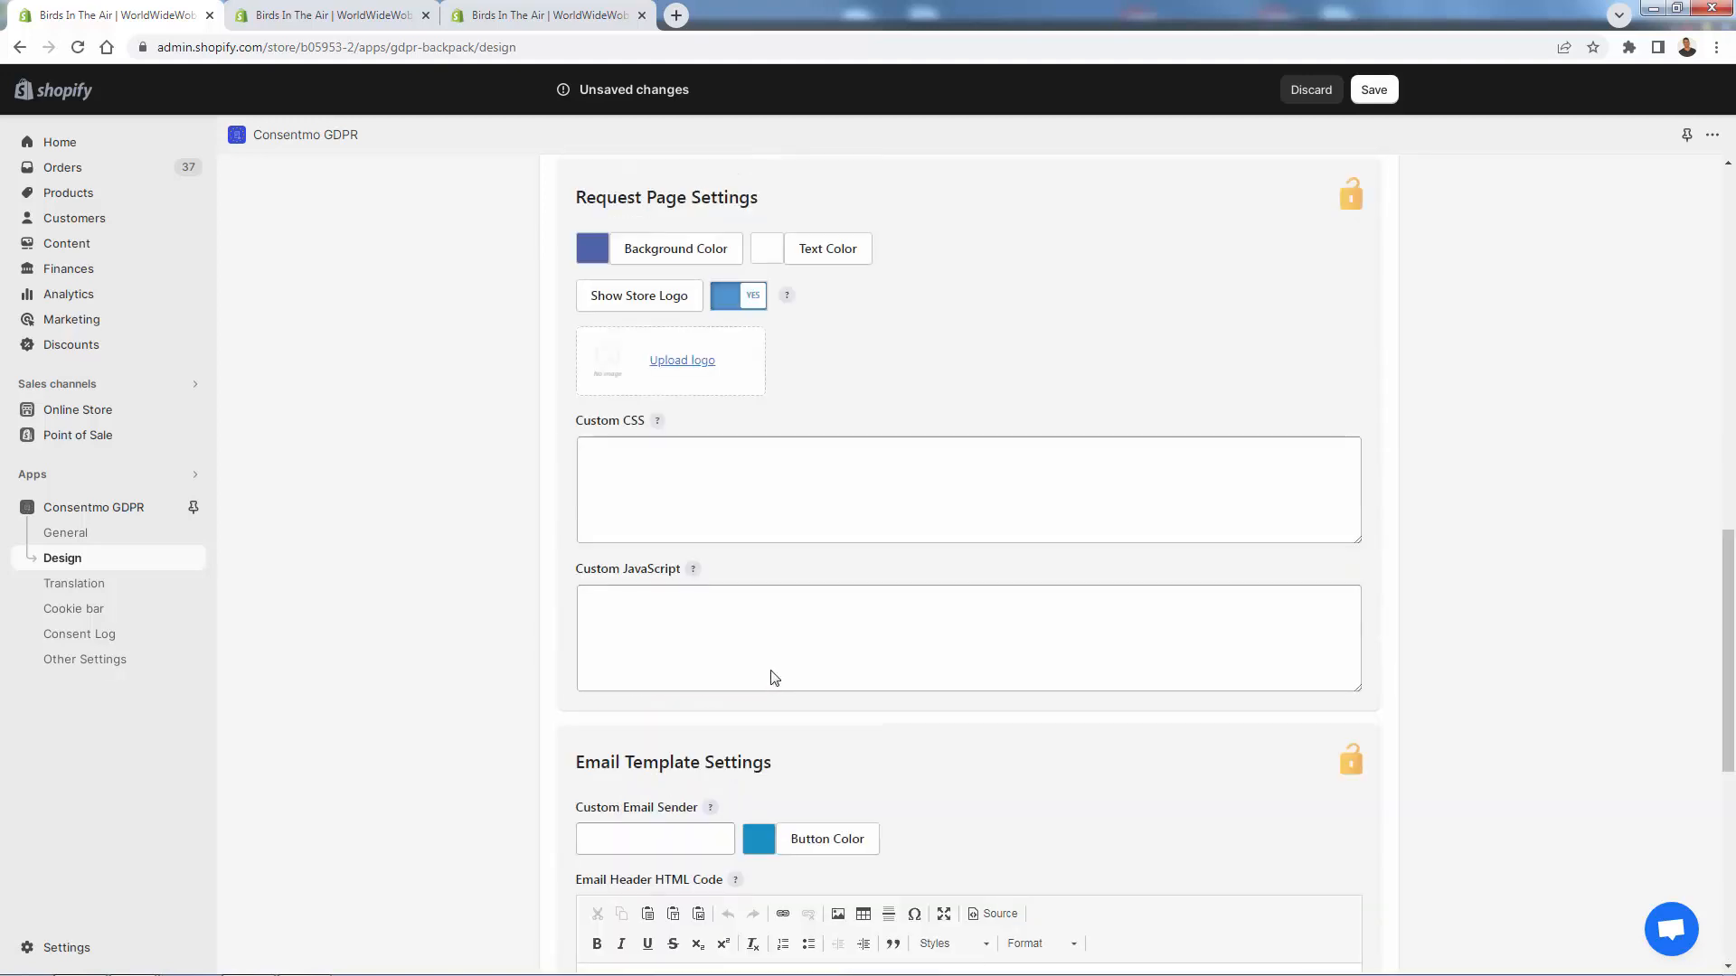
{"action": "scroll", "coordinate": [783, 651], "scroll_direction": "up", "scroll_amount": 6}
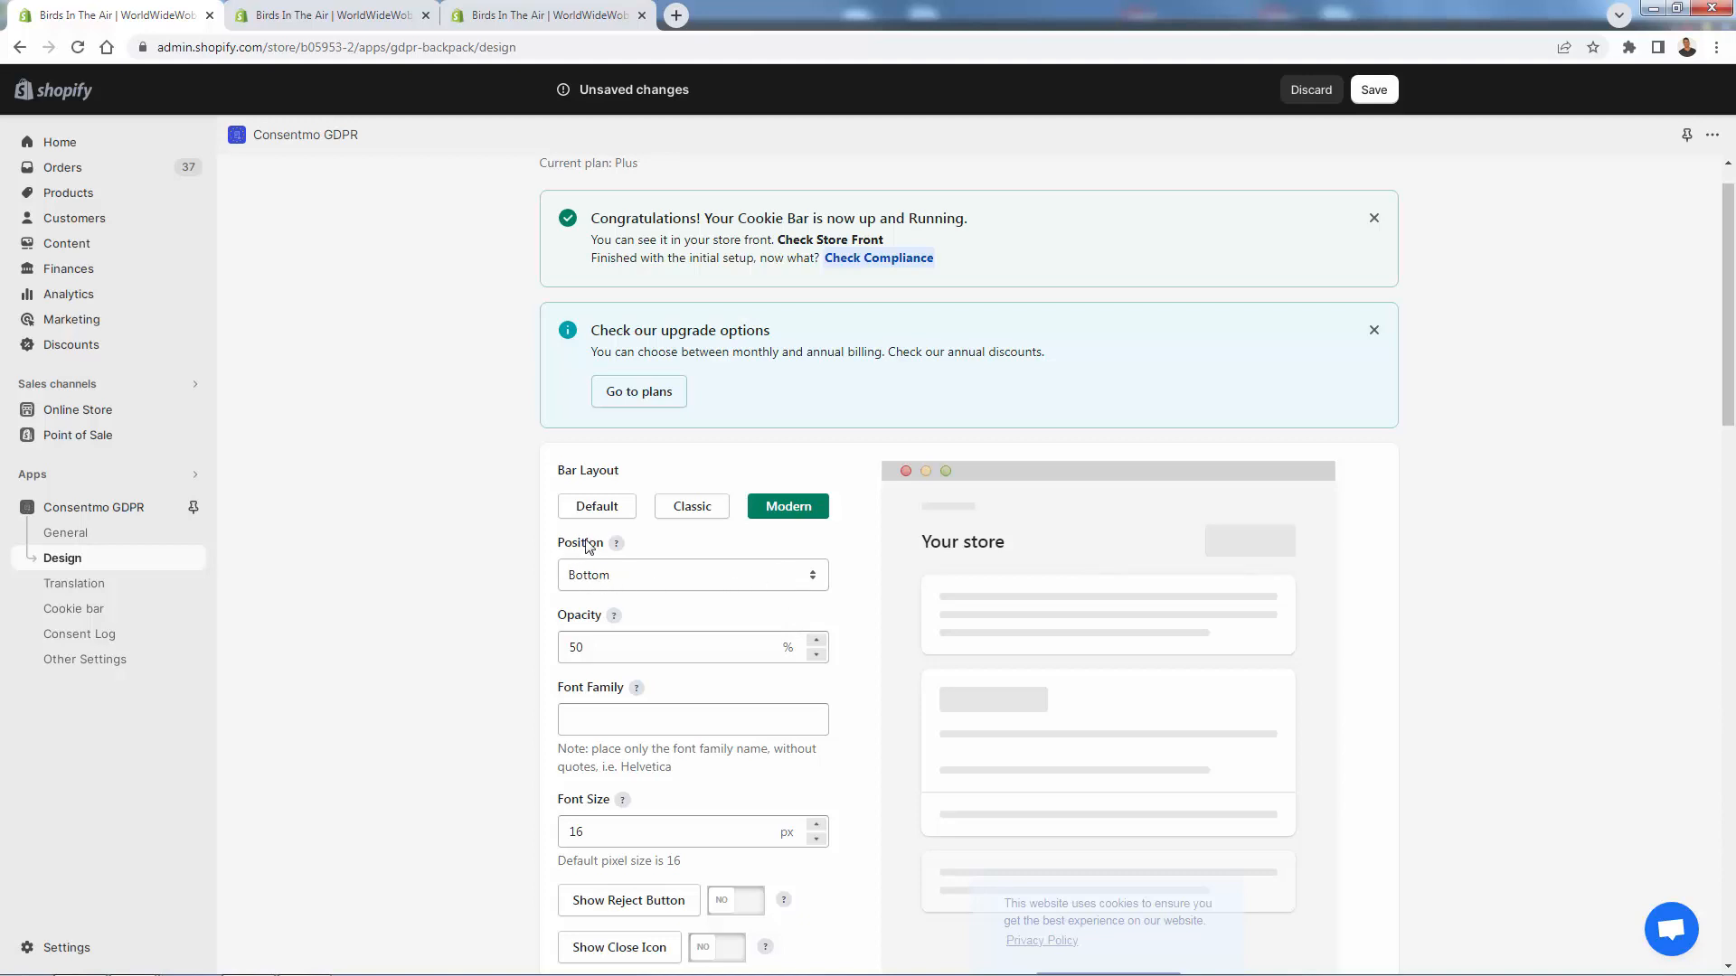
{"action": "scroll", "coordinate": [575, 546], "scroll_direction": "down", "scroll_amount": 2}
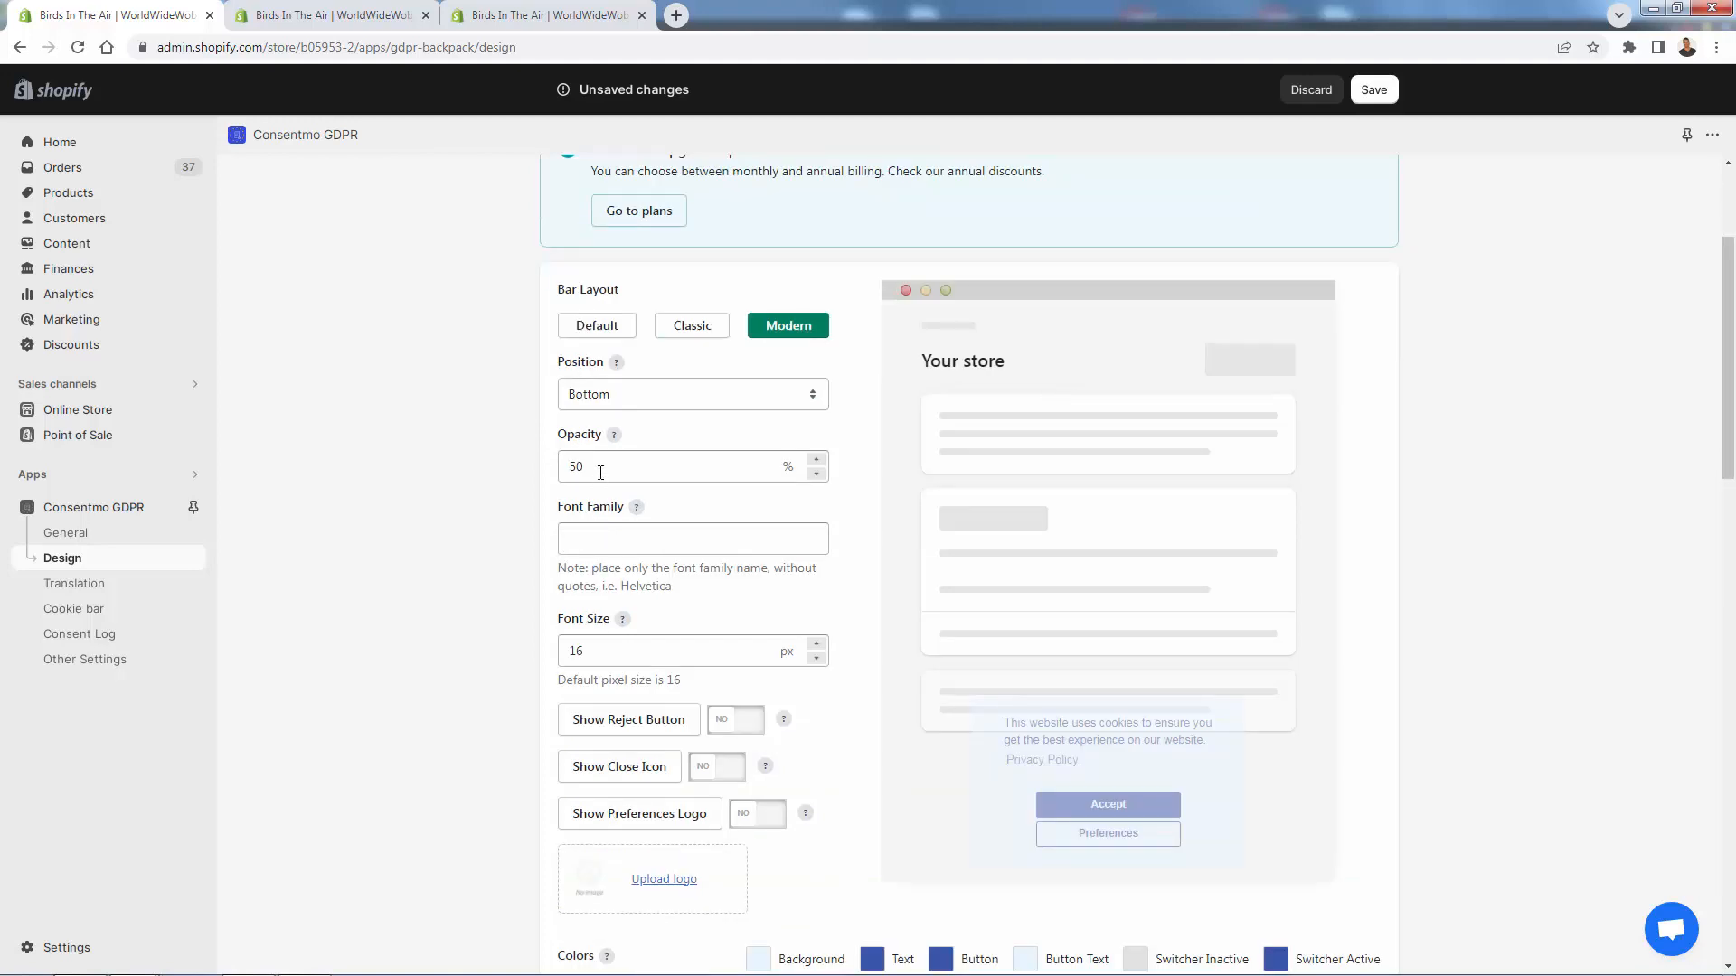
- Reapply the Modern layout, save the design, and reload the theme editor tab
{"action": "left_click", "coordinate": [680, 327]}
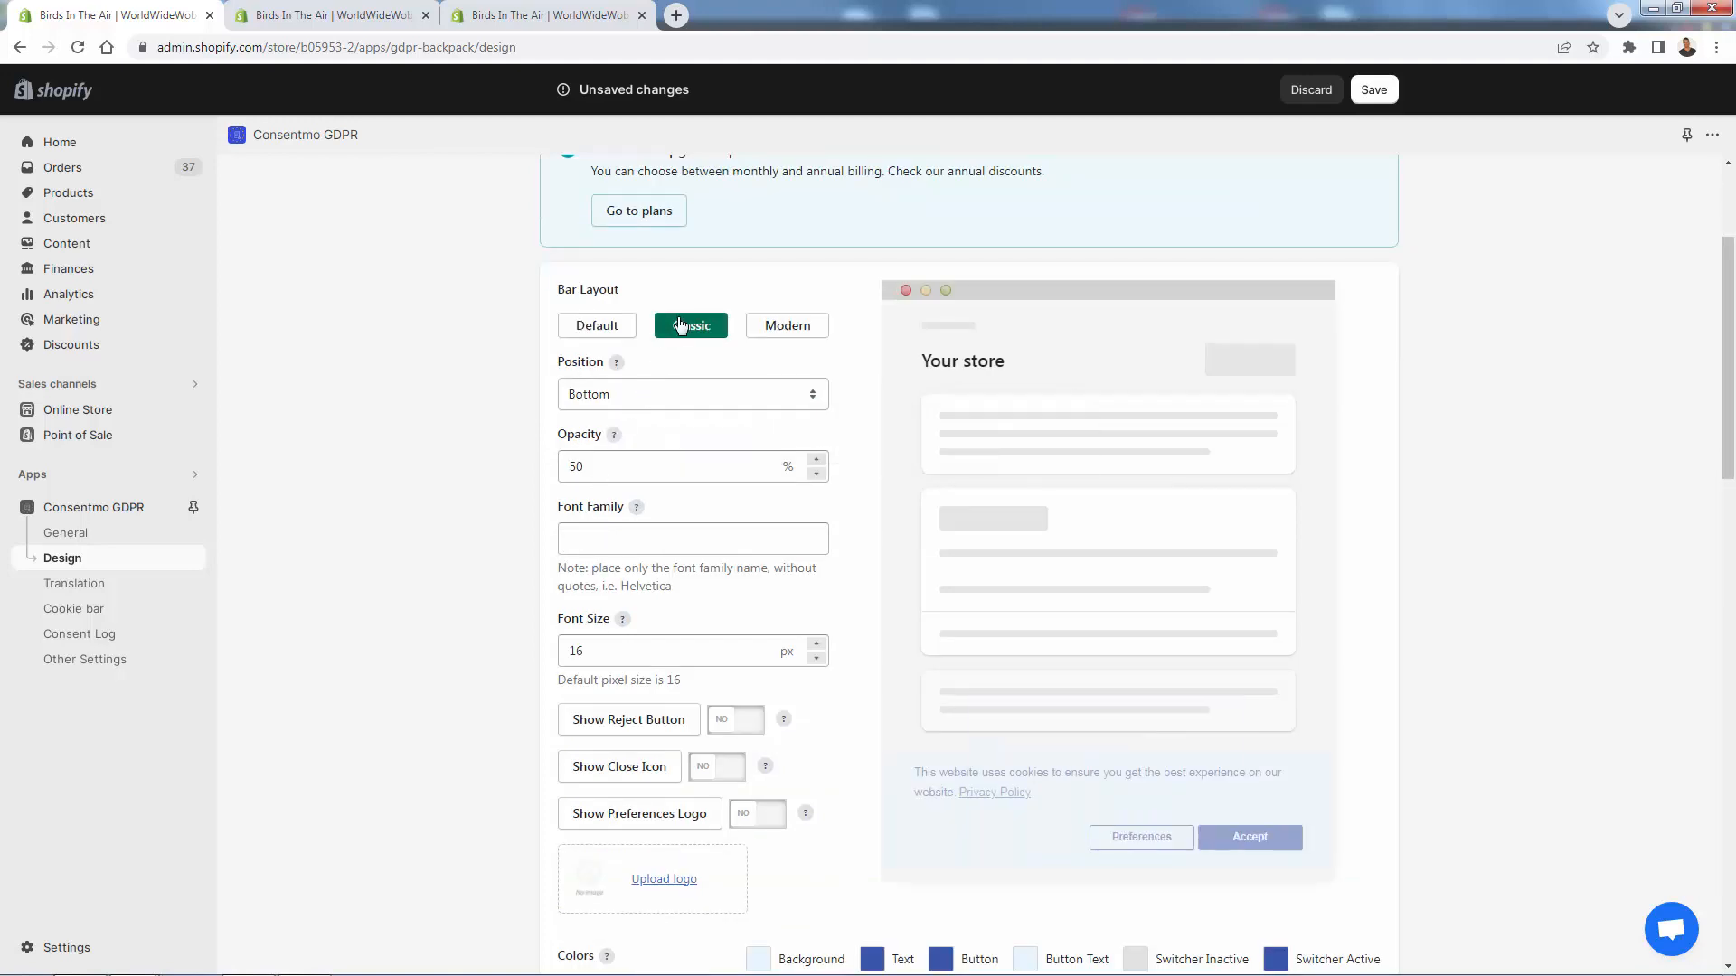
{"action": "left_click", "coordinate": [767, 325]}
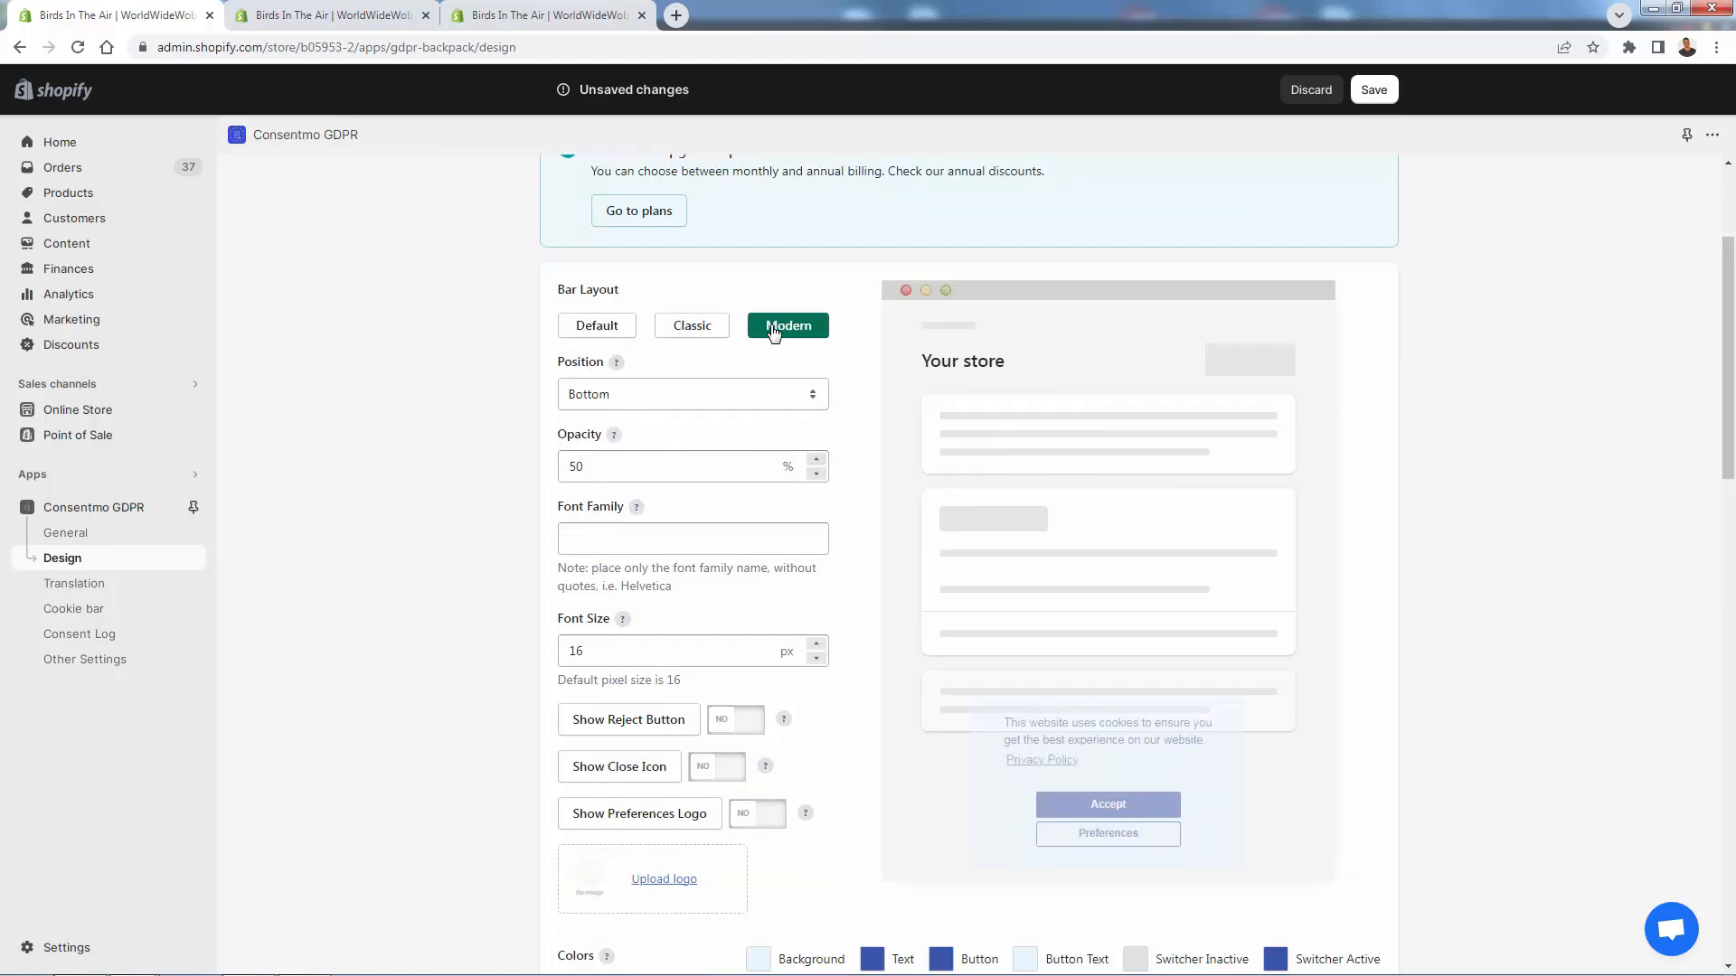
{"action": "left_click", "coordinate": [1373, 89]}
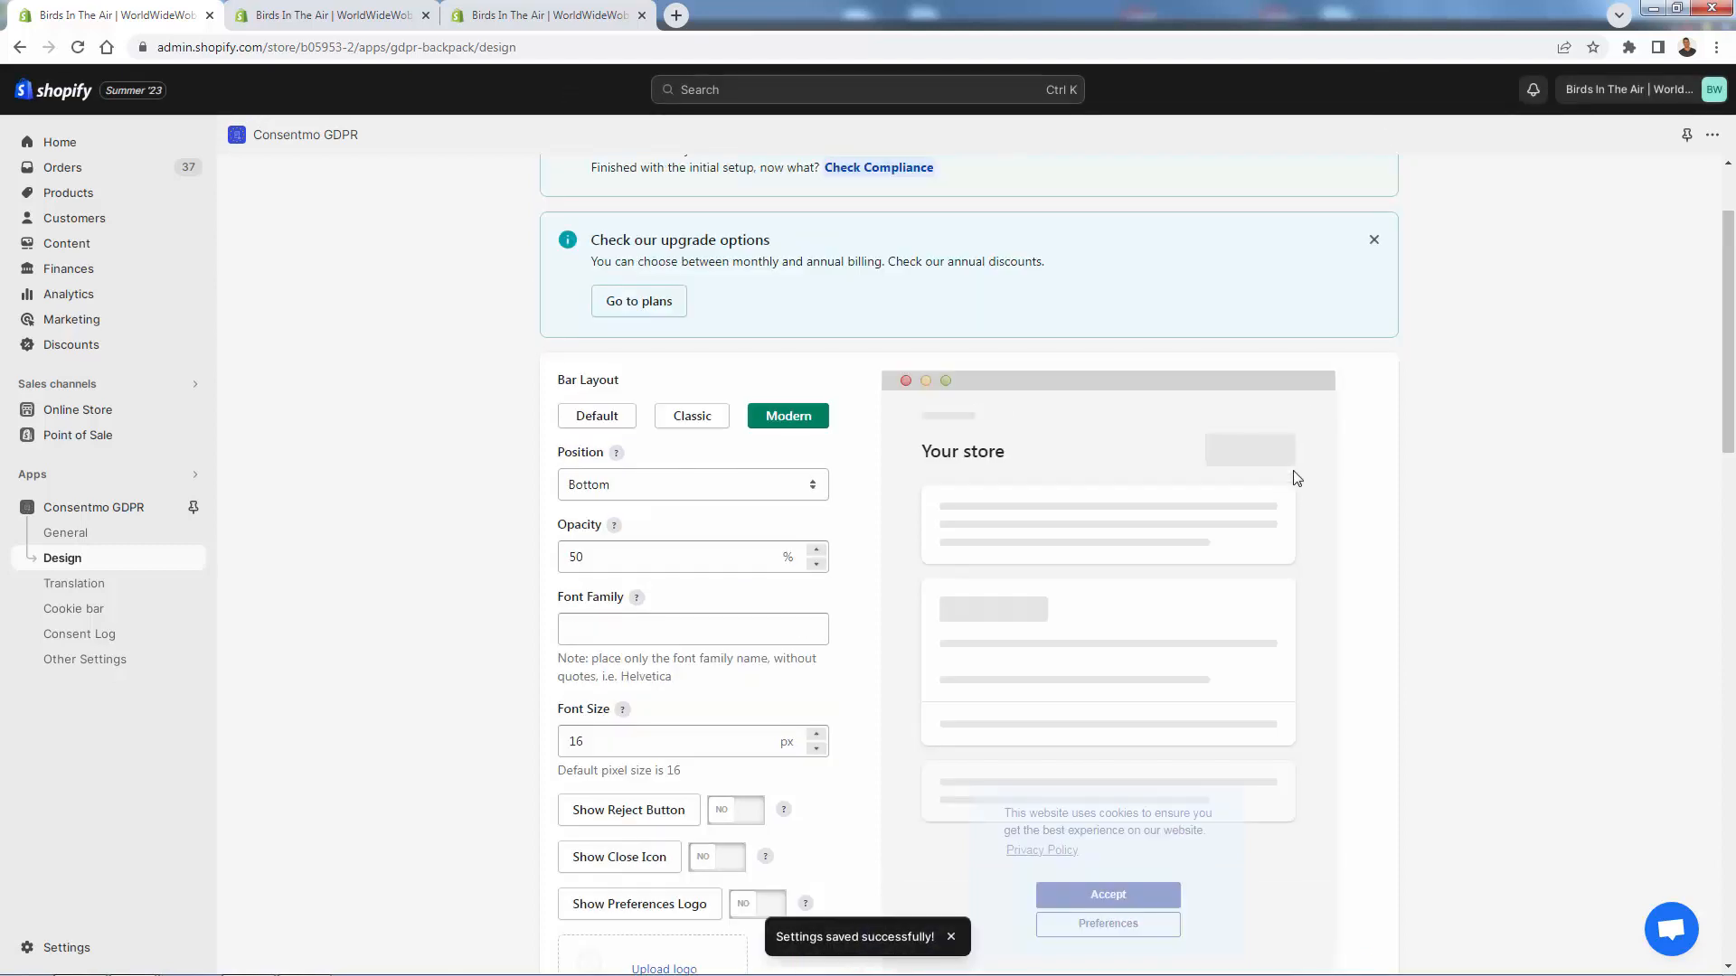
{"action": "left_click", "coordinate": [586, 11]}
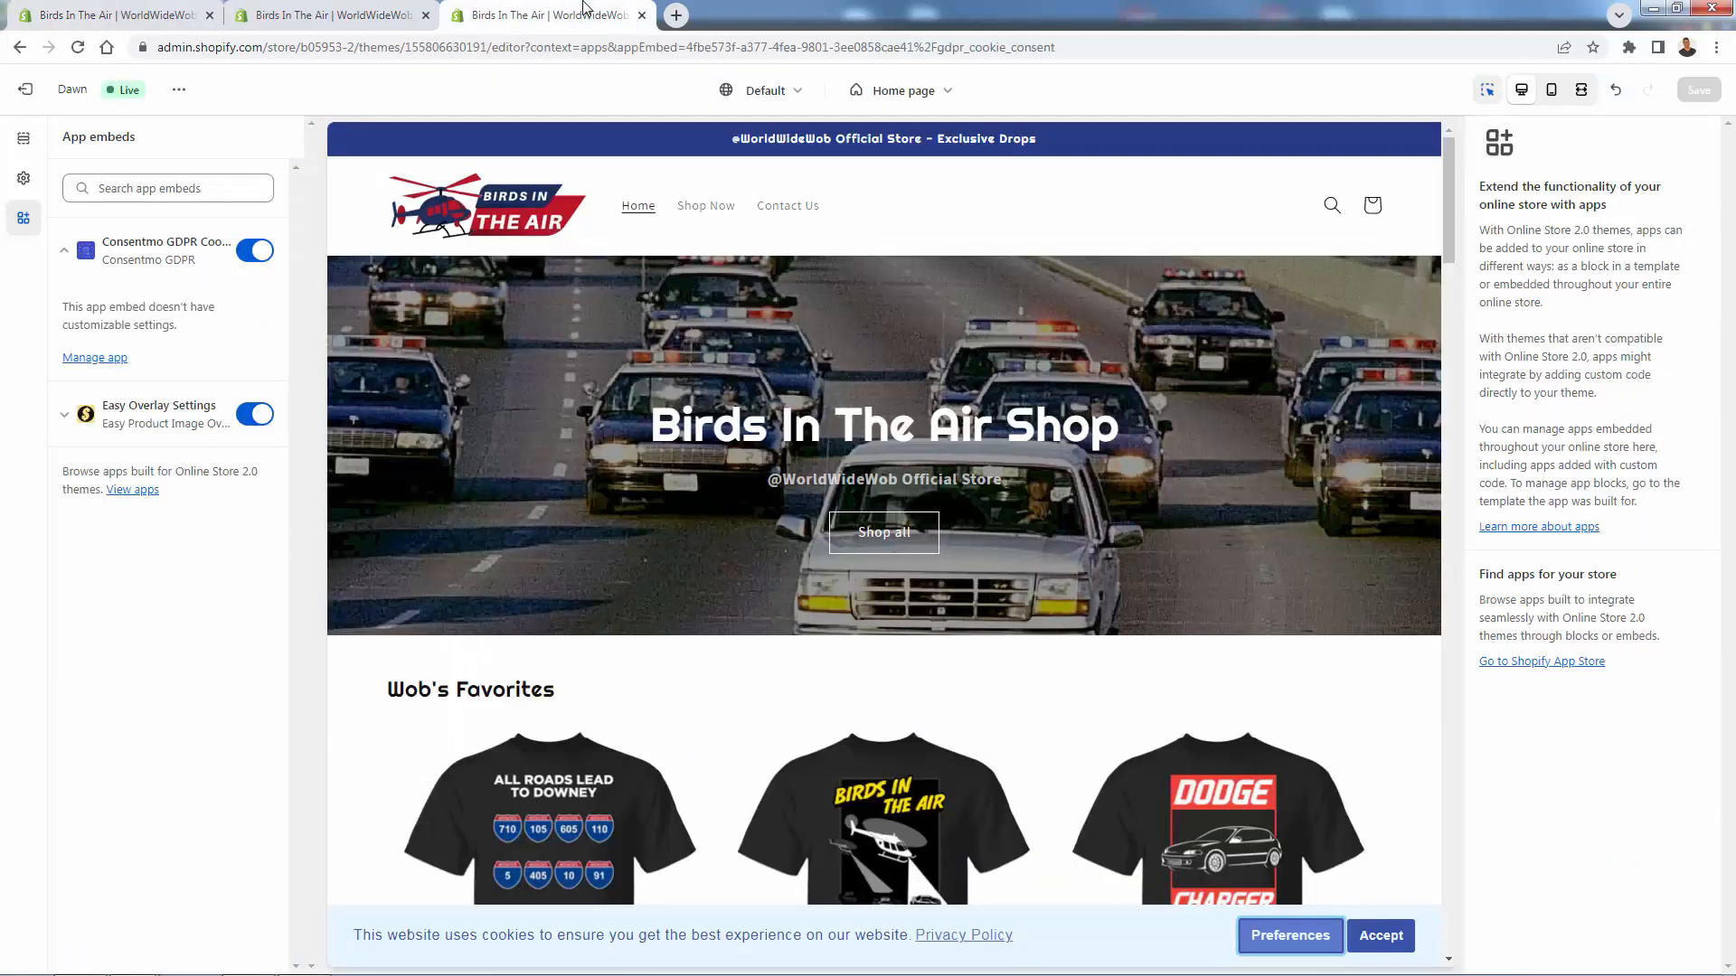
{"action": "left_click", "coordinate": [78, 47]}
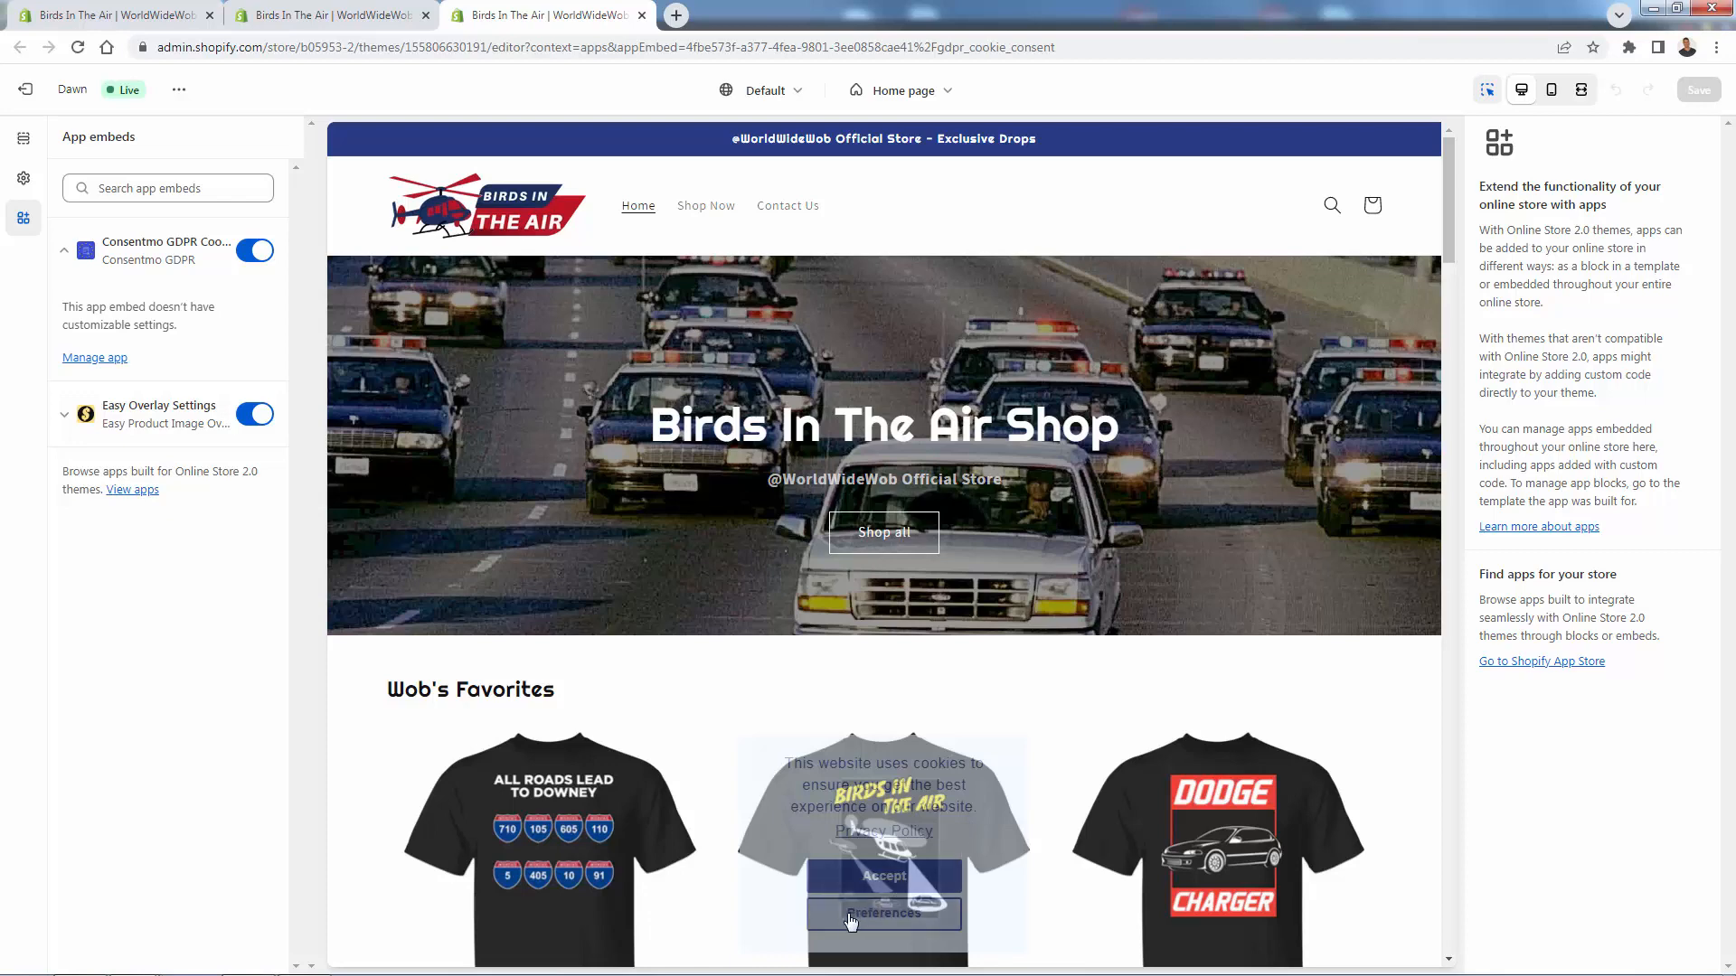
- Return to the Consentmo design settings and select the current opacity value of 50
{"action": "left_click", "coordinate": [174, 18]}
{"action": "double_click", "coordinate": [596, 559]}
- Set the cookie bar opacity to 100 and save
{"action": "key", "text": "BackSpace"}
{"action": "type", "text": "100"}
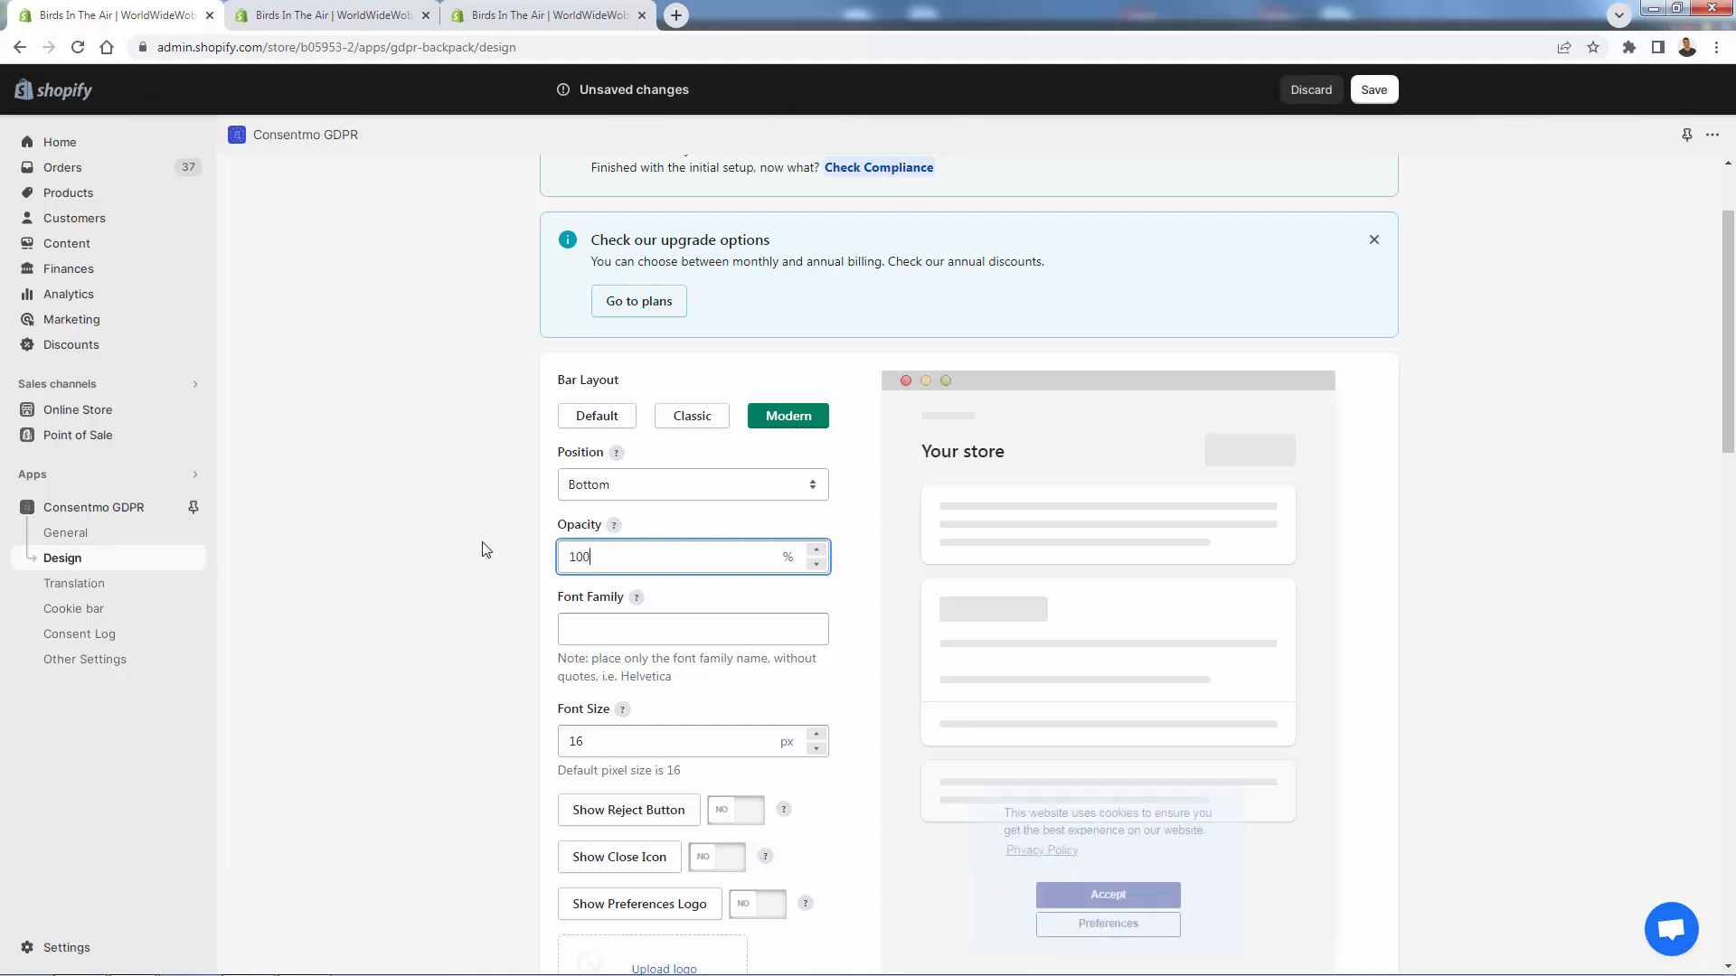
{"action": "left_click", "coordinate": [486, 548]}
{"action": "scroll", "coordinate": [486, 549], "scroll_direction": "down", "scroll_amount": 1}
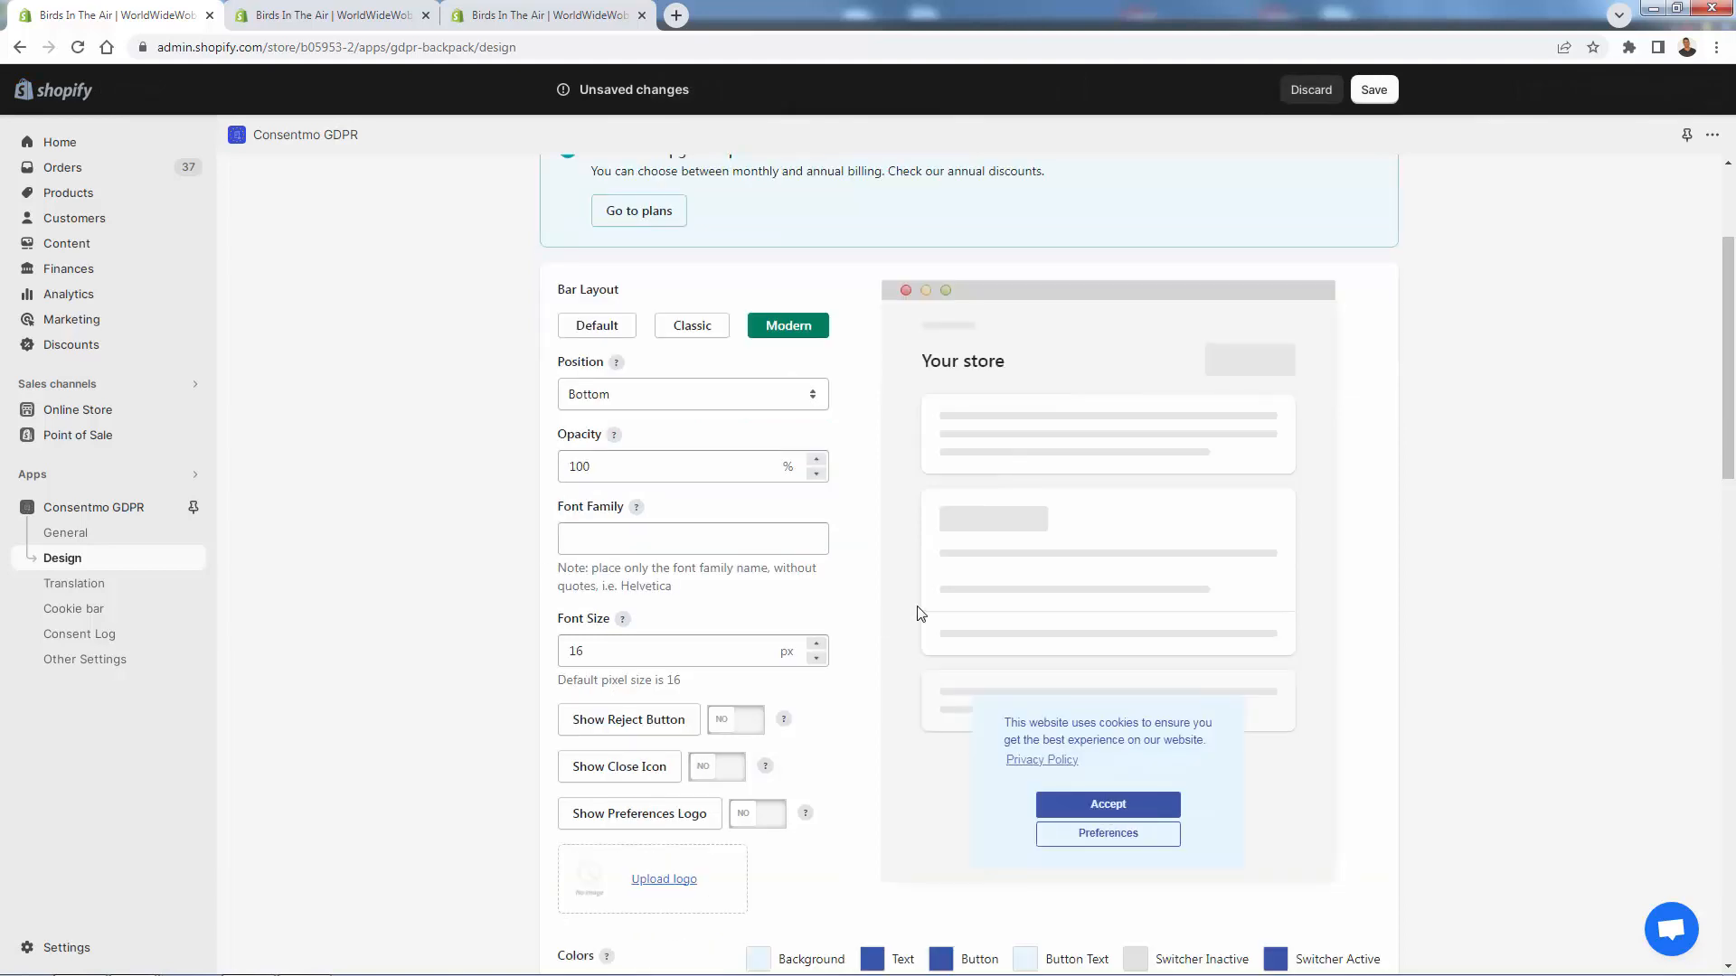
{"action": "left_click", "coordinate": [1374, 91]}
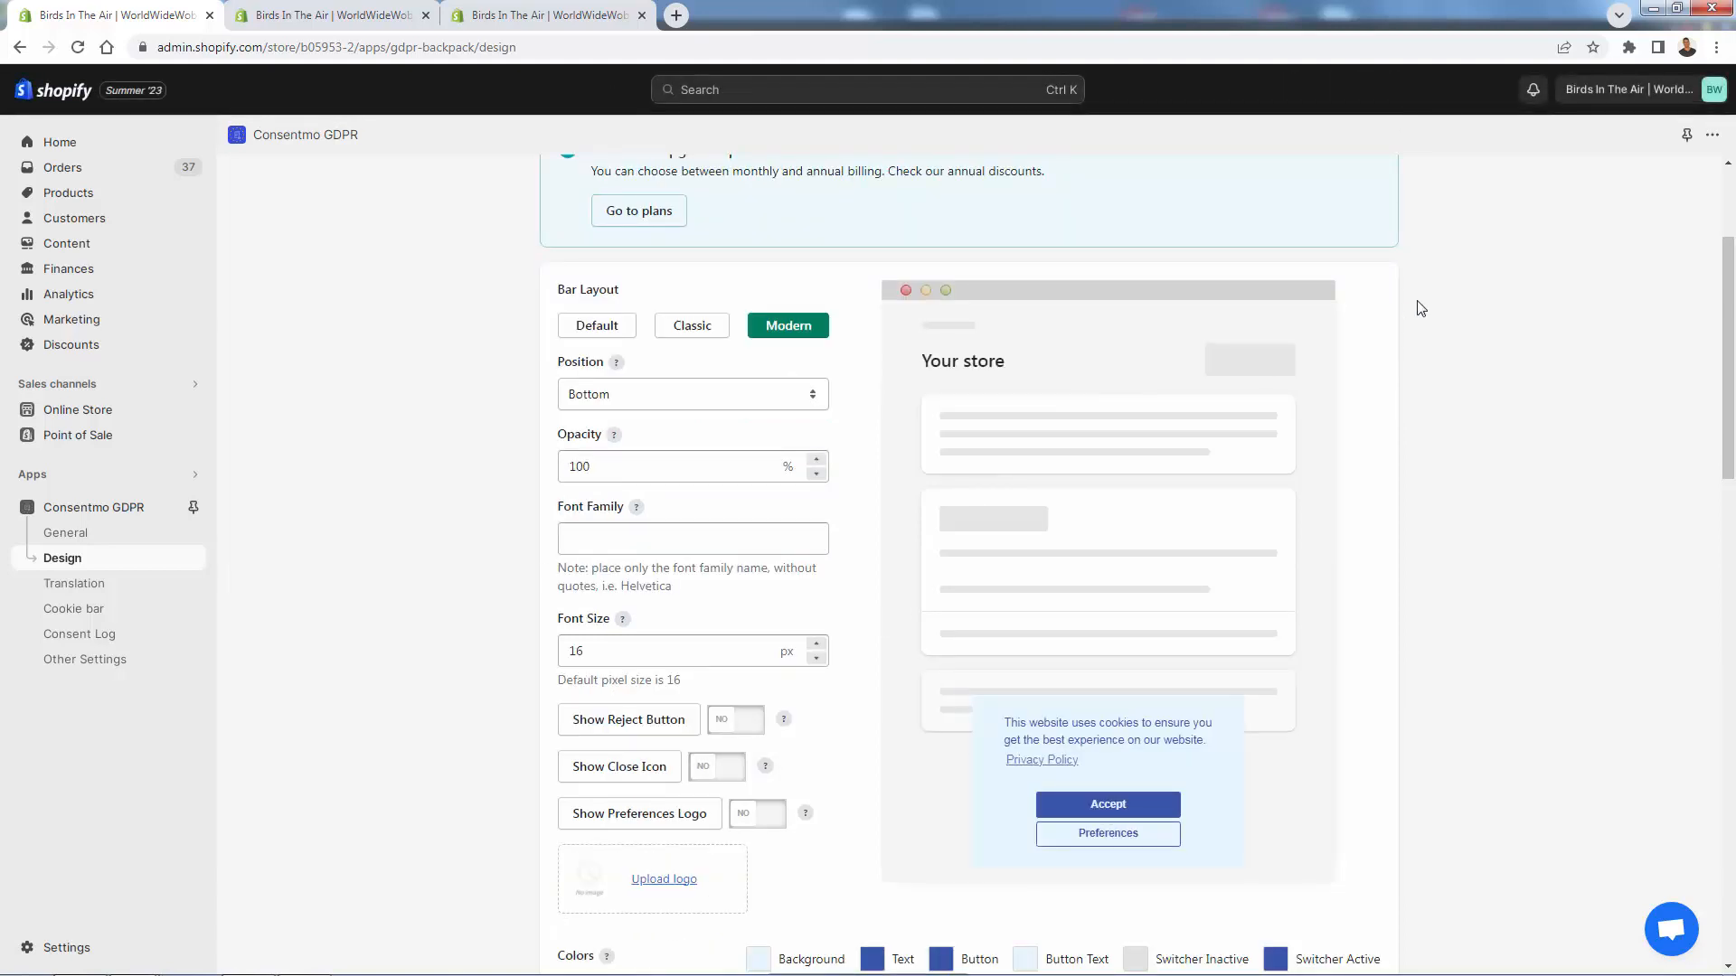
- Position the cookie bar at the Top and save the change
{"action": "left_click", "coordinate": [694, 393]}
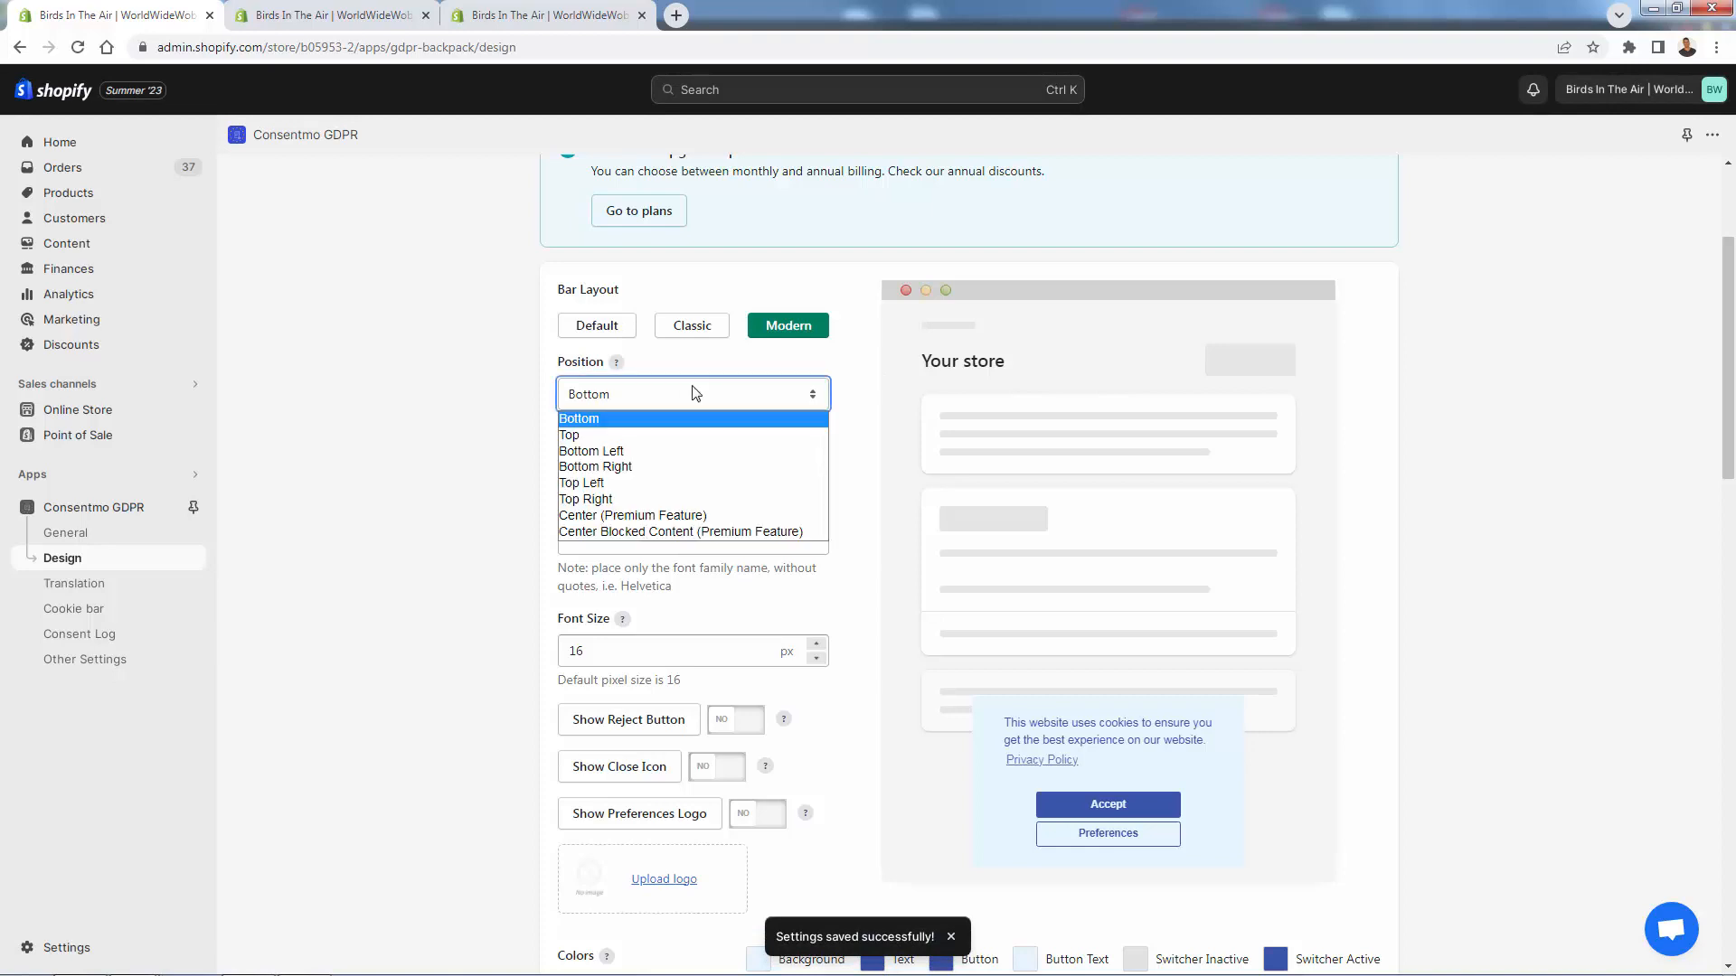
{"action": "left_click", "coordinate": [647, 437]}
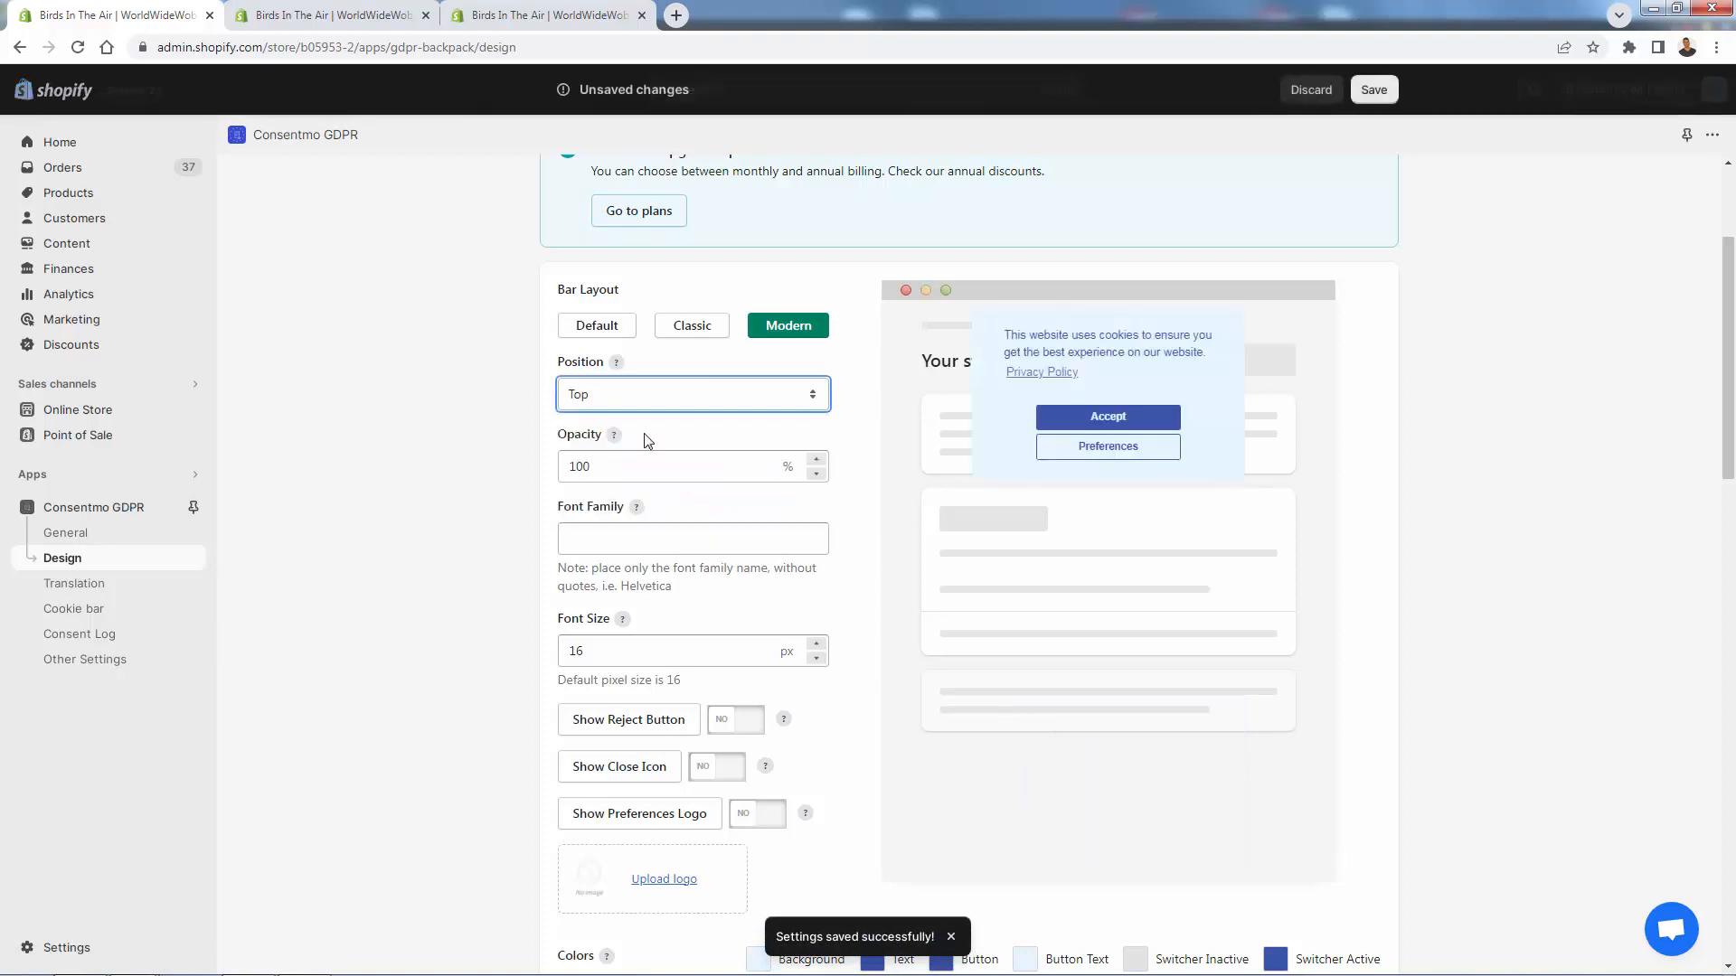
{"action": "left_click", "coordinate": [1391, 89]}
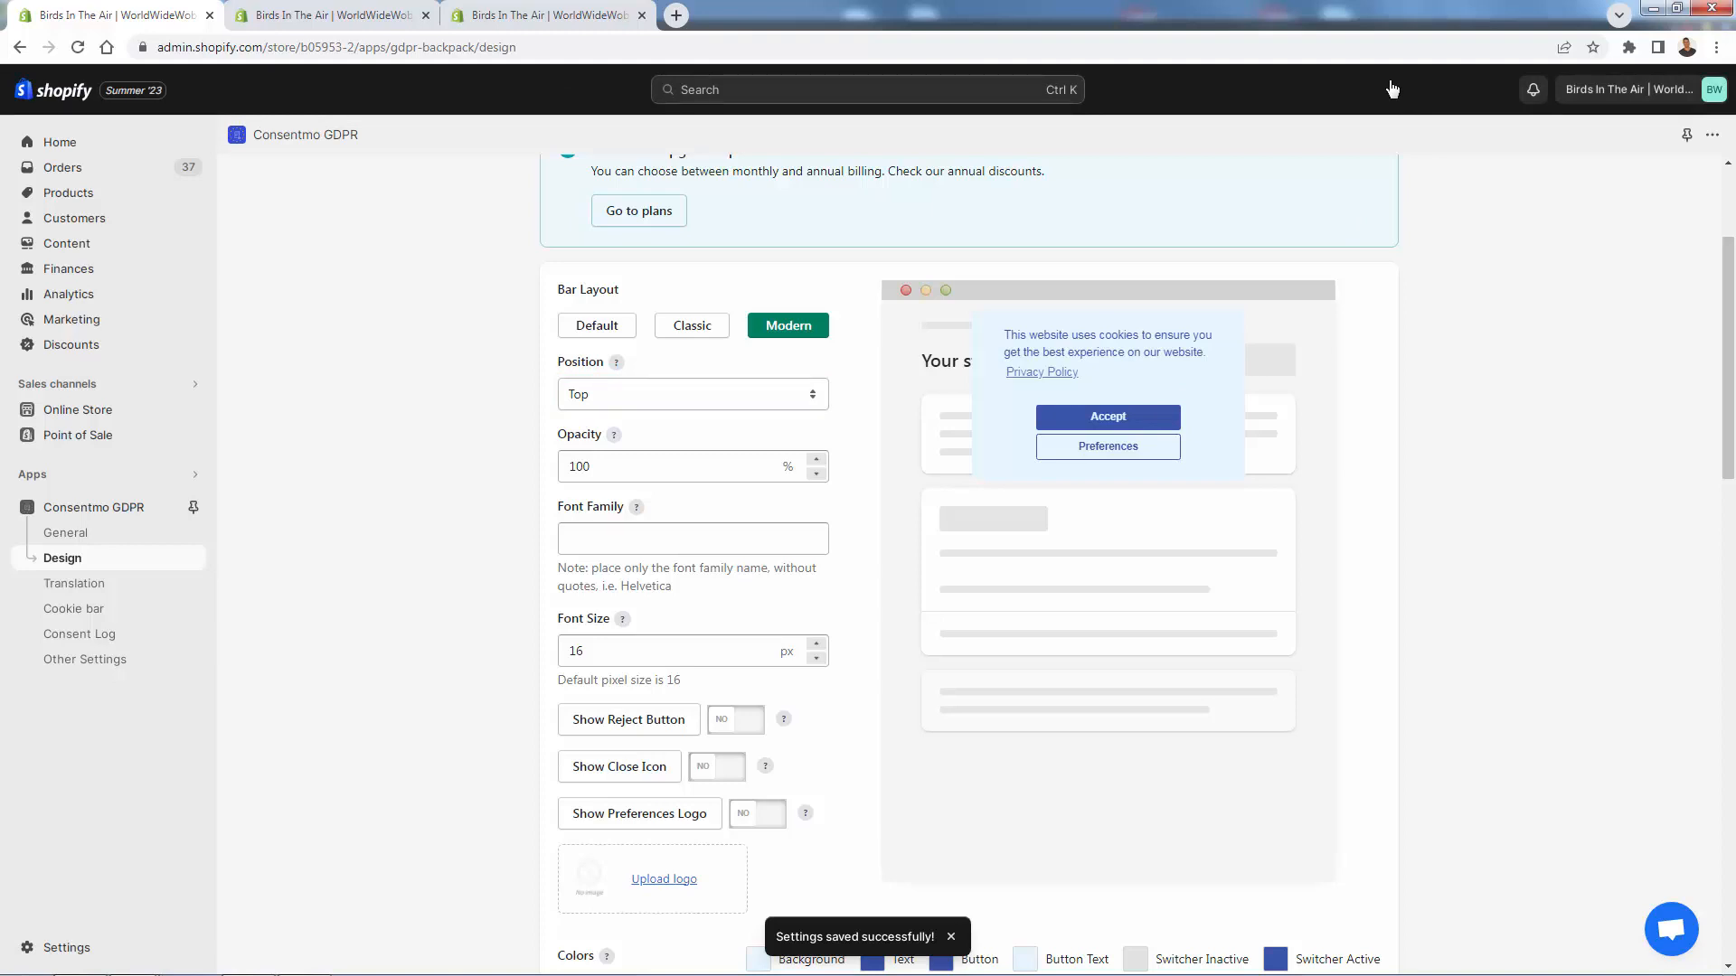
{"action": "left_click", "coordinate": [72, 585]}
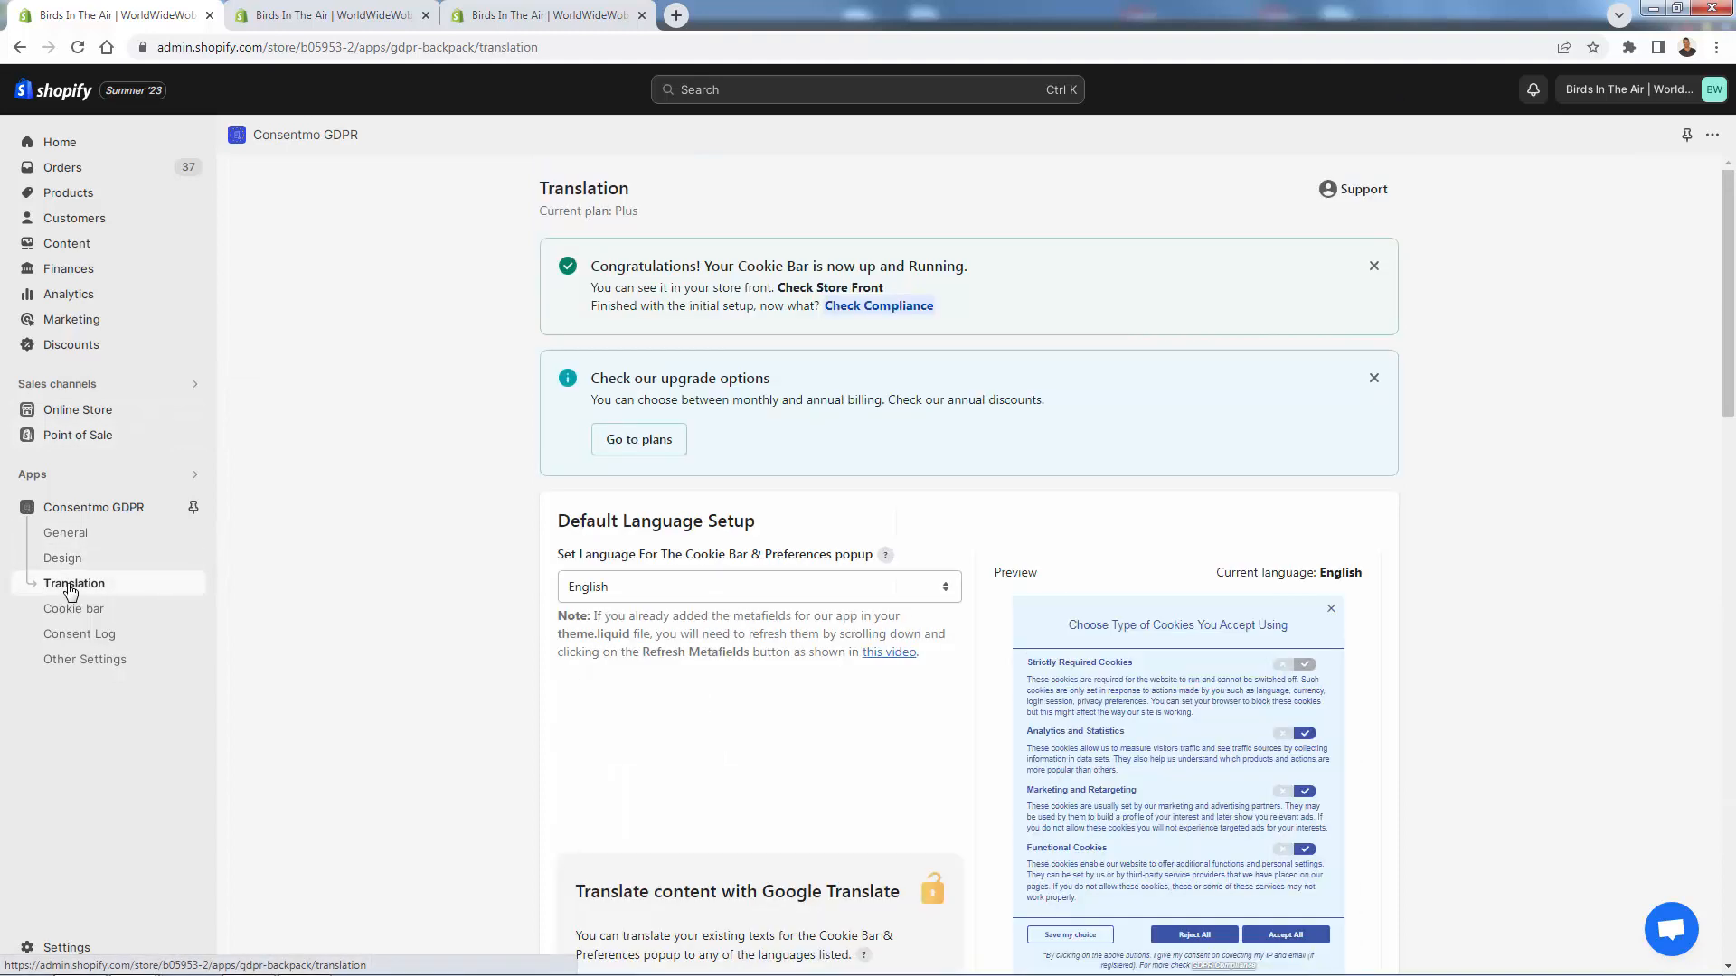
{"action": "scroll", "coordinate": [358, 543], "scroll_direction": "down", "scroll_amount": 2}
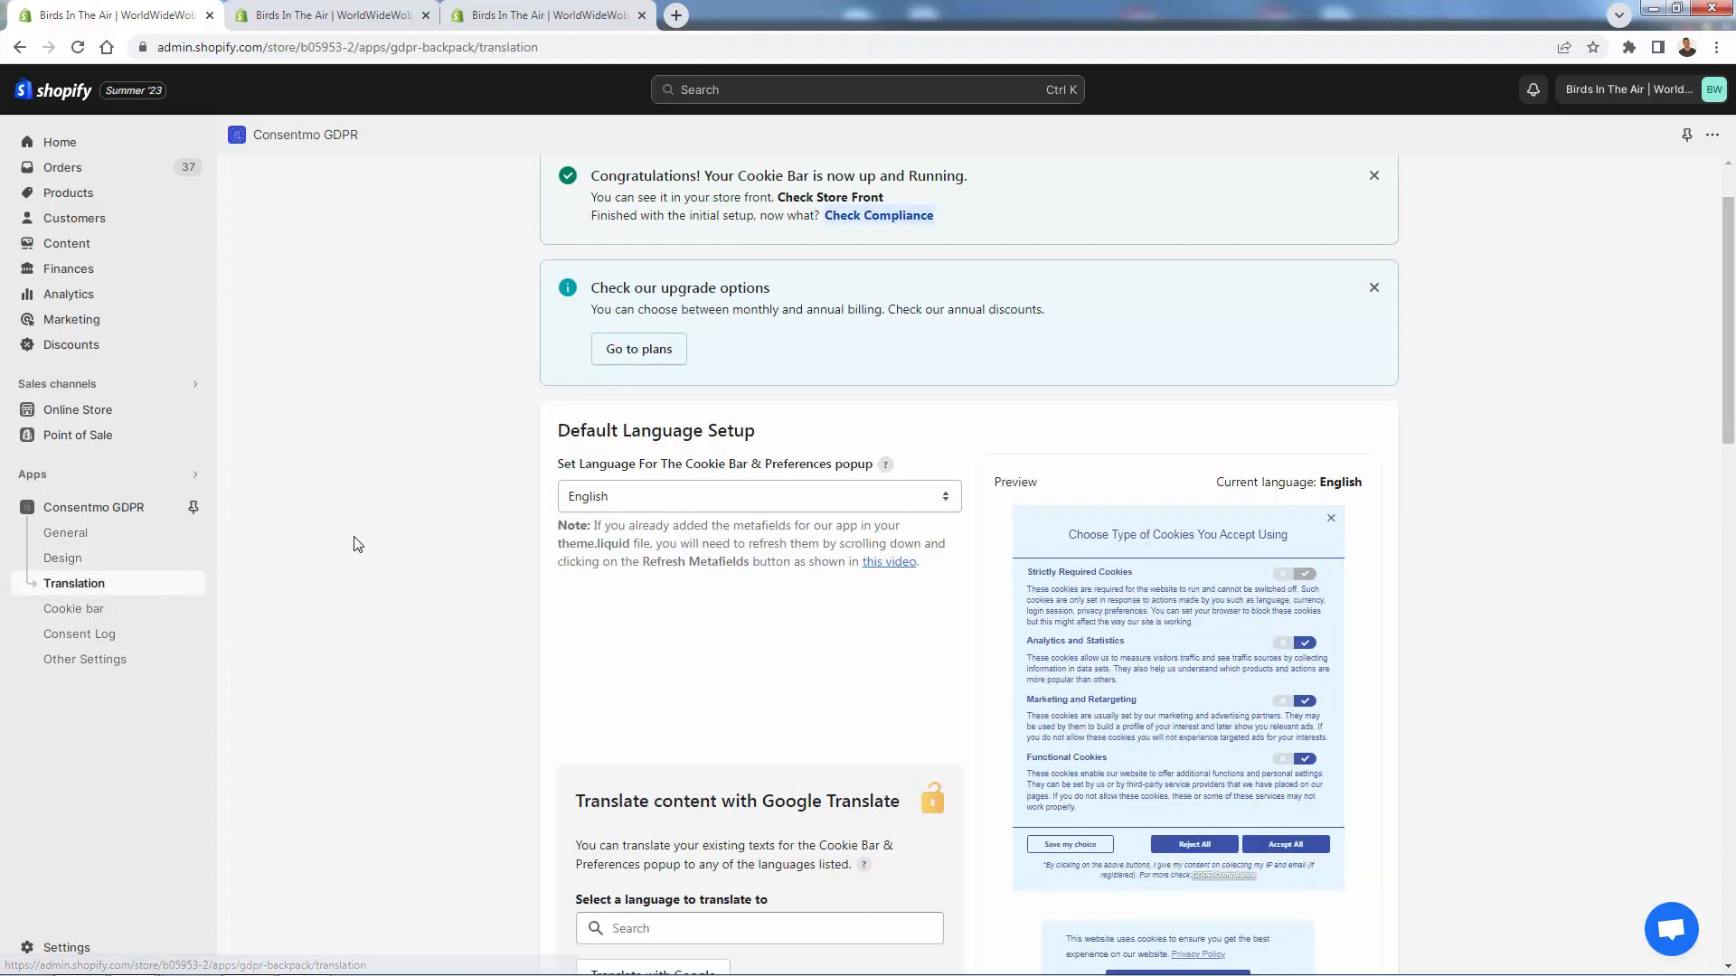
{"action": "left_click", "coordinate": [604, 413]}
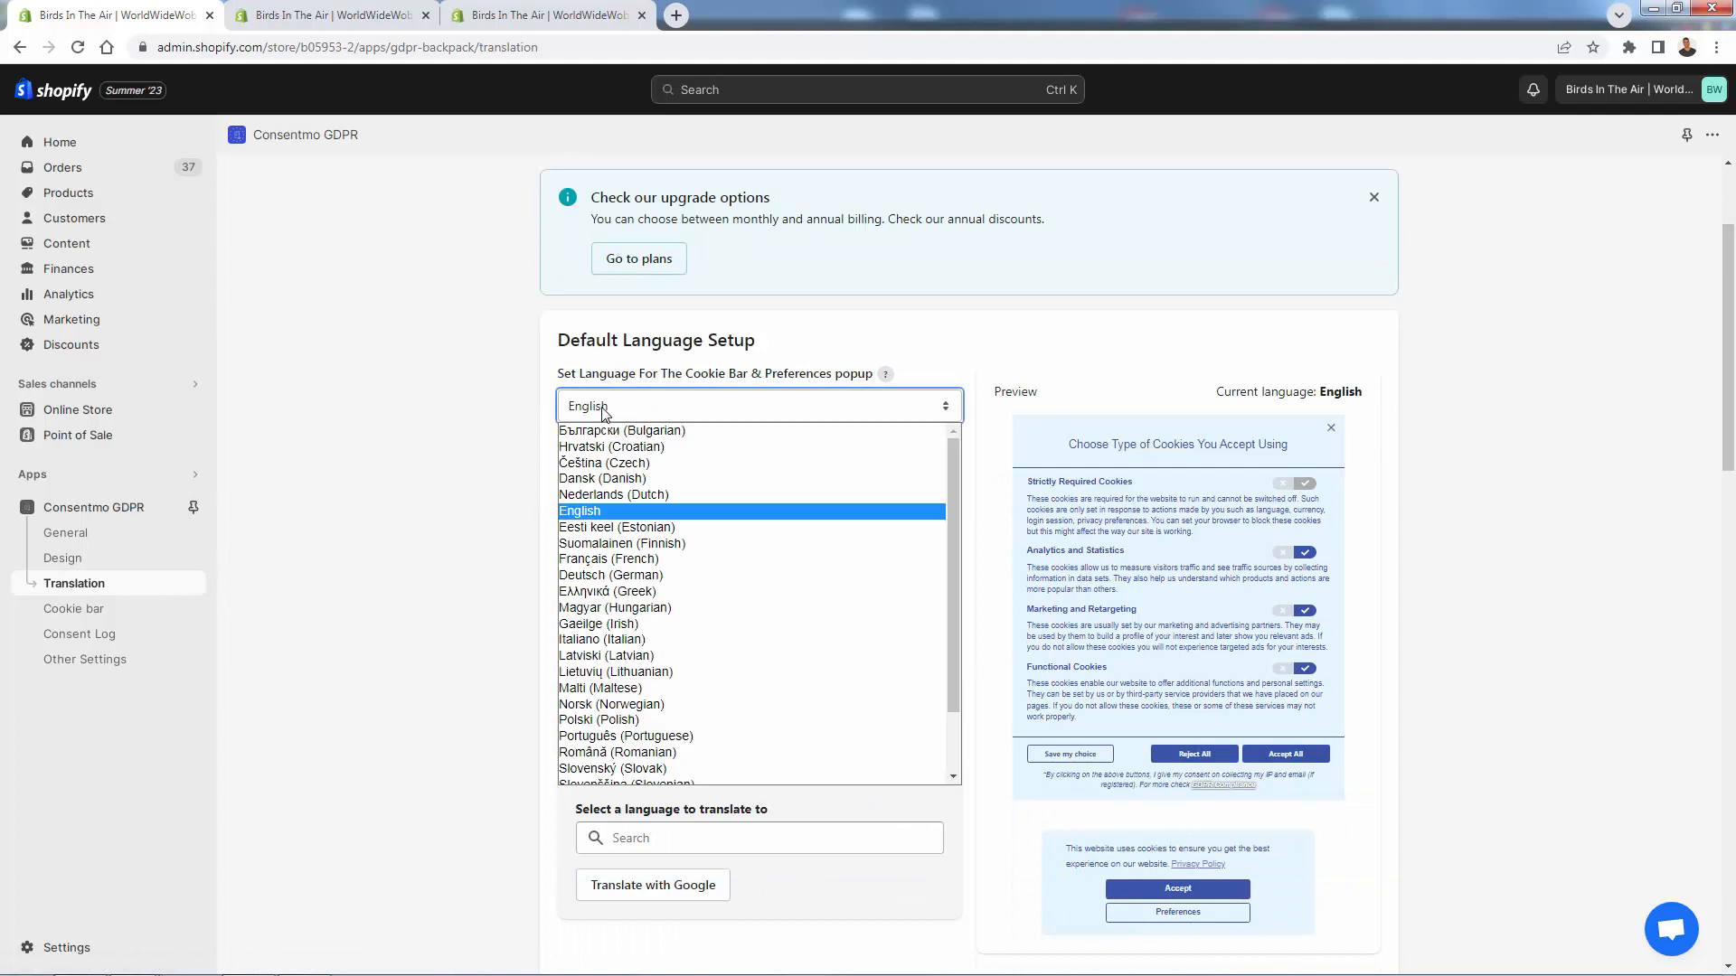
{"action": "left_click", "coordinate": [602, 409]}
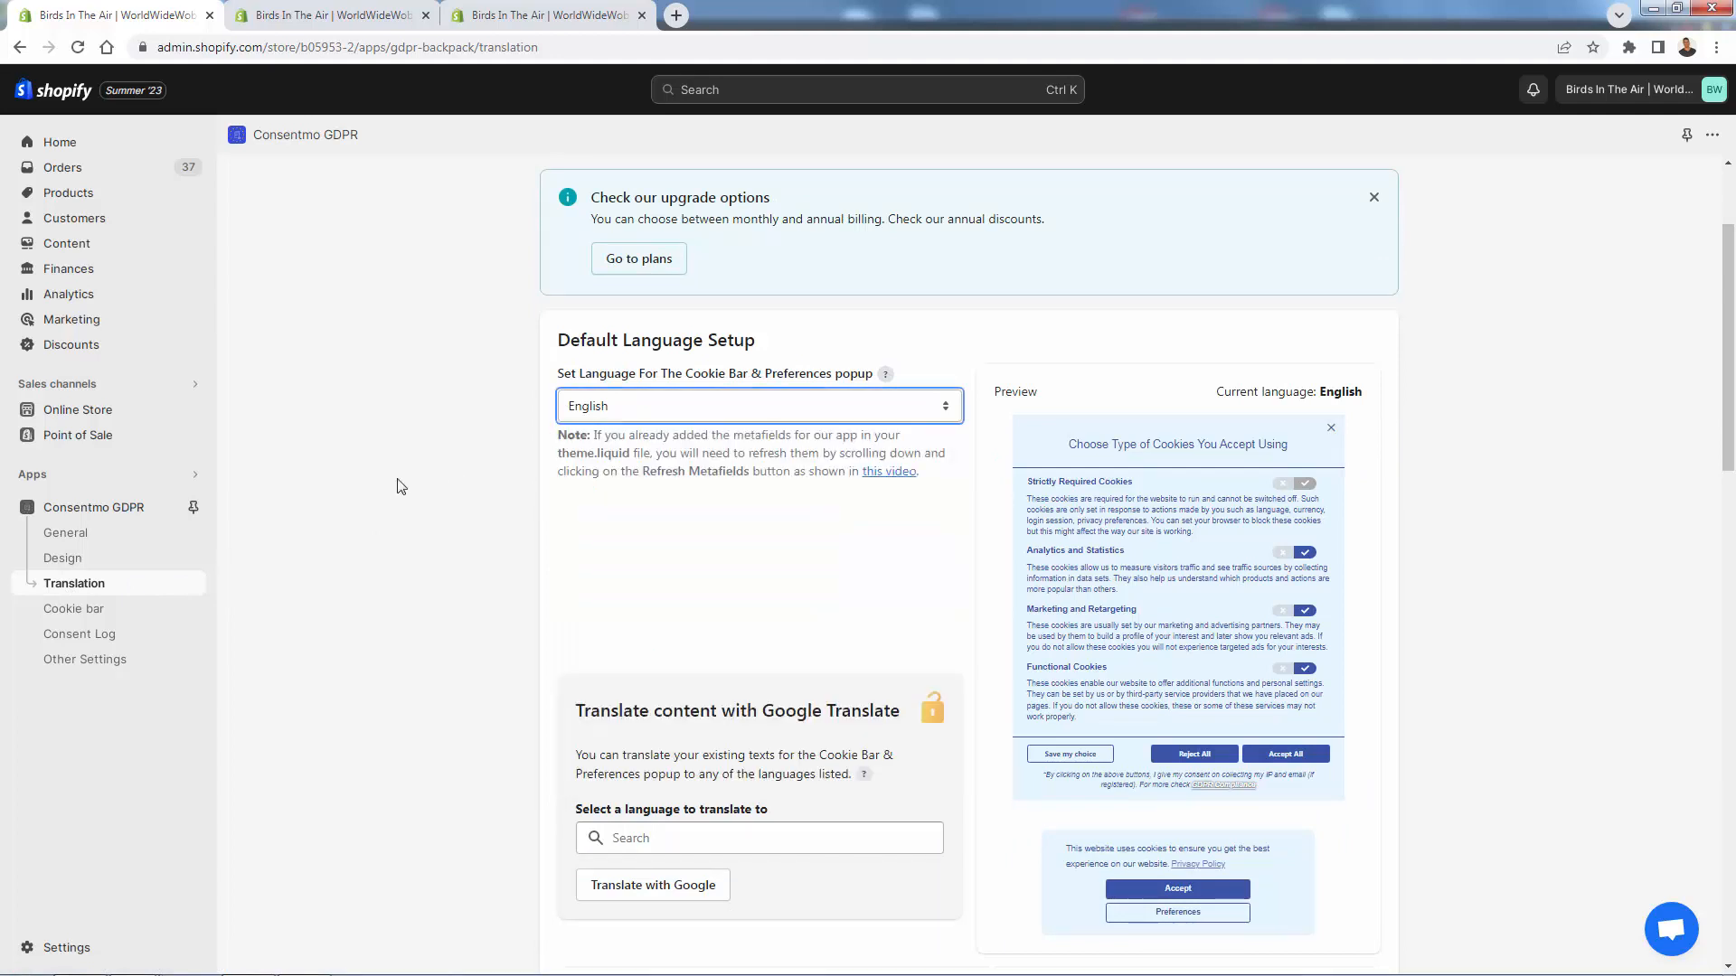
{"action": "scroll", "coordinate": [399, 488], "scroll_direction": "down", "scroll_amount": 1}
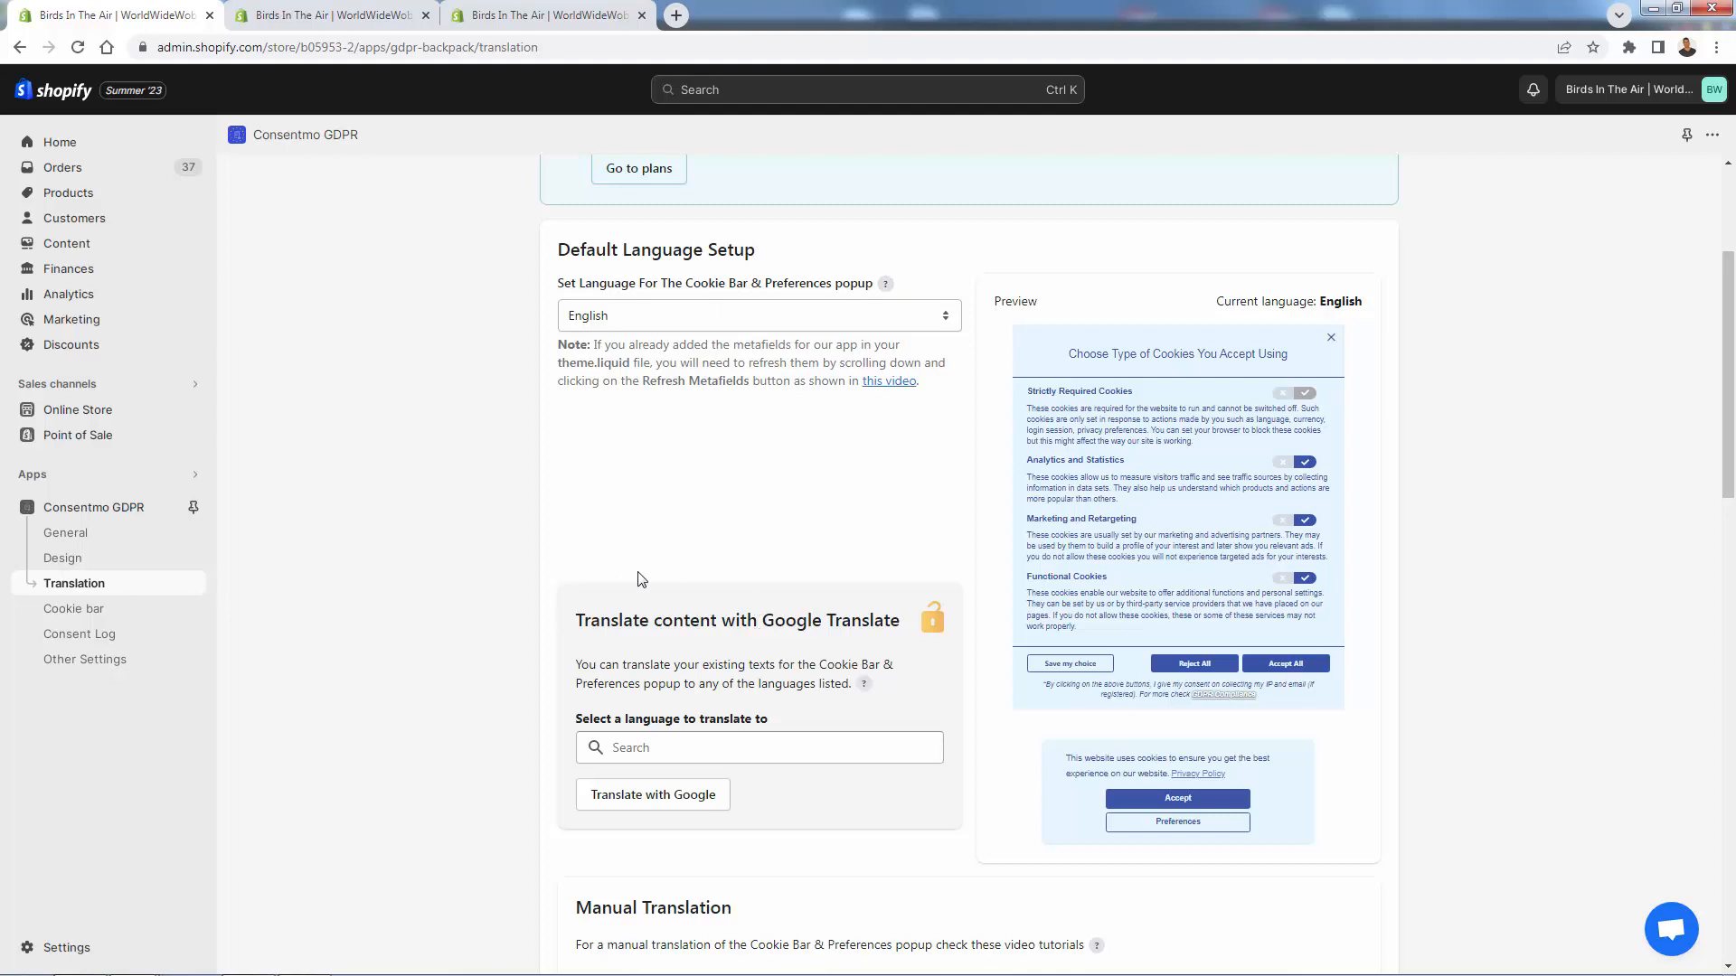
{"action": "scroll", "coordinate": [493, 604], "scroll_direction": "down", "scroll_amount": 1}
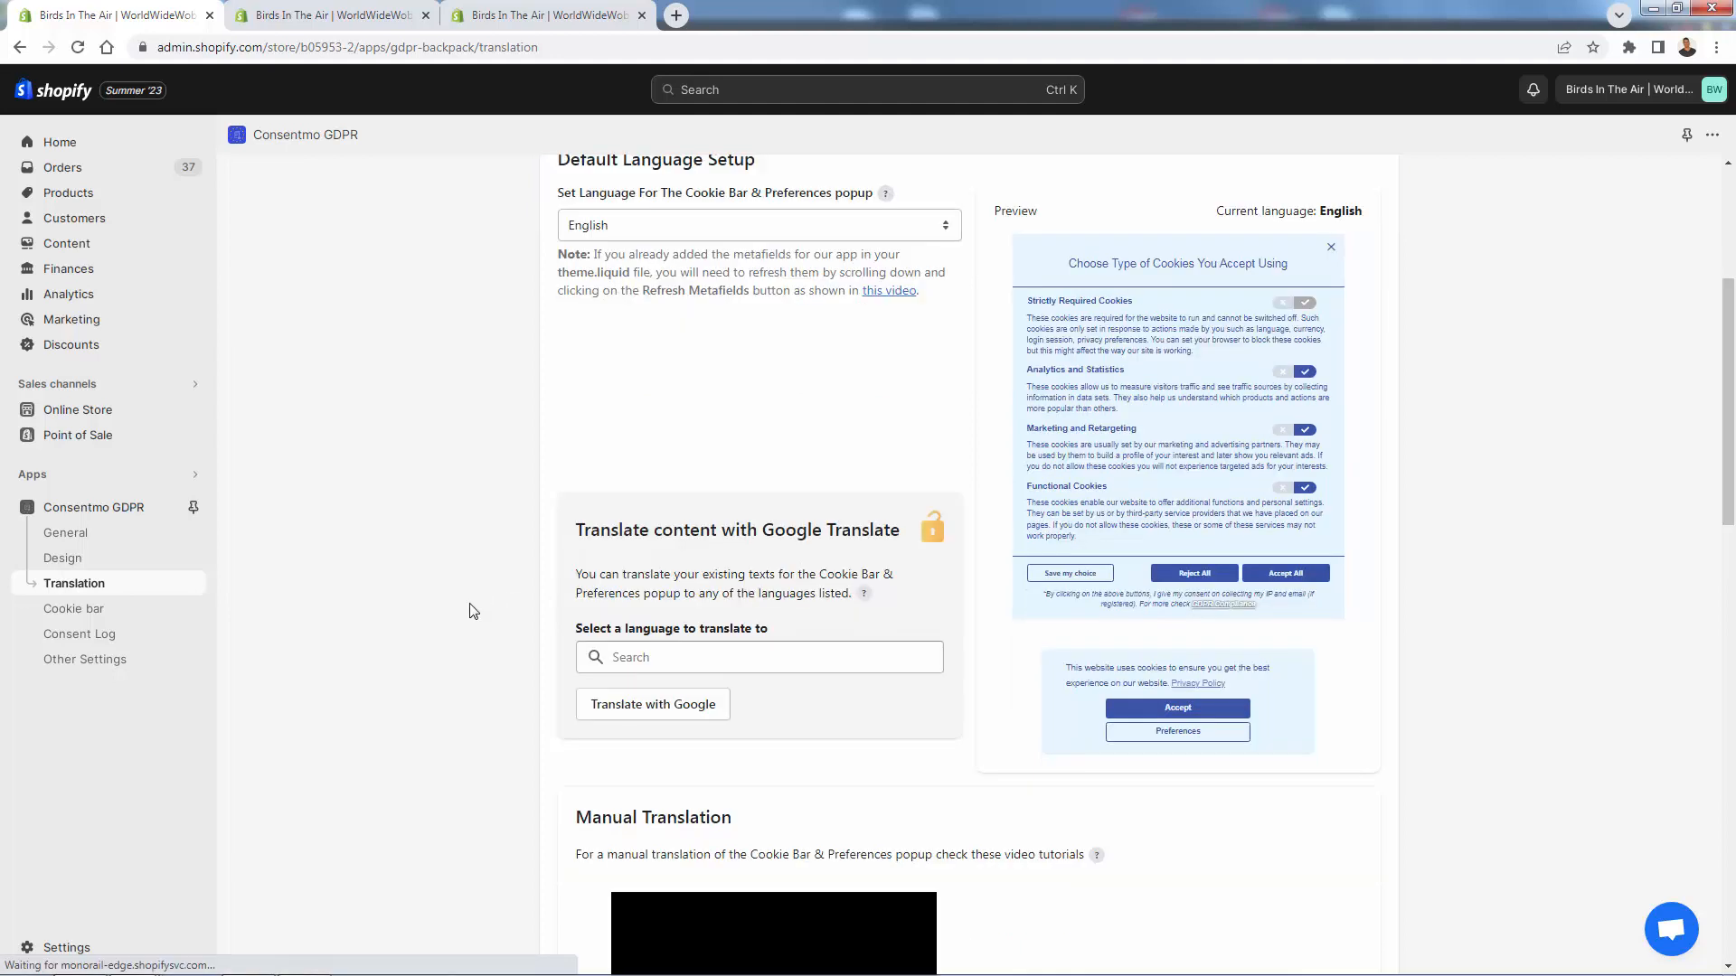
{"action": "scroll", "coordinate": [469, 611], "scroll_direction": "down", "scroll_amount": 5}
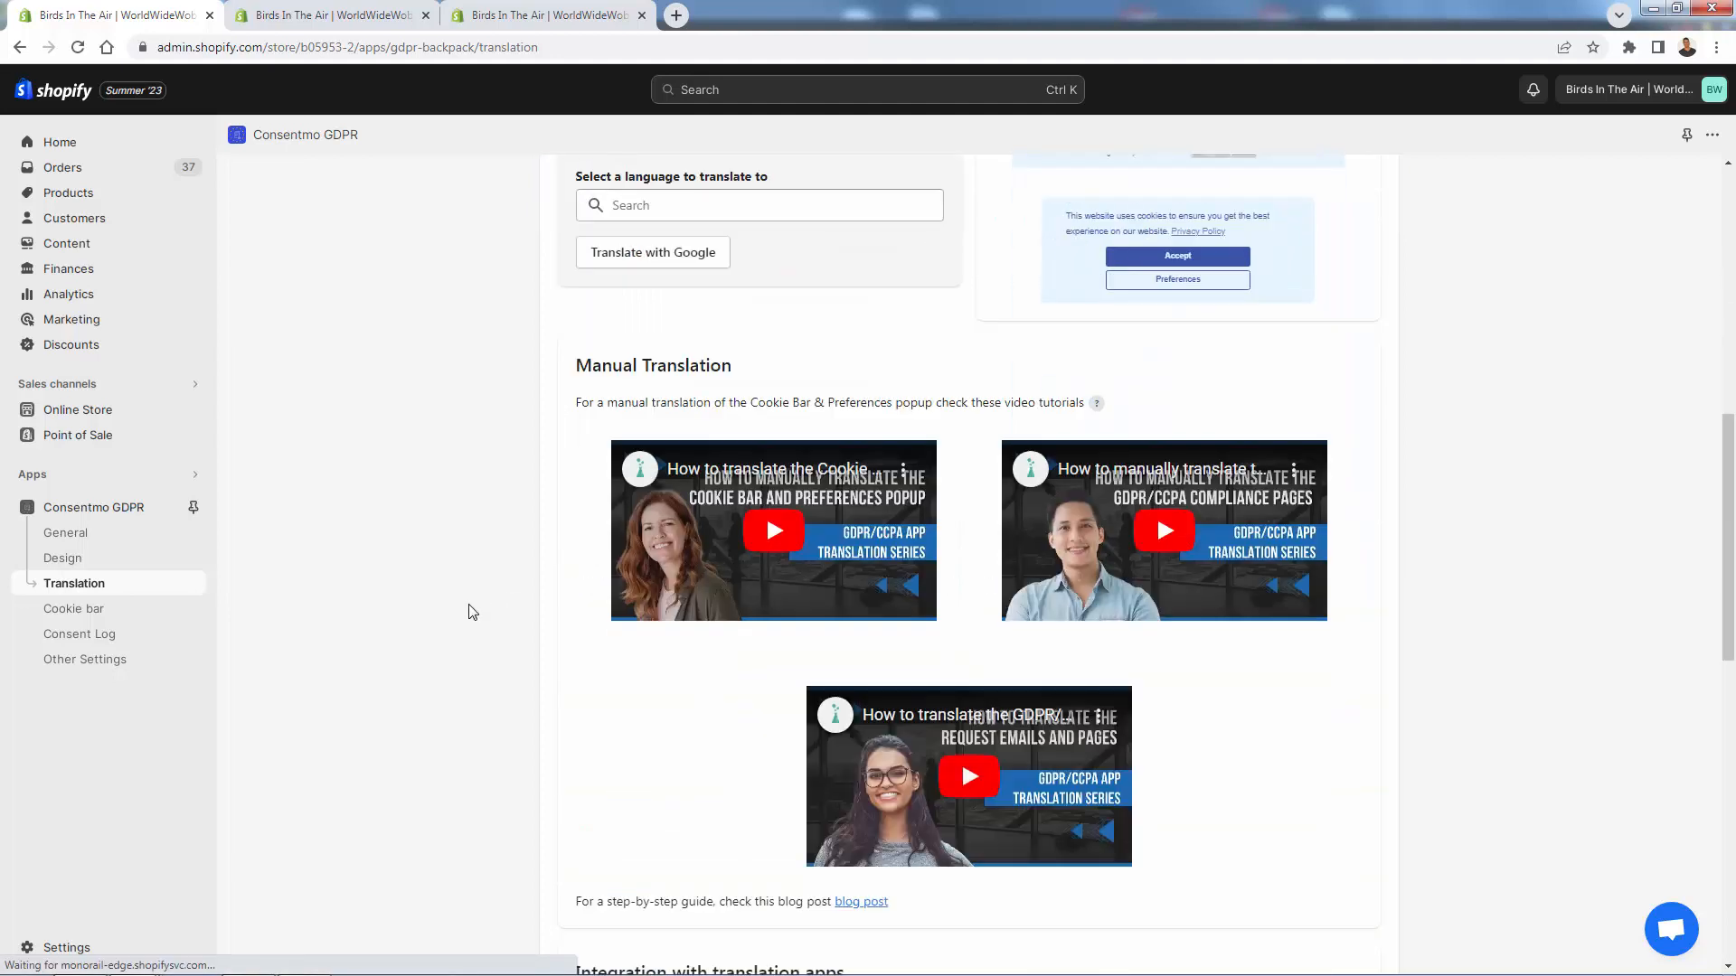
{"action": "scroll", "coordinate": [469, 611], "scroll_direction": "down", "scroll_amount": 3}
{"action": "scroll", "coordinate": [458, 603], "scroll_direction": "down", "scroll_amount": 4}
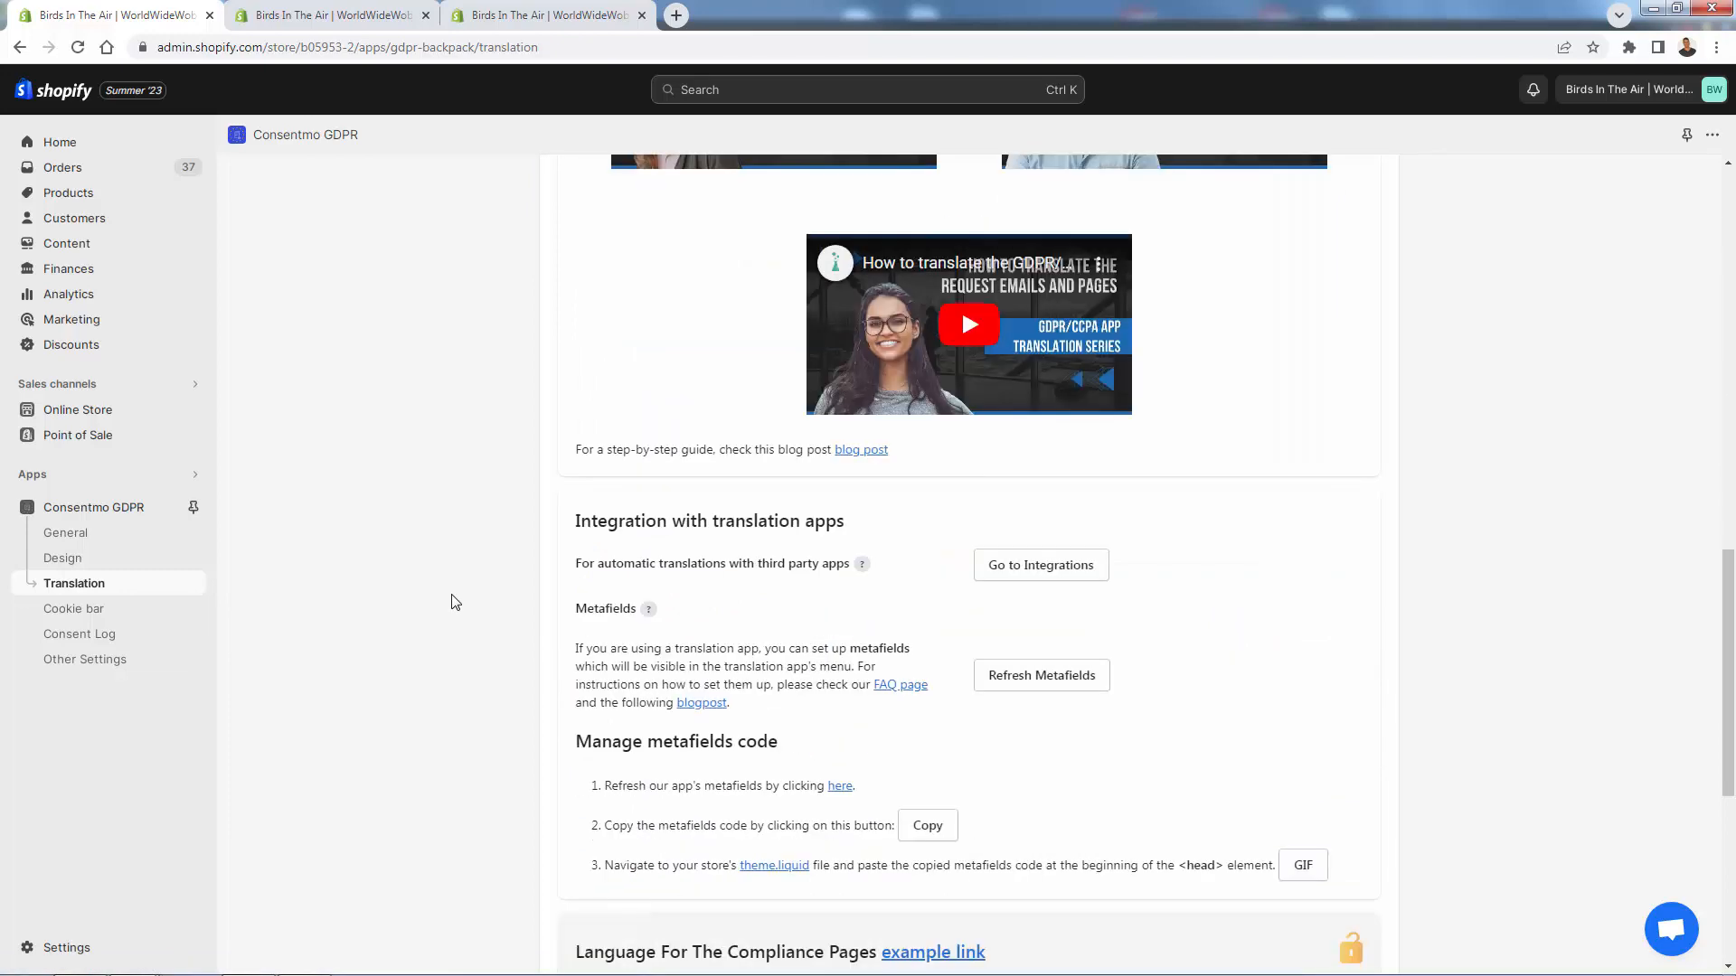
{"action": "scroll", "coordinate": [505, 692], "scroll_direction": "down", "scroll_amount": 4}
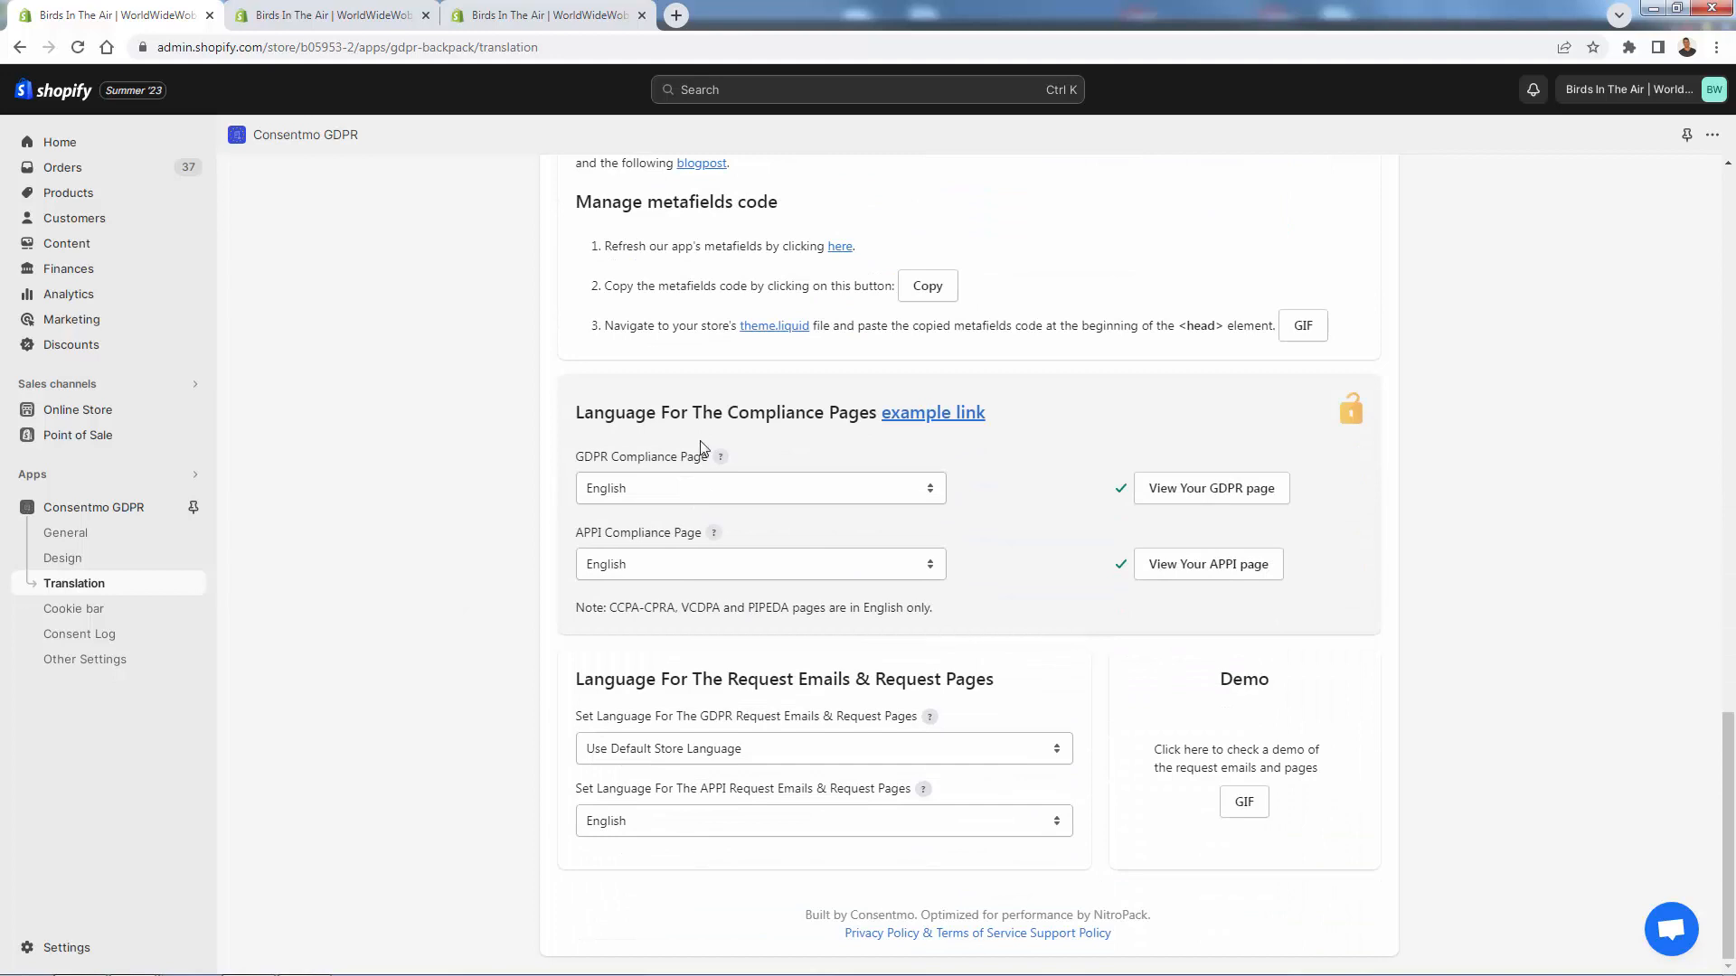
{"action": "left_click", "coordinate": [614, 489]}
{"action": "left_click", "coordinate": [614, 489]}
{"action": "scroll", "coordinate": [539, 514], "scroll_direction": "up", "scroll_amount": 10}
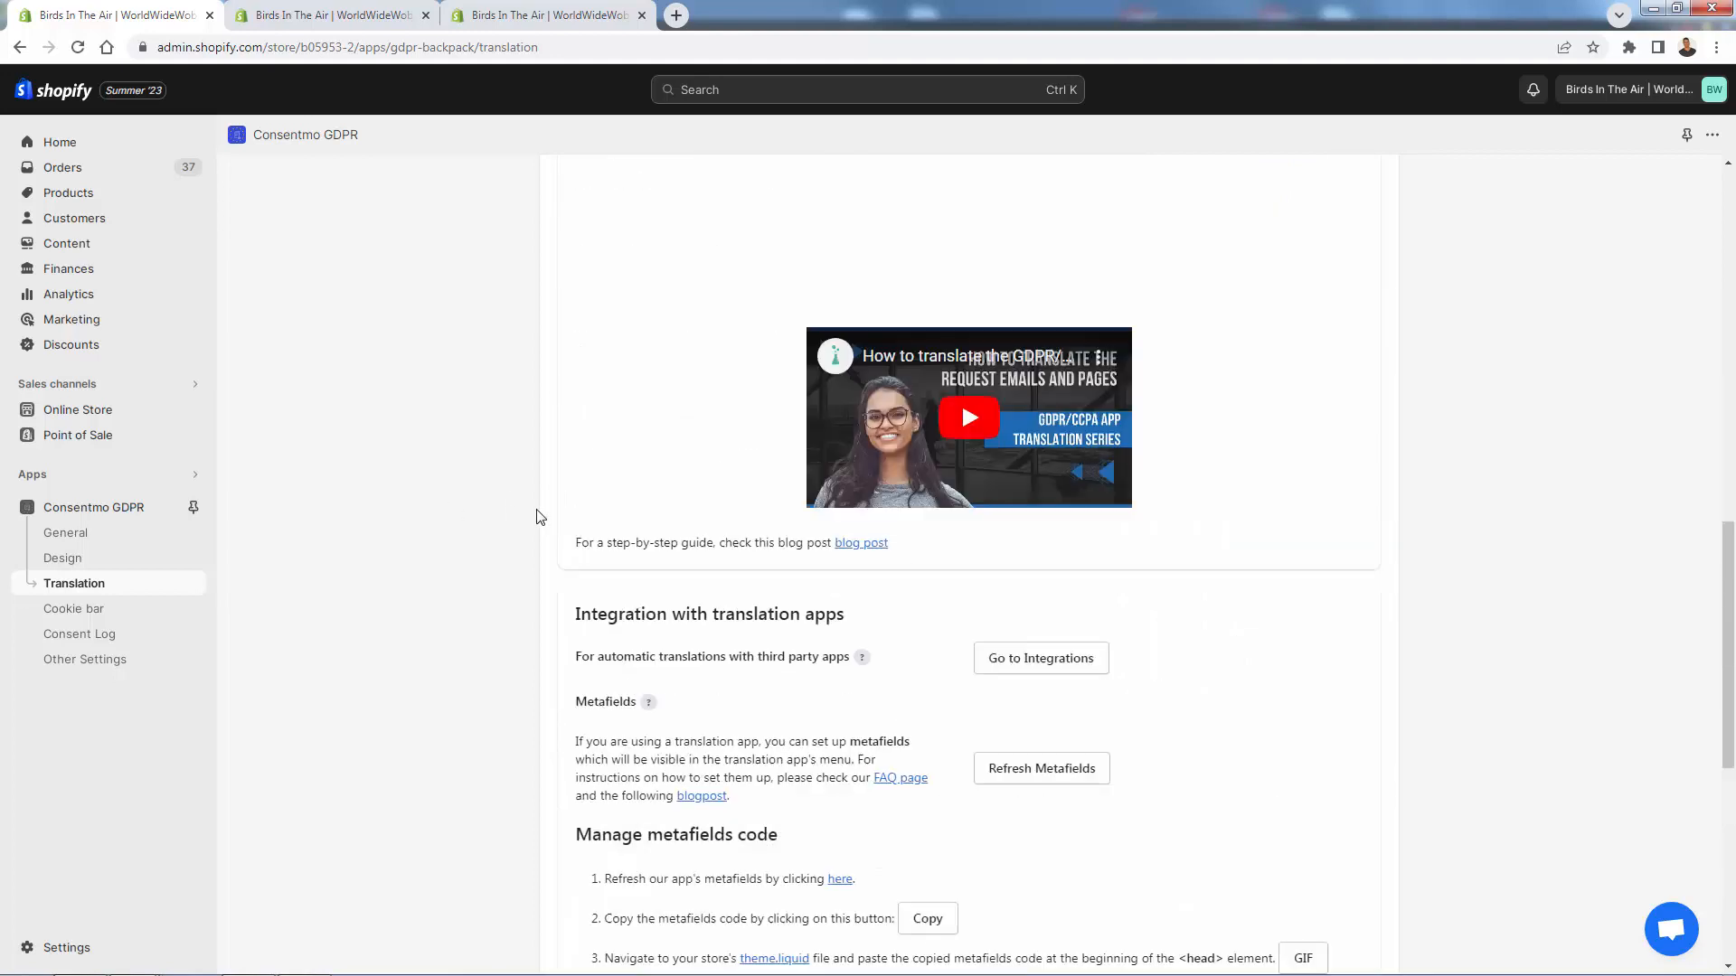
{"action": "scroll", "coordinate": [539, 516], "scroll_direction": "up", "scroll_amount": 5}
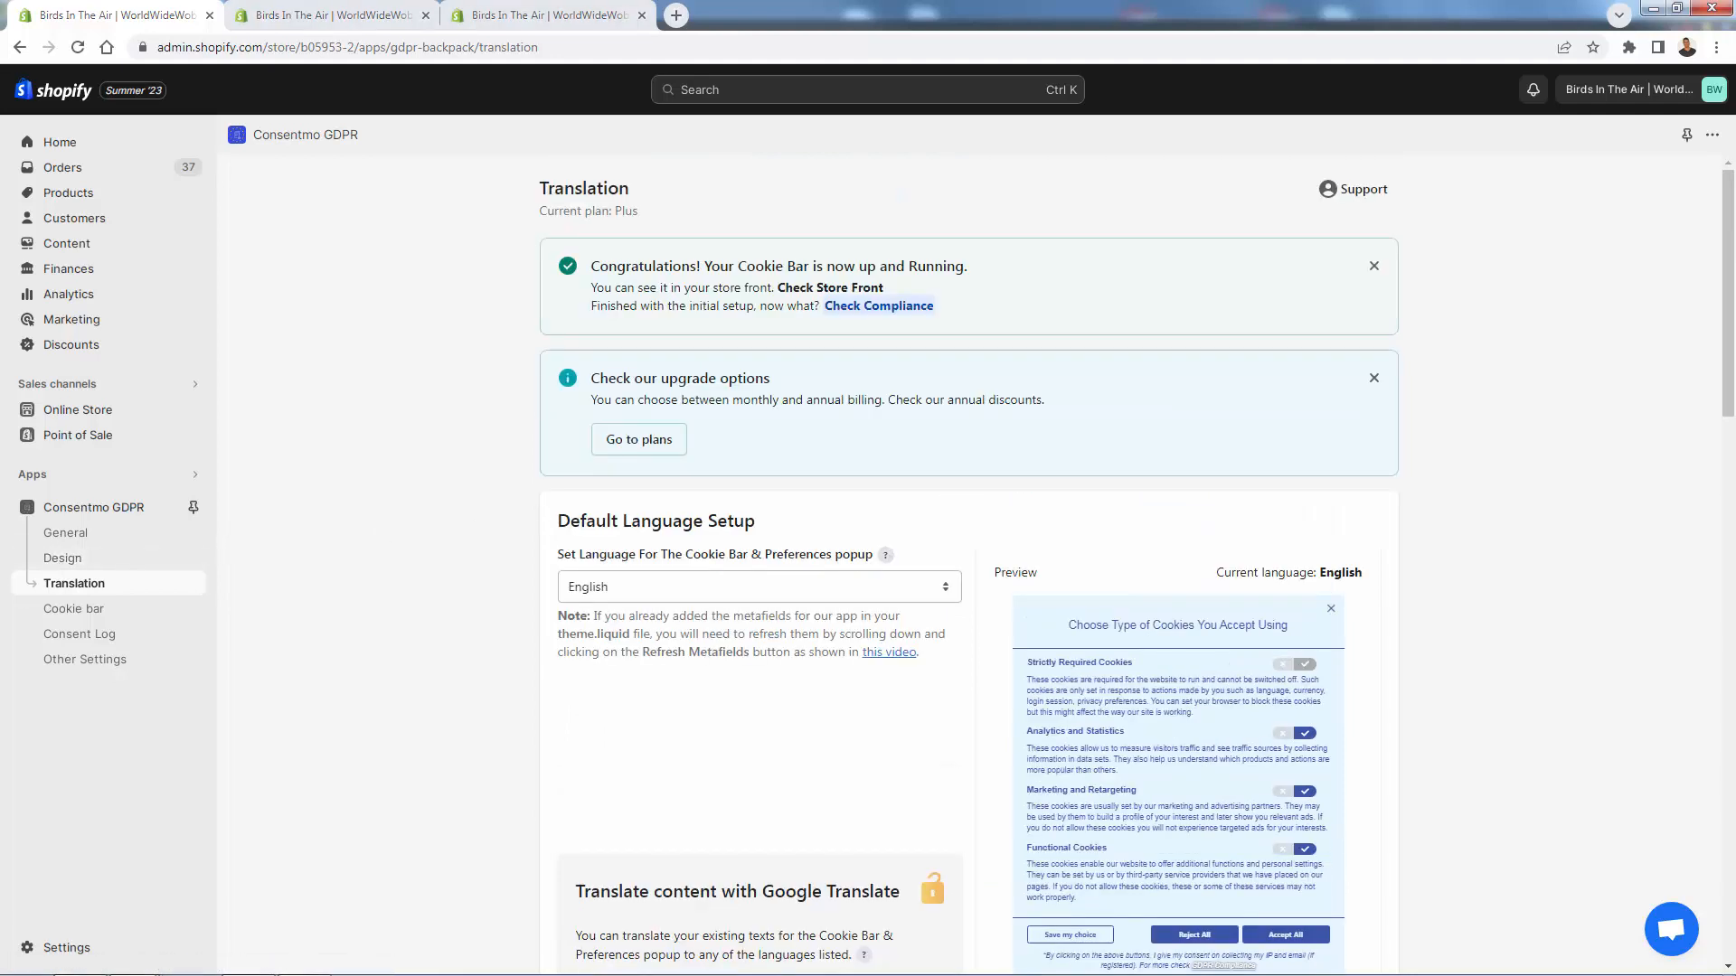
- Open the Cookie bar text settings, refresh the theme editor preview, then close the extra theme editor tab
{"action": "left_click", "coordinate": [75, 608]}
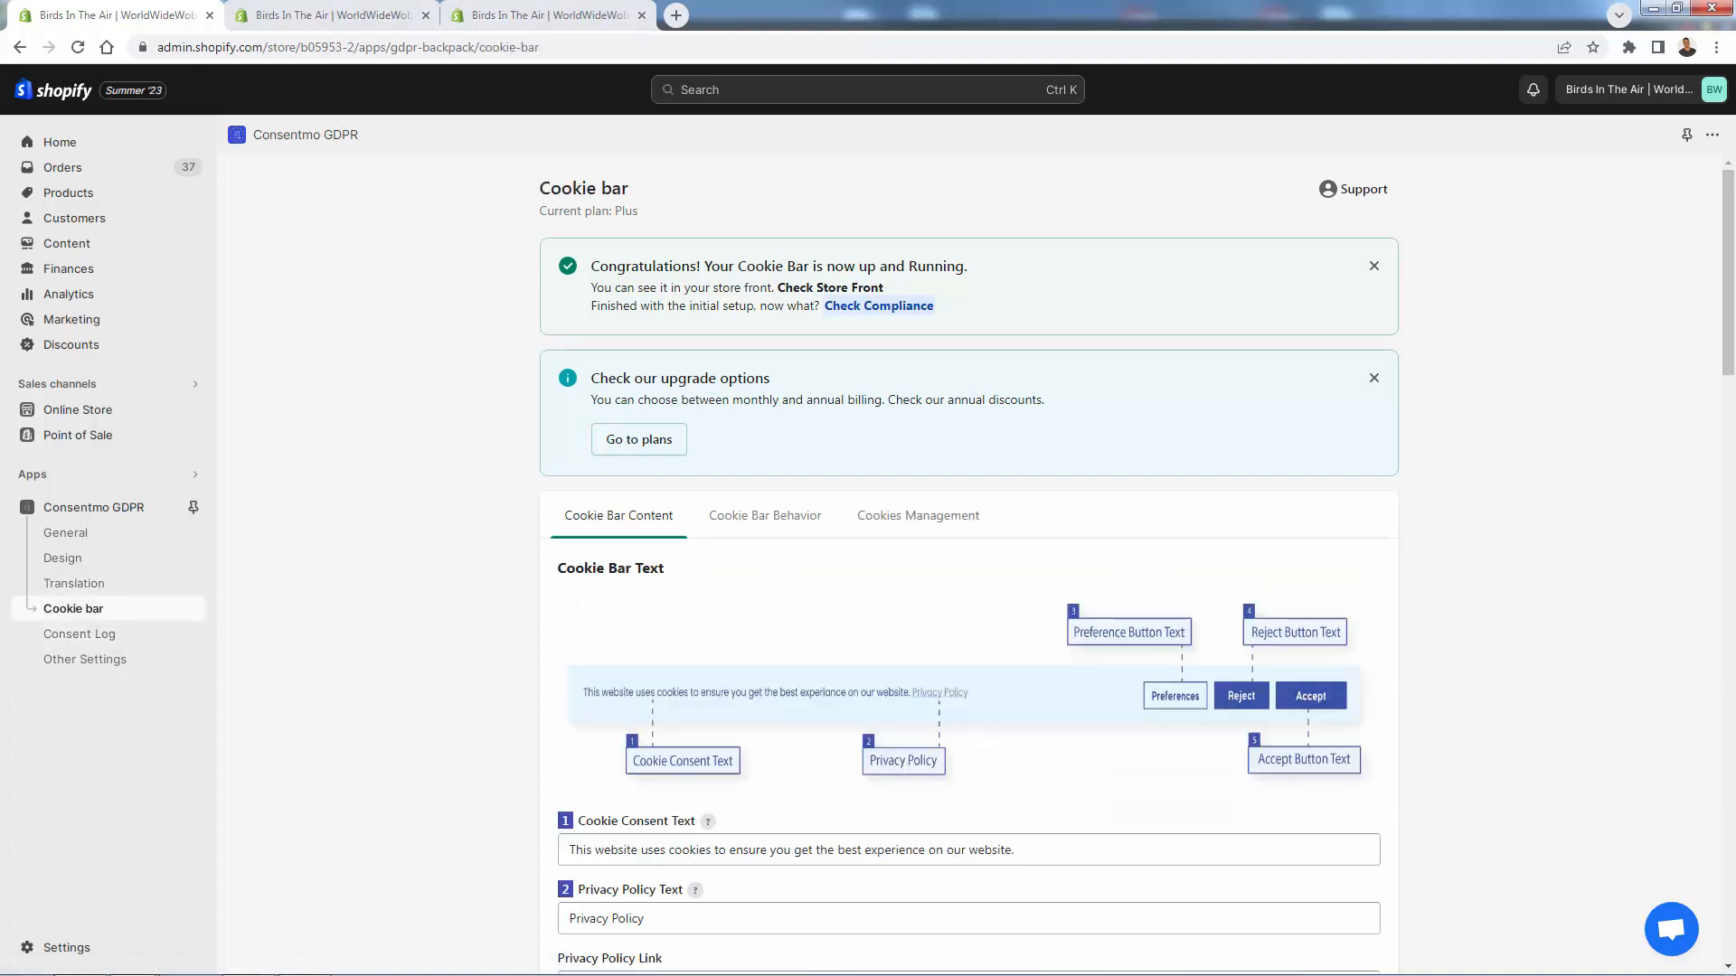
{"action": "scroll", "coordinate": [353, 455], "scroll_direction": "down", "scroll_amount": 3}
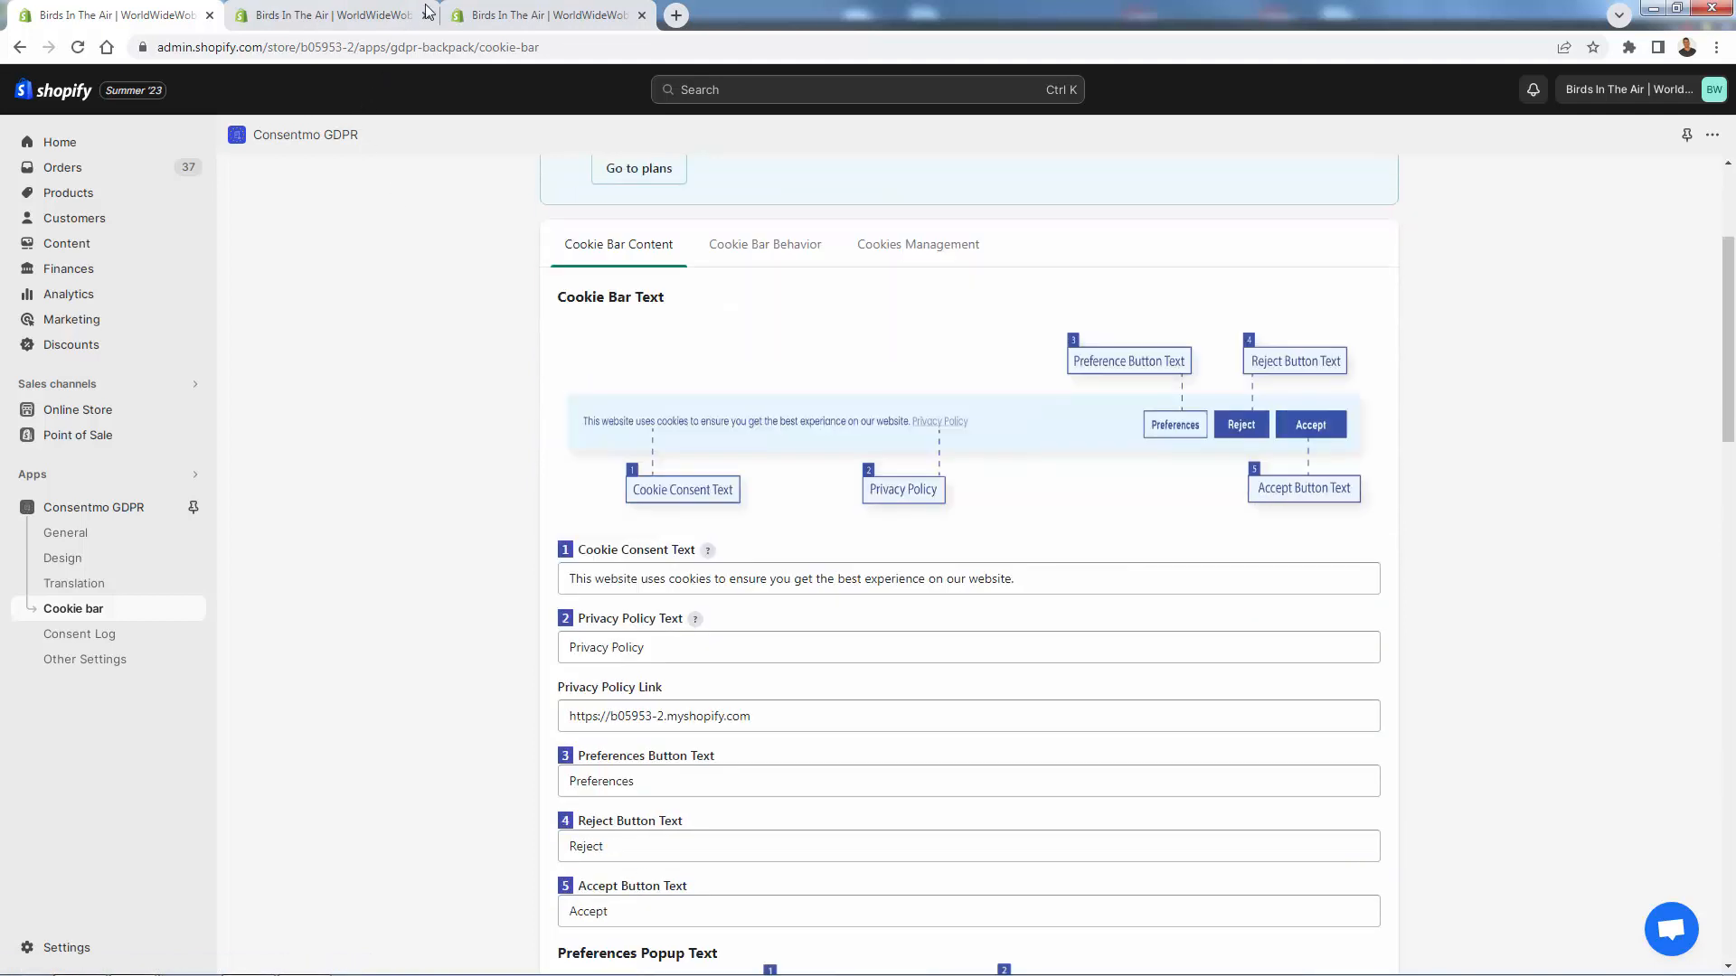
{"action": "left_click", "coordinate": [515, 15]}
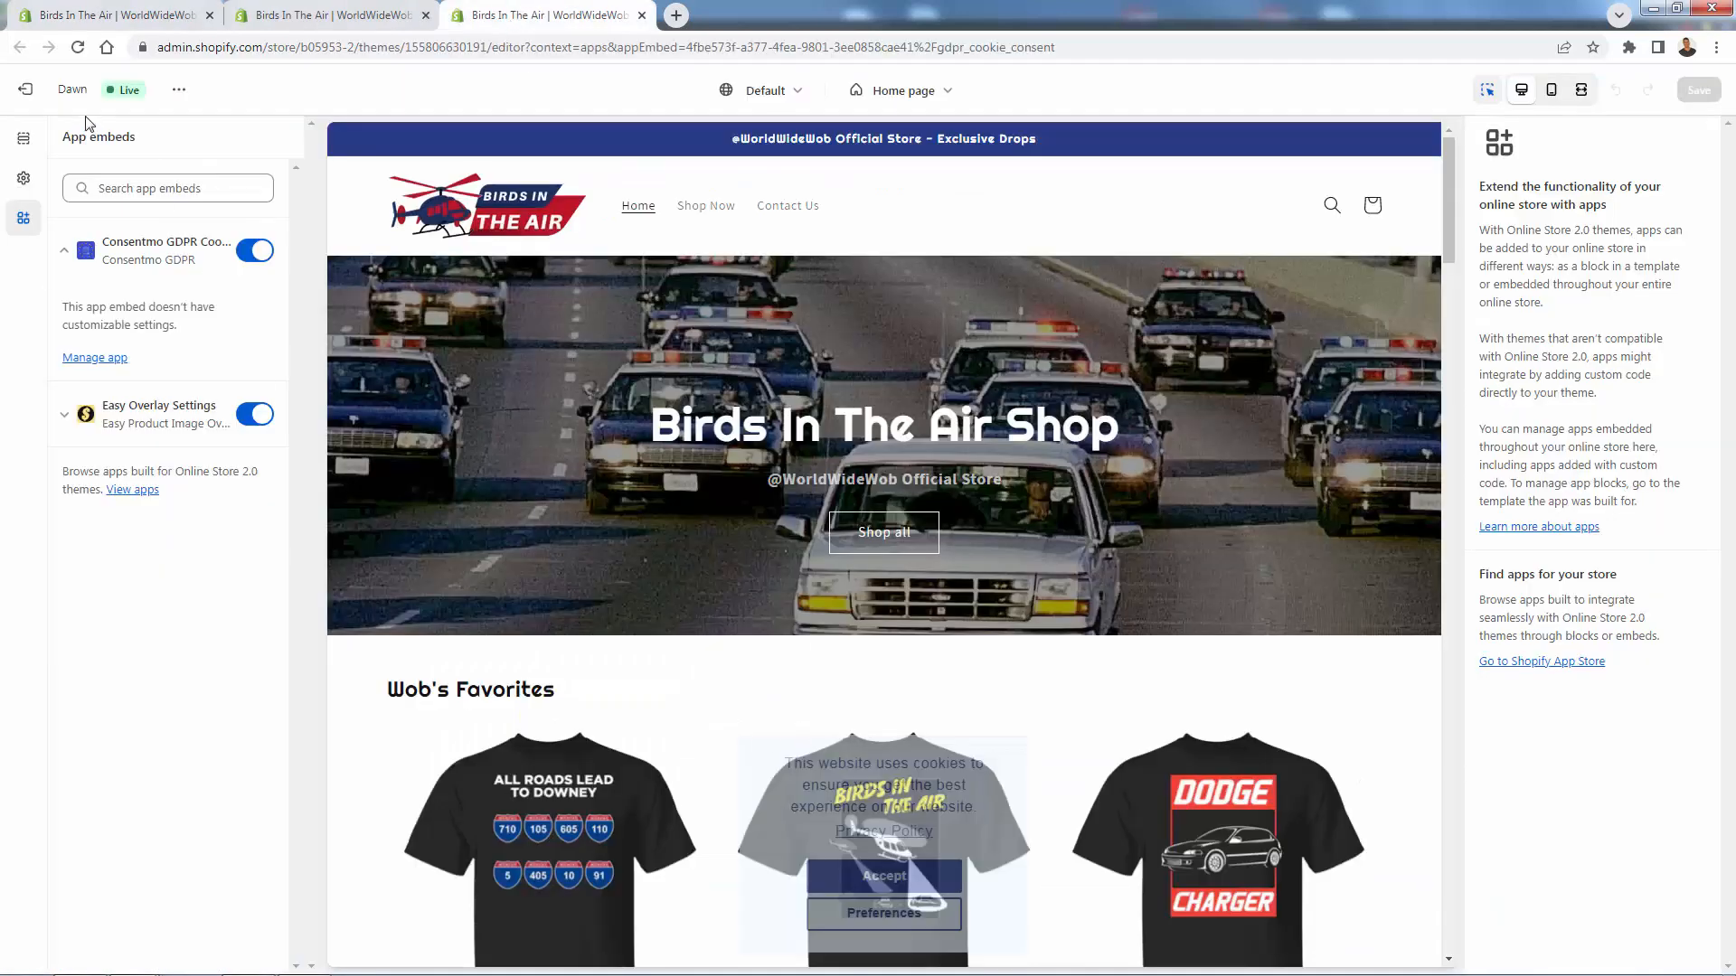
{"action": "left_click", "coordinate": [78, 47]}
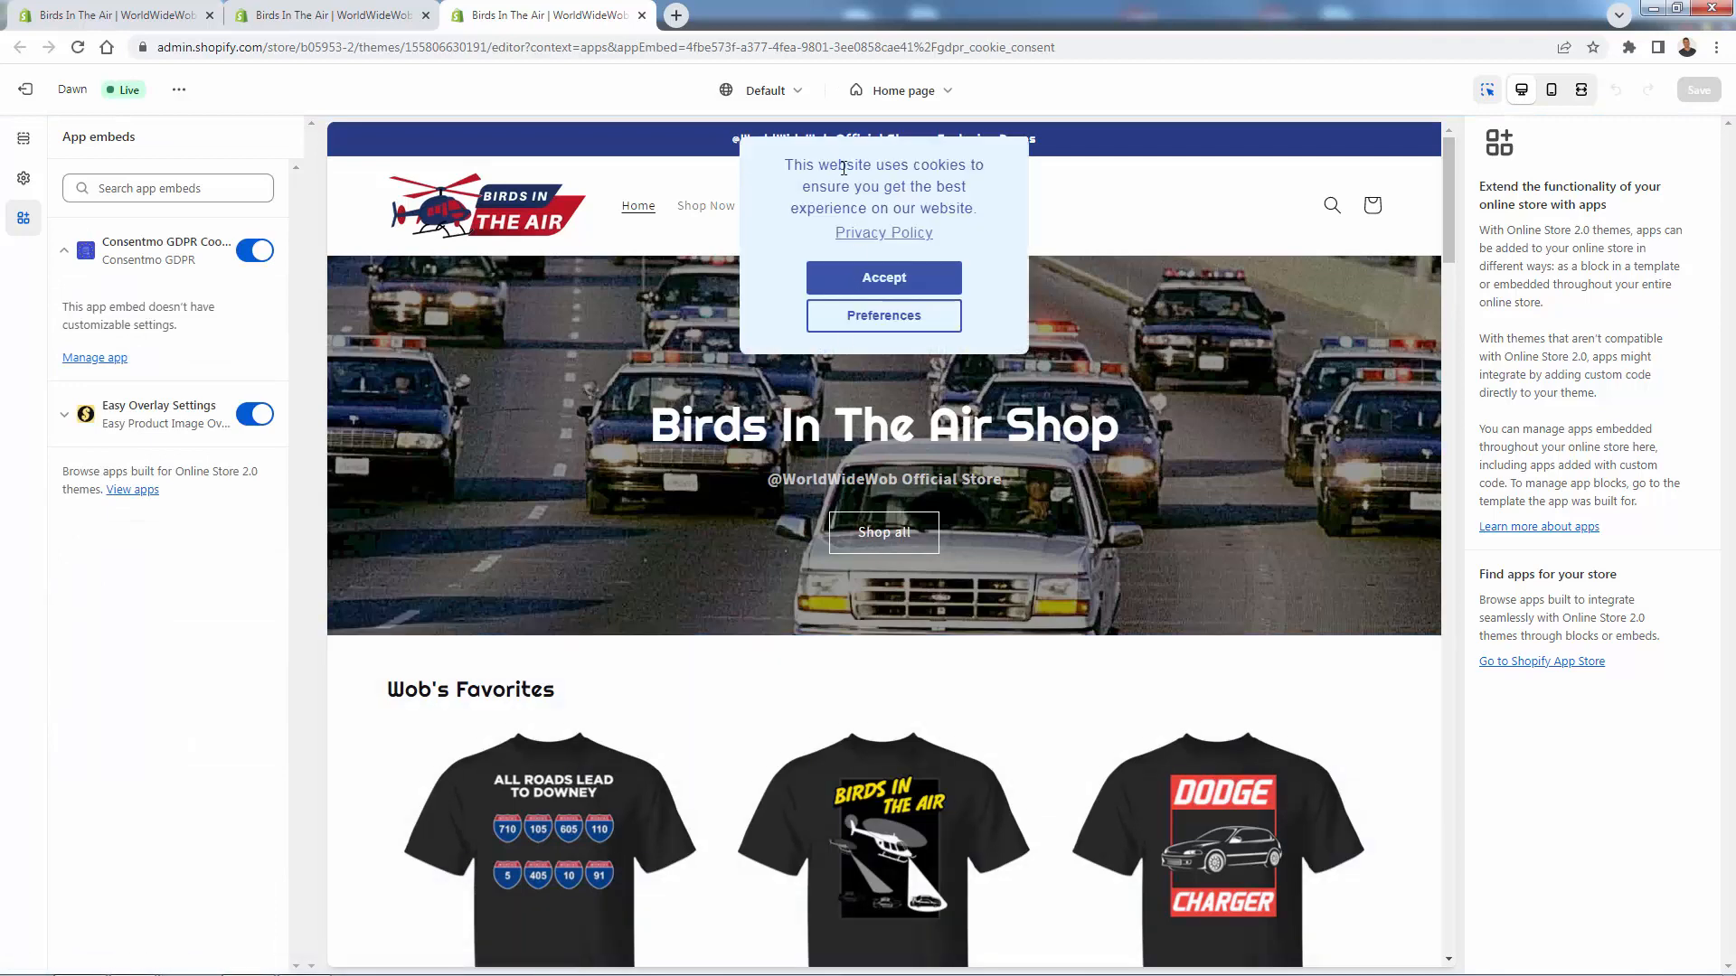
{"action": "triple_click", "coordinate": [831, 164]}
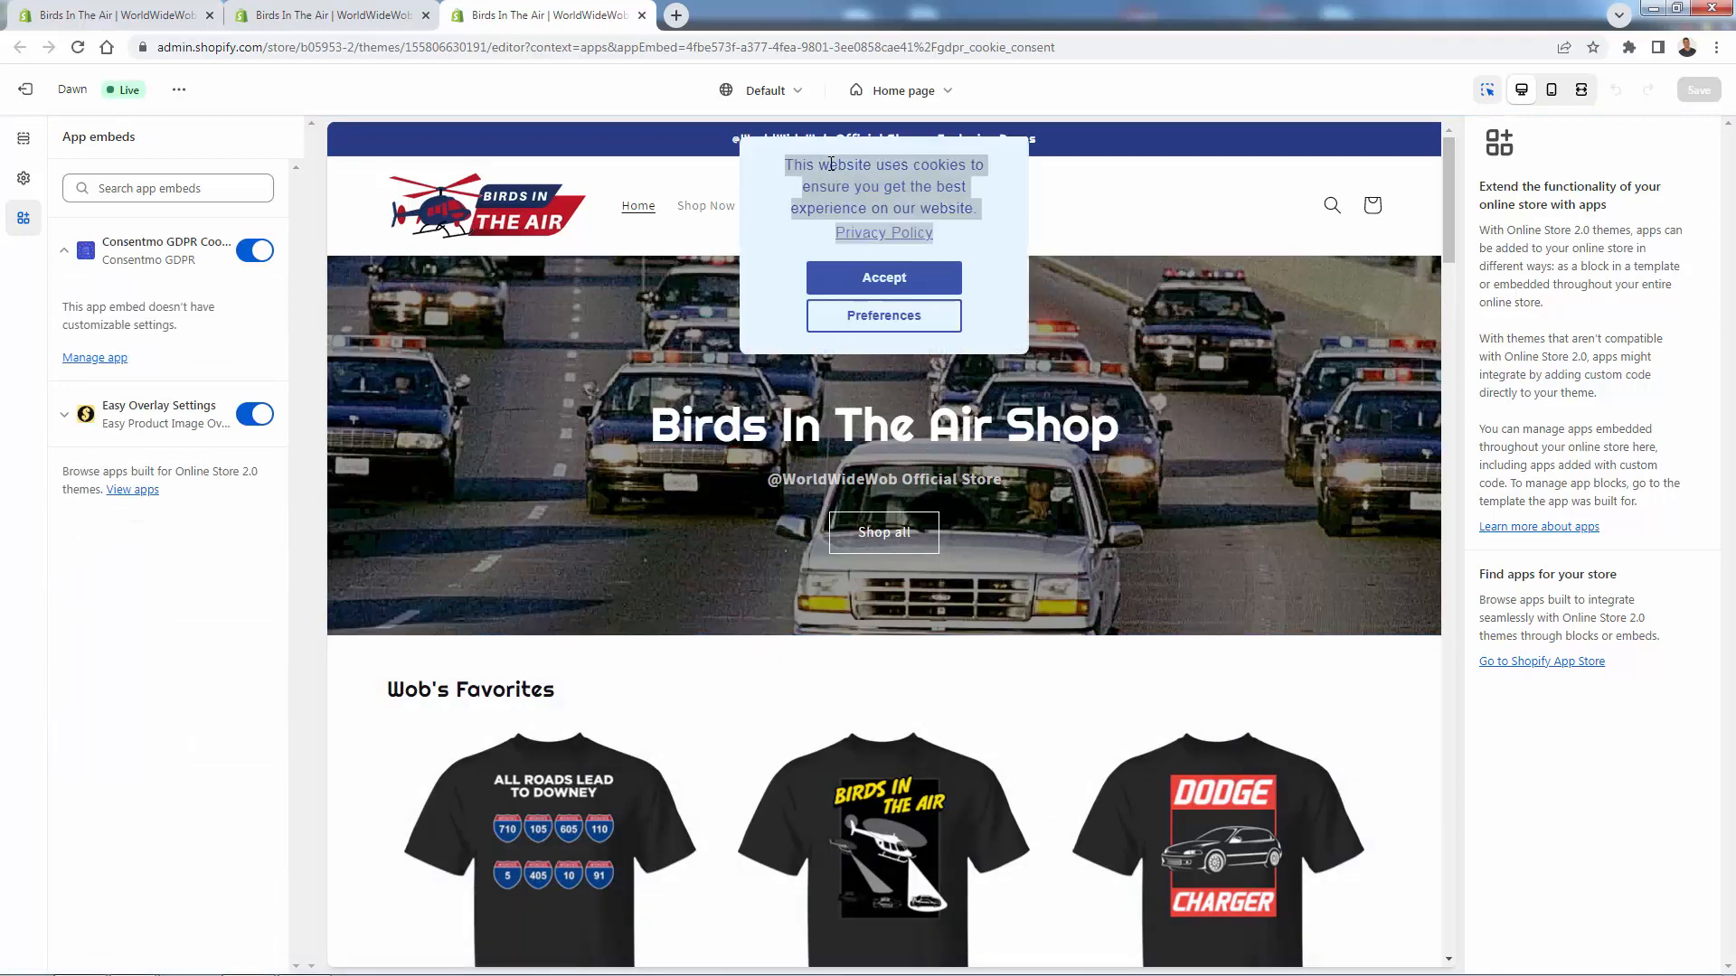
{"action": "left_click", "coordinate": [376, 27]}
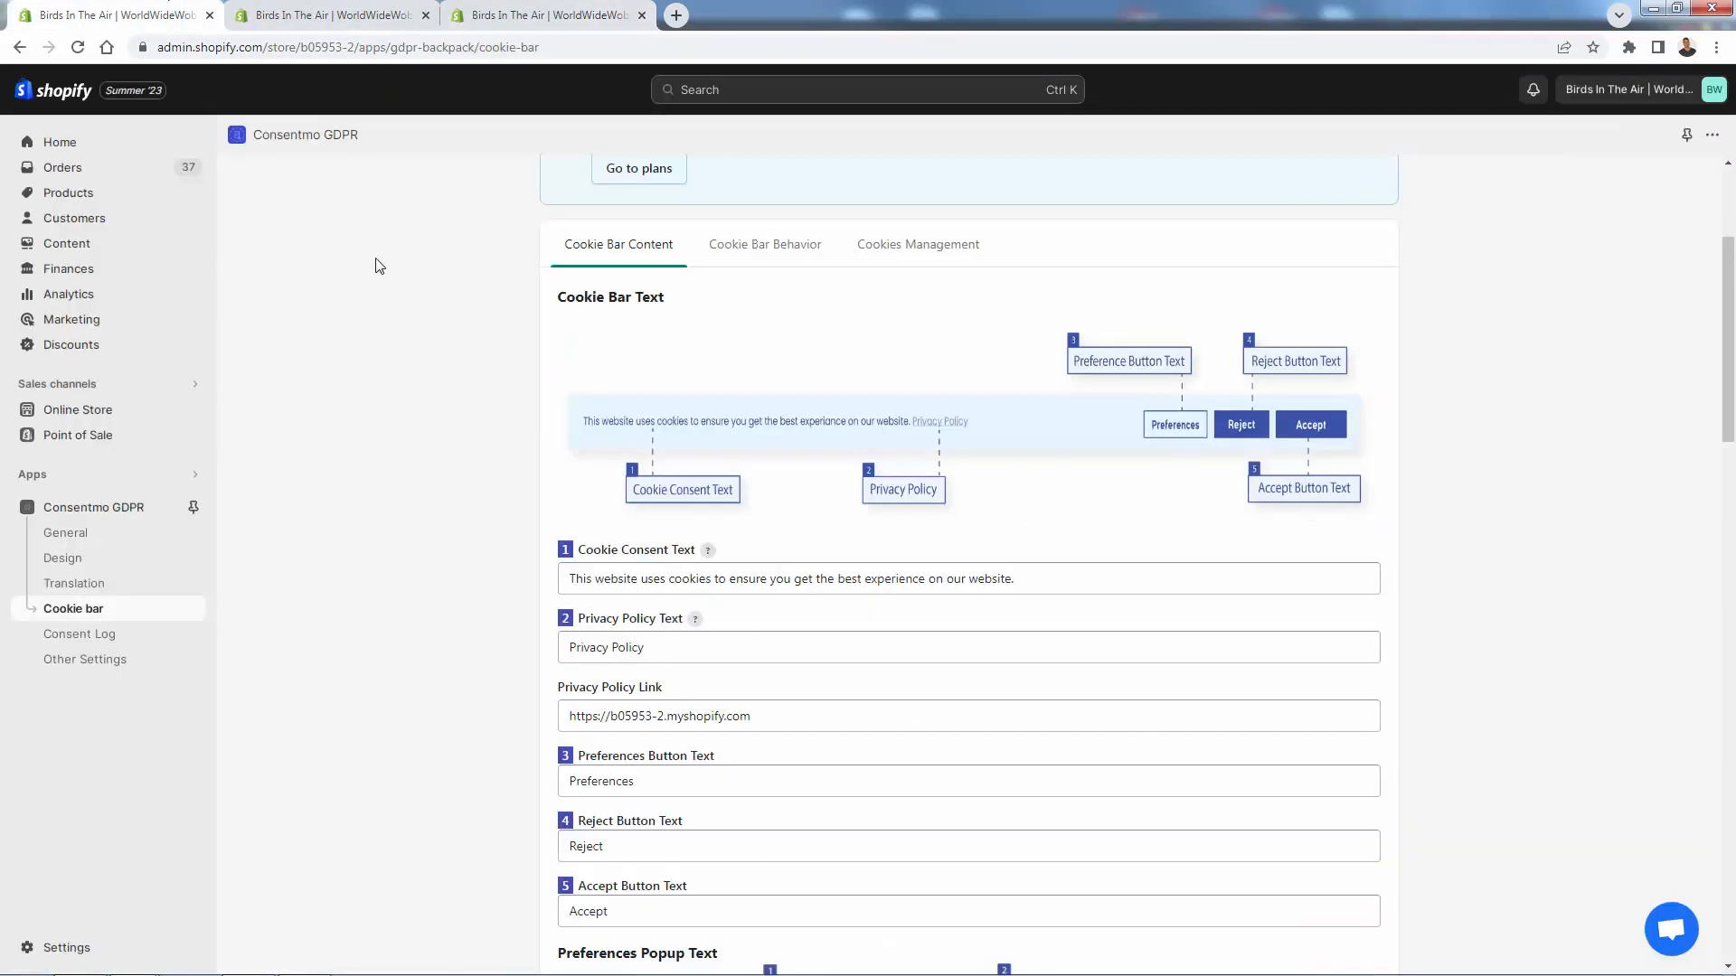
{"action": "left_click", "coordinate": [426, 16]}
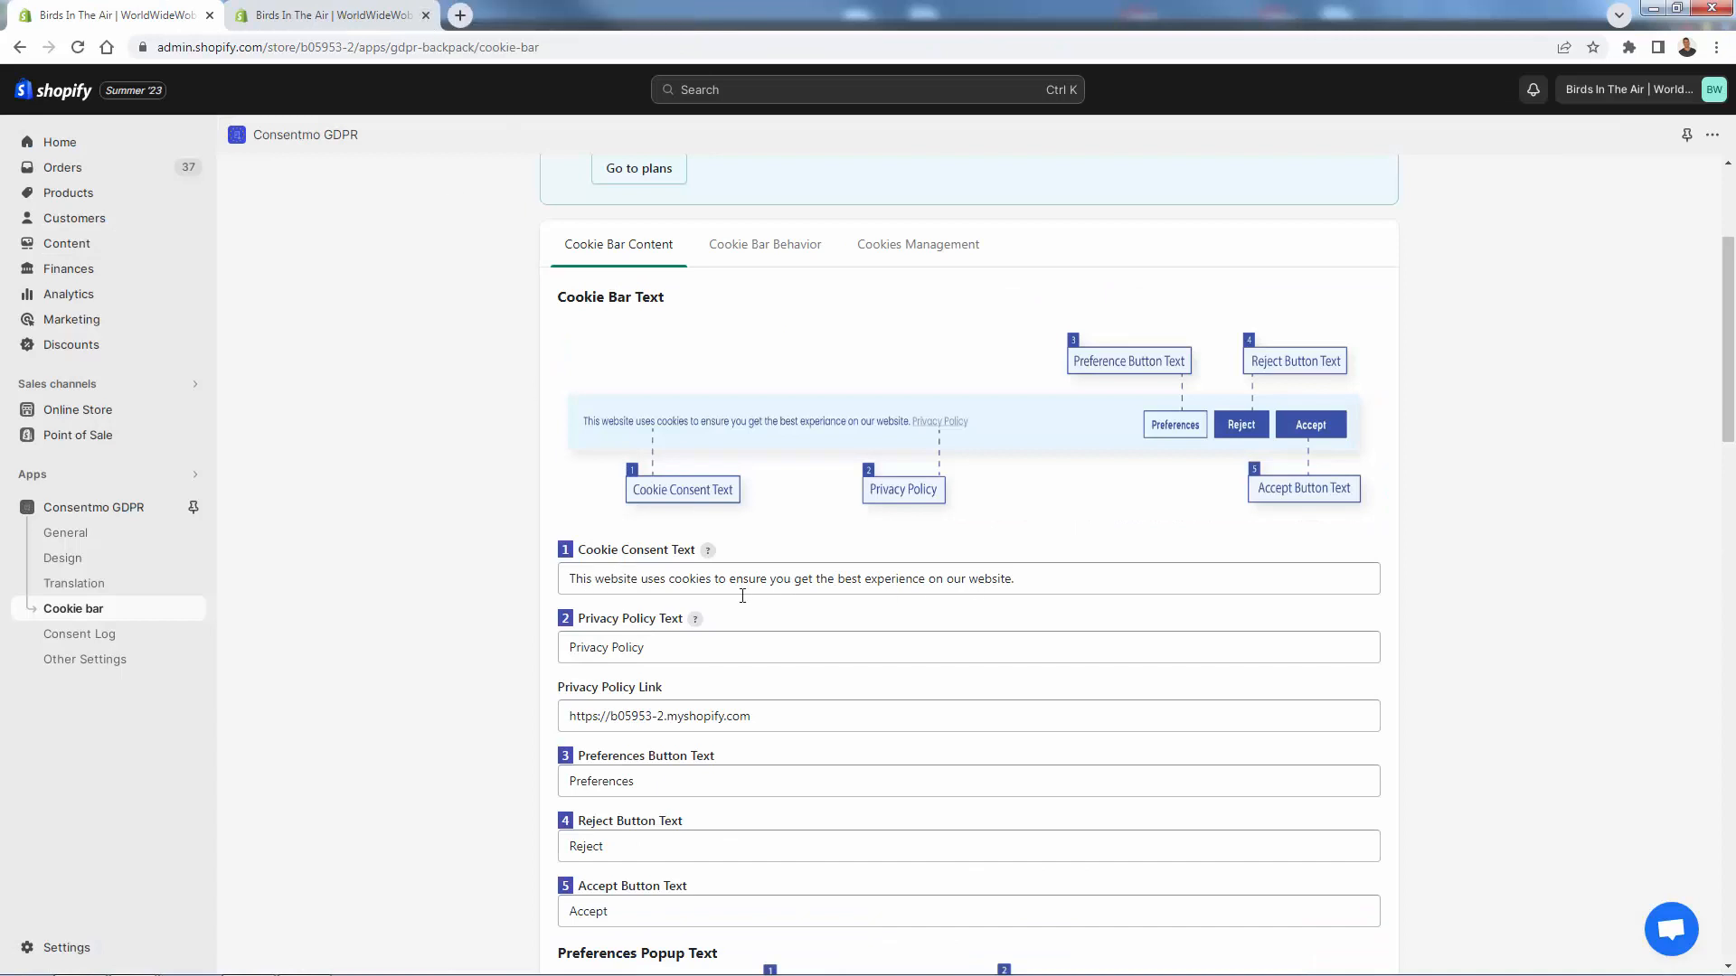
- Change 'website' to 'store' in the Cookie Consent Text and save
{"action": "double_click", "coordinate": [615, 576]}
{"action": "left_click", "coordinate": [635, 578]}
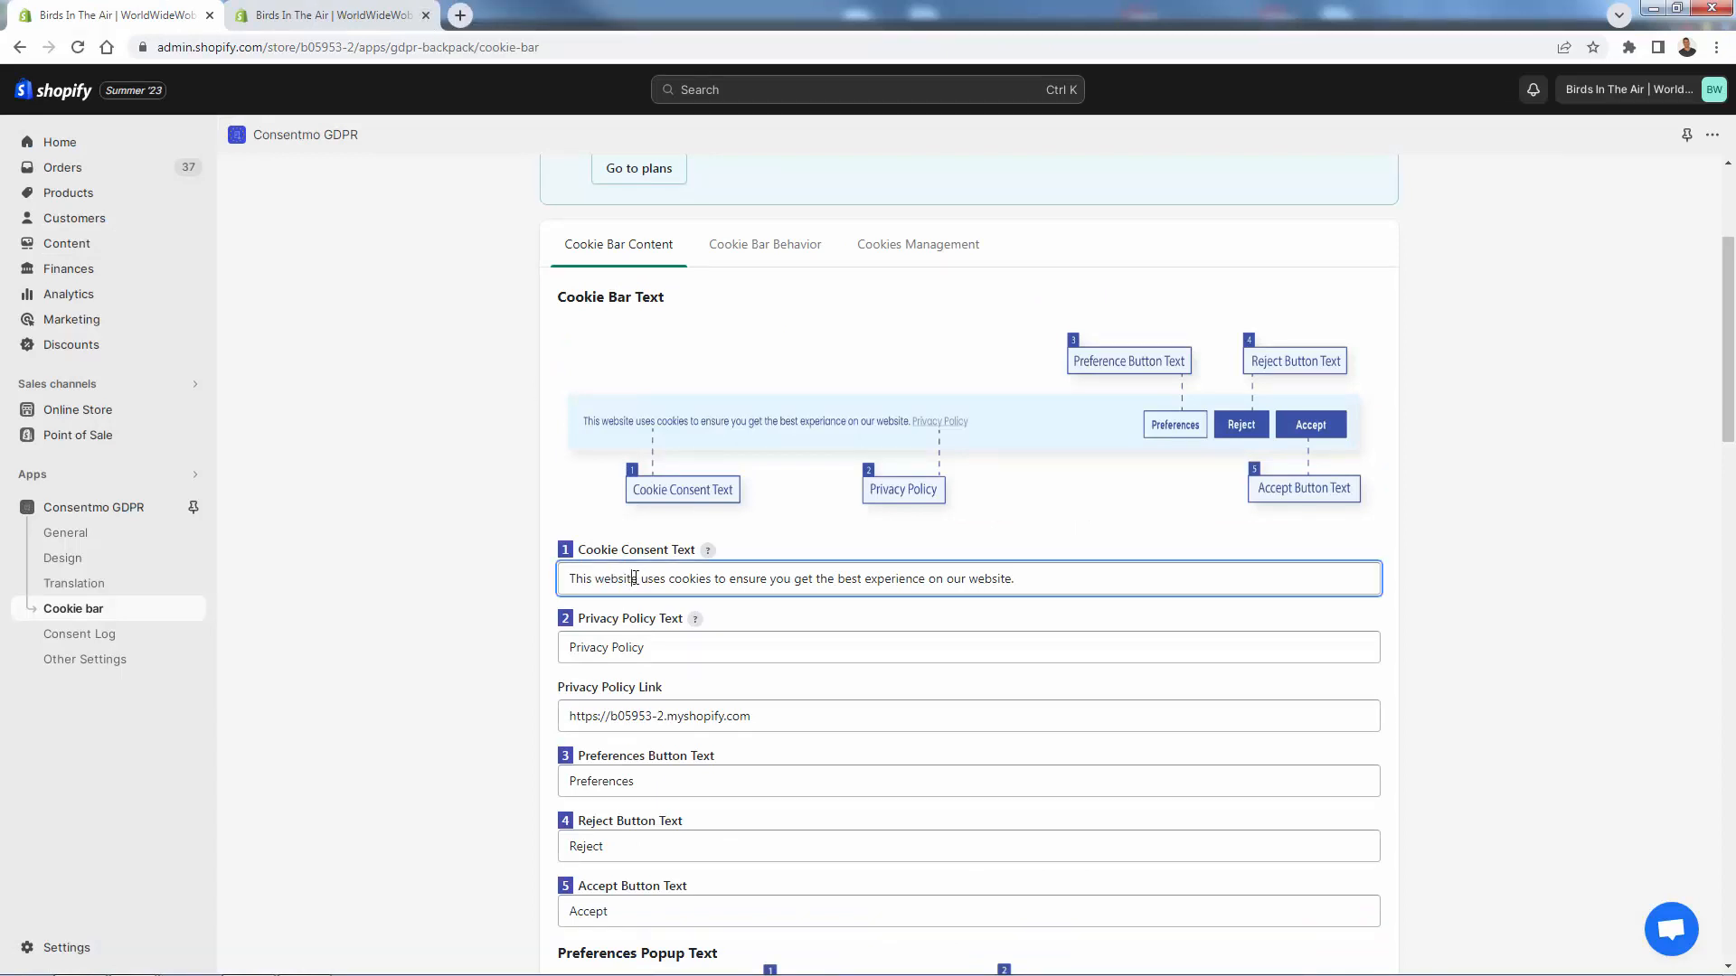
{"action": "left_click_drag", "start_coordinate": [637, 579], "coordinate": [600, 579]}
{"action": "type", "text": "store"}
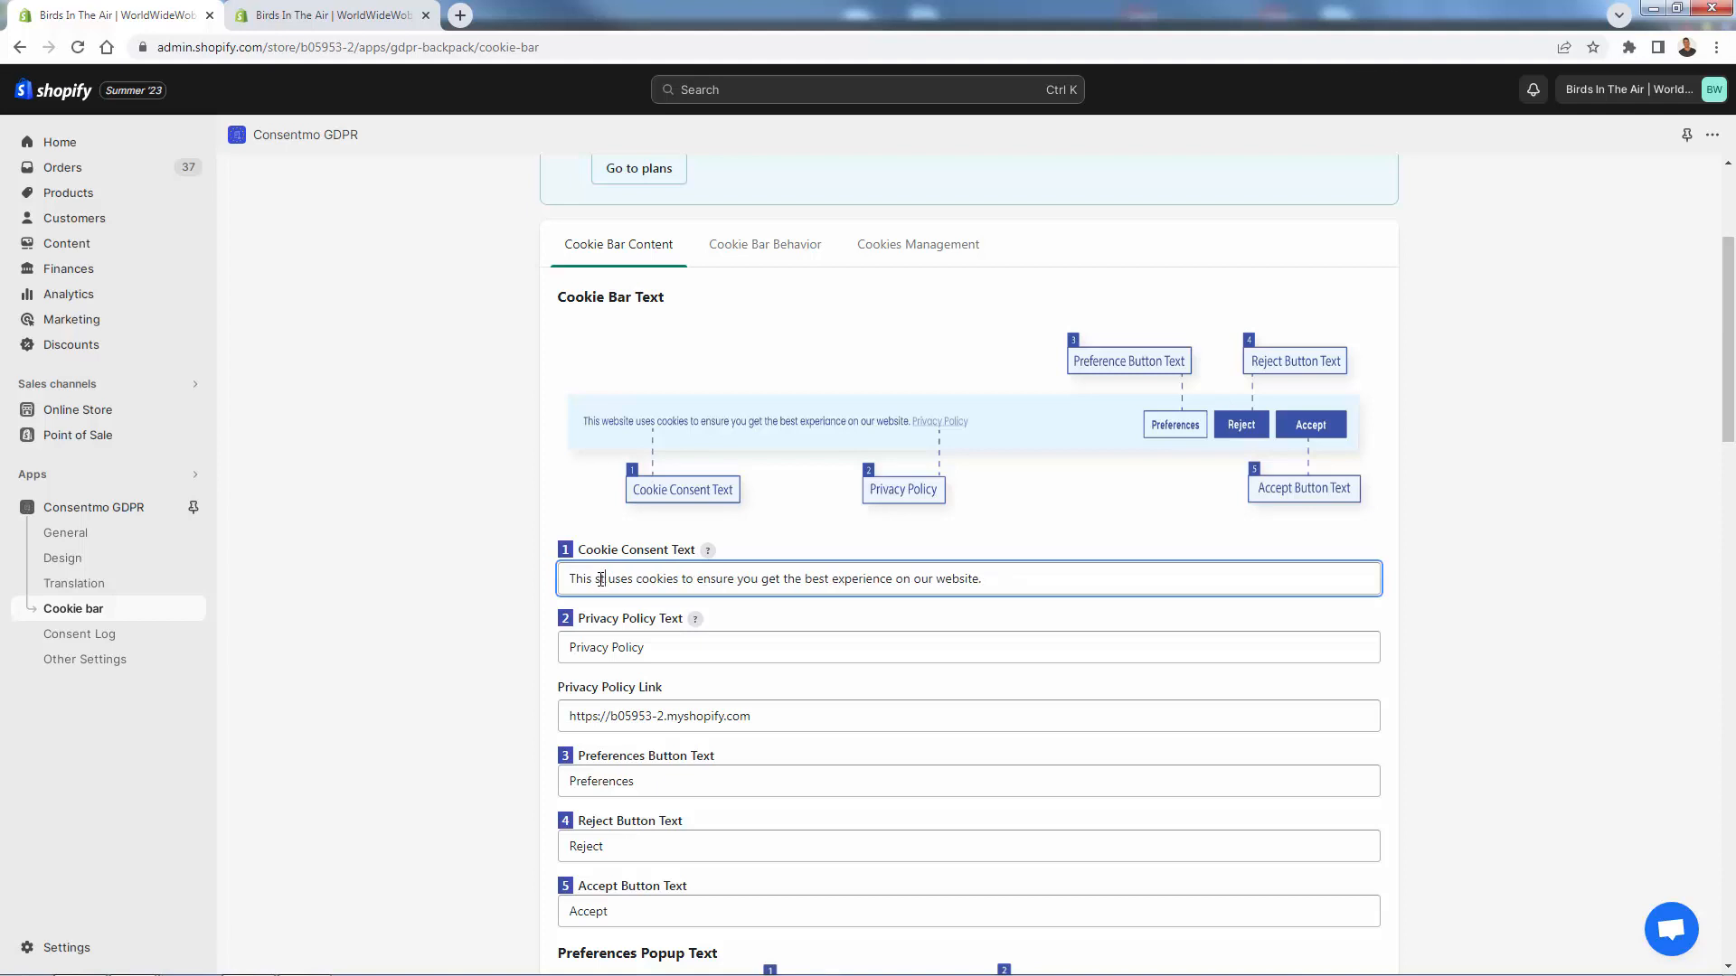
{"action": "left_click", "coordinate": [1366, 94]}
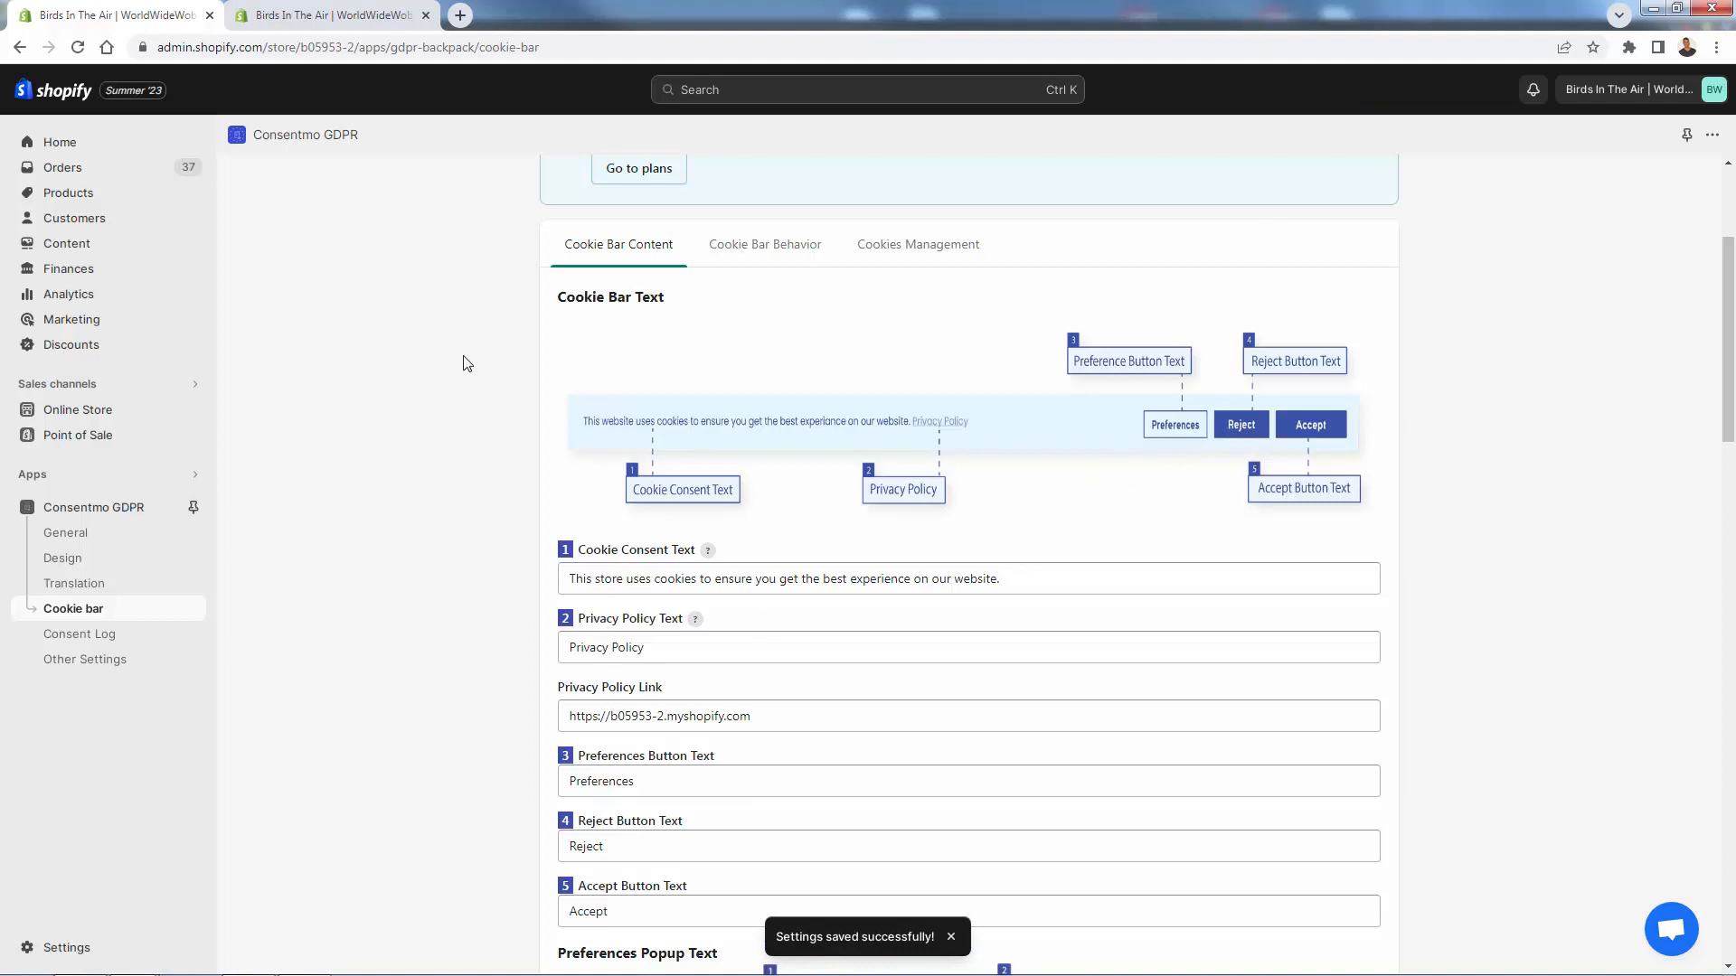
- Reload the theme editor preview to show 'This store uses cookies' and return to the settings
{"action": "left_click", "coordinate": [353, 7]}
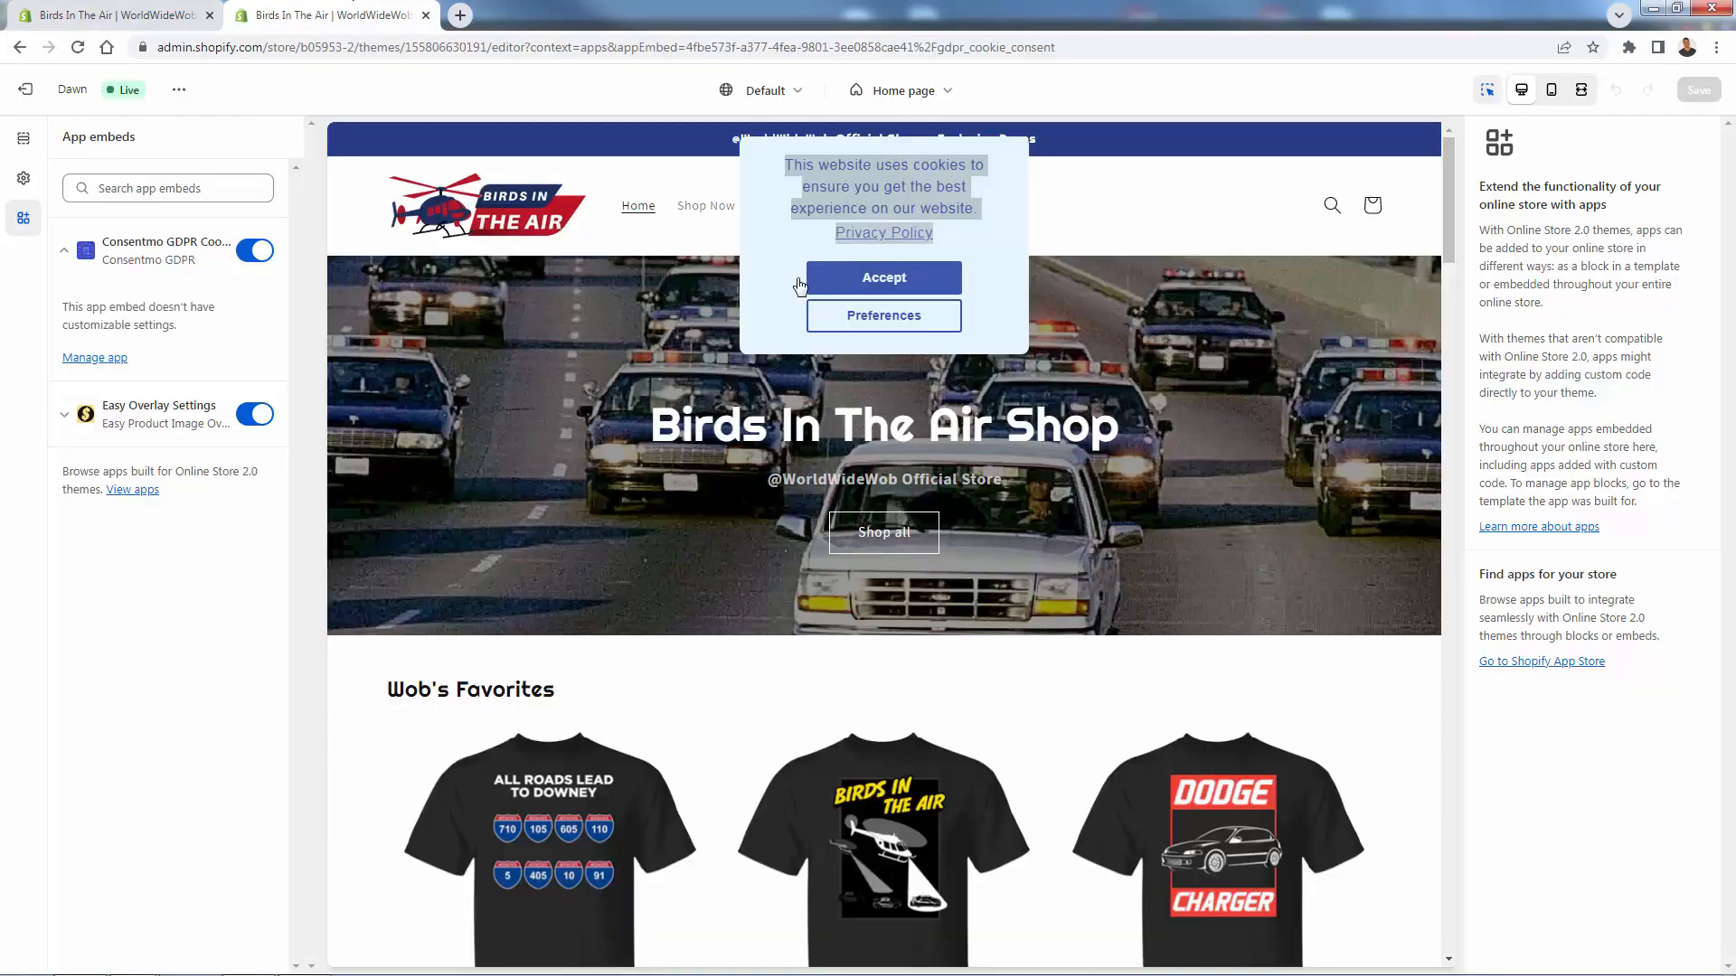
{"action": "left_click", "coordinate": [78, 47]}
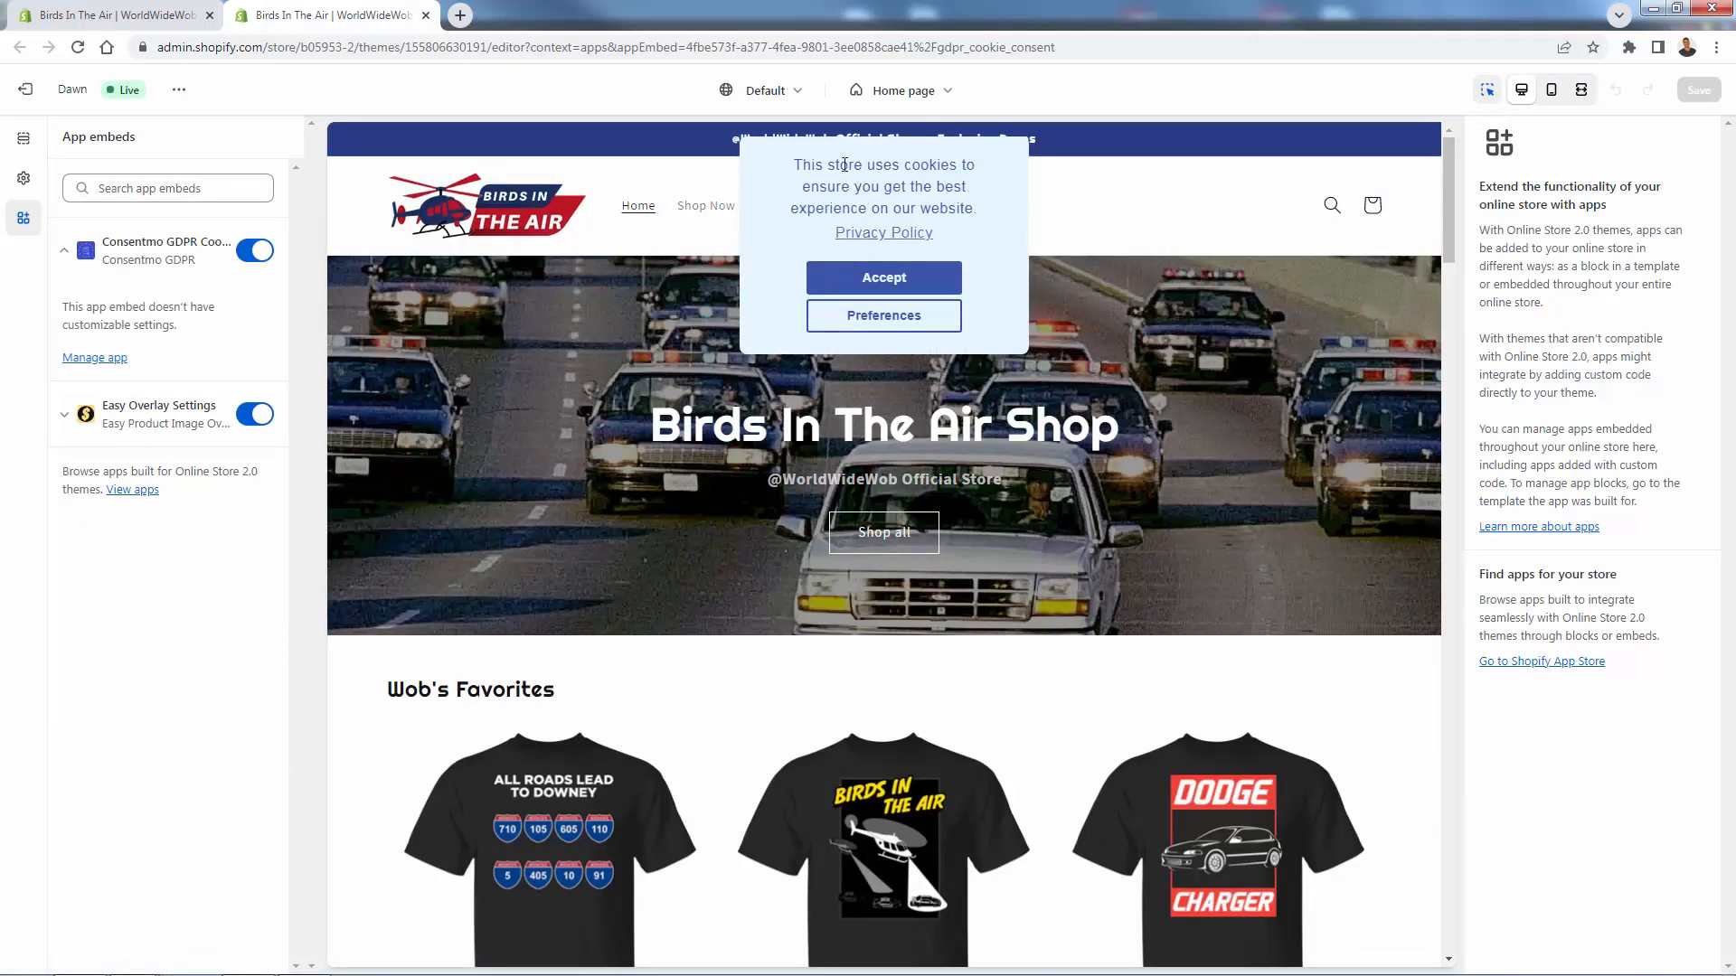
{"action": "left_click", "coordinate": [57, 12]}
- Scroll through the Cookie bar settings and open the preferences popup in the theme editor preview
{"action": "scroll", "coordinate": [692, 425], "scroll_direction": "down", "scroll_amount": 3}
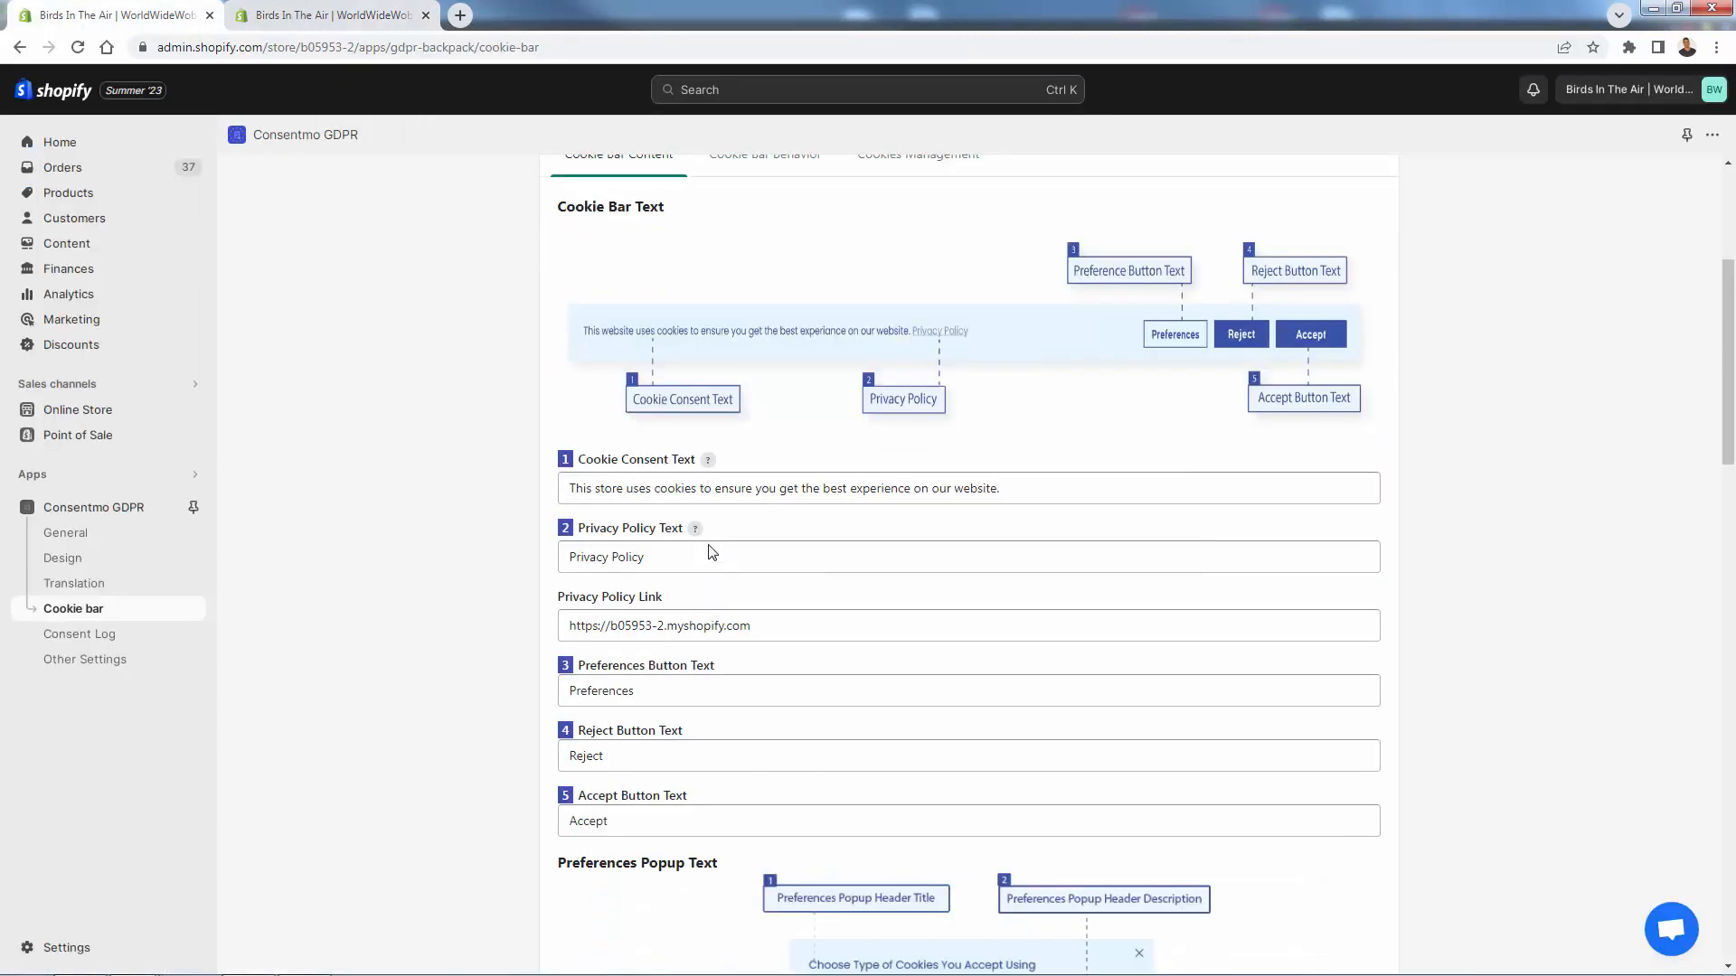
{"action": "scroll", "coordinate": [692, 425], "scroll_direction": "down", "scroll_amount": 1}
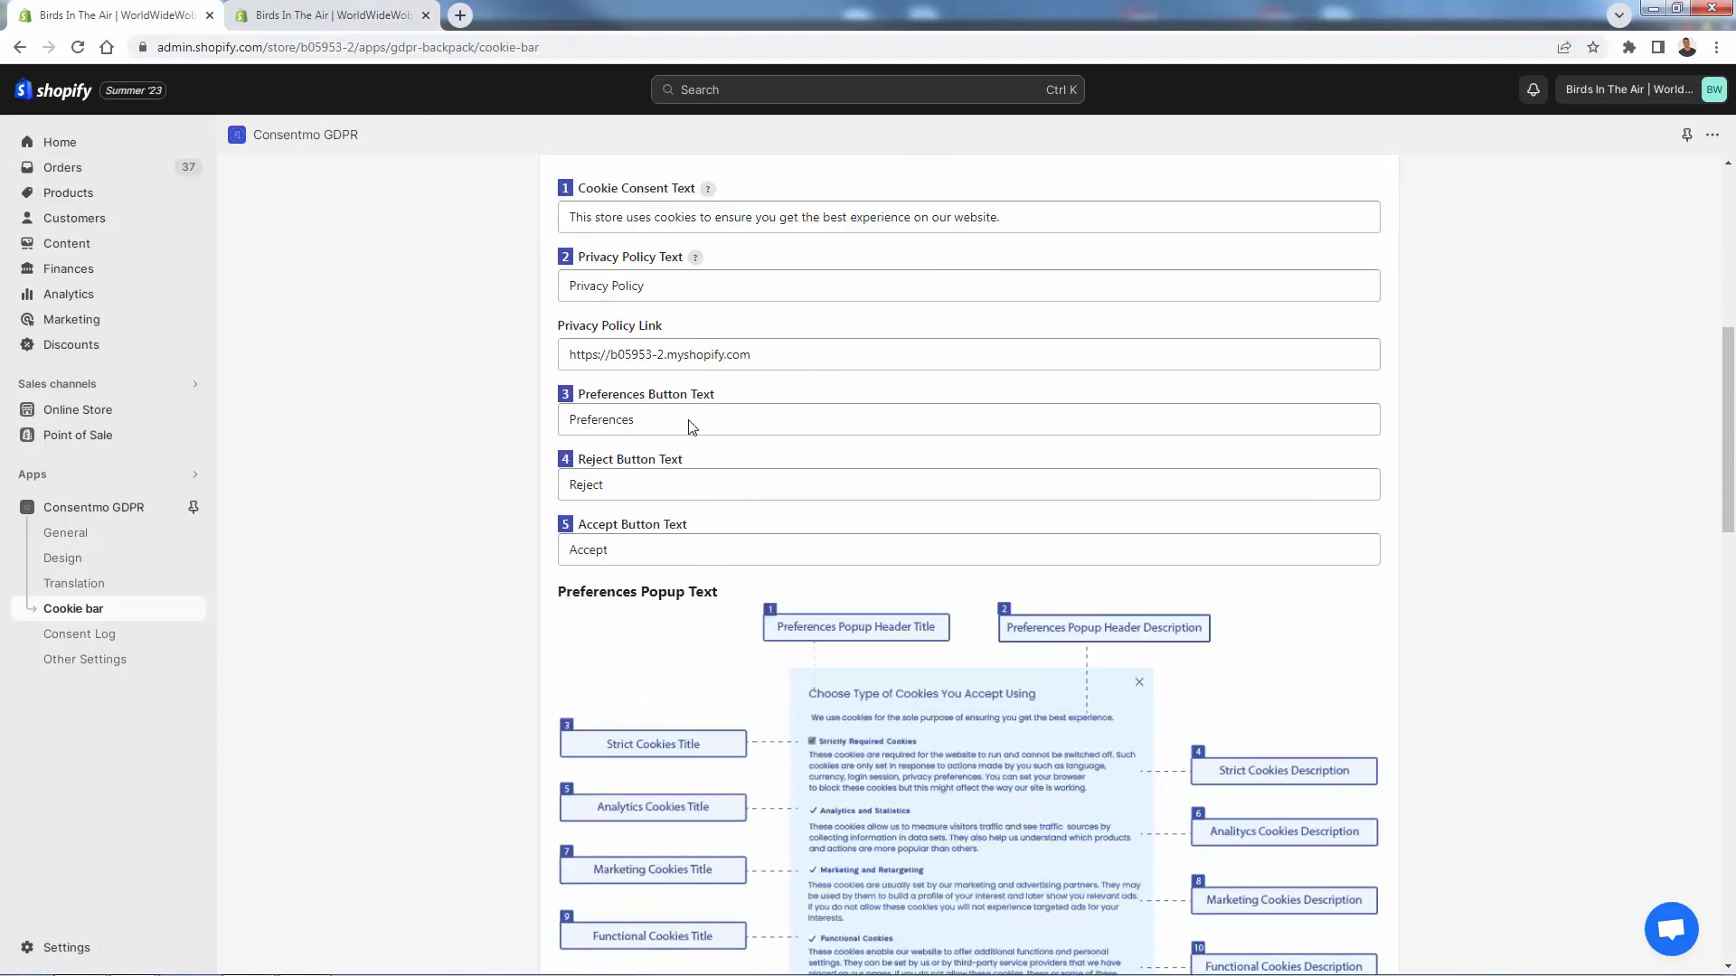
{"action": "scroll", "coordinate": [692, 425], "scroll_direction": "down", "scroll_amount": 1}
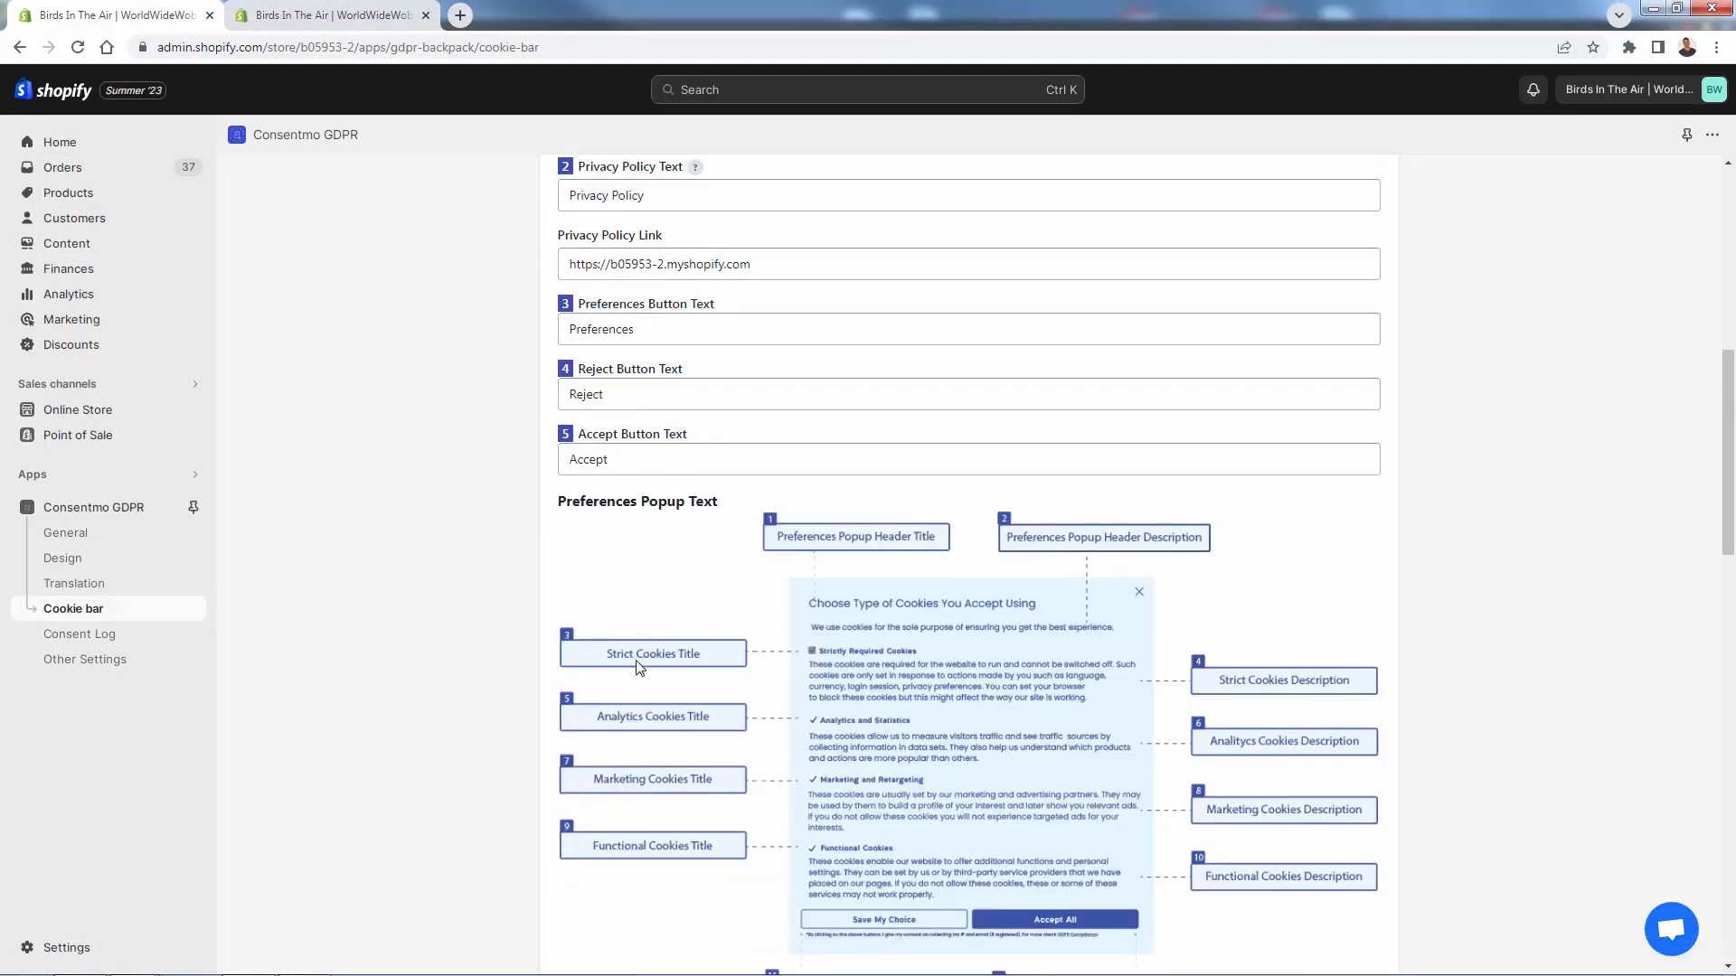
{"action": "scroll", "coordinate": [705, 637], "scroll_direction": "down", "scroll_amount": 2}
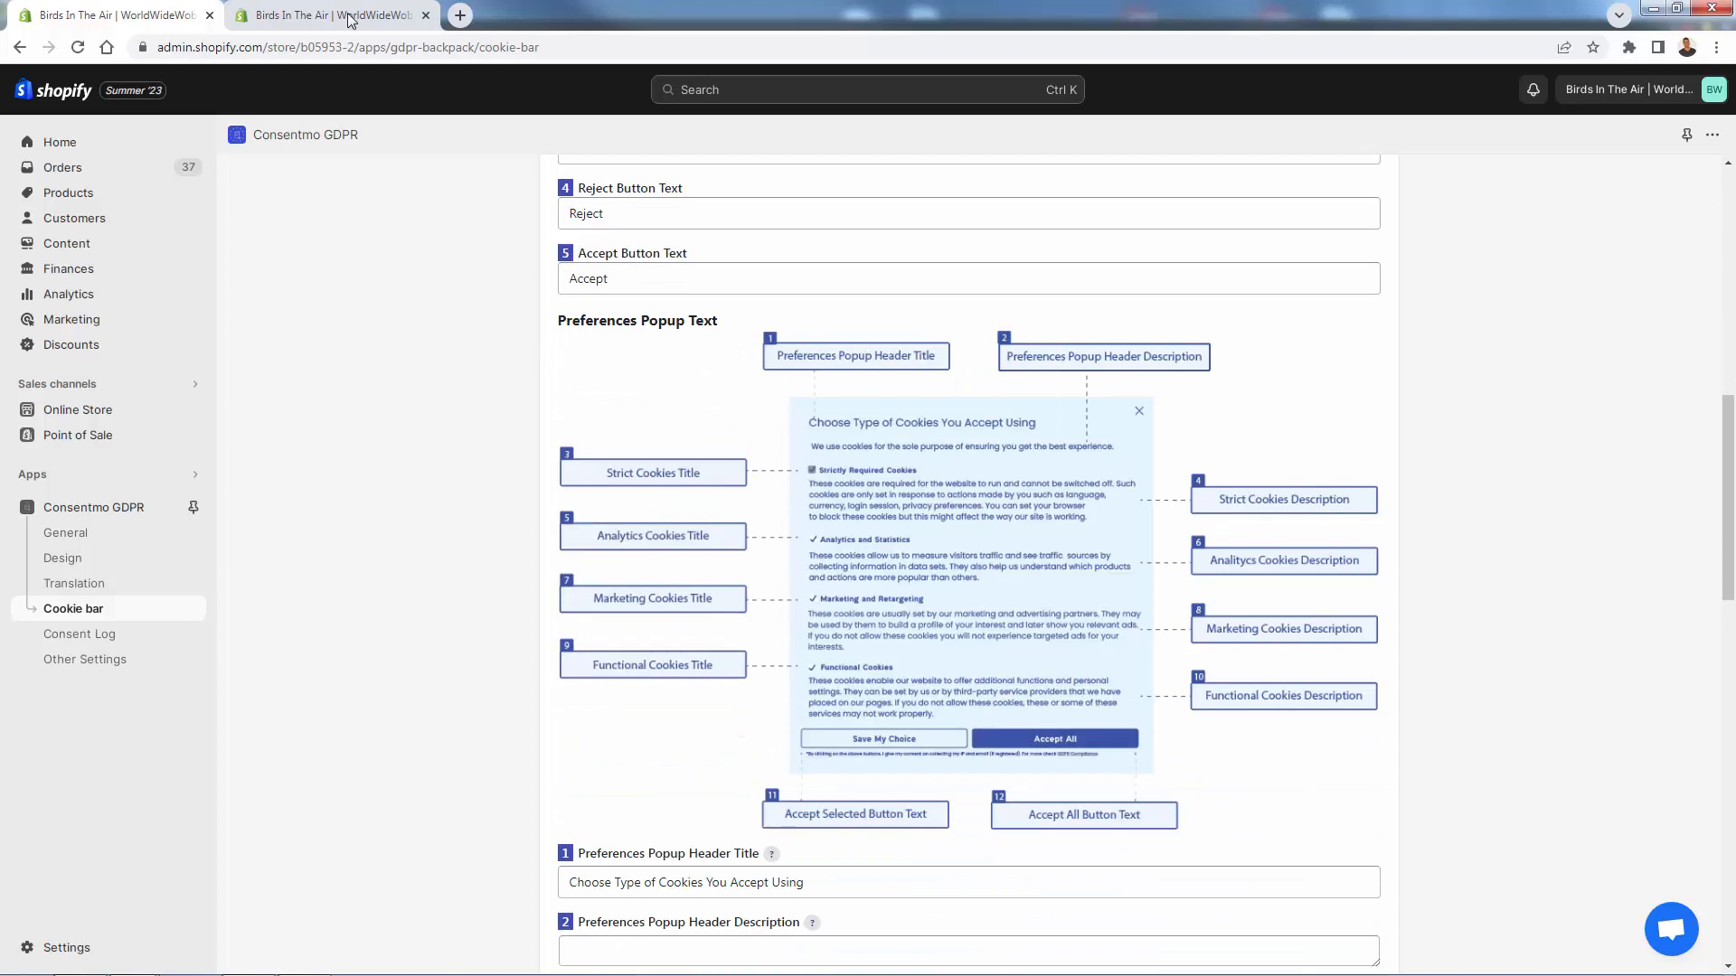
{"action": "left_click", "coordinate": [349, 20]}
{"action": "left_click", "coordinate": [847, 314]}
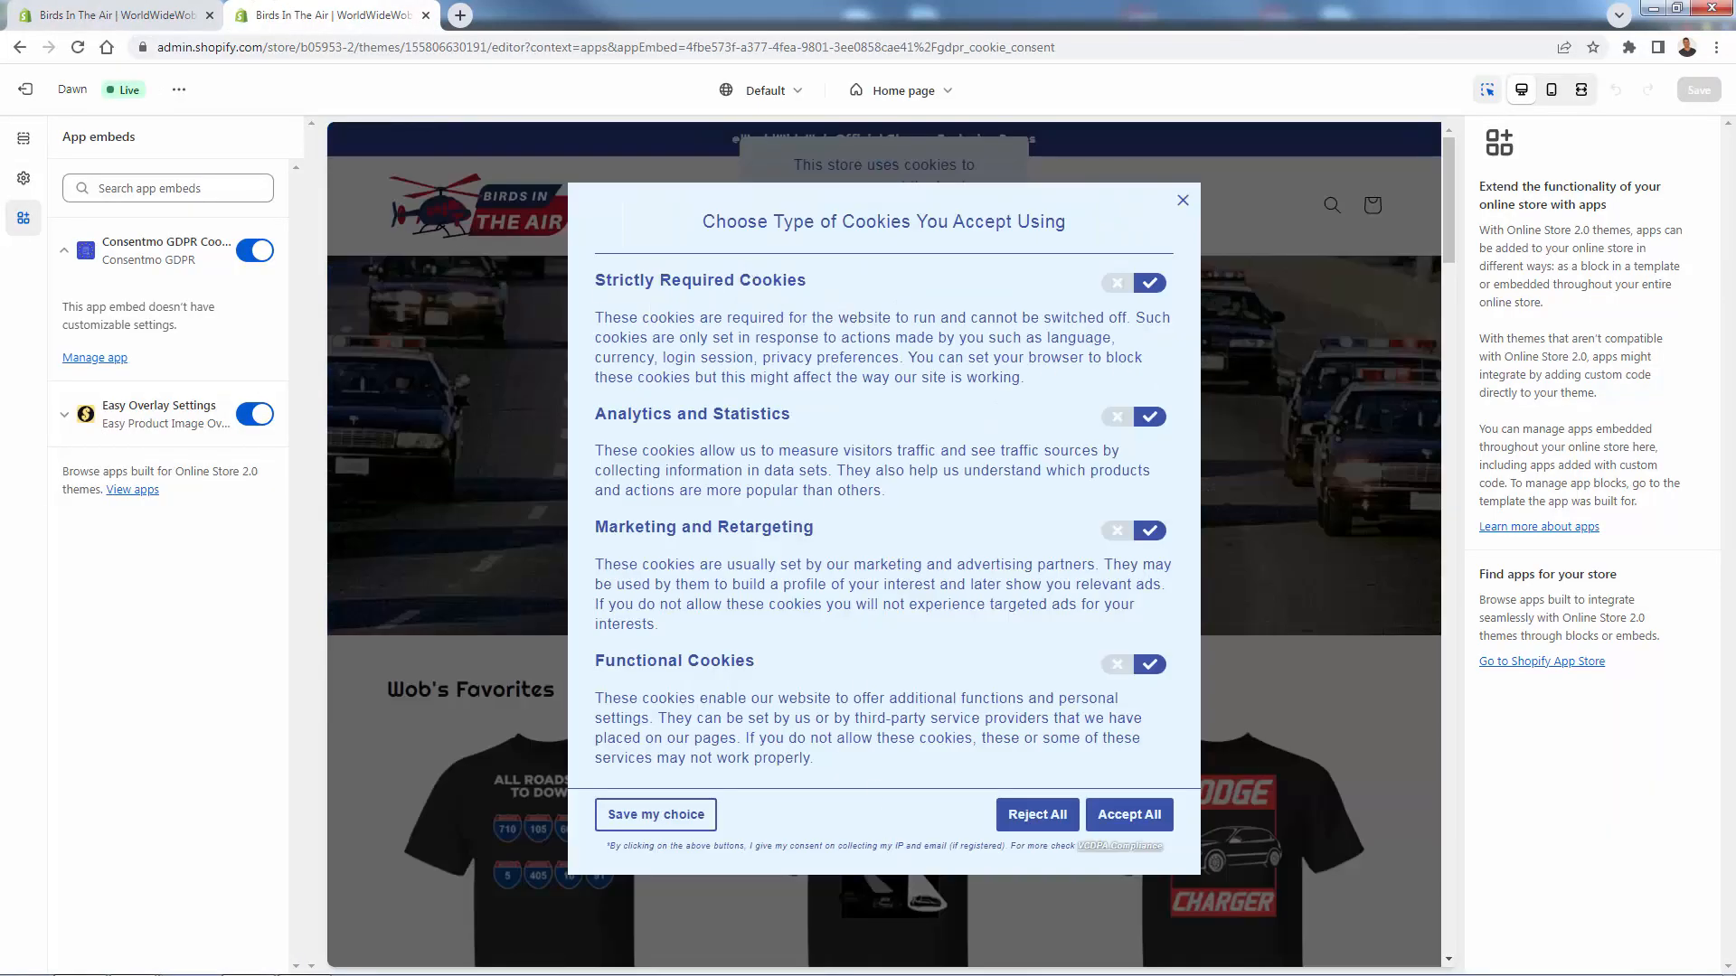
- Back in the Cookie bar settings, scroll through the preferences popup text fields
{"action": "left_click", "coordinate": [118, 14]}
{"action": "scroll", "coordinate": [579, 549], "scroll_direction": "down", "scroll_amount": 5}
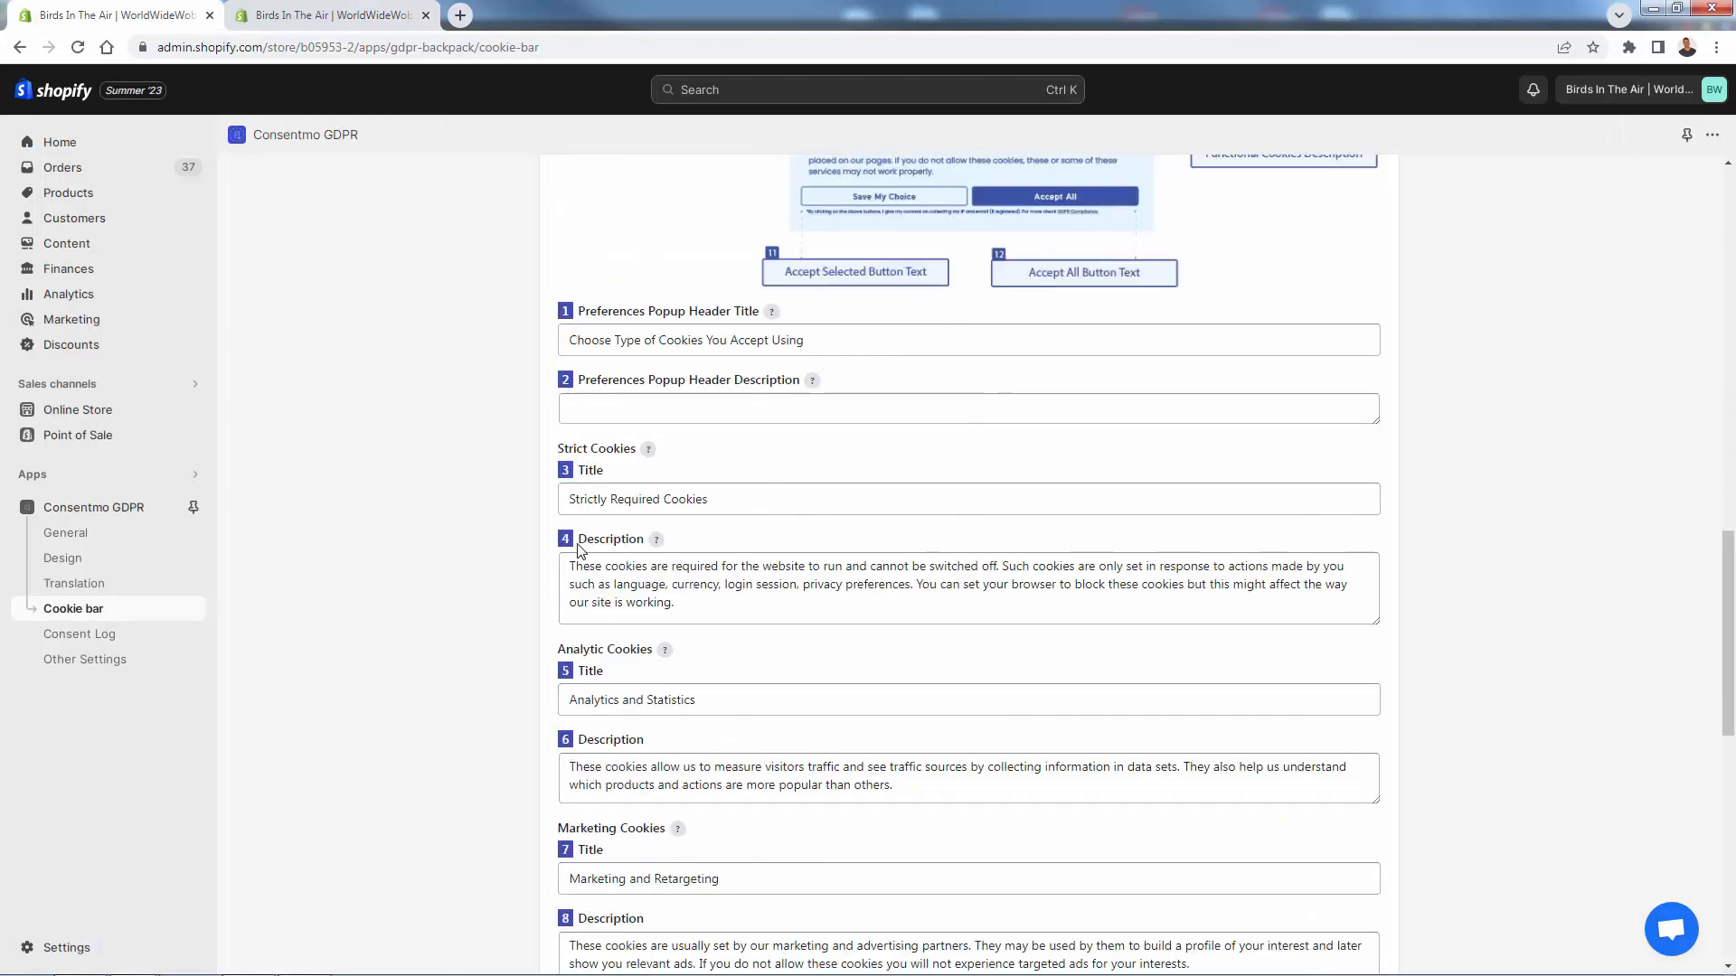
{"action": "scroll", "coordinate": [580, 549], "scroll_direction": "down", "scroll_amount": 6}
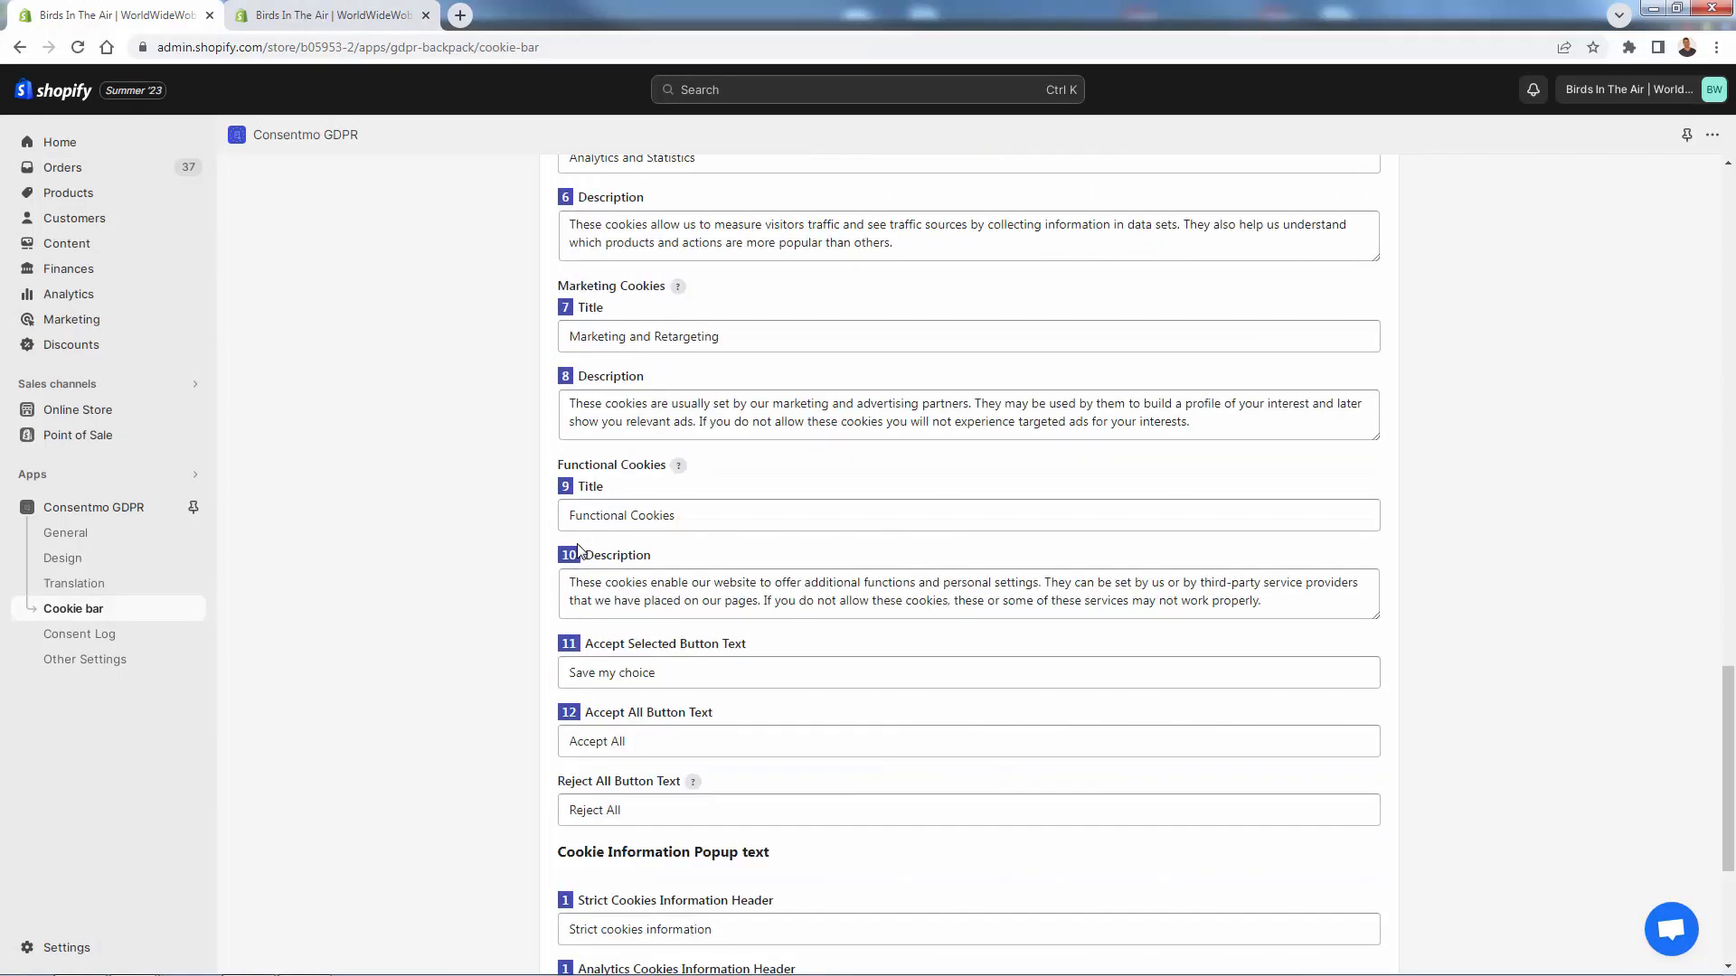
{"action": "scroll", "coordinate": [579, 549], "scroll_direction": "down", "scroll_amount": 8}
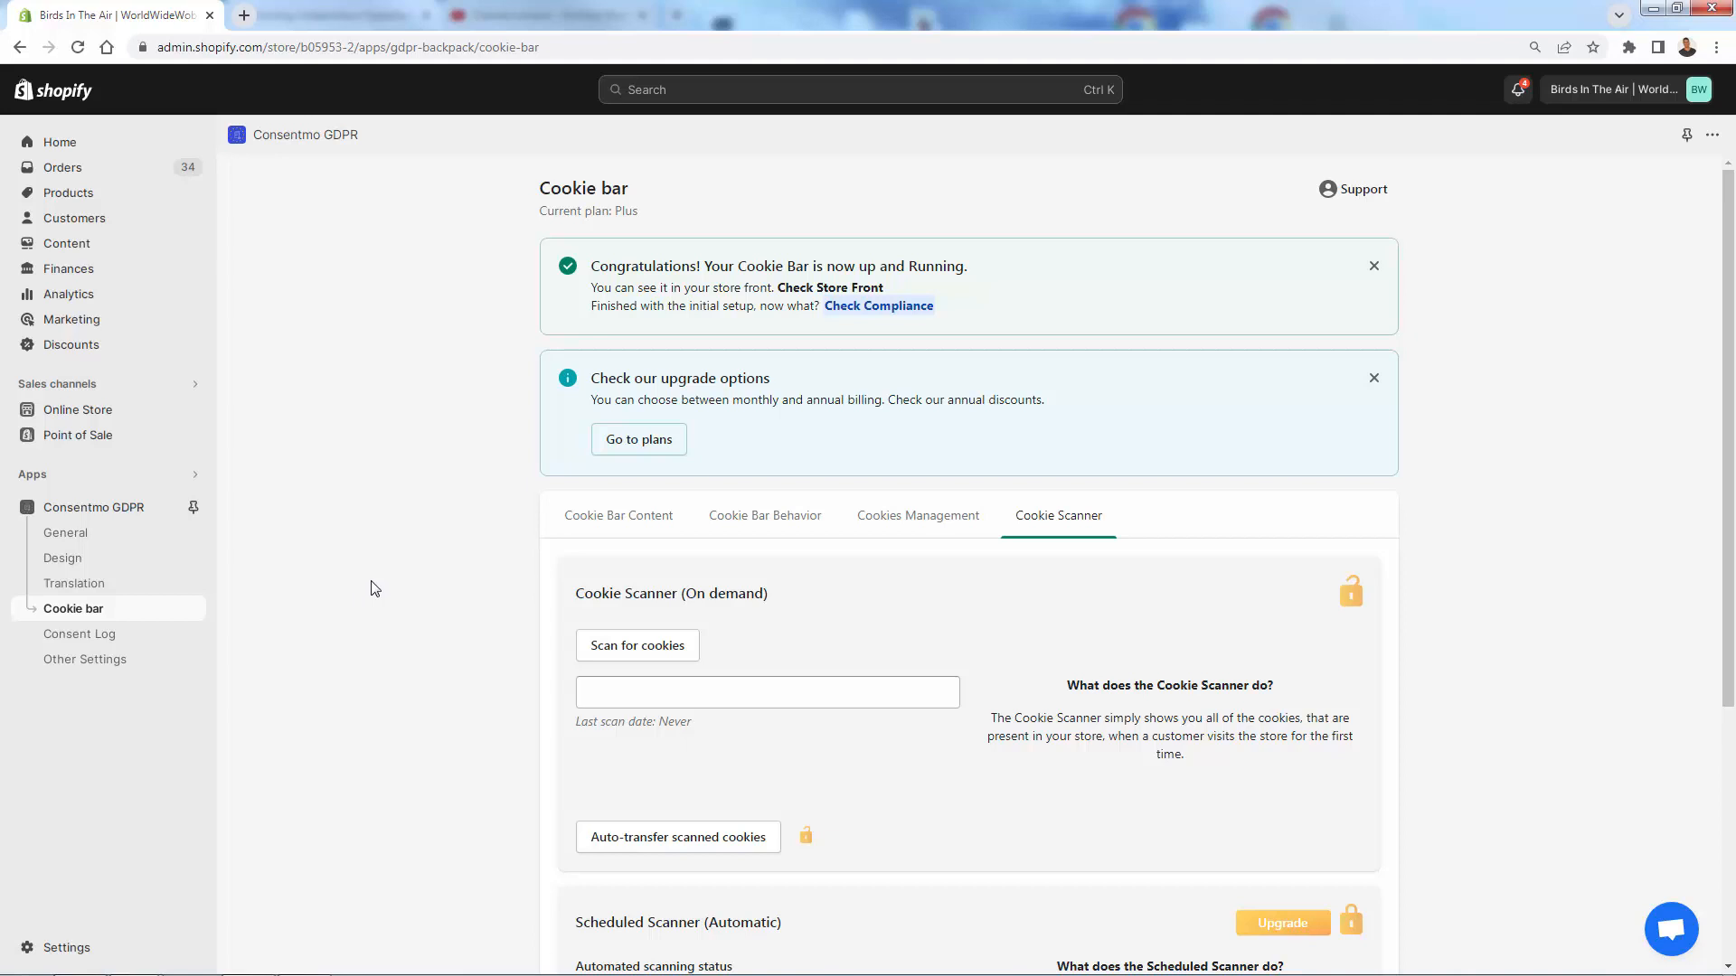
- Read the Cookie Scanner description, then go to the Consent Log, which shows zero policy acceptances
{"action": "triple_click", "coordinate": [1191, 718]}
{"action": "left_click", "coordinate": [1190, 723]}
{"action": "scroll", "coordinate": [515, 866], "scroll_direction": "down", "scroll_amount": 2}
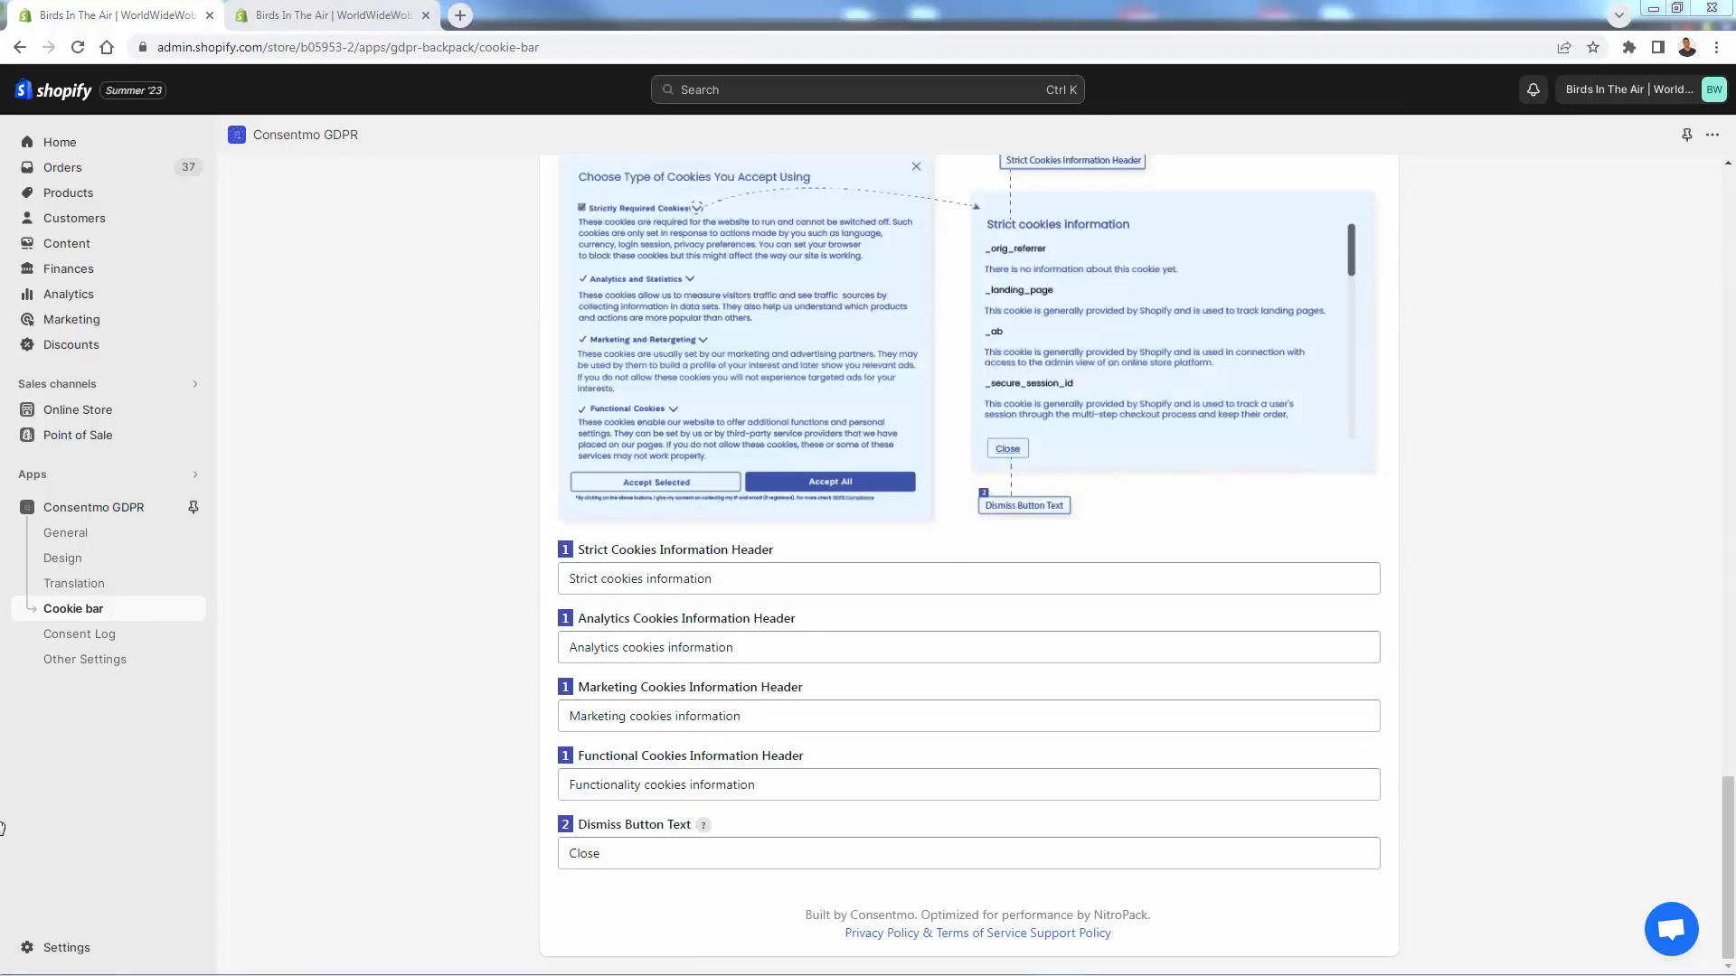
{"action": "left_click", "coordinate": [101, 633]}
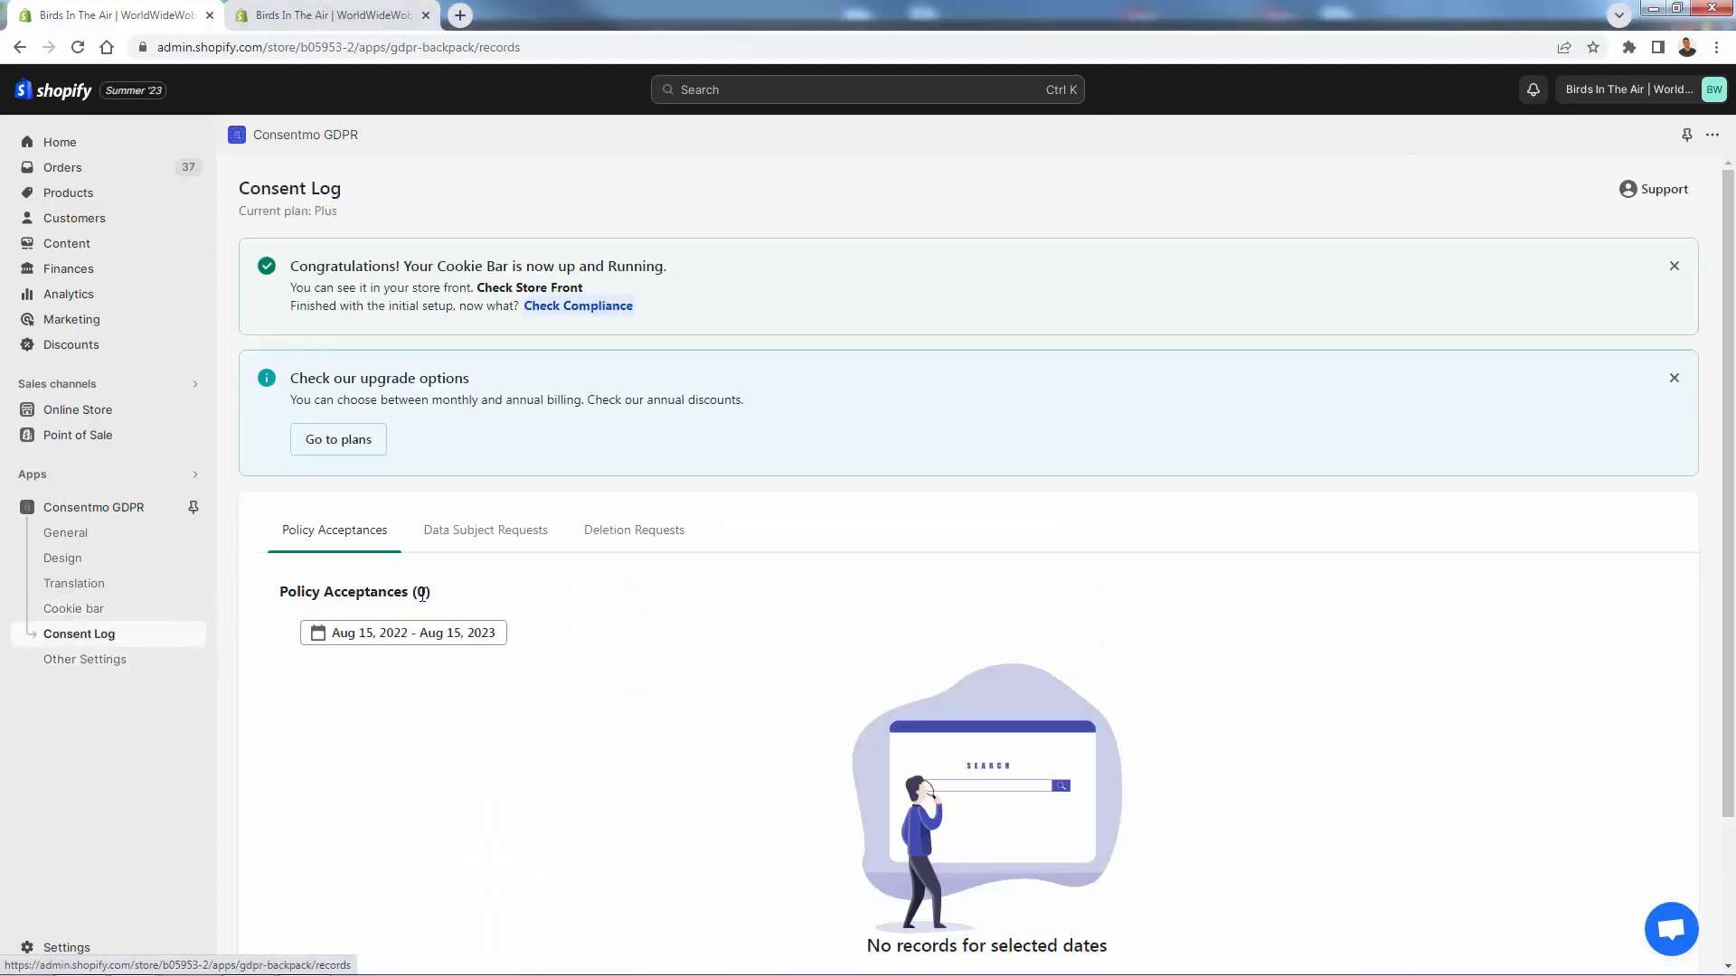
- View the Birds In The Air online store in a new tab from the Online Store eye icon
{"action": "scroll", "coordinate": [412, 600], "scroll_direction": "down", "scroll_amount": 1}
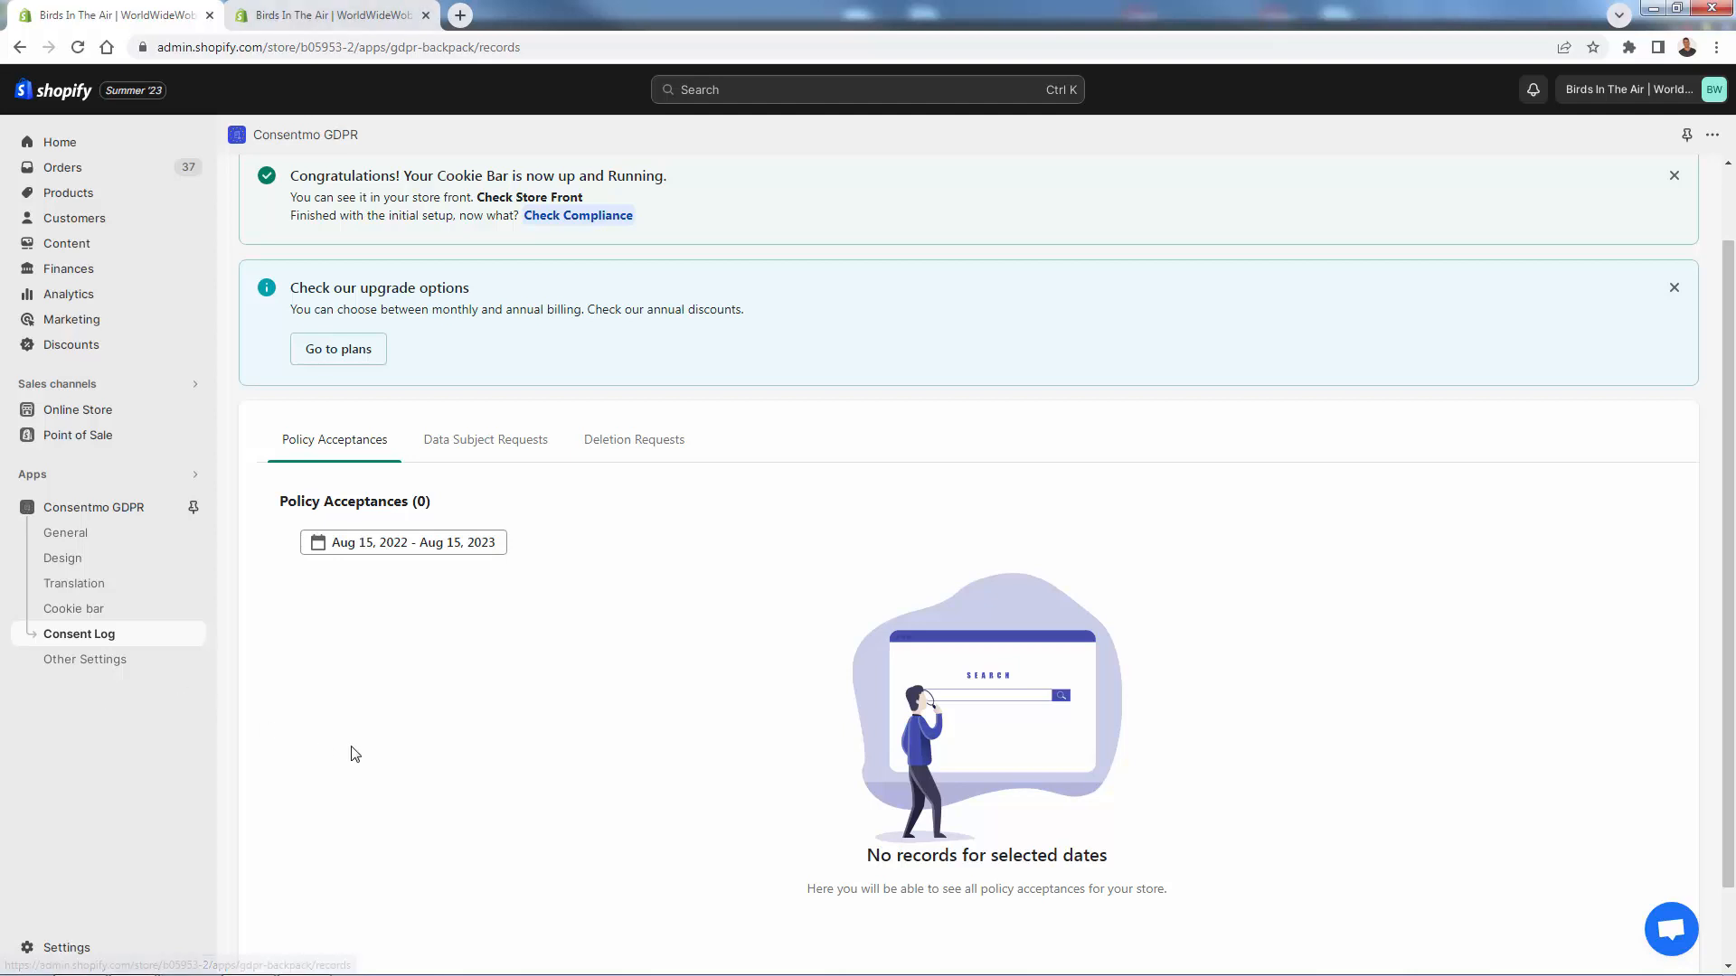
{"action": "scroll", "coordinate": [353, 760], "scroll_direction": "up", "scroll_amount": 1}
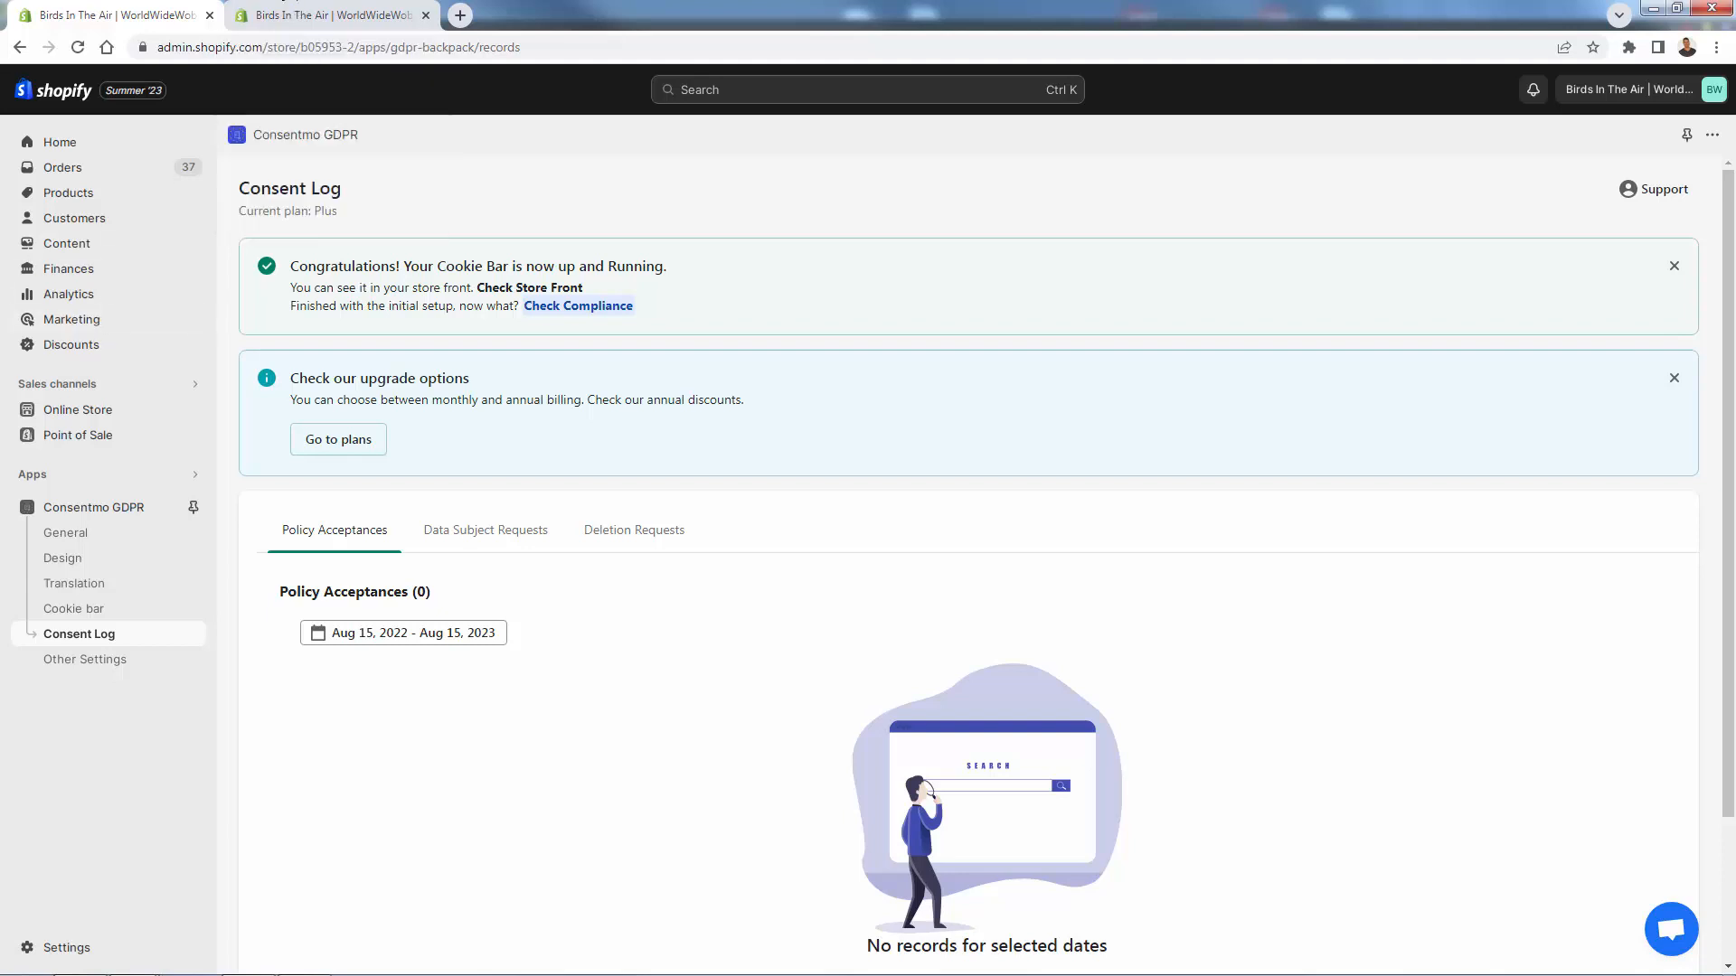
{"action": "left_click", "coordinate": [530, 288]}
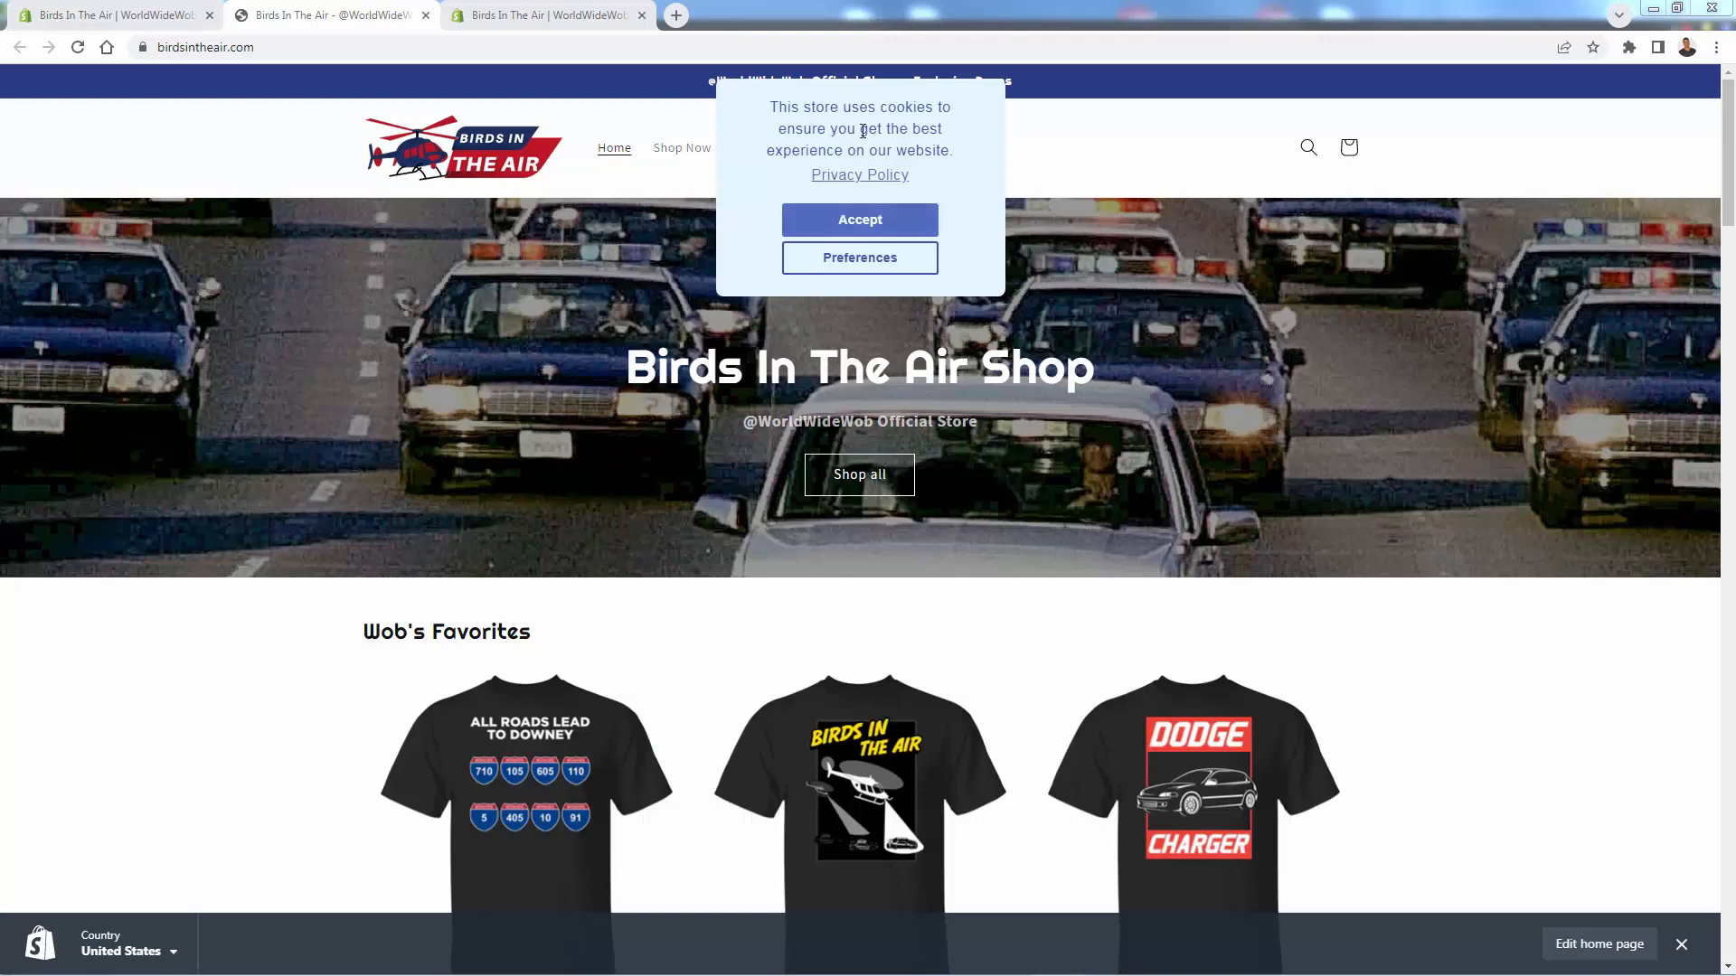
- Accept cookies on the storefront banner and reload the admin Consent Log to see 1 guest acceptance
{"action": "left_click", "coordinate": [855, 221]}
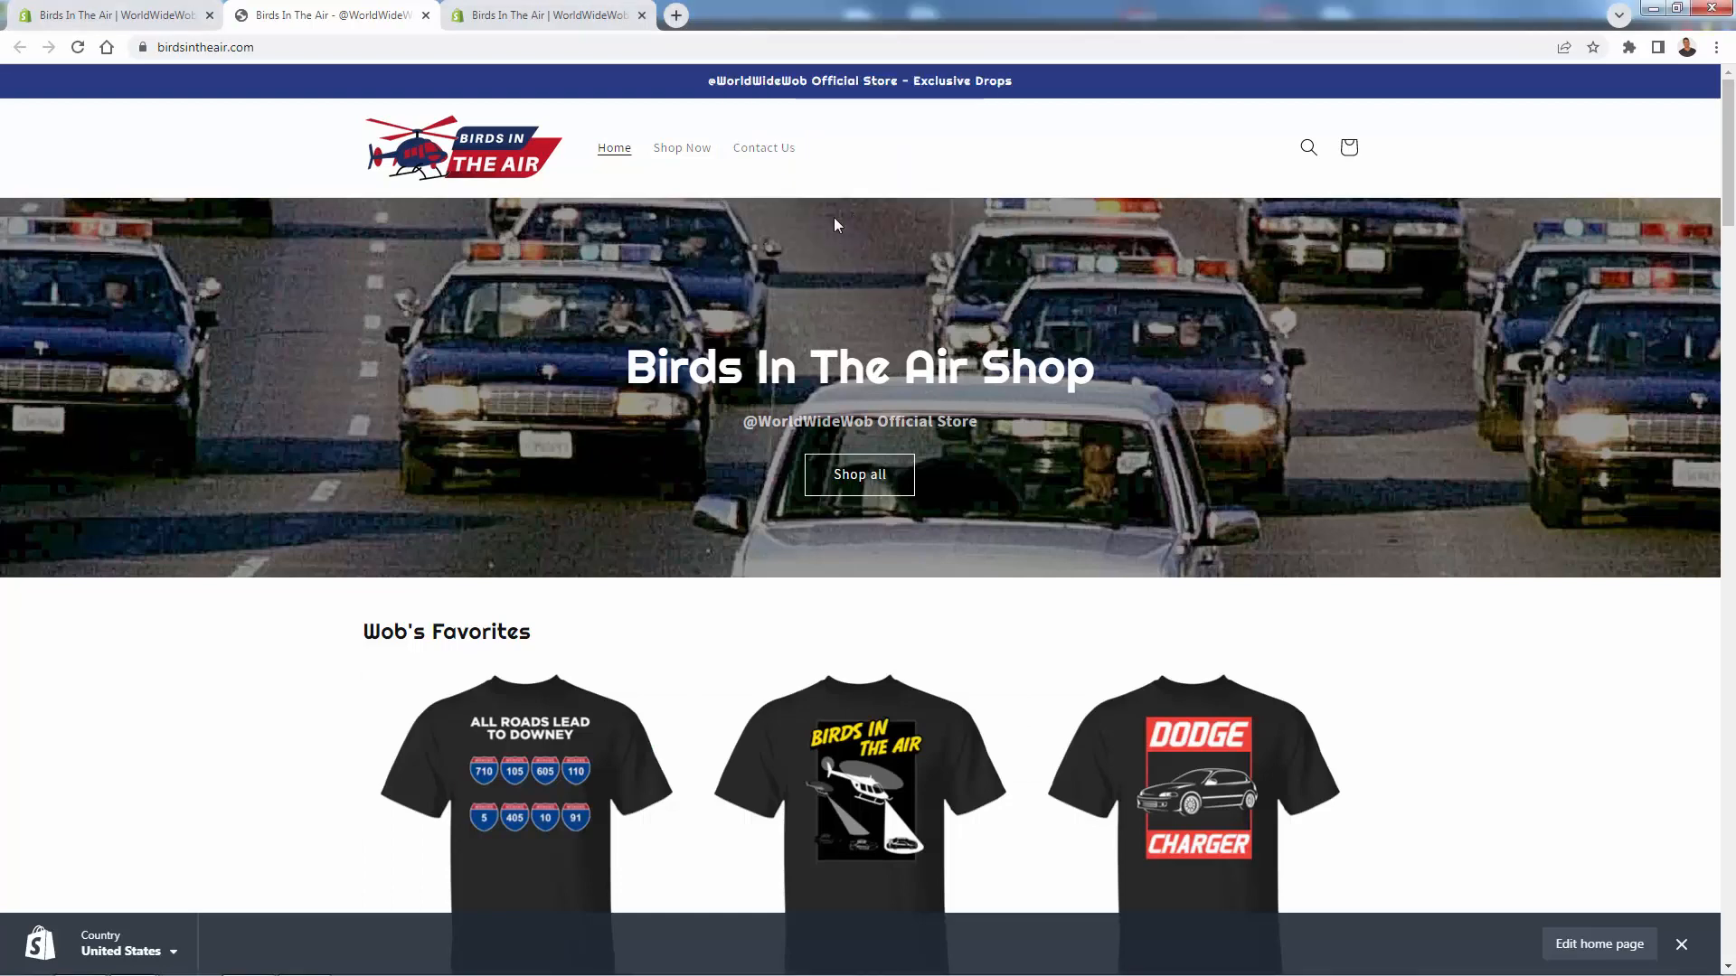
{"action": "left_click", "coordinate": [136, 17]}
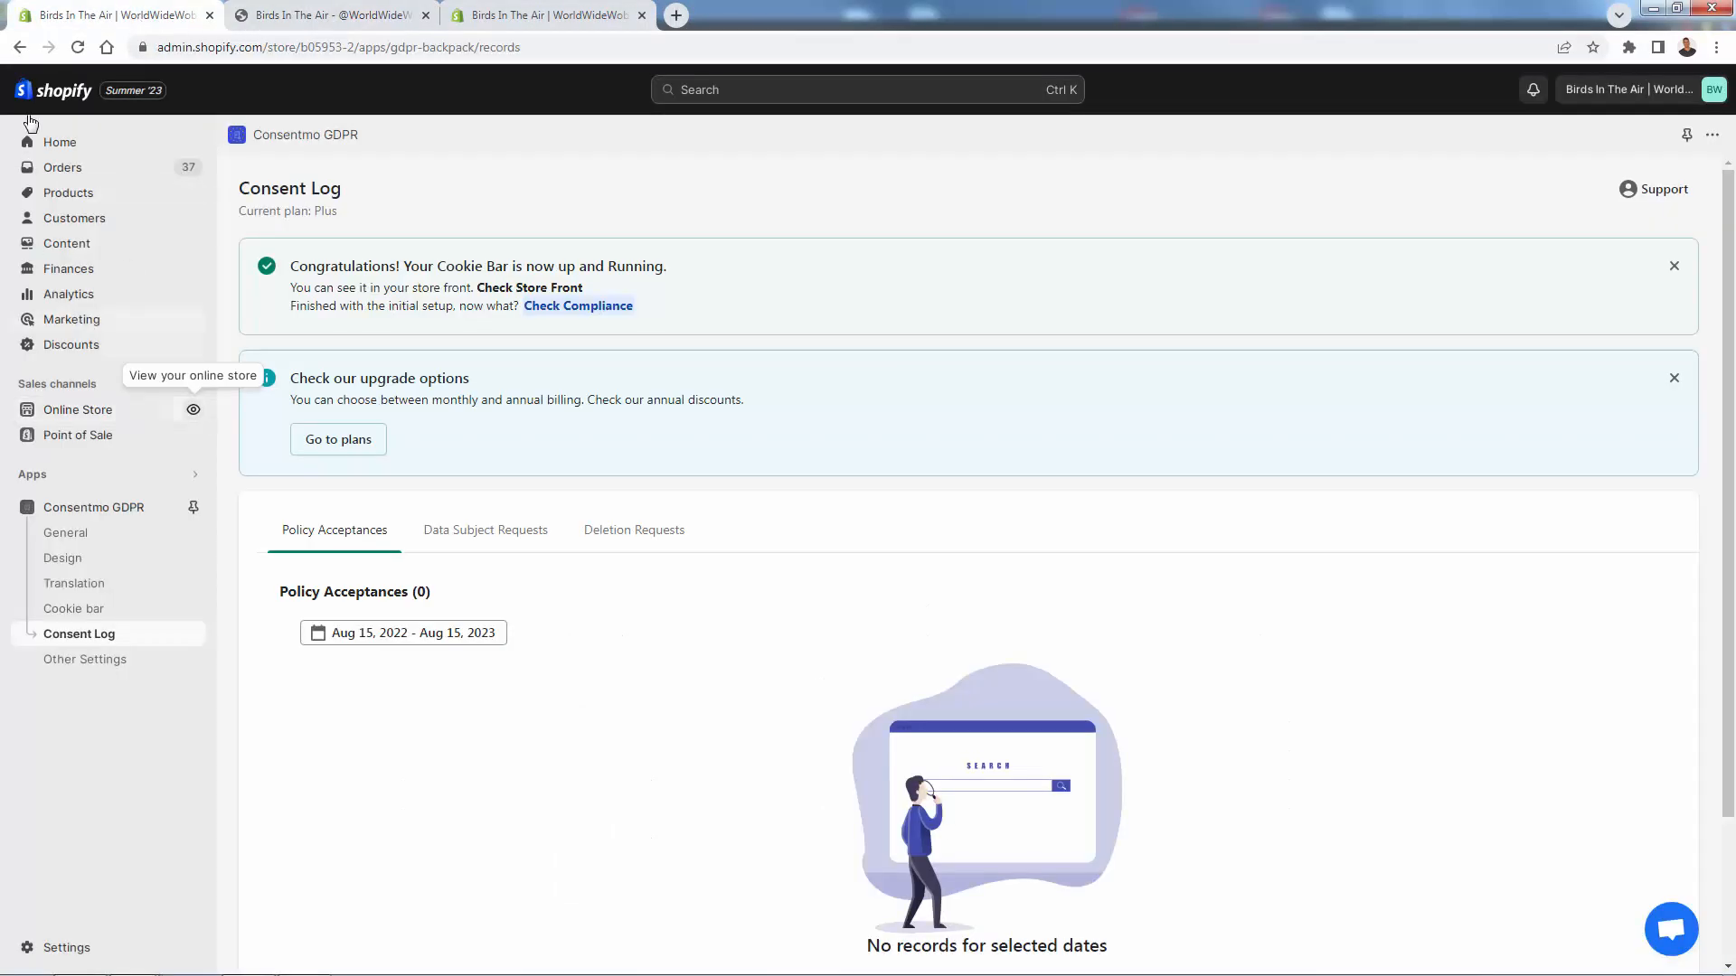
{"action": "left_click", "coordinate": [76, 48]}
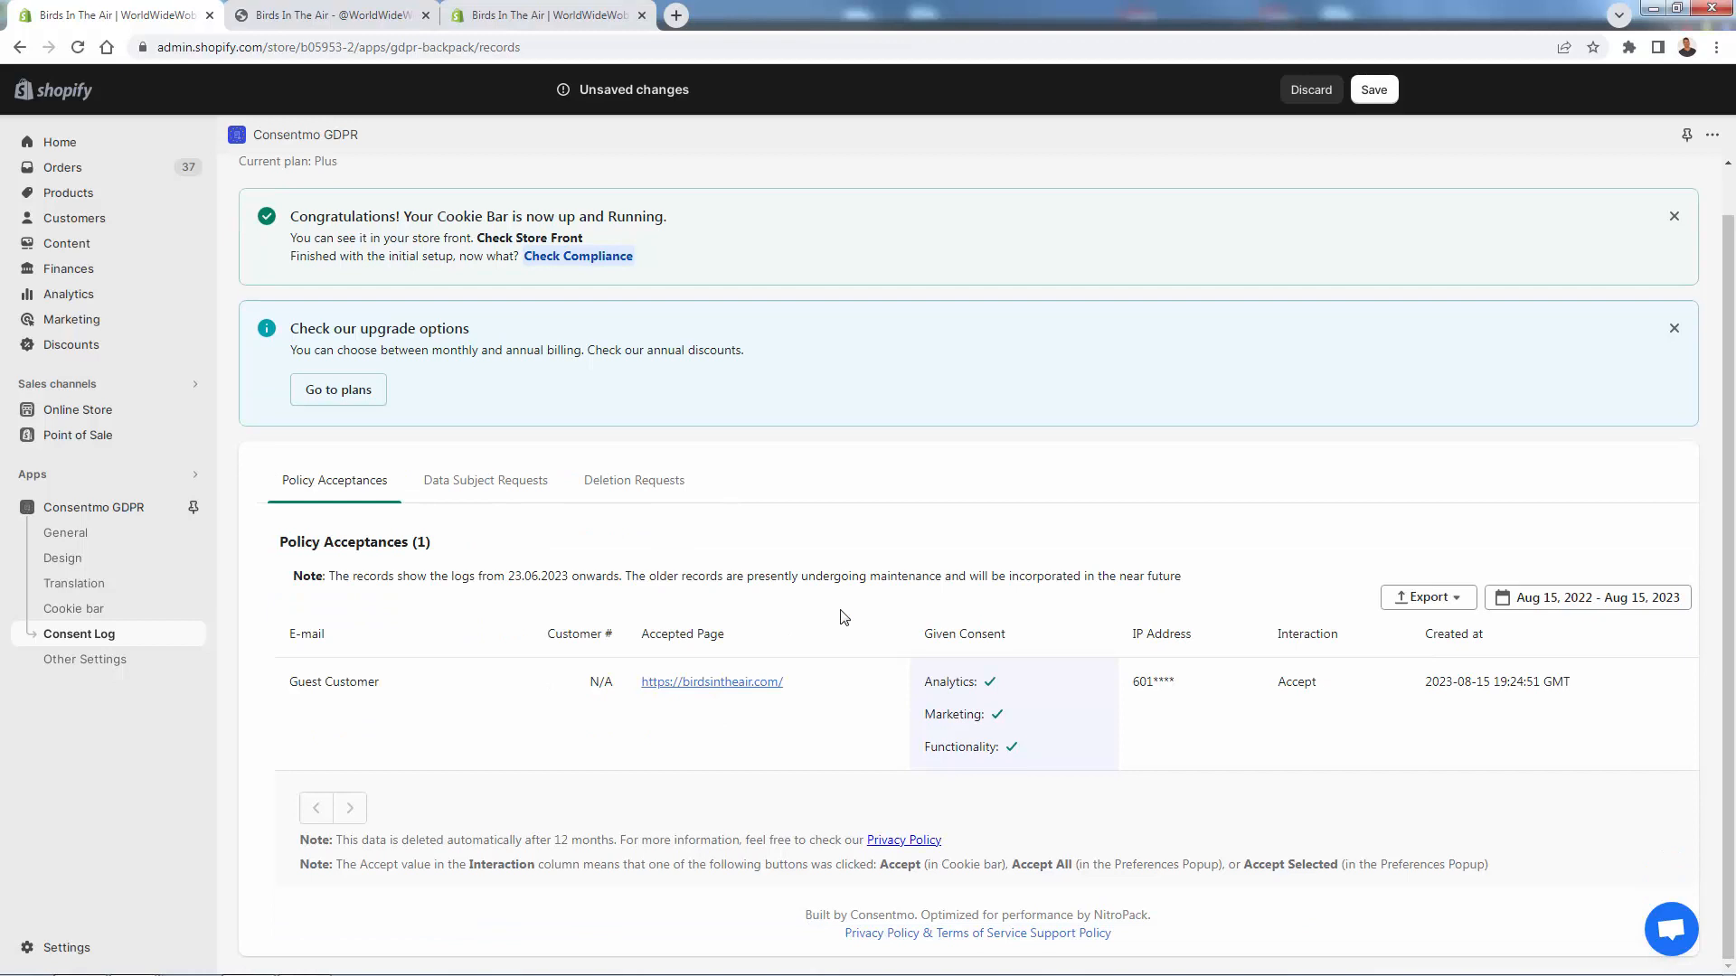
- Show the Data Subject Requests, then the Deletion Requests tab, which lists zero erasure requests
{"action": "scroll", "coordinate": [818, 742], "scroll_direction": "up", "scroll_amount": 1}
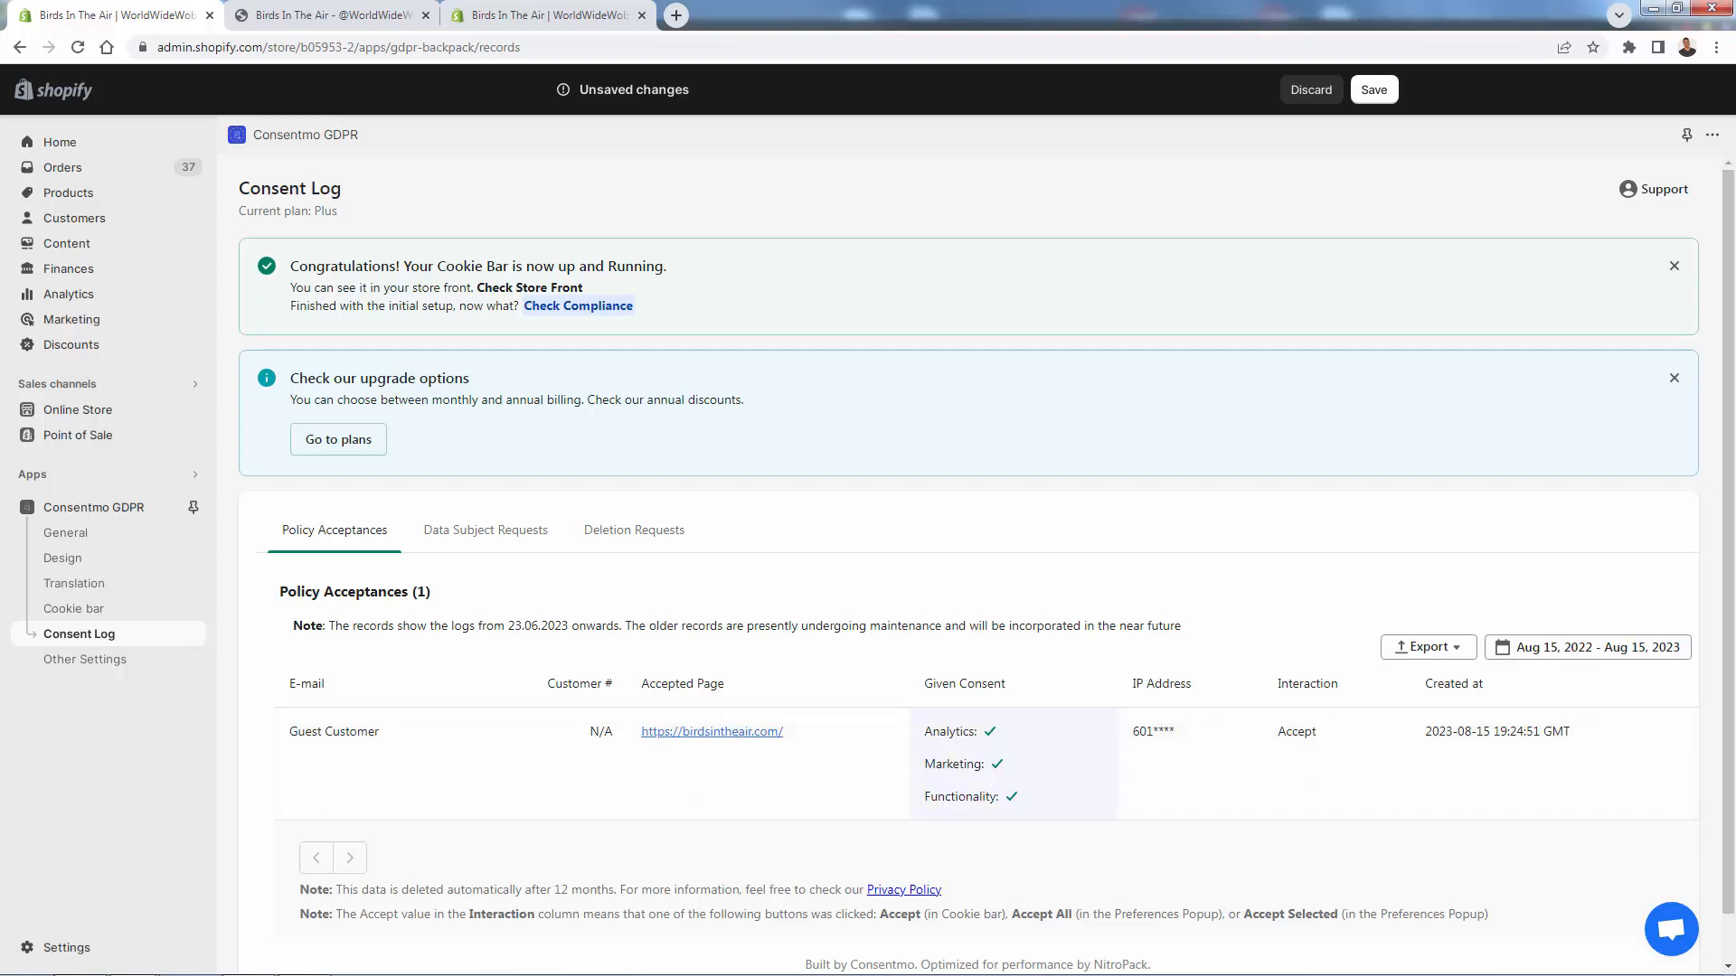
{"action": "left_click", "coordinate": [439, 535]}
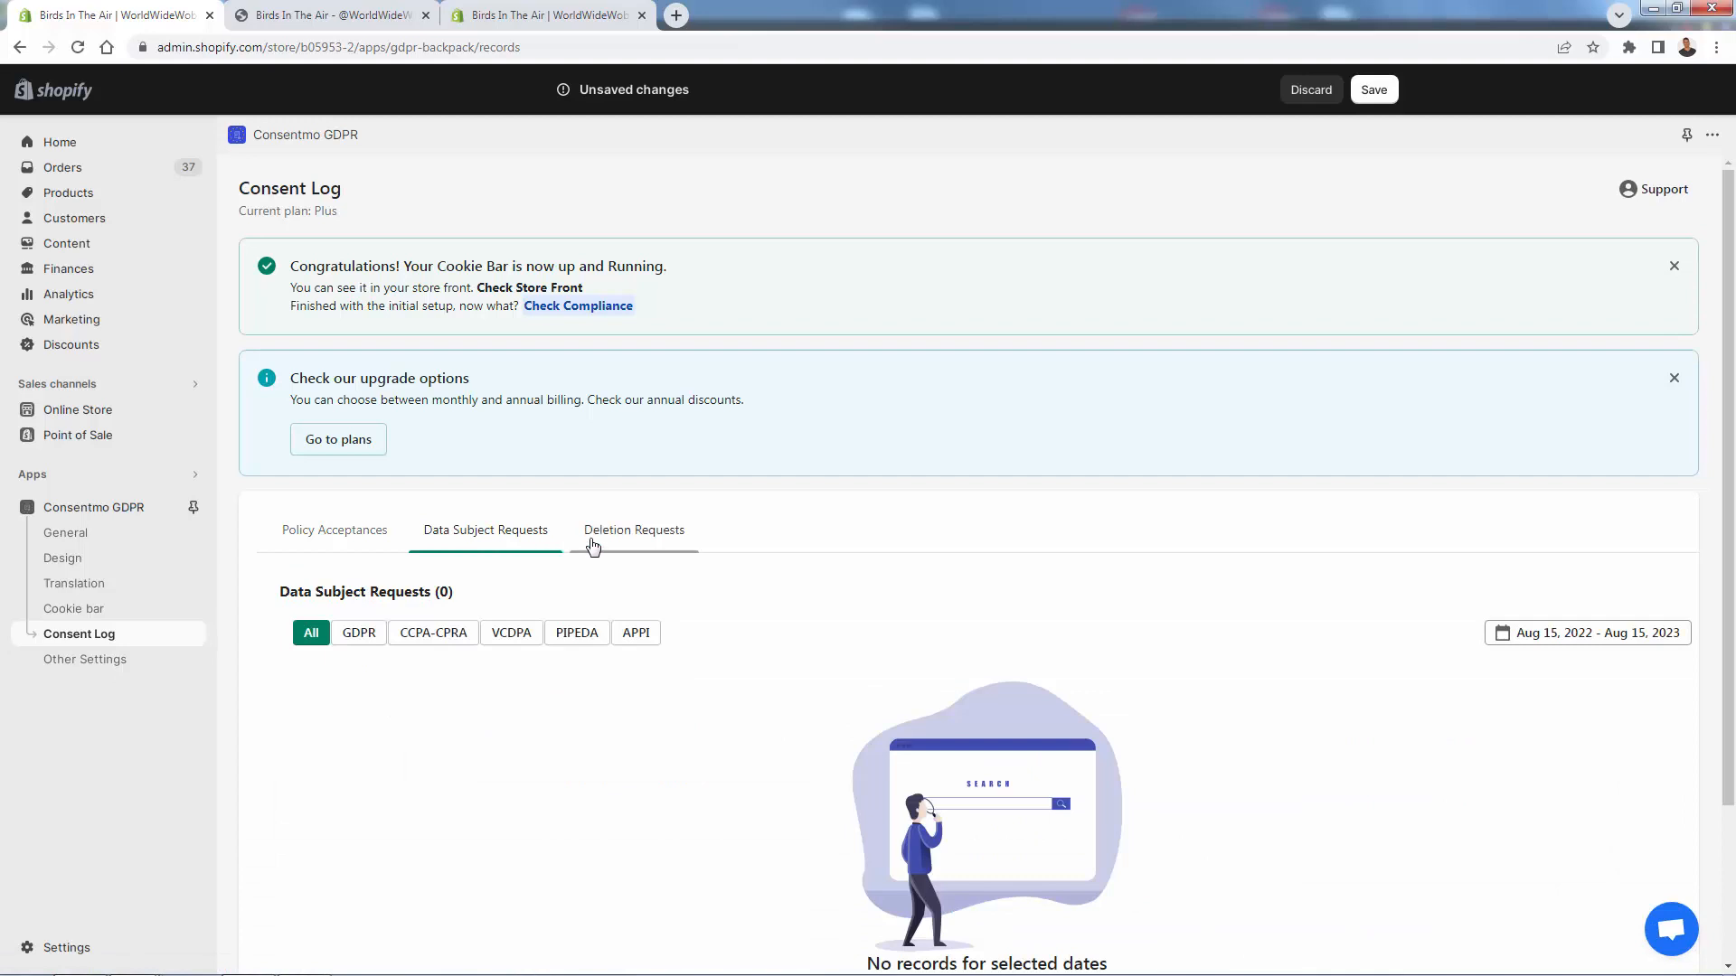
{"action": "left_click", "coordinate": [593, 542]}
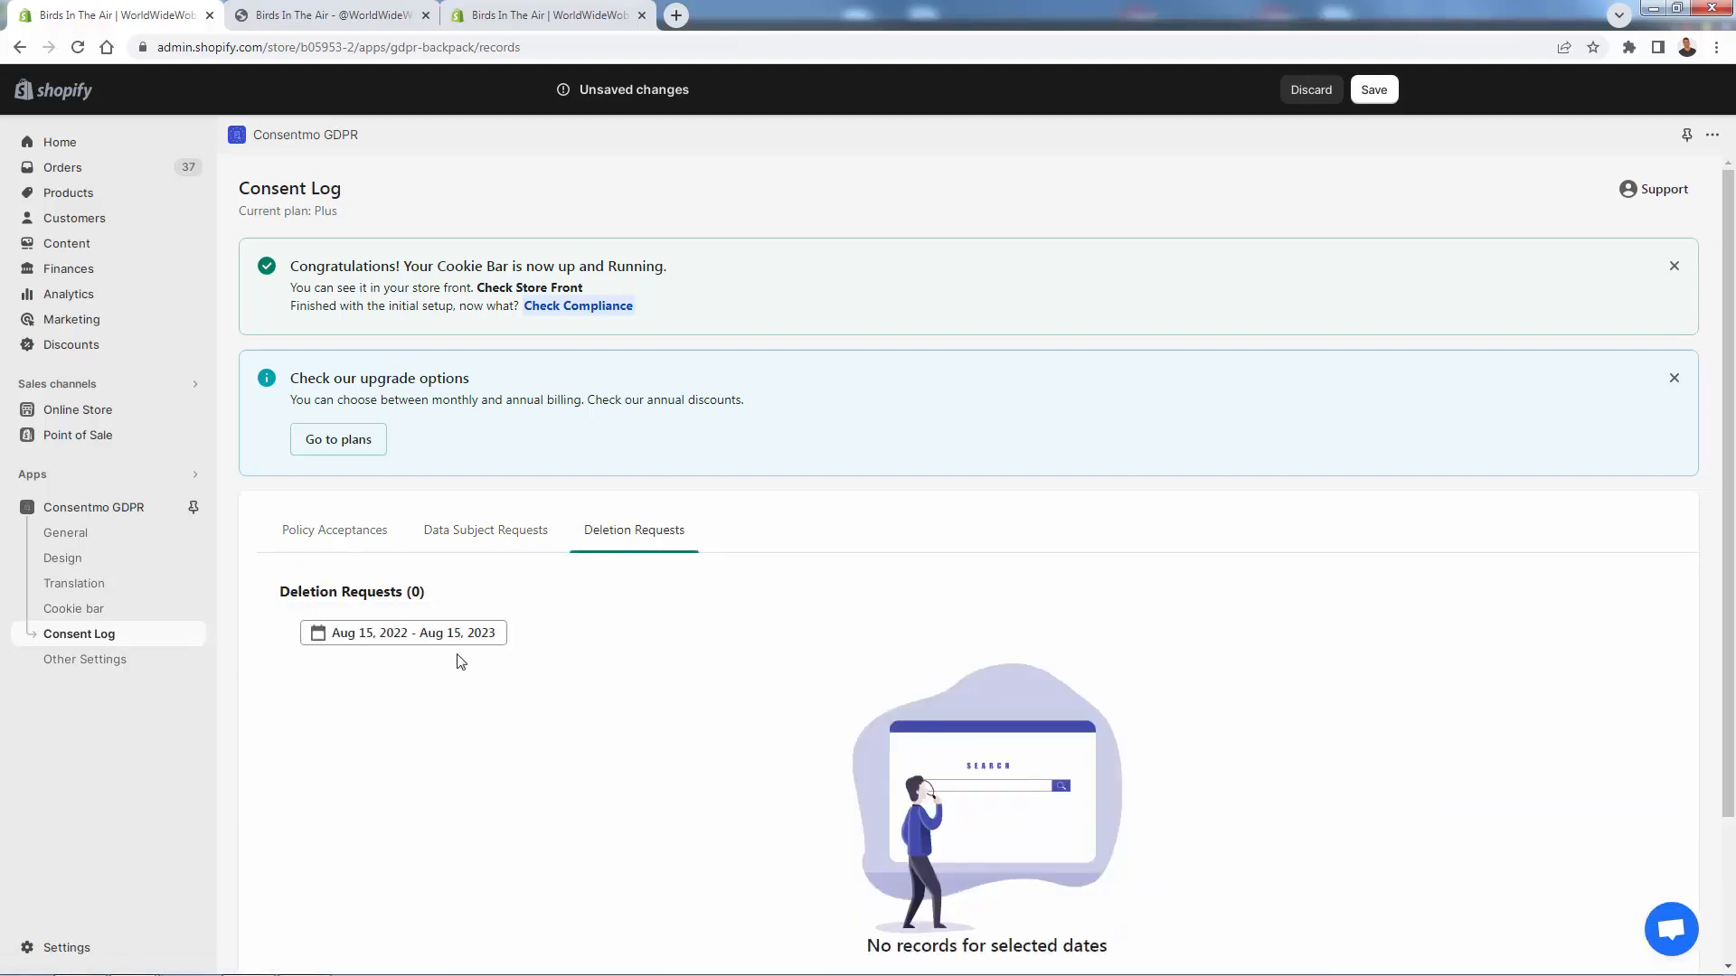
{"action": "scroll", "coordinate": [460, 662], "scroll_direction": "down", "scroll_amount": 1}
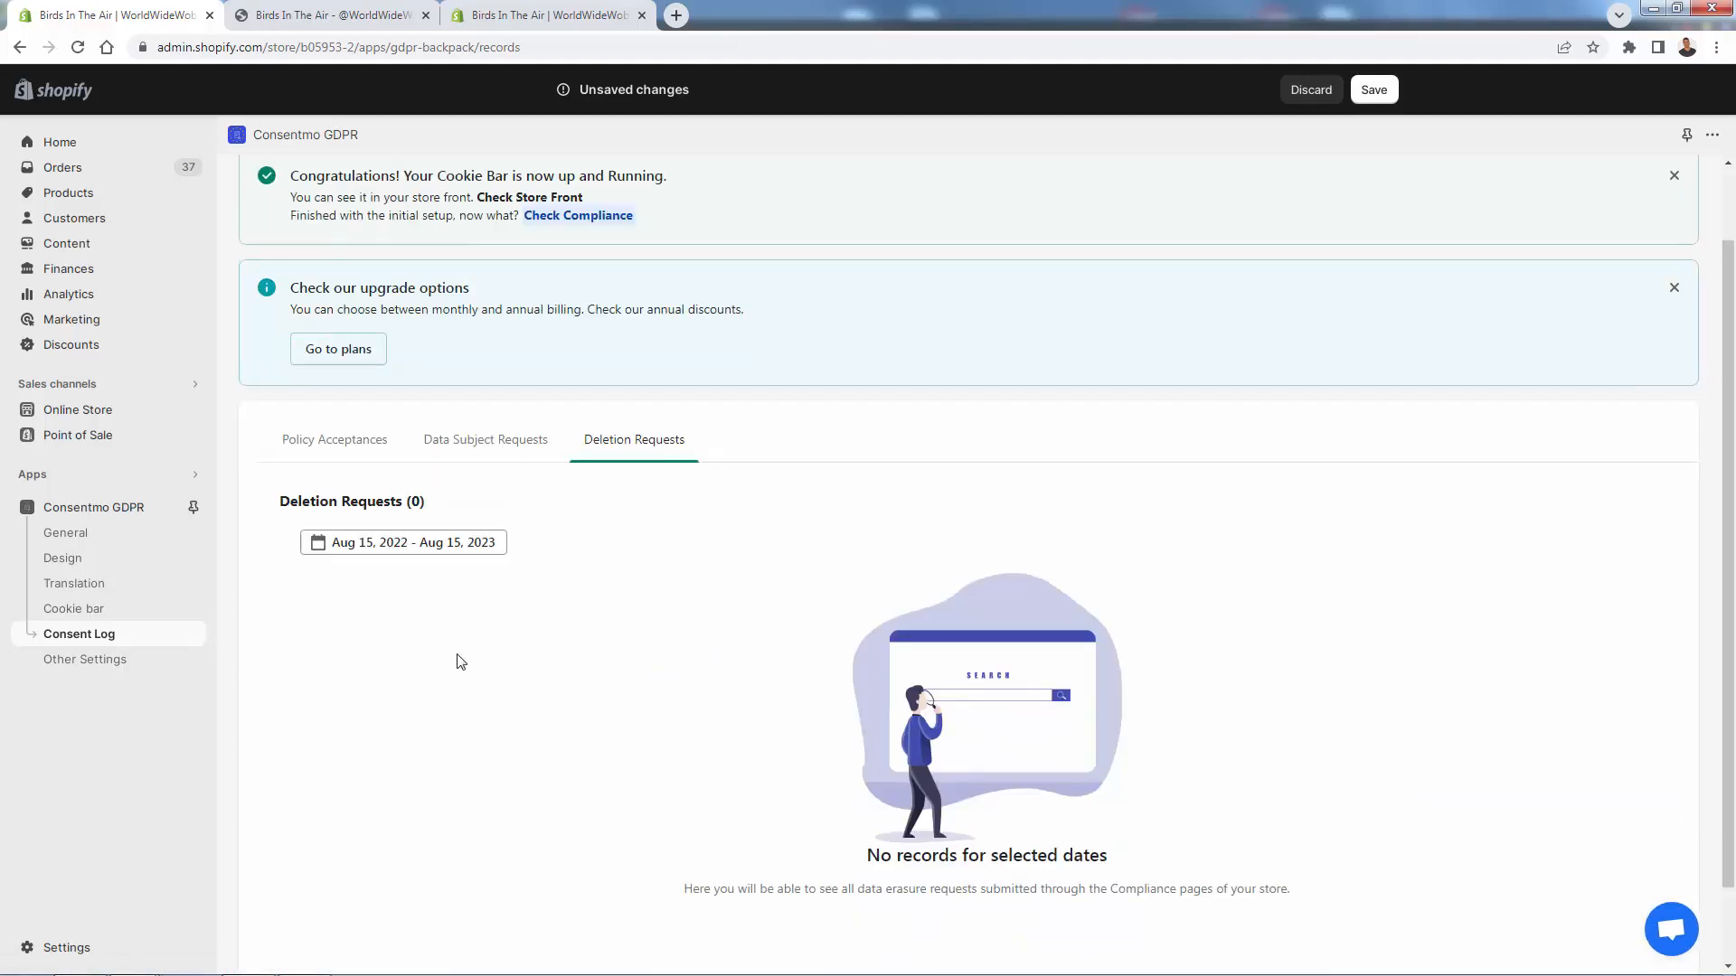